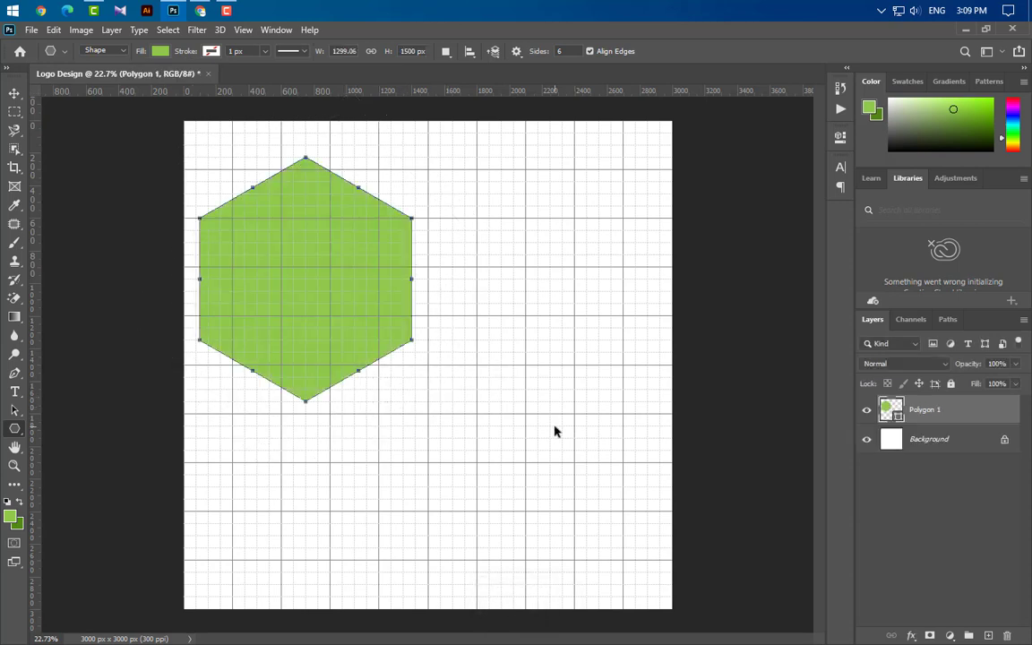
Step: Centre the green hexagon horizontally on the canvas and scale it proportionally to 2400 px high
key("ctrl+t")
left_click_drag(310, 274, 431, 287)
left_click_drag(428, 415, 429, 559)
left_click(684, 54)
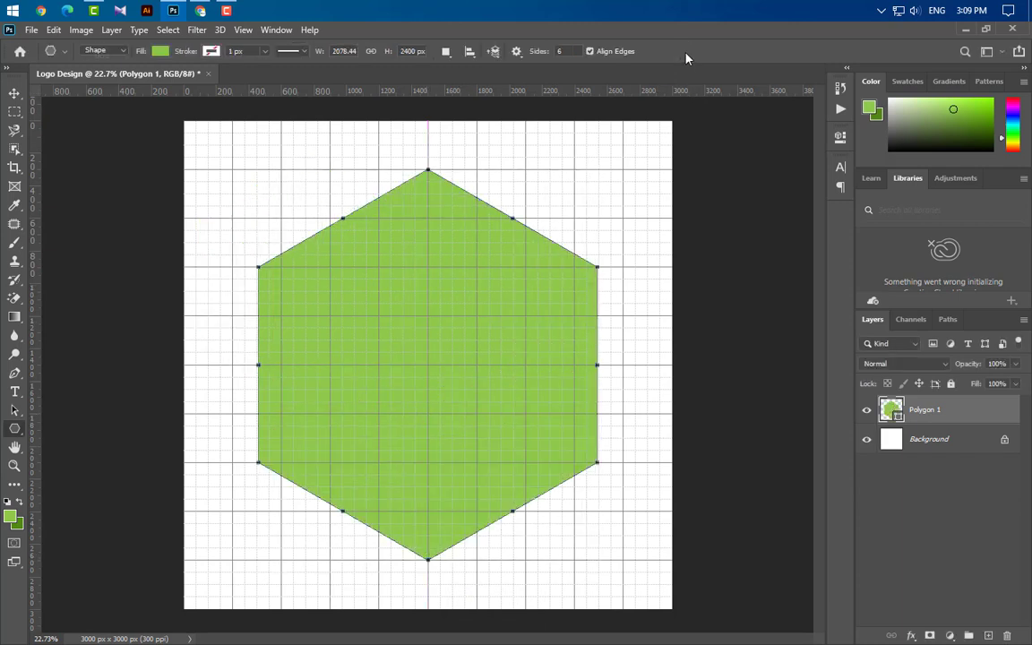
Step: Duplicate the hexagon layer and scale the copy proportionally to 84.38% inside the original
left_click_drag(985, 414, 988, 635)
key("ctrl+t")
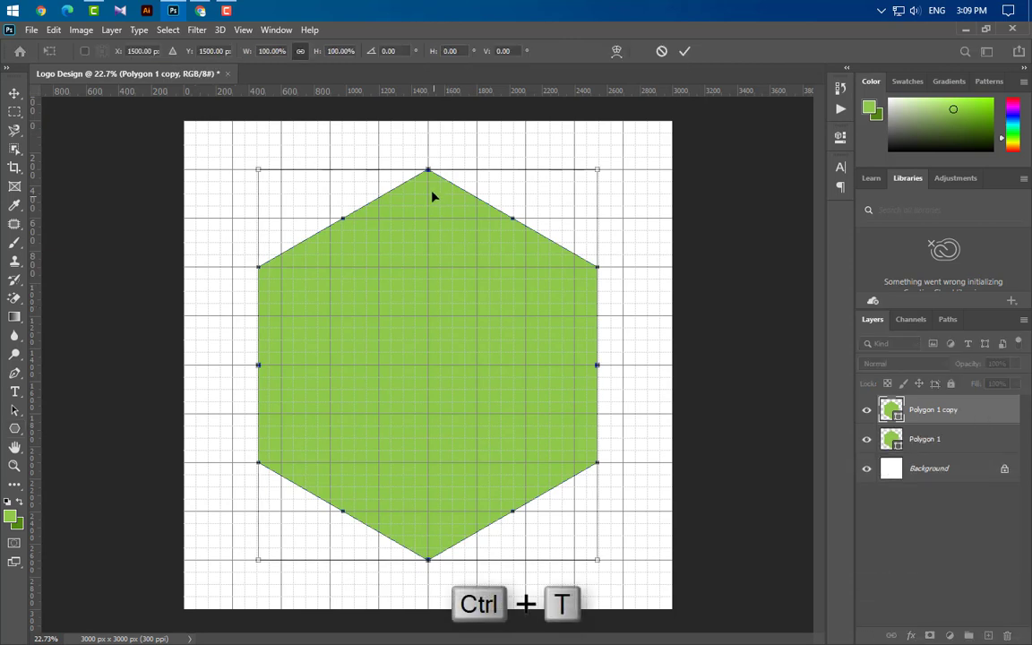
left_click_drag(427, 169, 428, 194)
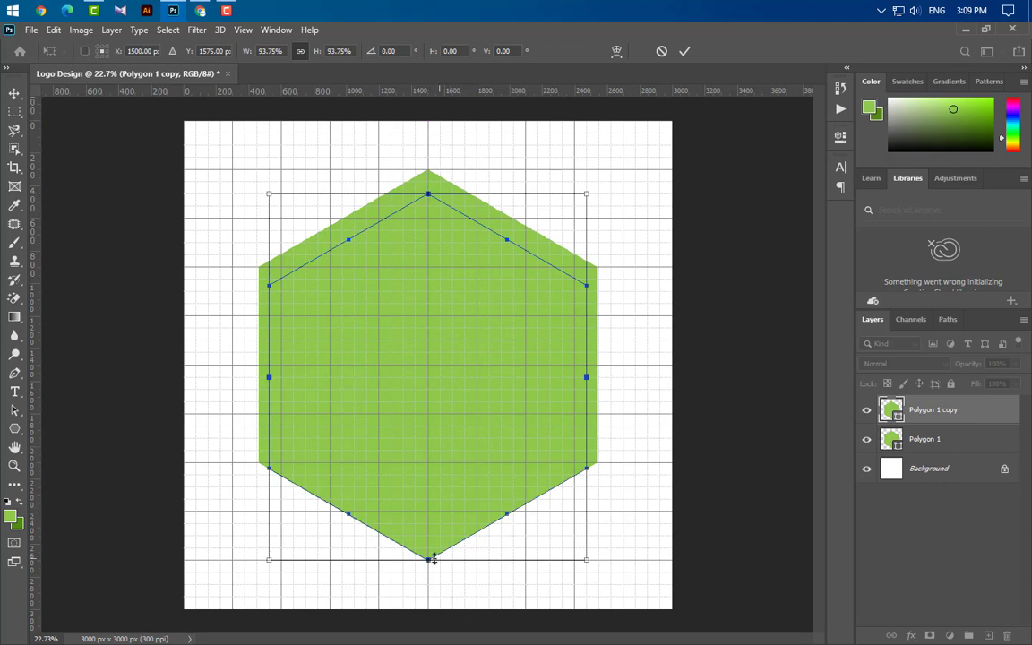
left_click_drag(430, 558, 429, 523)
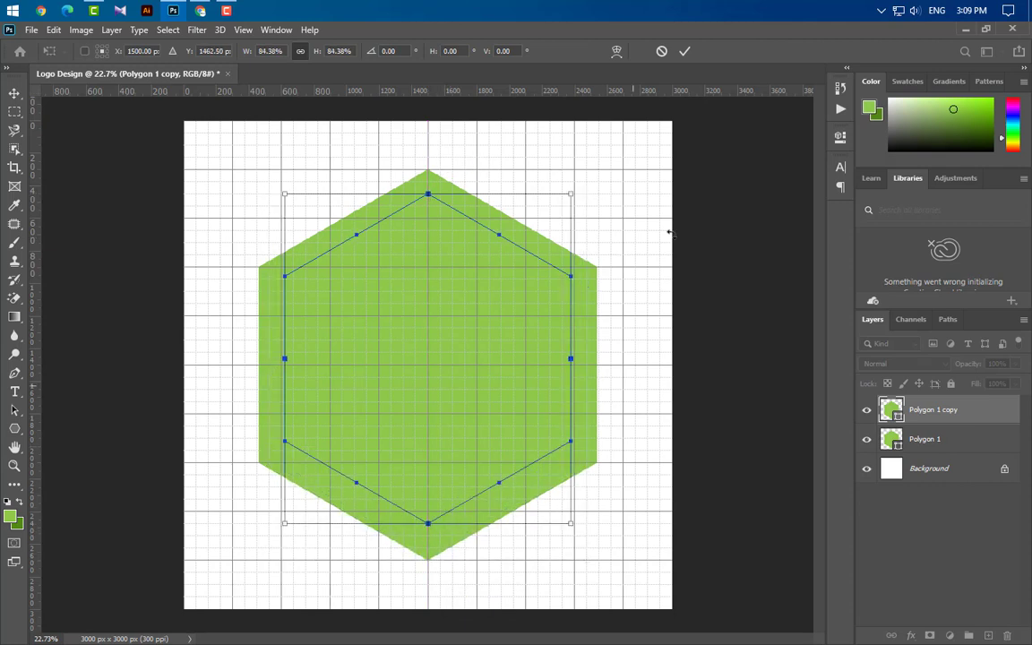
left_click(683, 53)
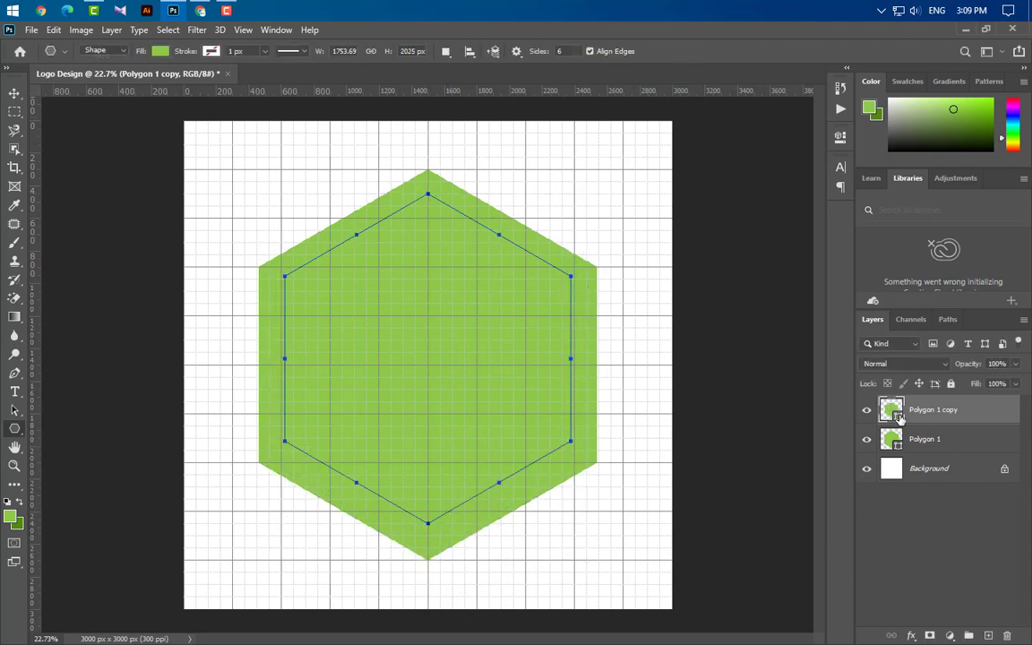
Step: Recolor the smaller hexagon to 7dcf20 and align it to the centre of the larger hexagon's selection, then deselect
double_click(898, 416)
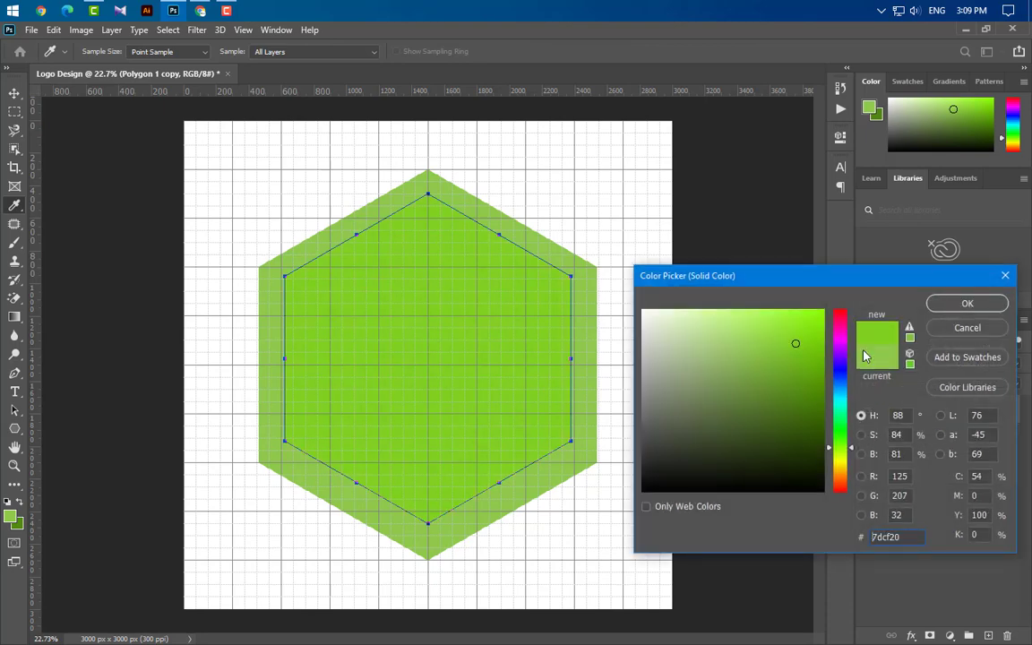
left_click(967, 304)
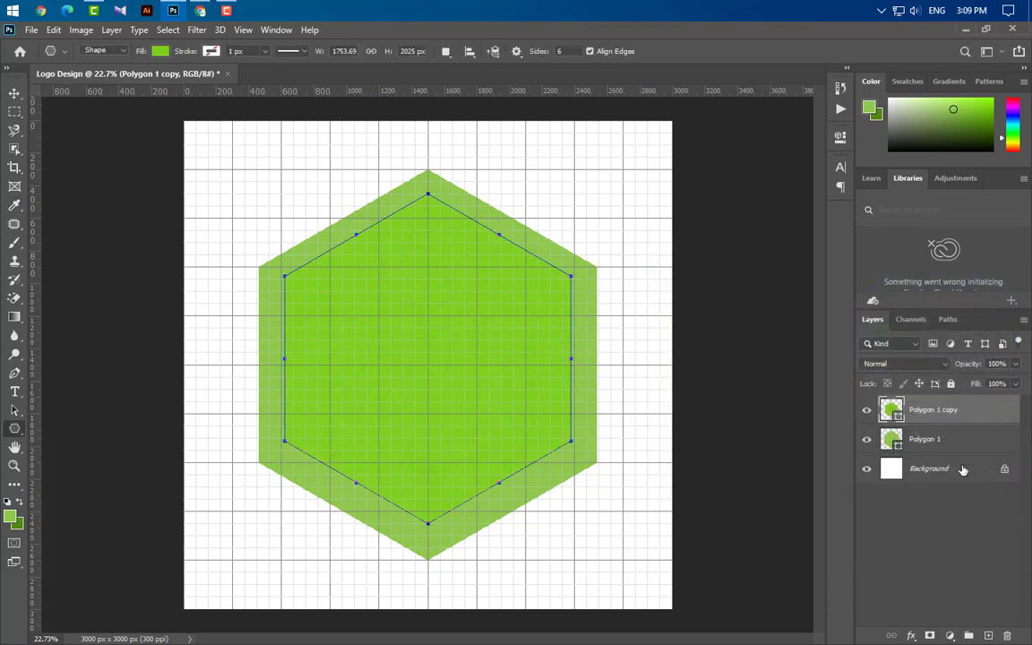
left_click(892, 439, "ctrl")
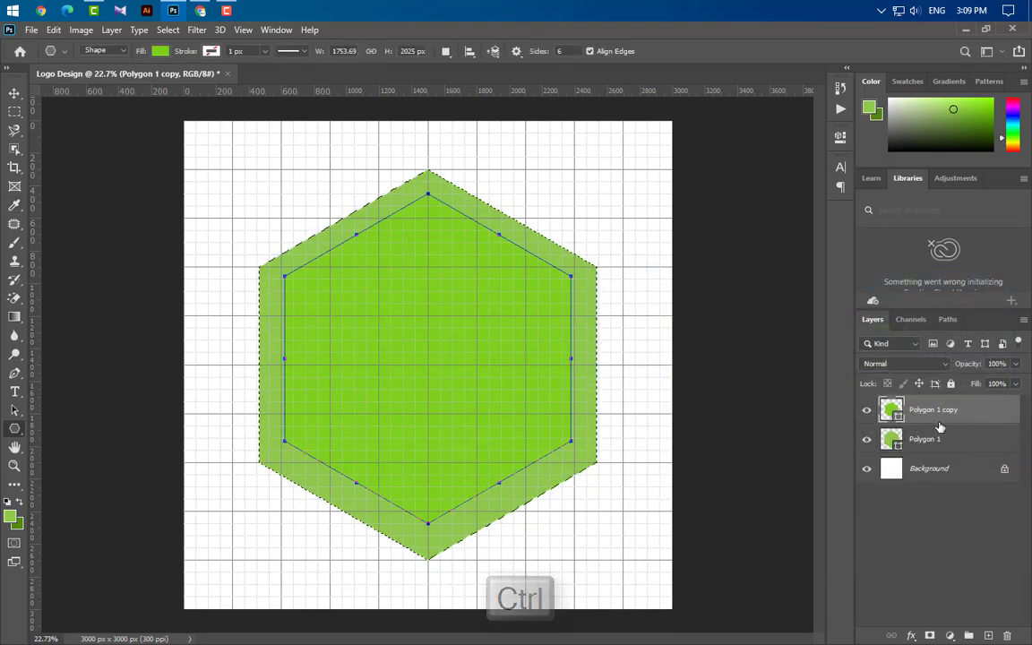
left_click(14, 93)
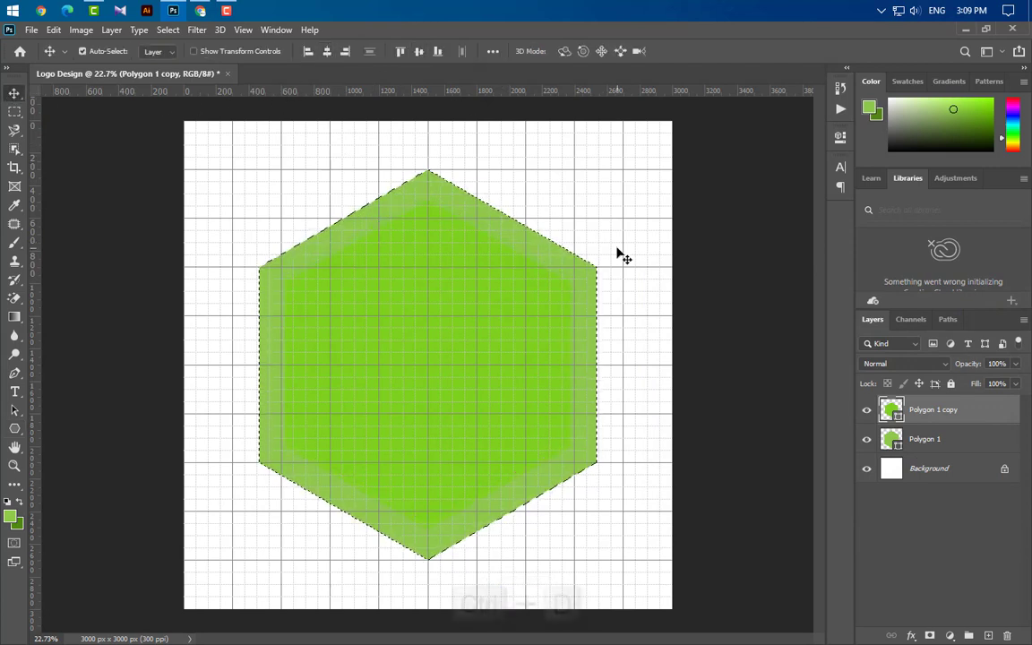
key("ctrl+d")
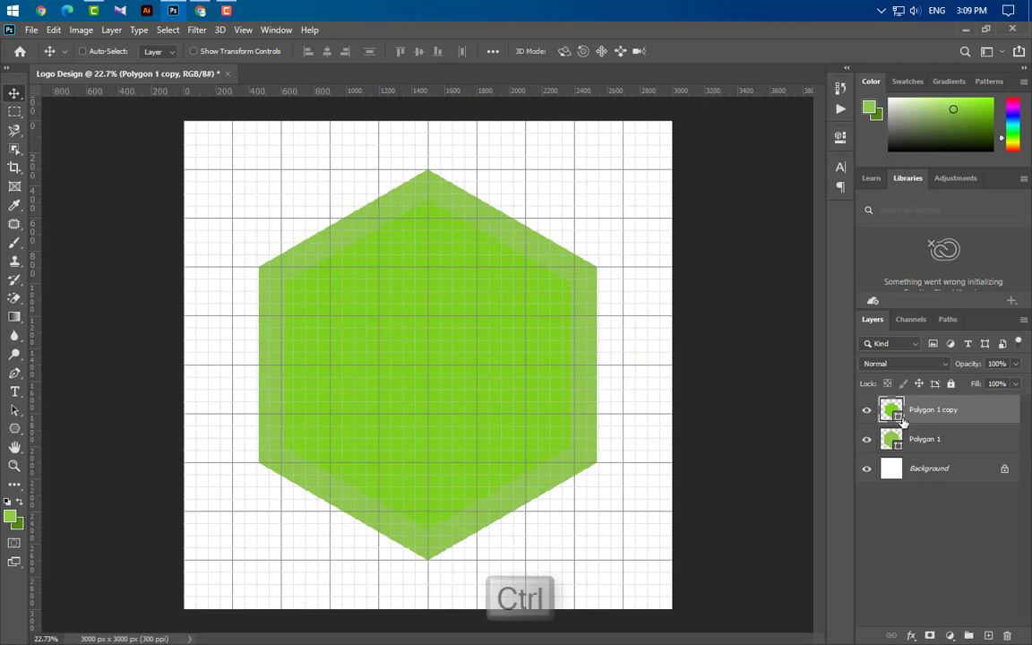
Step: Load the smaller hexagon as a selection, delete its layer, and cut that area out of the rasterized Polygon 1 layer
left_click(893, 439, "ctrl")
left_click_drag(950, 412, 1006, 634)
right_click(985, 417)
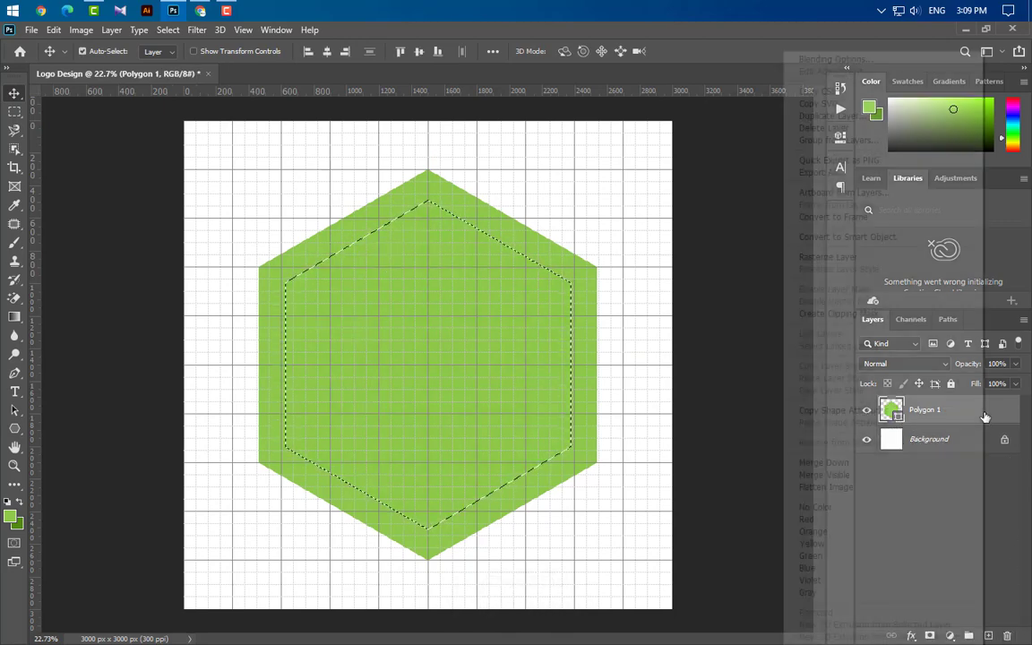
left_click(828, 257)
key("Delete")
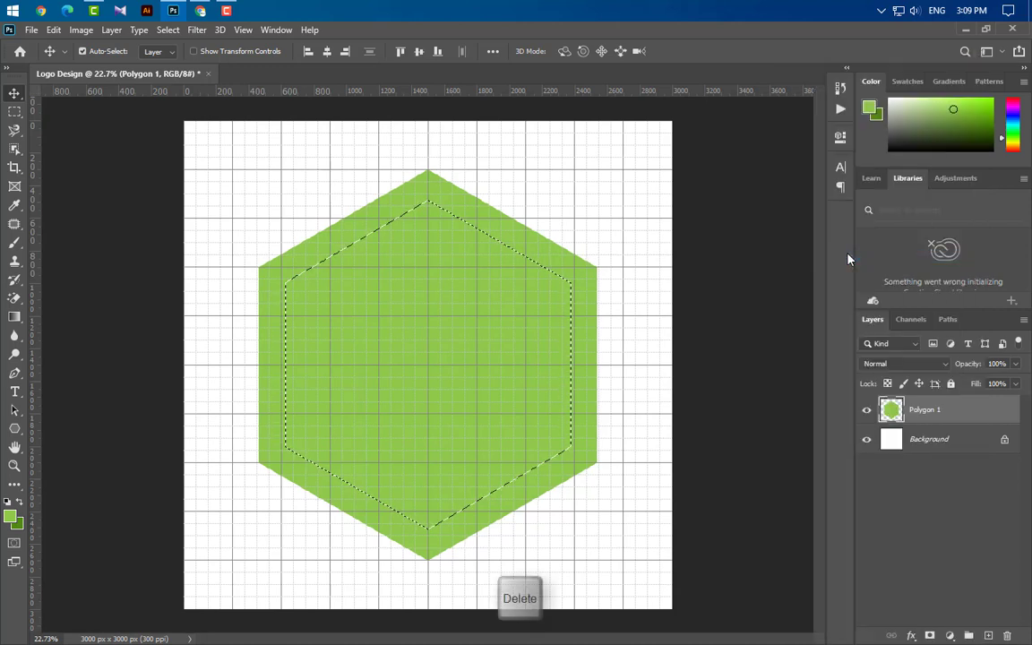
key("ctrl+d")
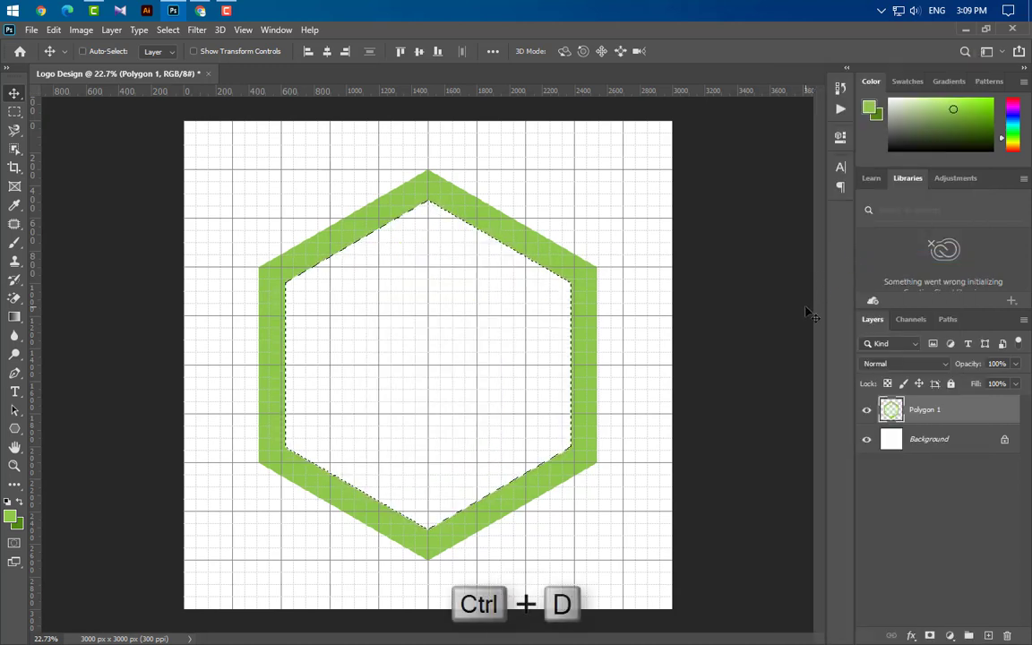
Step: Duplicate the hexagon ring layer and apply an orange ff9c00 Color Overlay to the copy
left_click_drag(996, 420, 988, 634)
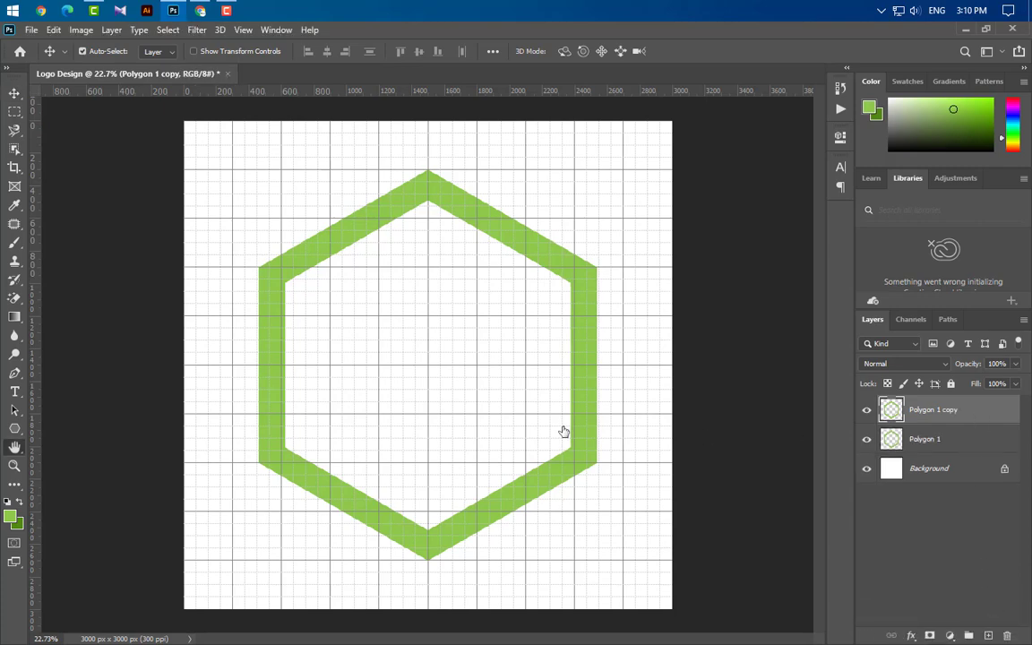
left_click(485, 464)
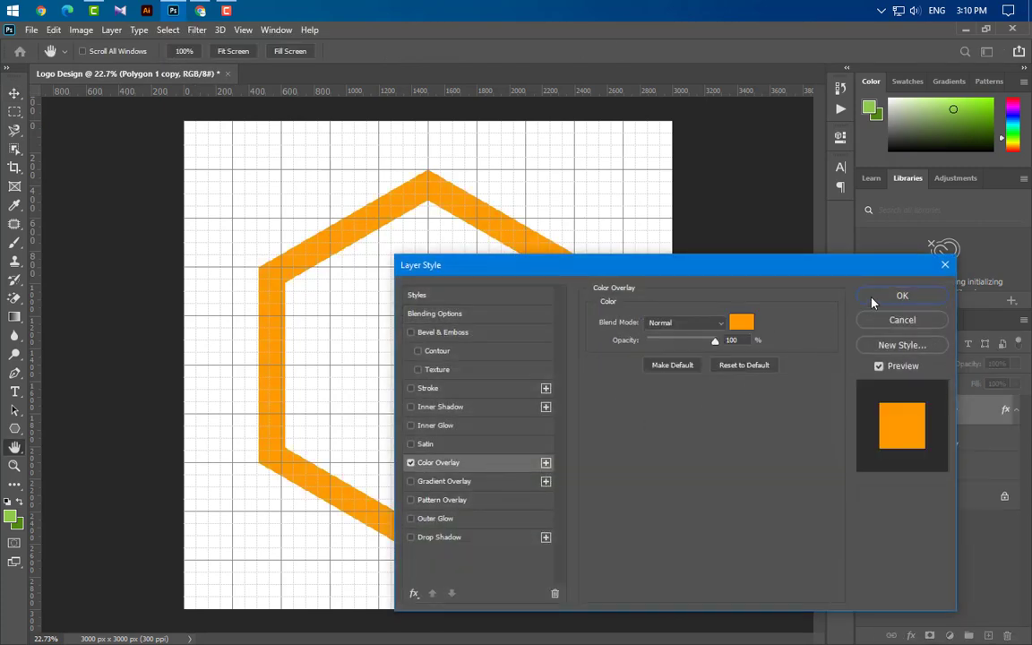
left_click(900, 297)
Step: Duplicate the orange ring layer and change the new copy's Color Overlay to a darker brown-orange
left_click_drag(990, 421, 992, 635)
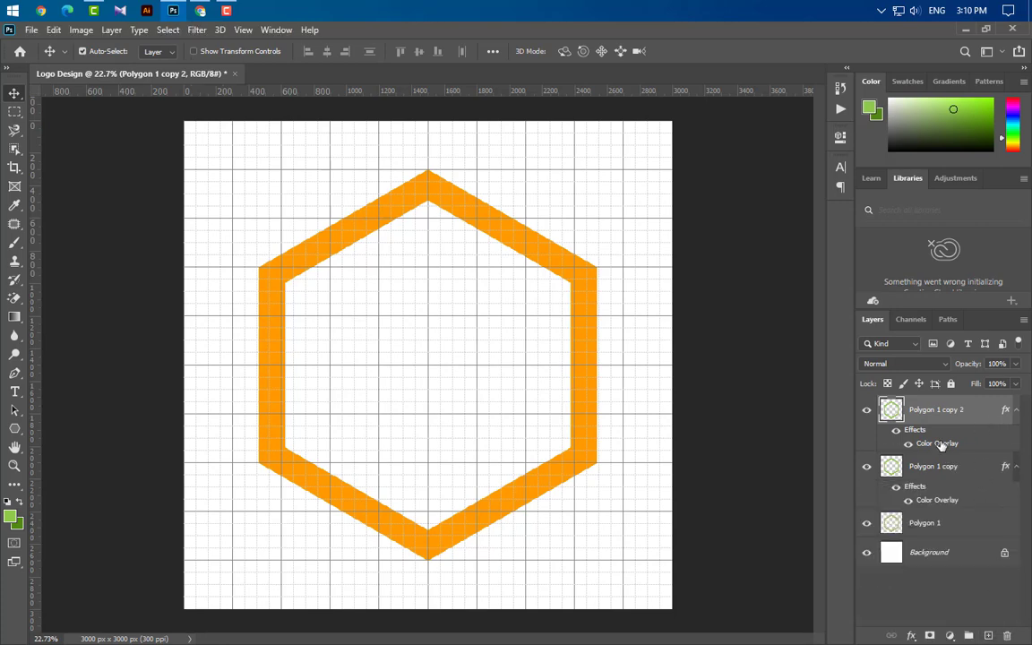
left_click(742, 321)
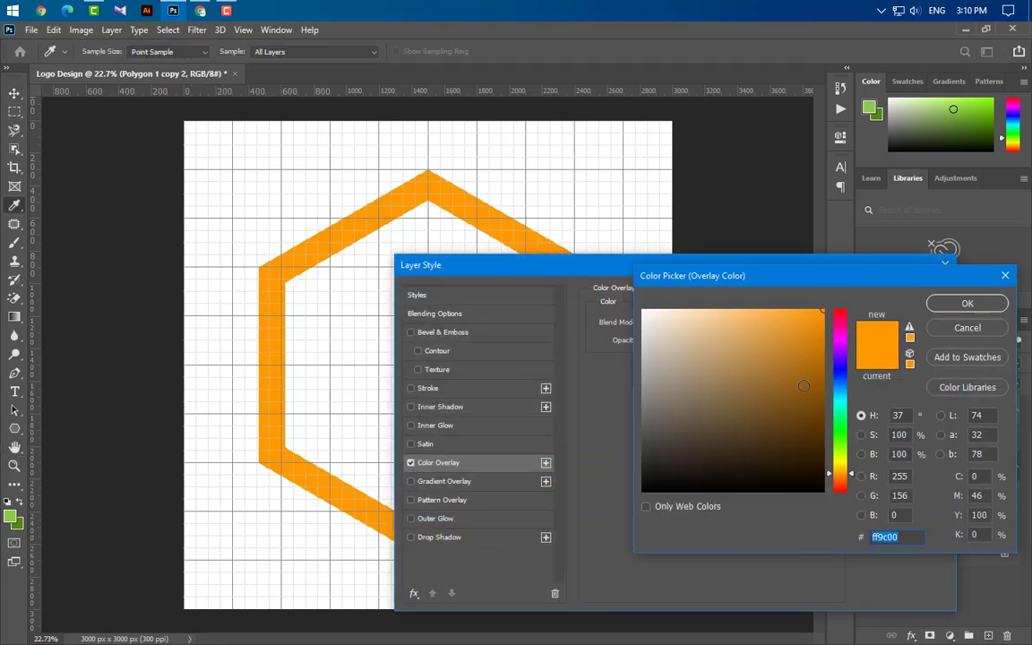
left_click(806, 374)
left_click(968, 303)
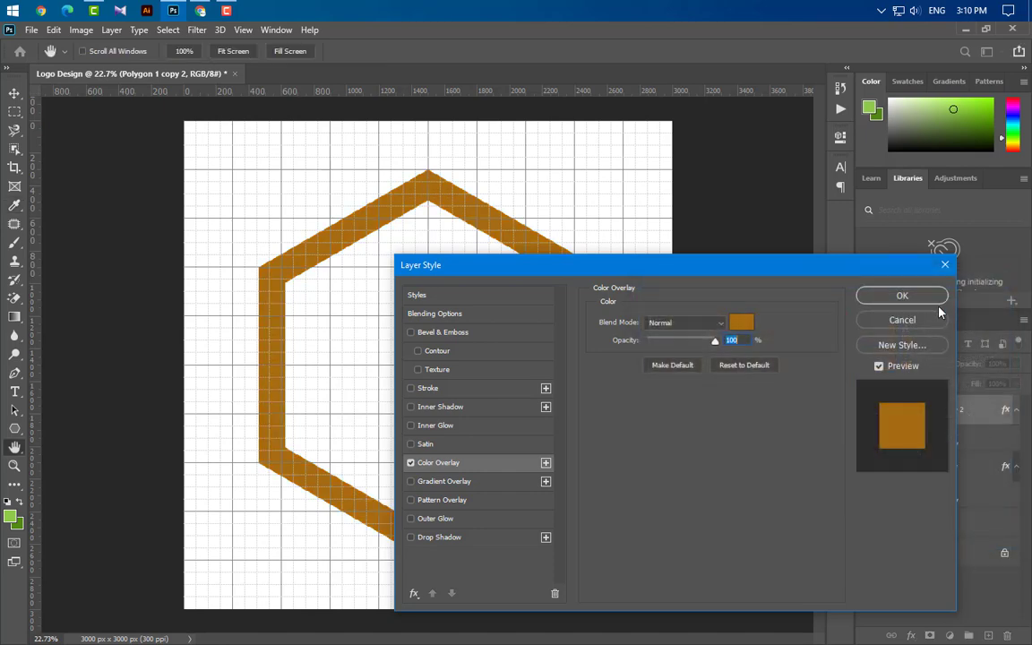
left_click(855, 295)
Step: Move the orange ring (Polygon 1 copy) down and left to about X 542.79 px, Y 2025 px
left_click(974, 471)
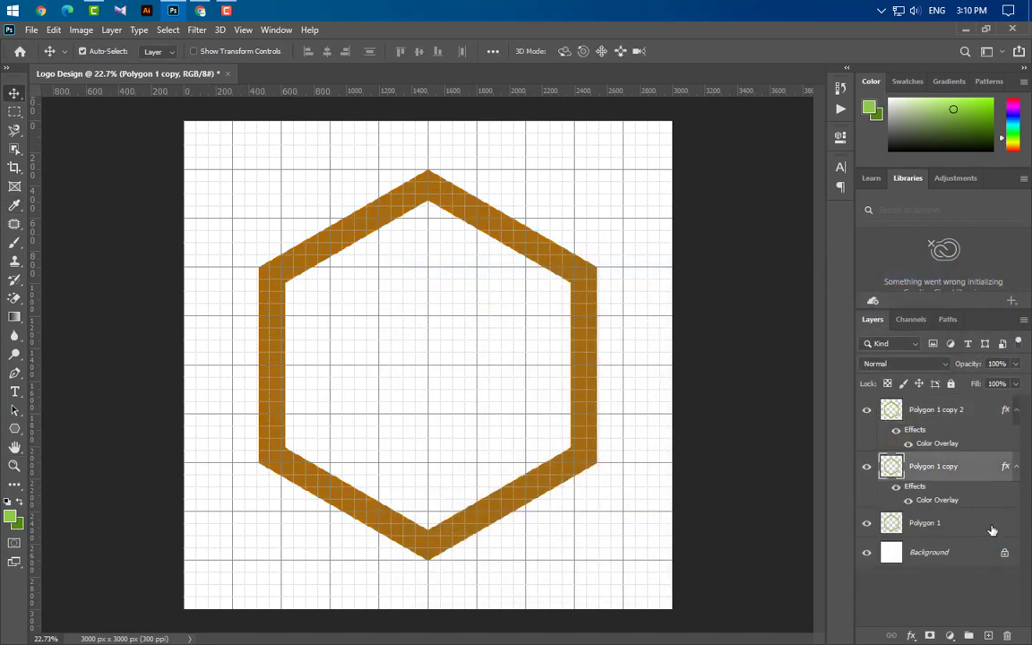
key("ctrl+t")
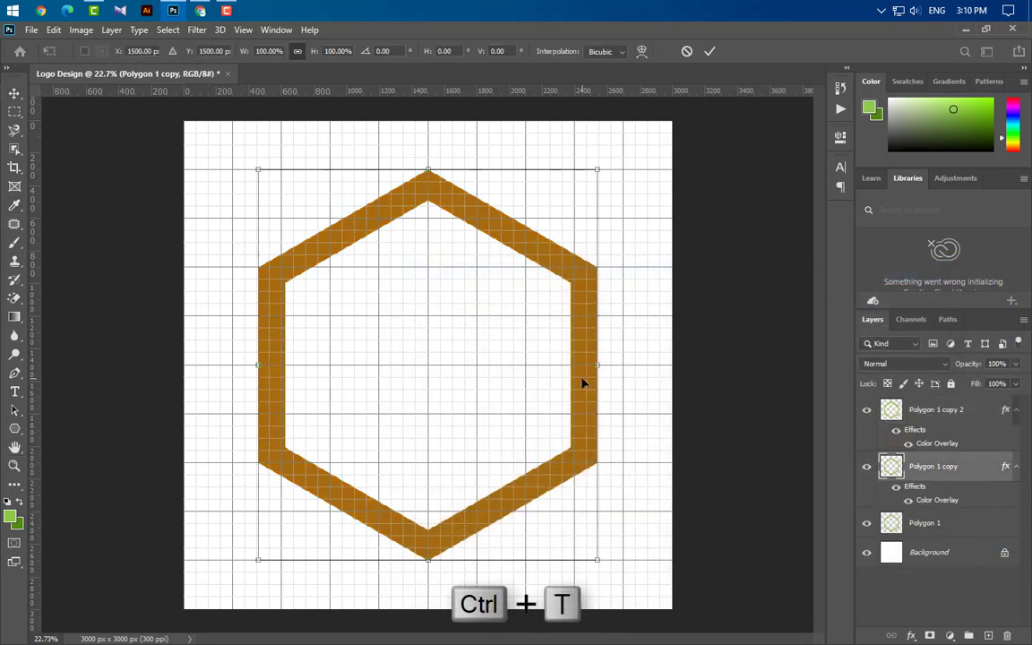
left_click_drag(582, 382, 427, 470)
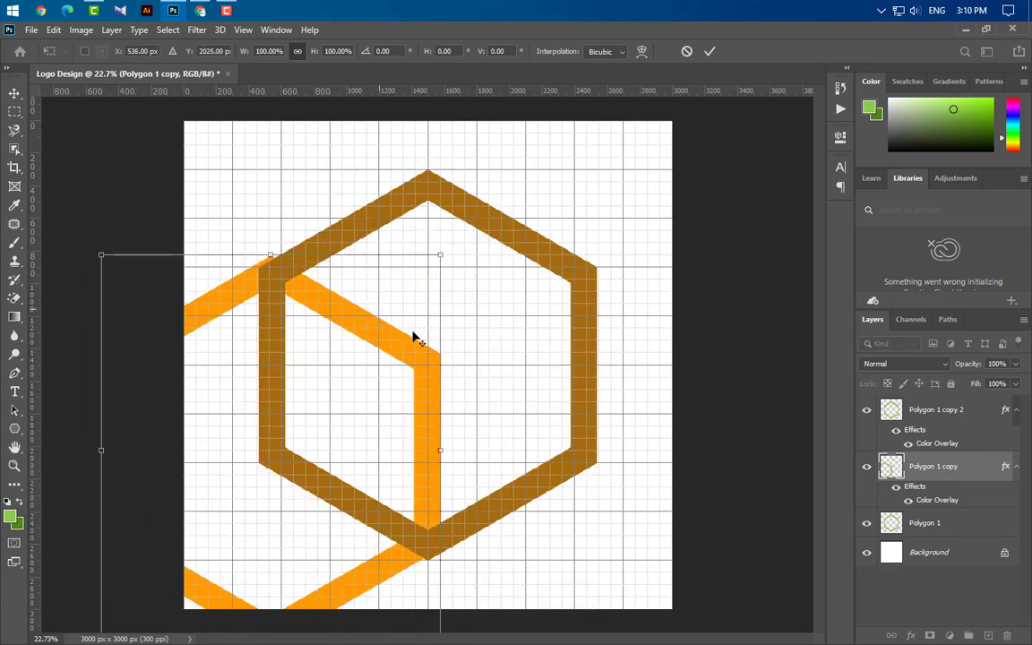
scroll(294, 284, "up", 6)
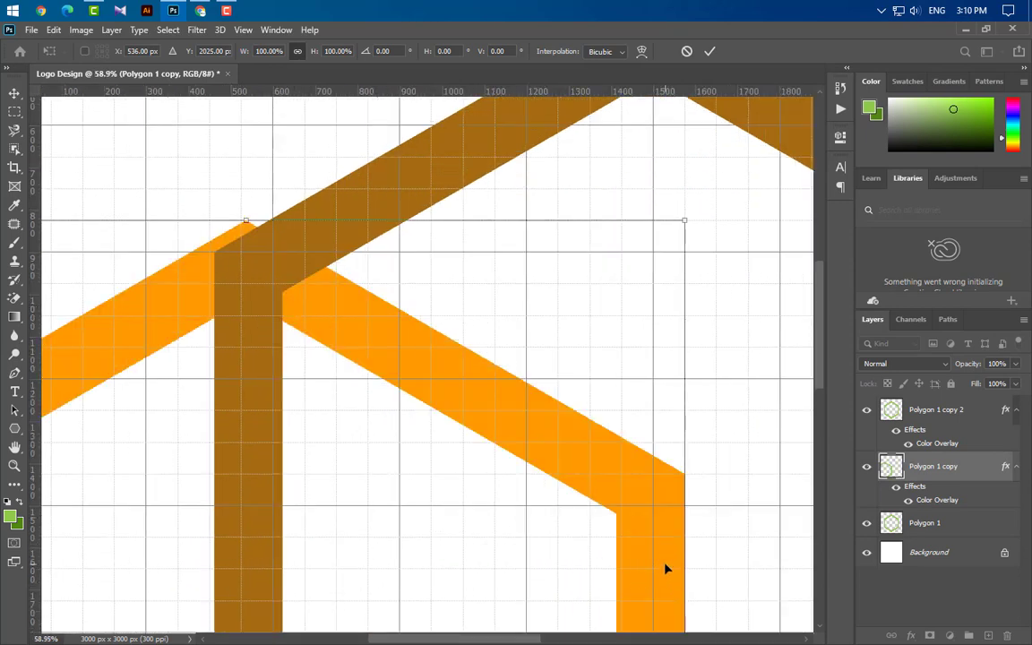
left_click_drag(665, 568, 663, 567)
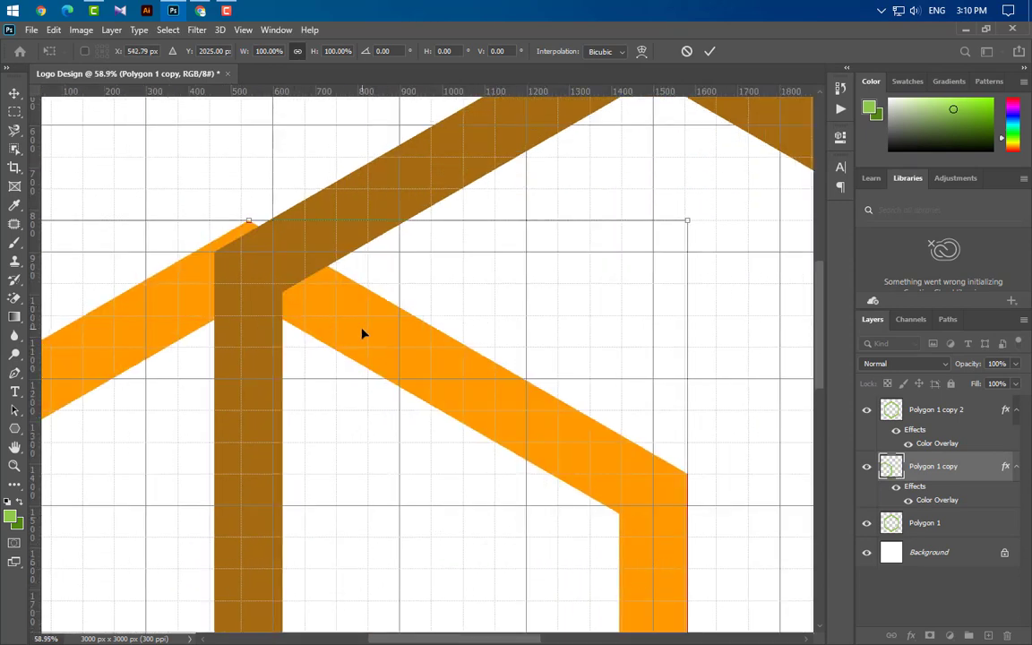
Step: Nudge the orange ring down until its upper edge meets the brown ring's upper-left corner, and apply the transform
key("Down")
key("Down")
key("Down")
key("Down")
key("Down")
key("Down")
key("Down")
key("Down")
key("Down")
key("Down")
key("Down")
key("Down")
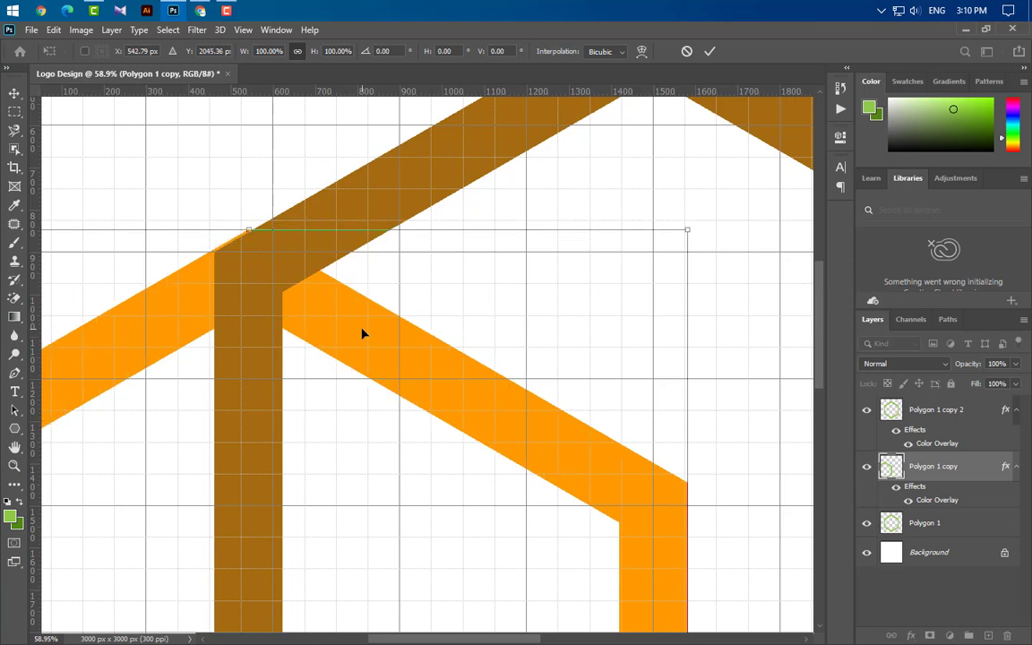
key("Down")
key("Down")
key("Down")
left_click(709, 52)
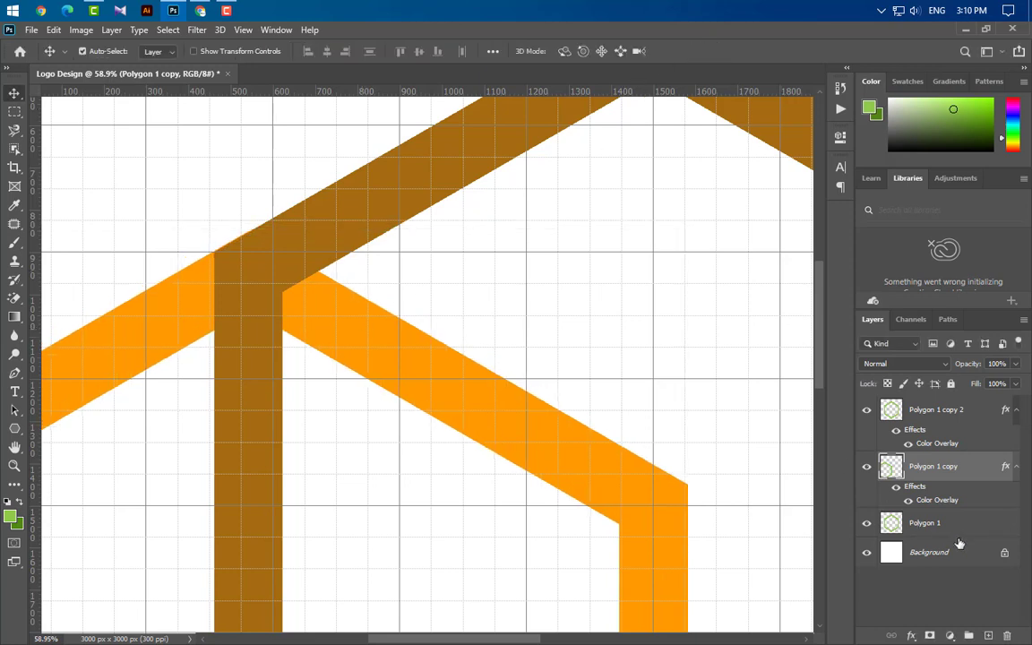
Step: Move the brown ring (Polygon 1 copy 2) straight up to Y 375 px, keeping it horizontally centred
left_click(962, 432)
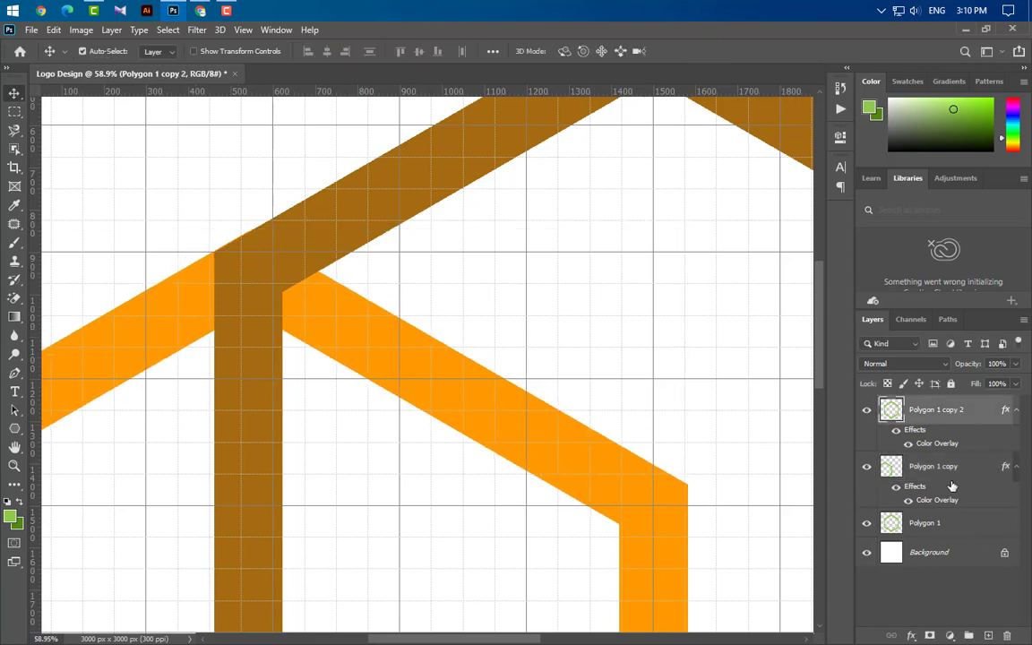
key("ctrl+t")
scroll(202, 499, "down", 2)
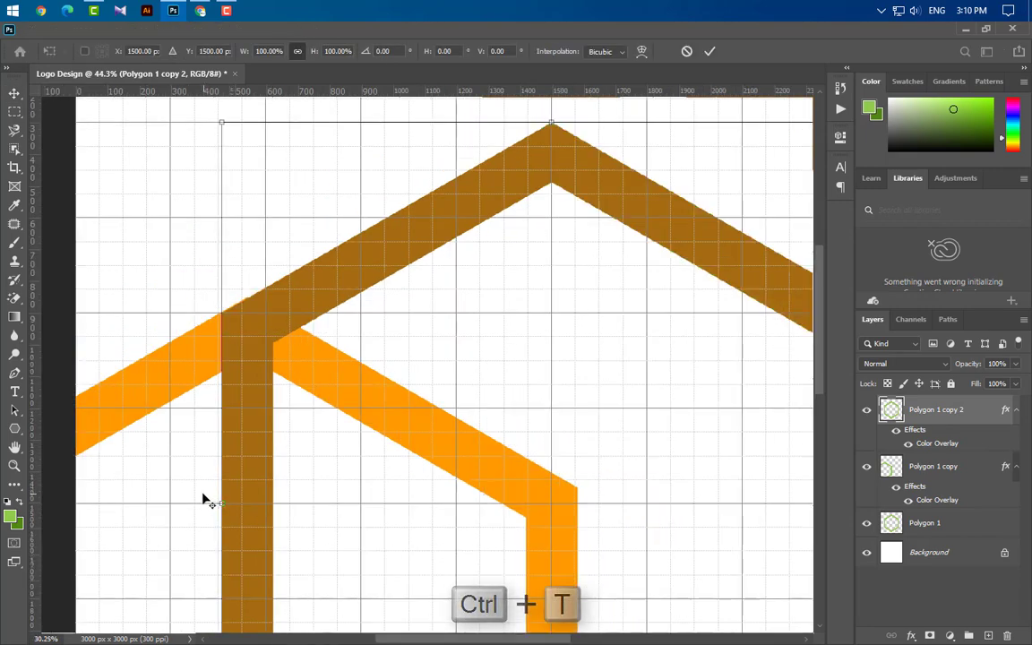
scroll(202, 500, "down", 2)
left_click_drag(488, 468, 485, 301)
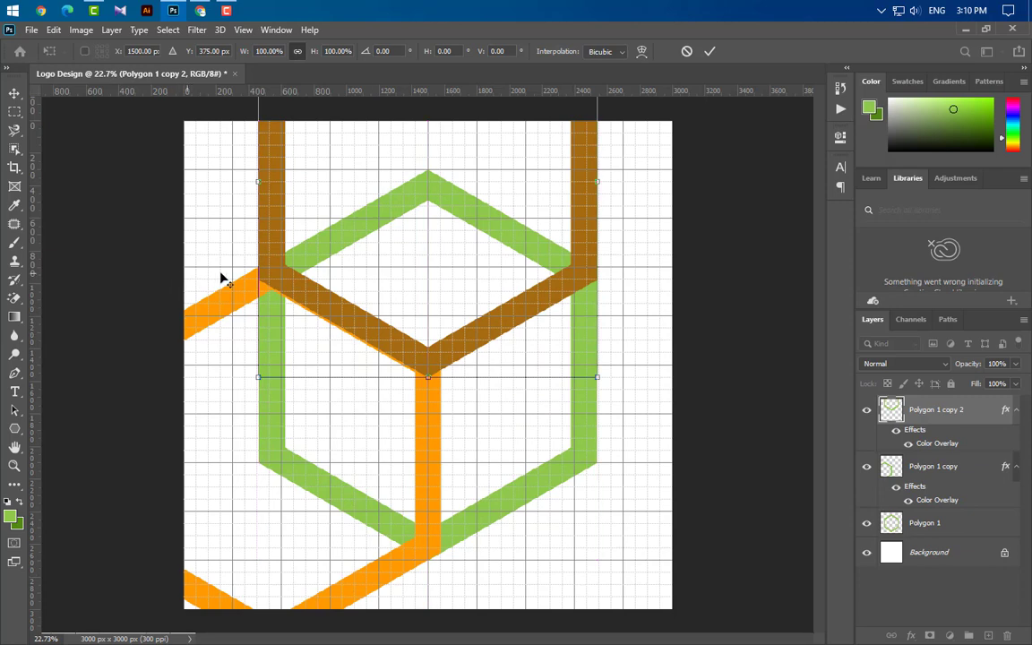
scroll(224, 279, "up", 8)
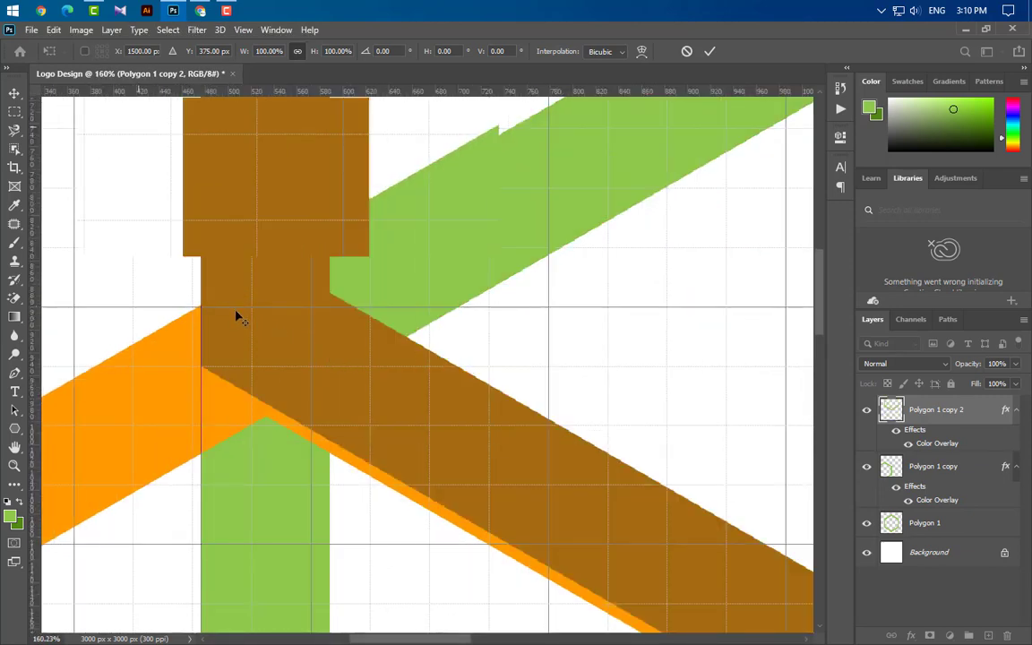
scroll(266, 369, "up", 2)
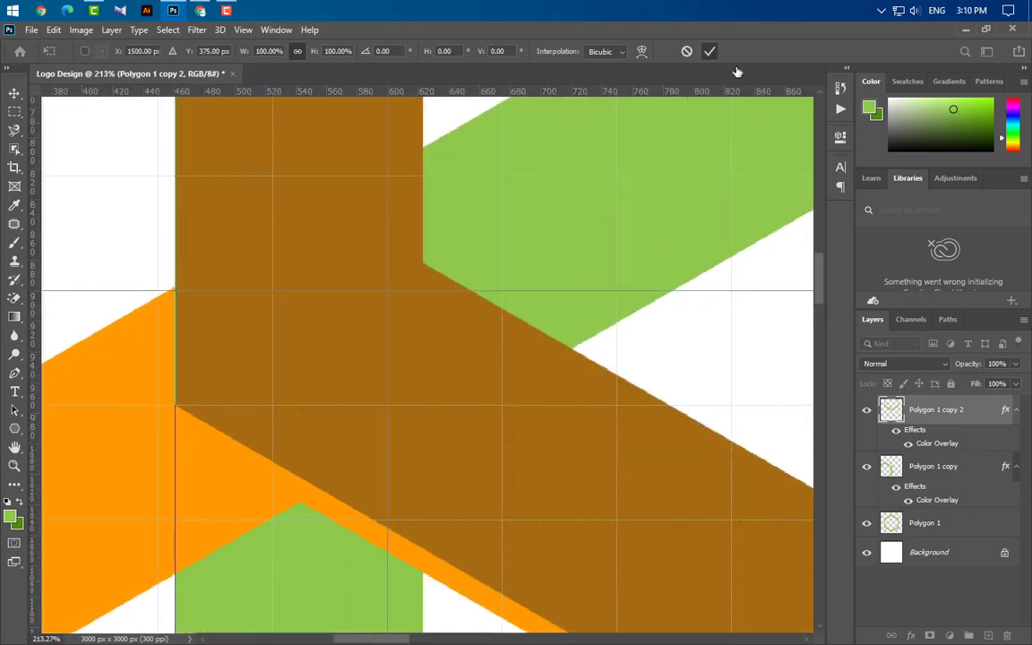
key("Return")
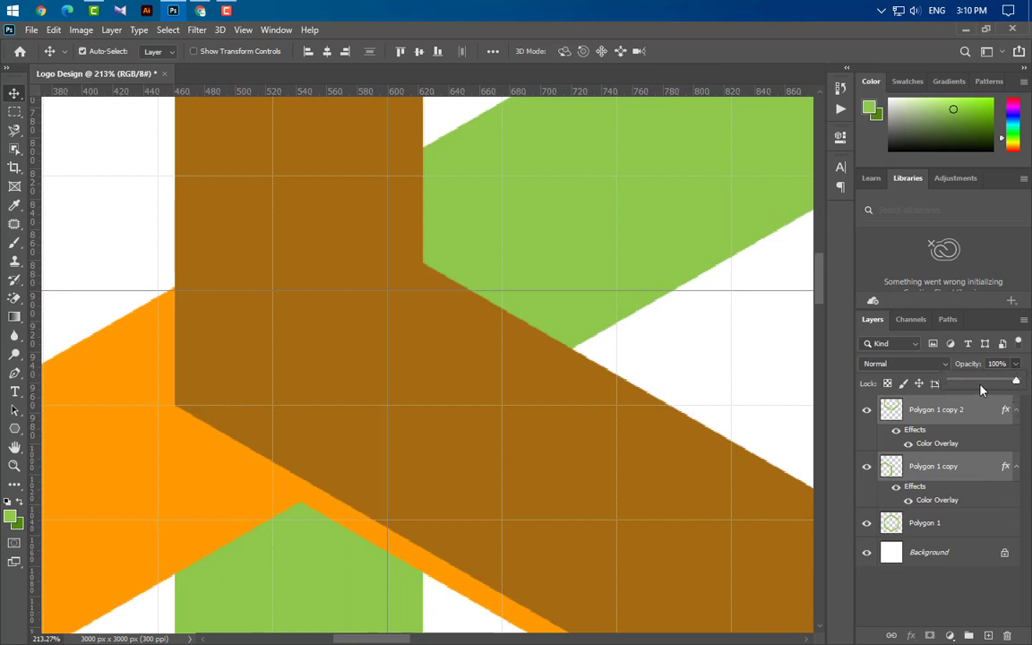
Step: Lower both ring copies' opacity to 45% and nudge the brown ring down until its diagonal edge lines up with the orange ring's
left_click(980, 385)
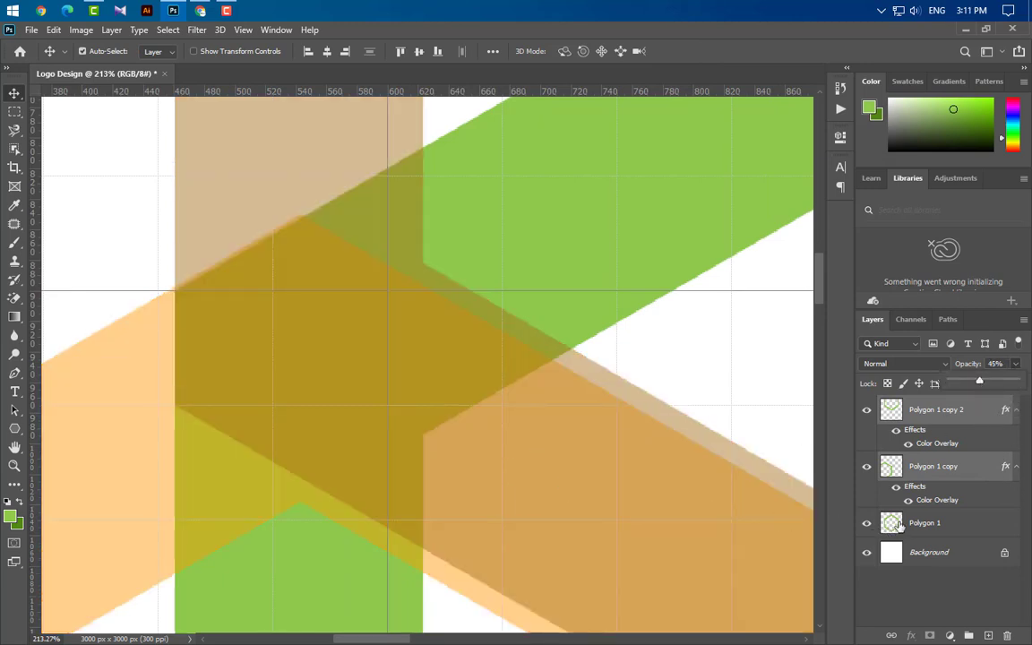
left_click(980, 418)
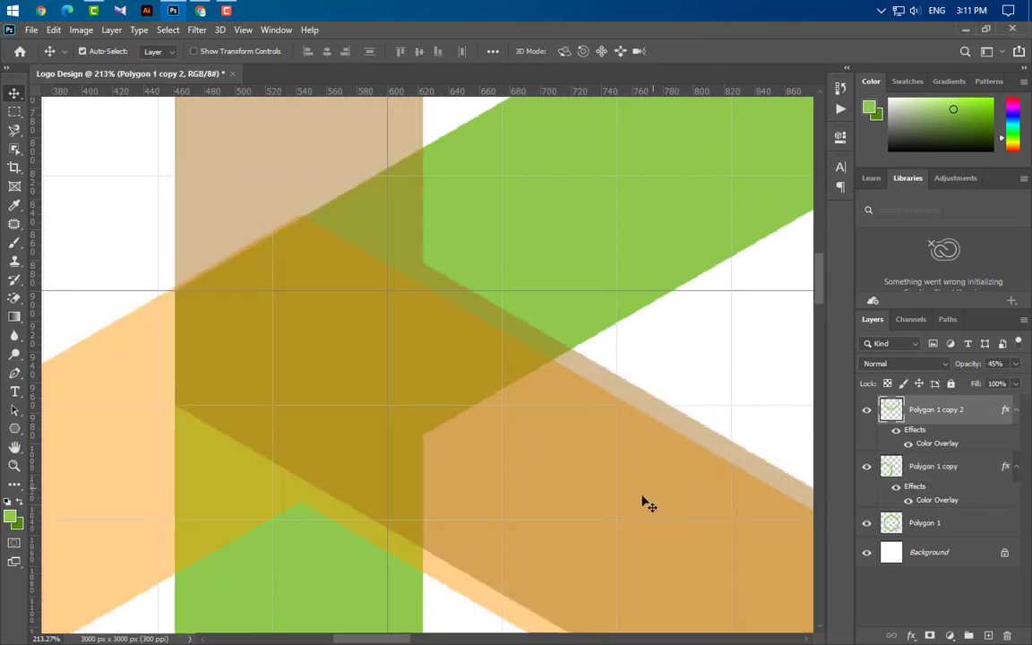
key("Down")
key("Down")
key("Down")
key("Down")
key("Down")
key("Down")
key("Down")
key("Down")
key("Down")
key("Down")
key("Down")
key("Down")
key("Down")
key("Down")
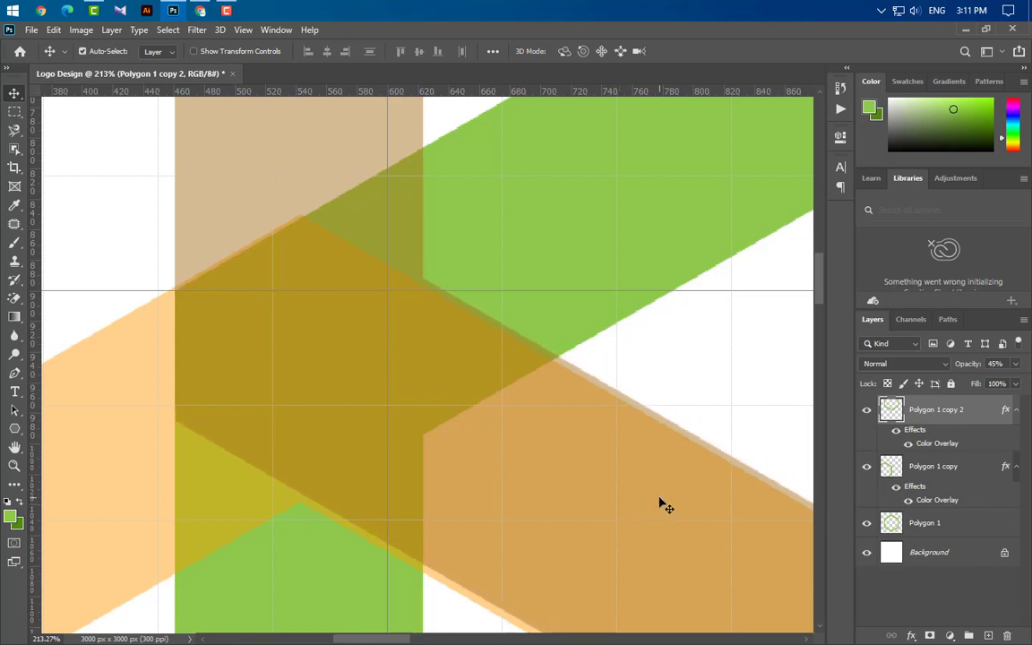
key("Down")
key("Down")
key("Down")
key("Down")
Step: Nudge the brown ring (Polygon 1 copy 2) down until its diagonal edges coincide exactly with the orange ring's
left_click(945, 479)
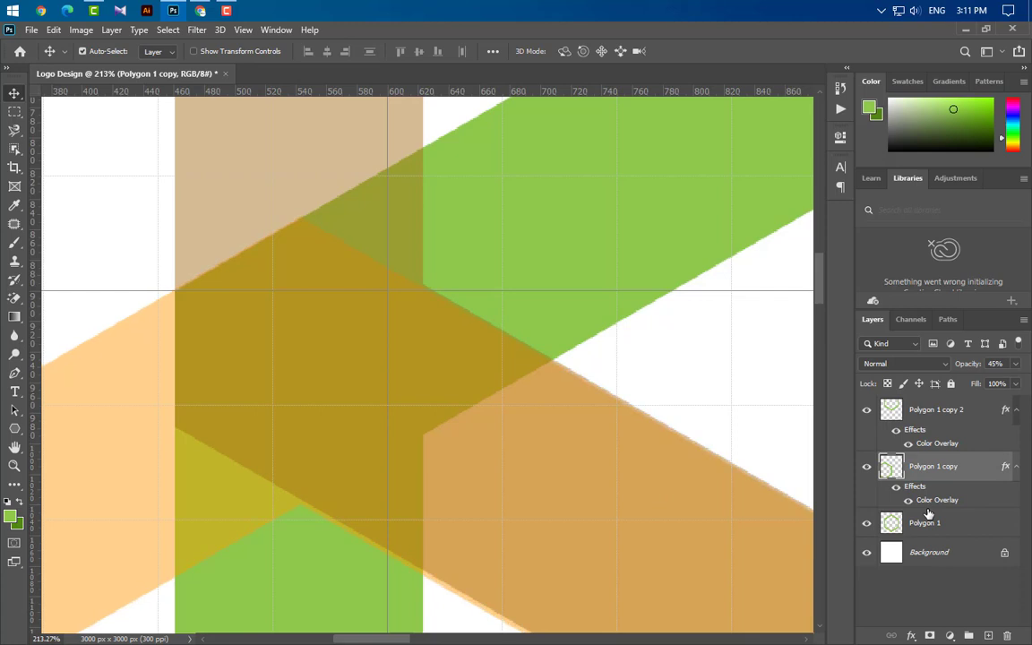
key("ctrl+equal")
left_click(972, 410)
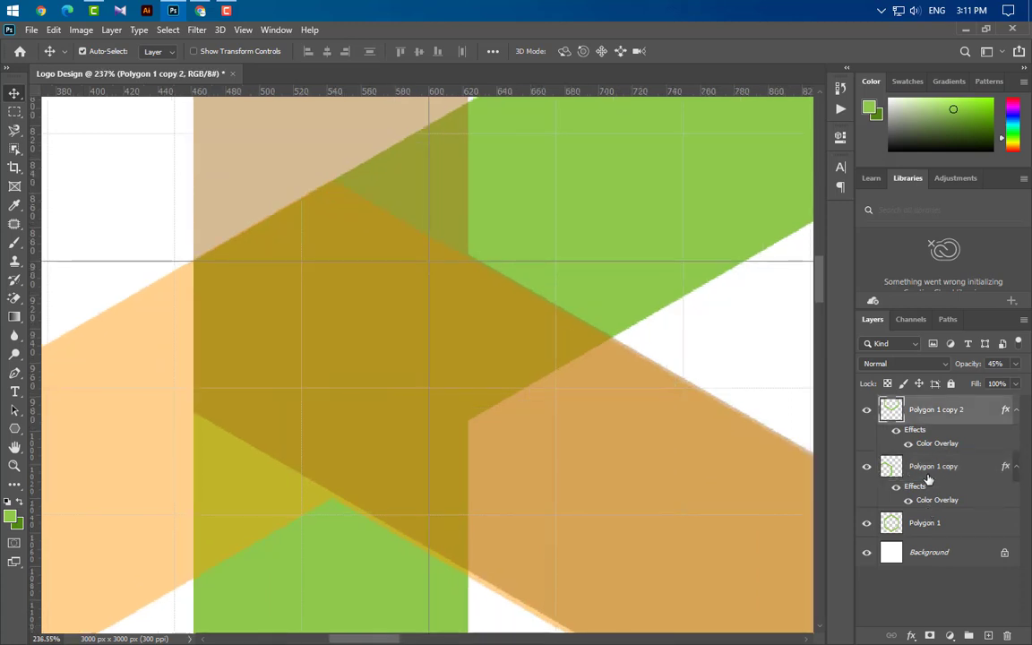
key("Down")
key("Down")
key("Down")
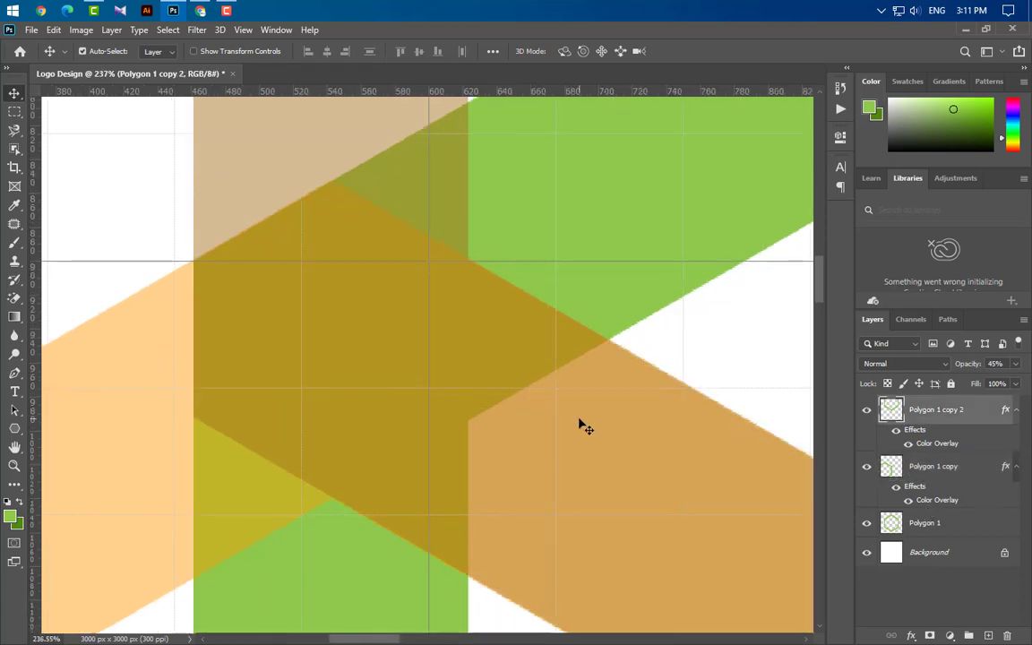
Step: Restore both ring copies, brown and orange, to 100% opacity
scroll(227, 378, "down", 10)
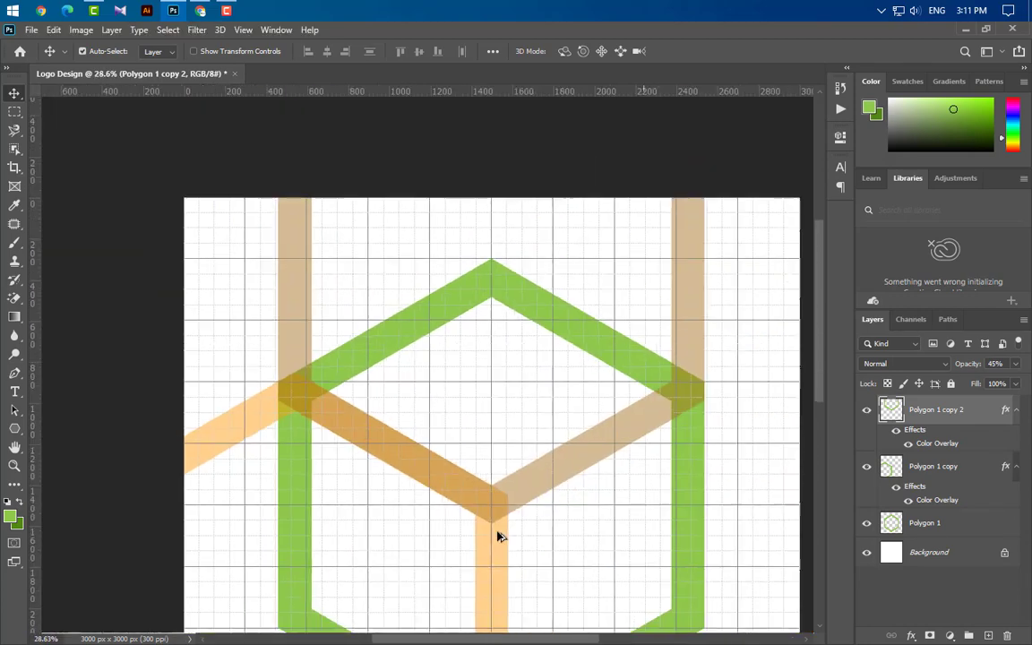
left_click(968, 468, "shift")
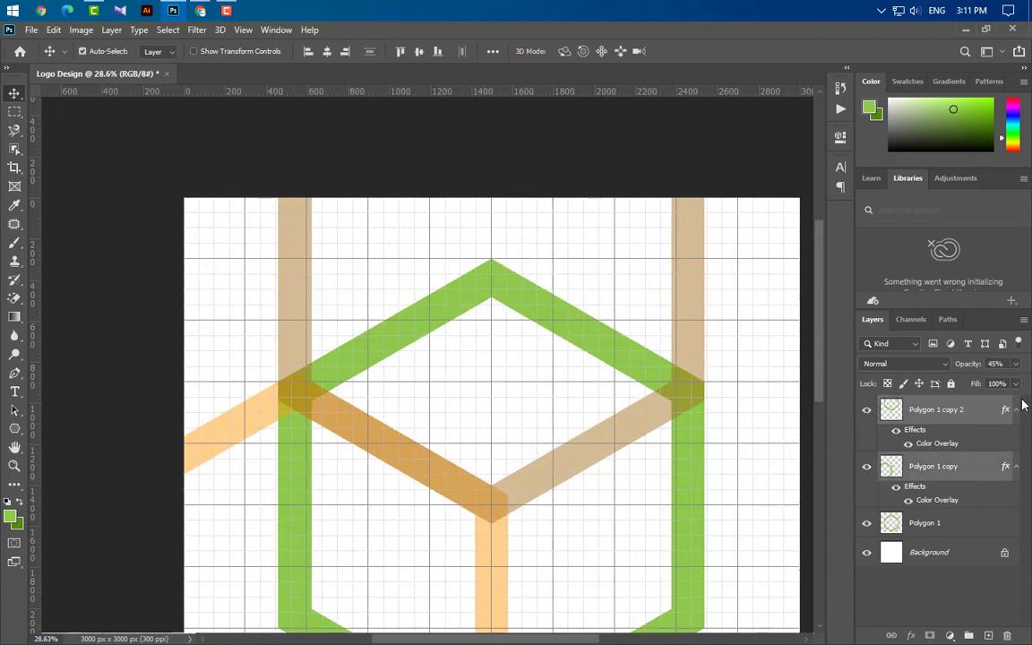
left_click_drag(986, 386, 1021, 385)
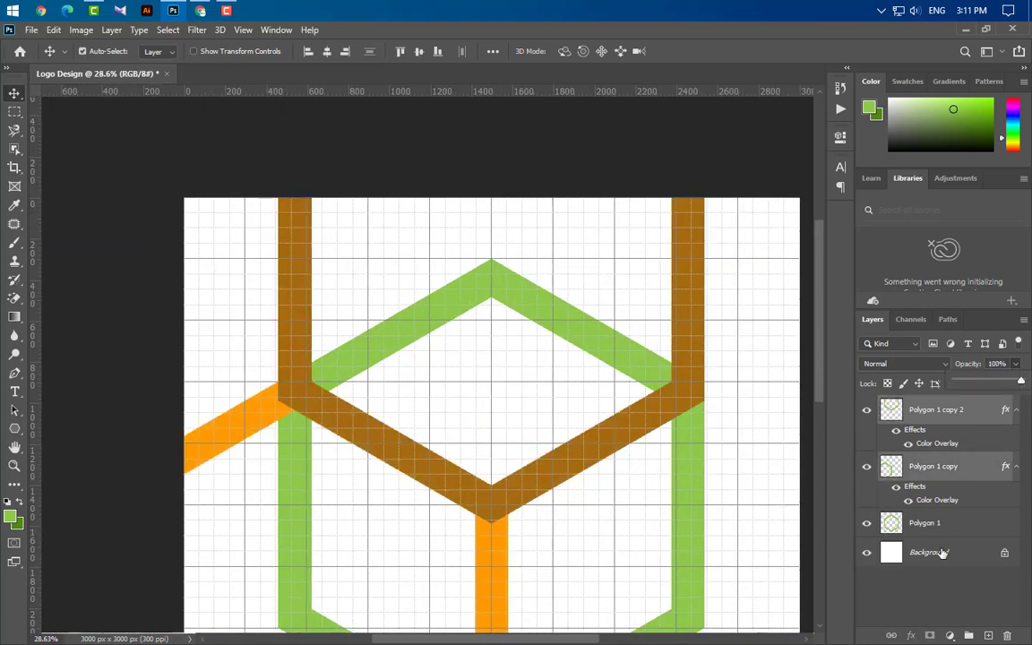
scroll(461, 375, "down", 3)
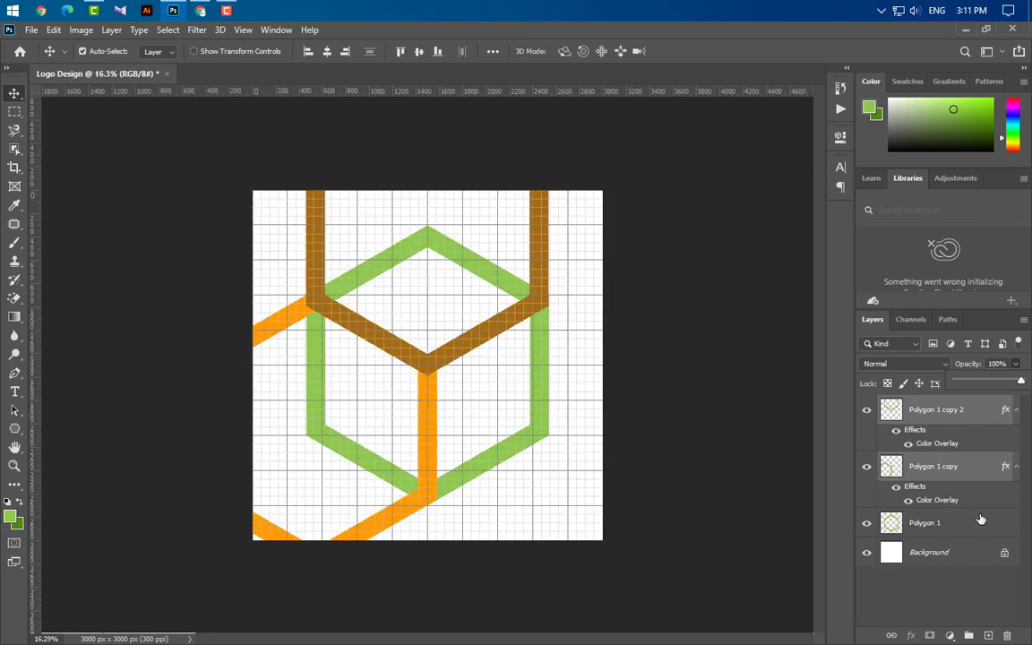
Step: Load the green ring's outline as a selection and invert it to cover everything outside the ring's band
left_click(892, 468, "ctrl")
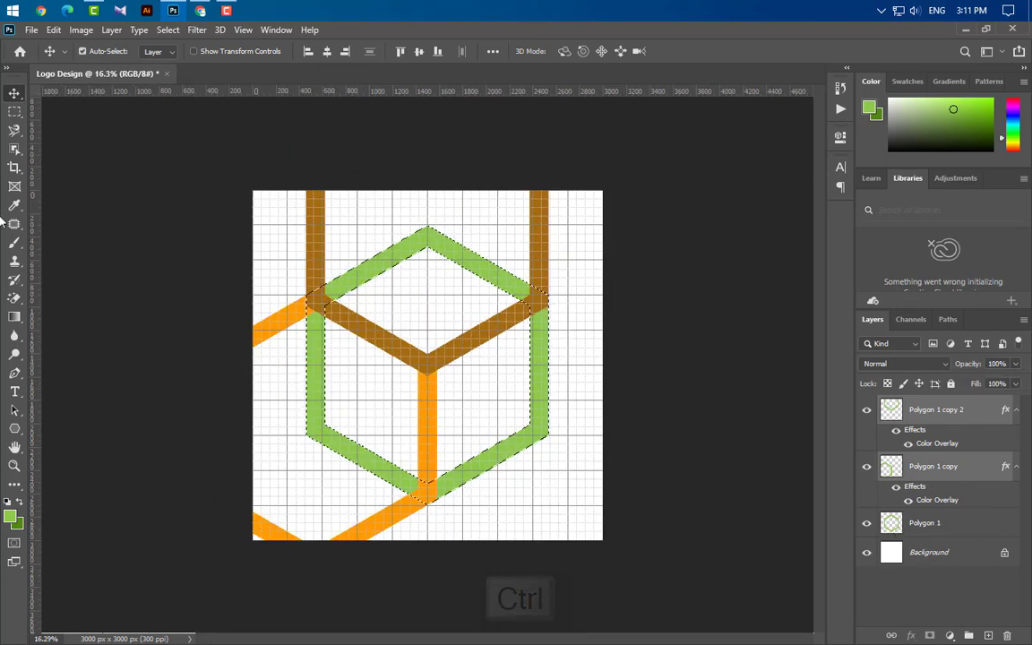
left_click(171, 31)
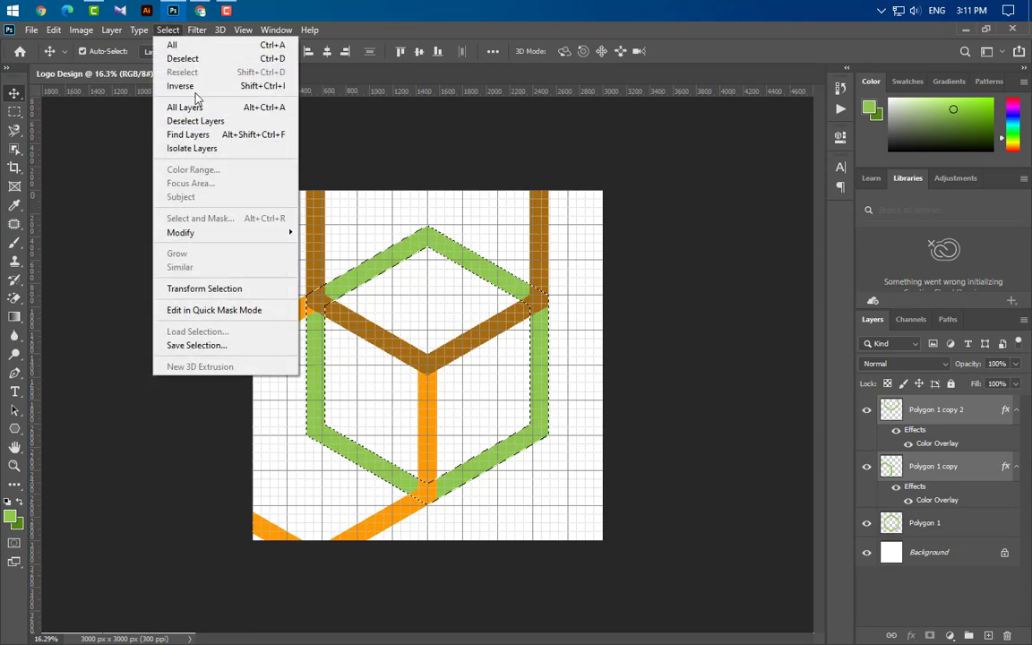
left_click(196, 87)
Step: Erase the two brown vertical bars extending above the green hexagon, using the Eraser Tool on the Polygon 1 copy 2 layer
left_click(979, 414)
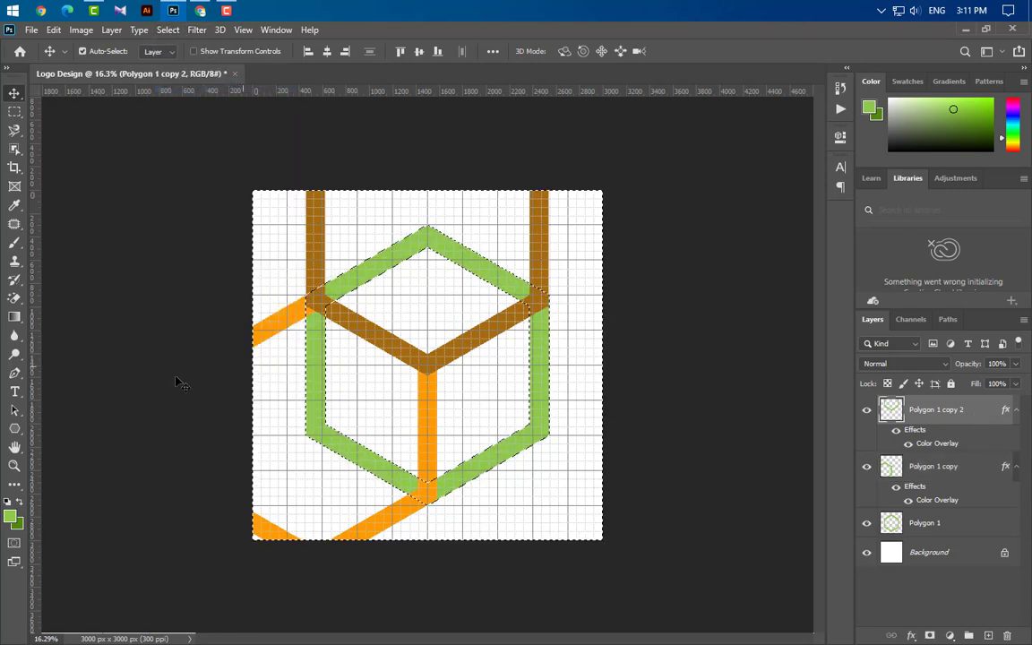
left_click(14, 301)
right_click(16, 301)
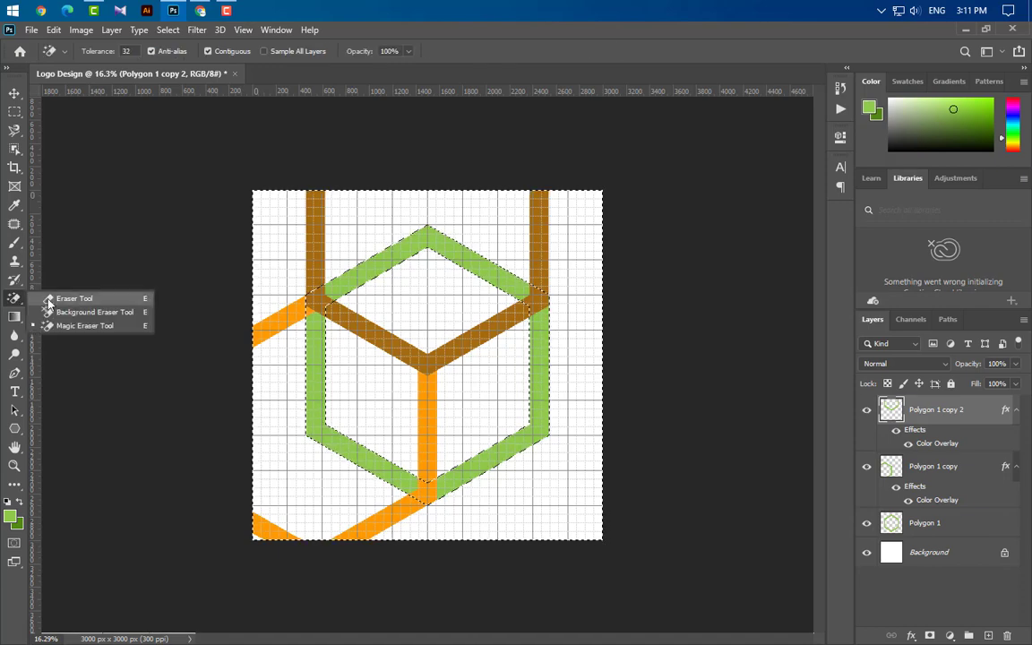
left_click(72, 298)
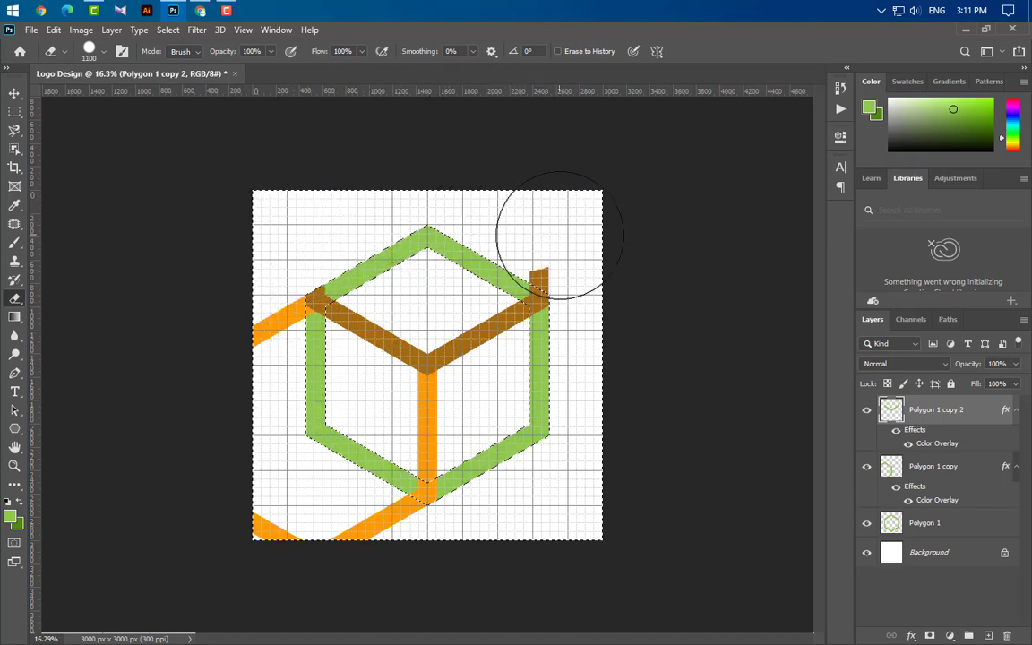
Step: Erase the orange parts outside the green hexagon on the Polygon 1 copy layer, and clear the selection
left_click(990, 468)
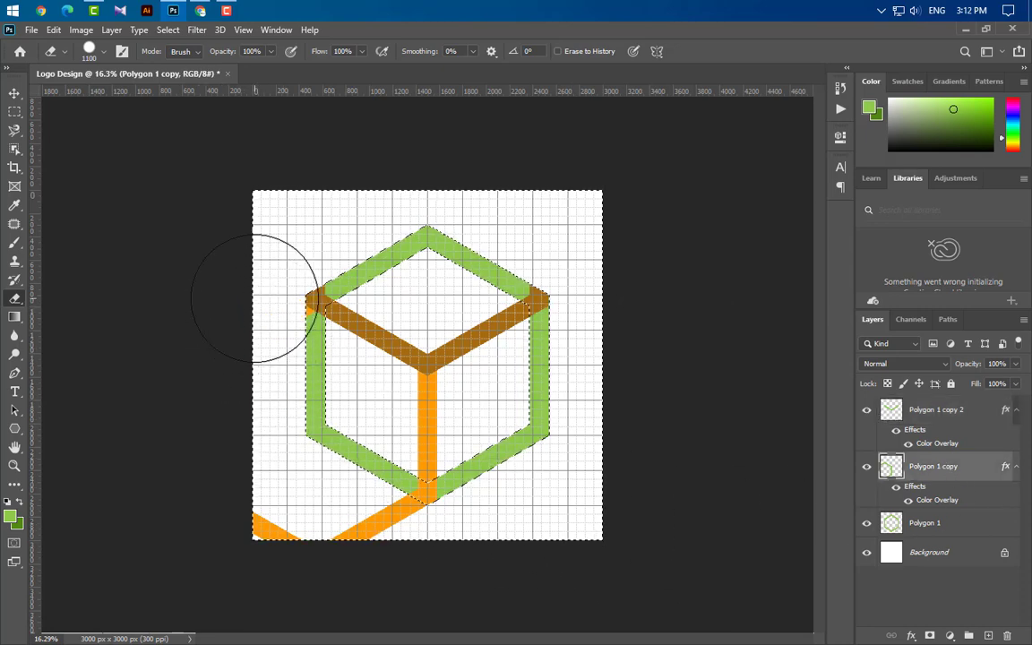
mouse_move(387, 591)
left_mouse_down()
mouse_move(371, 564)
mouse_move(373, 573)
mouse_move(525, 587)
left_mouse_up()
key("ctrl+d")
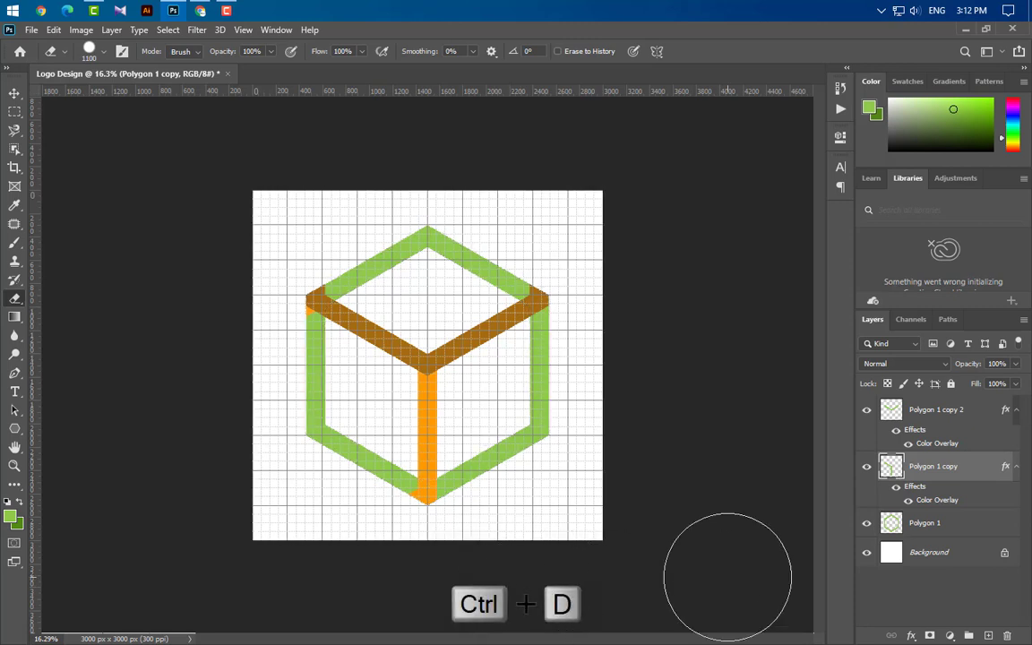
Step: Group the three ring layers, Polygon 1 and its two copies
left_click(942, 415, "ctrl")
left_click(960, 525, "ctrl")
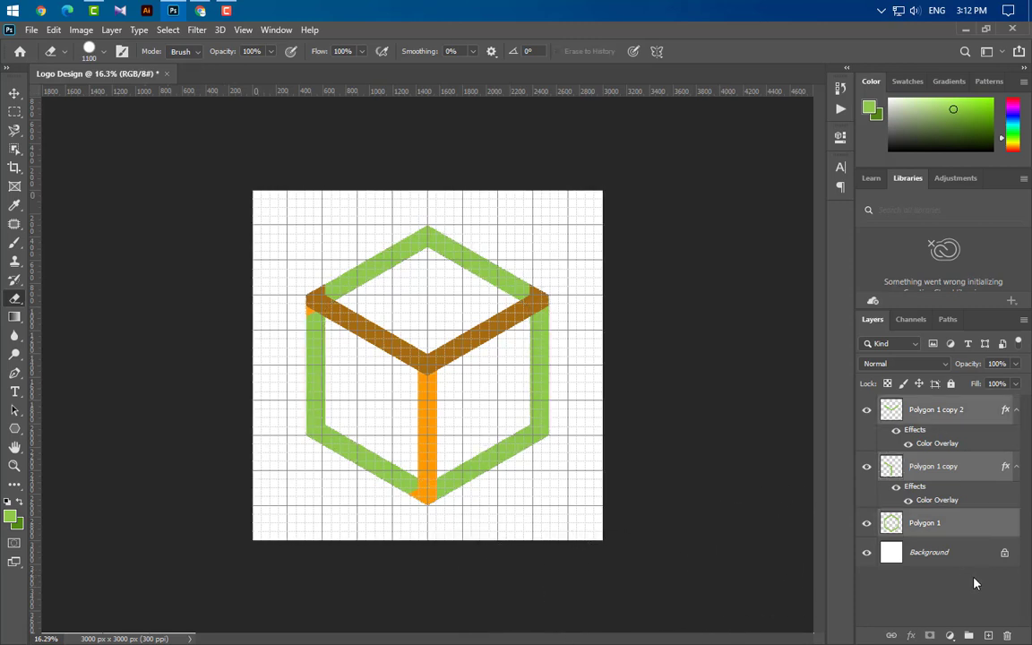
left_click(969, 636)
Step: Scale the group proportionally to about 56.47%, bringing its off-canvas remnants onto the canvas, and apply the transform
key("ctrl+t")
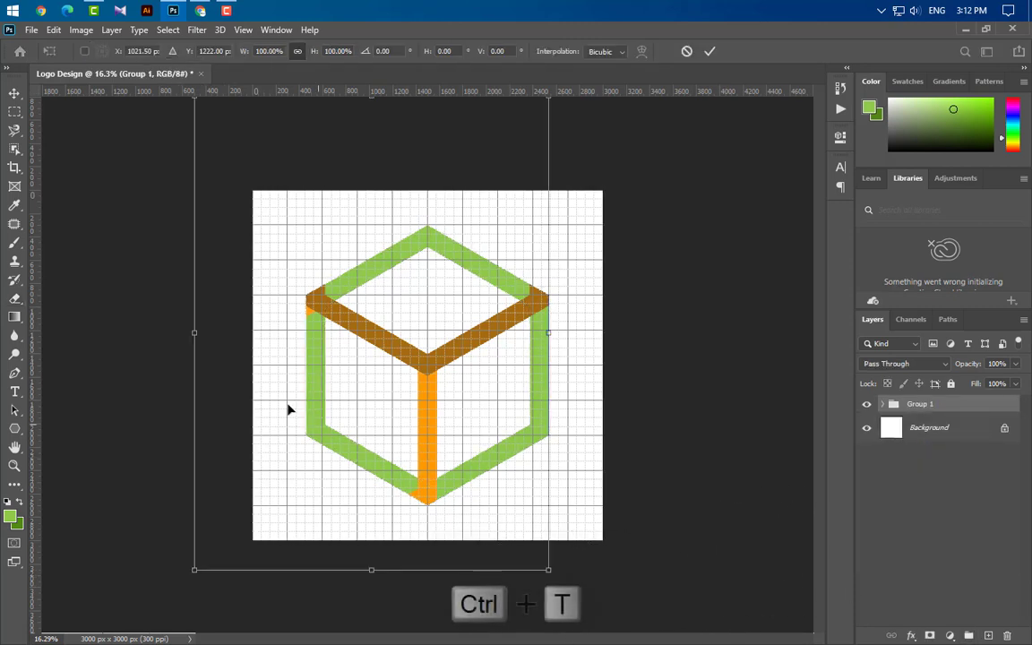
left_click_drag(194, 332, 347, 349)
left_click(709, 51)
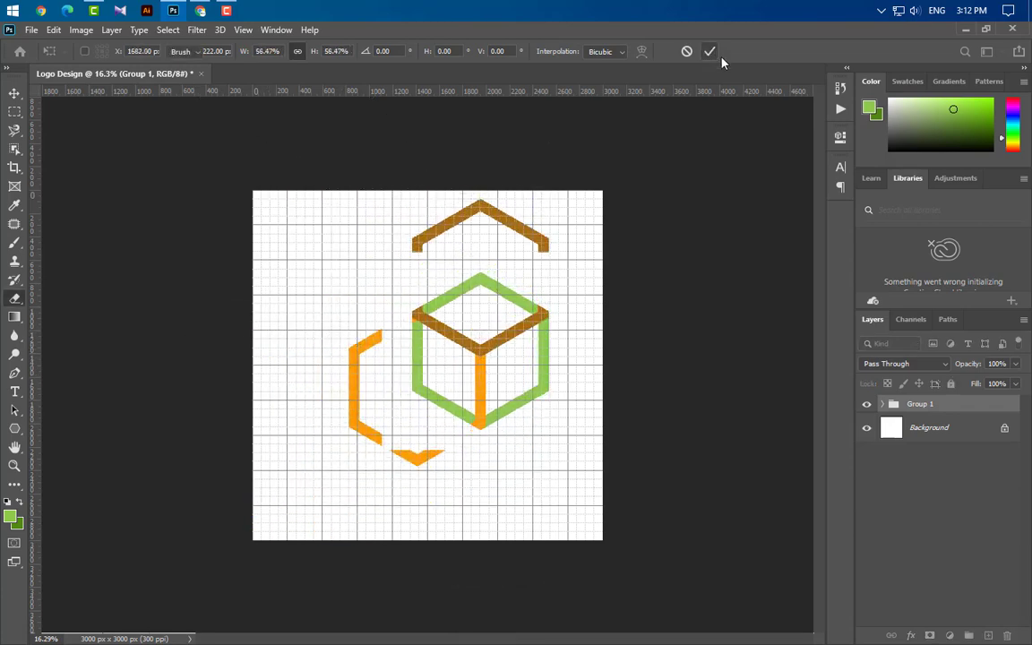
Step: Erase the leftover brown piece above the cube and the leftover orange pieces beside and below it, each on its own layer
left_click(15, 94)
left_click(544, 247)
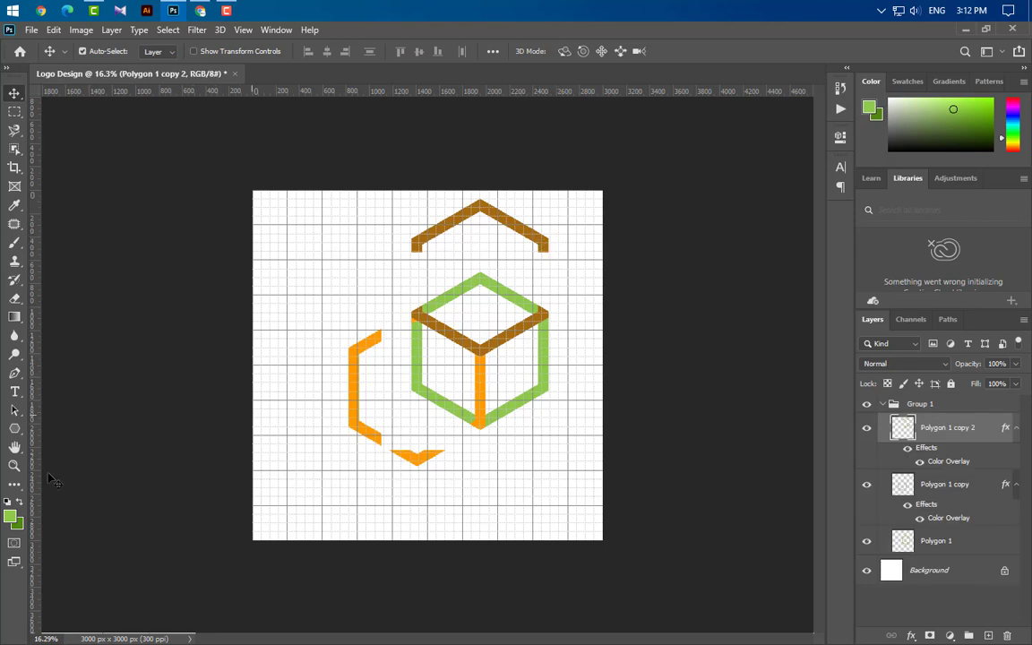
left_click(14, 298)
mouse_move(348, 207)
left_mouse_down()
mouse_move(491, 195)
mouse_move(640, 266)
left_mouse_up()
left_click(959, 503)
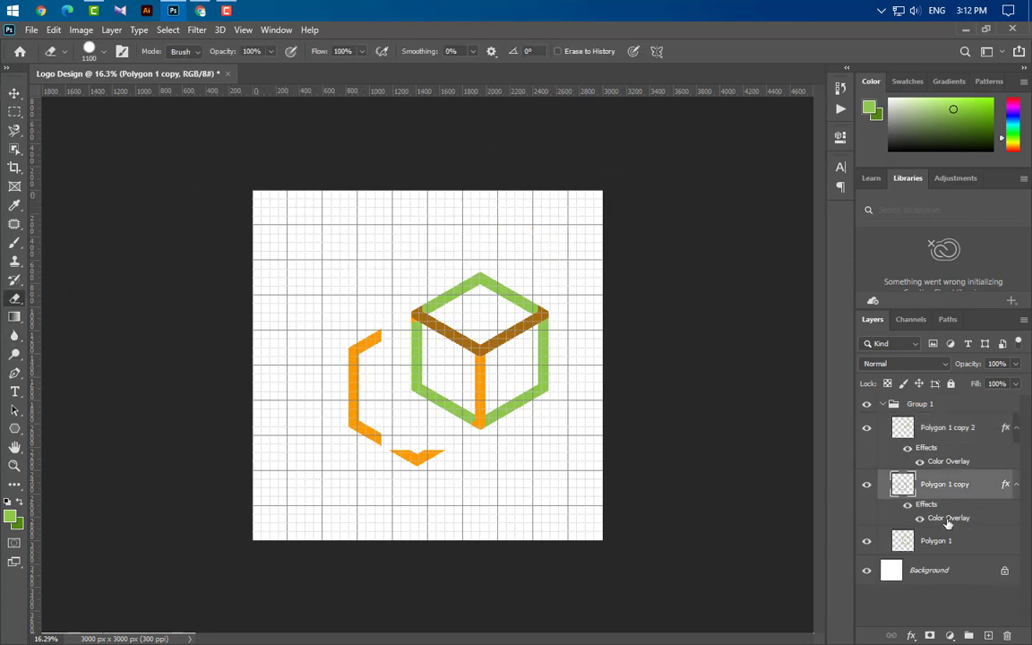
mouse_move(311, 315)
left_mouse_down()
mouse_move(334, 331)
mouse_move(339, 344)
mouse_move(330, 383)
mouse_move(344, 424)
mouse_move(422, 495)
left_mouse_up()
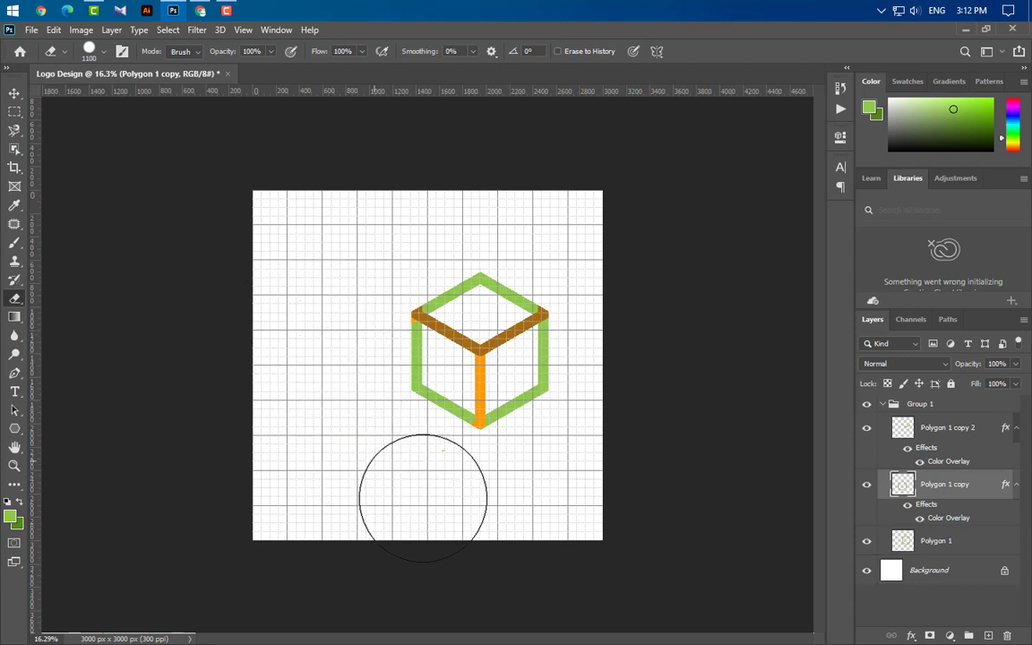
Step: Scale the whole group to about 176.99% and centre it on the canvas at X 1500 px, Y 1500 px
left_click(883, 405)
key("ctrl+t")
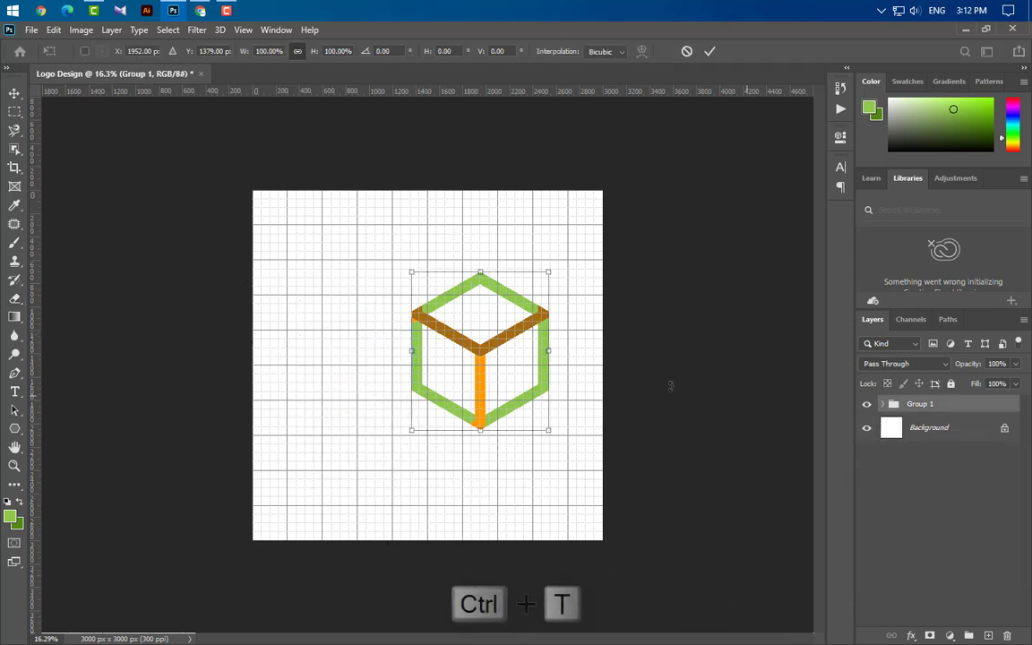
left_click_drag(517, 341, 467, 298)
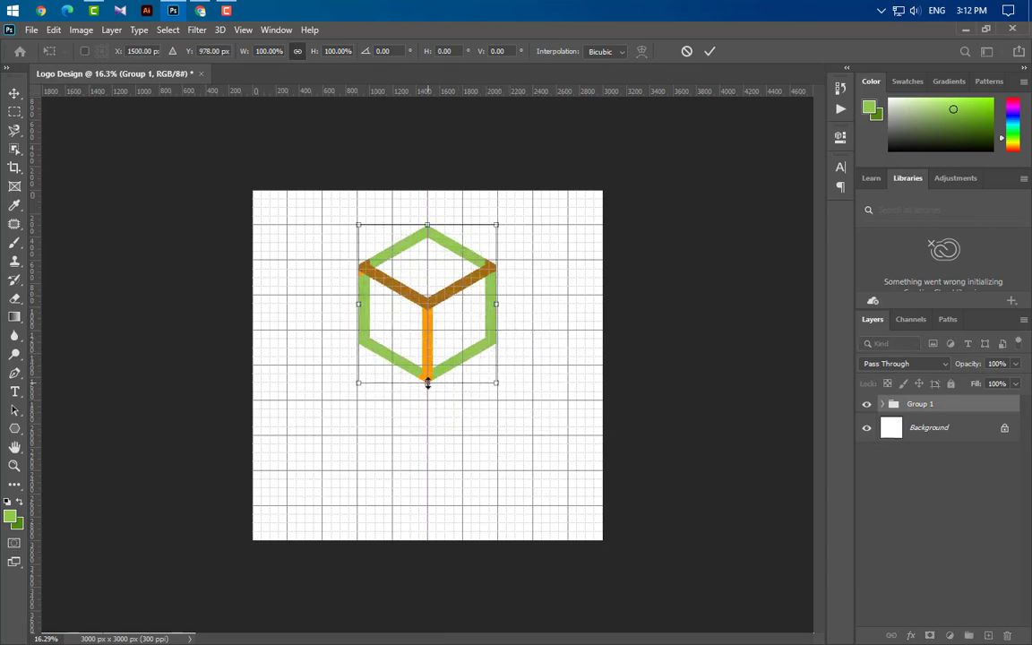
left_click_drag(427, 384, 430, 505)
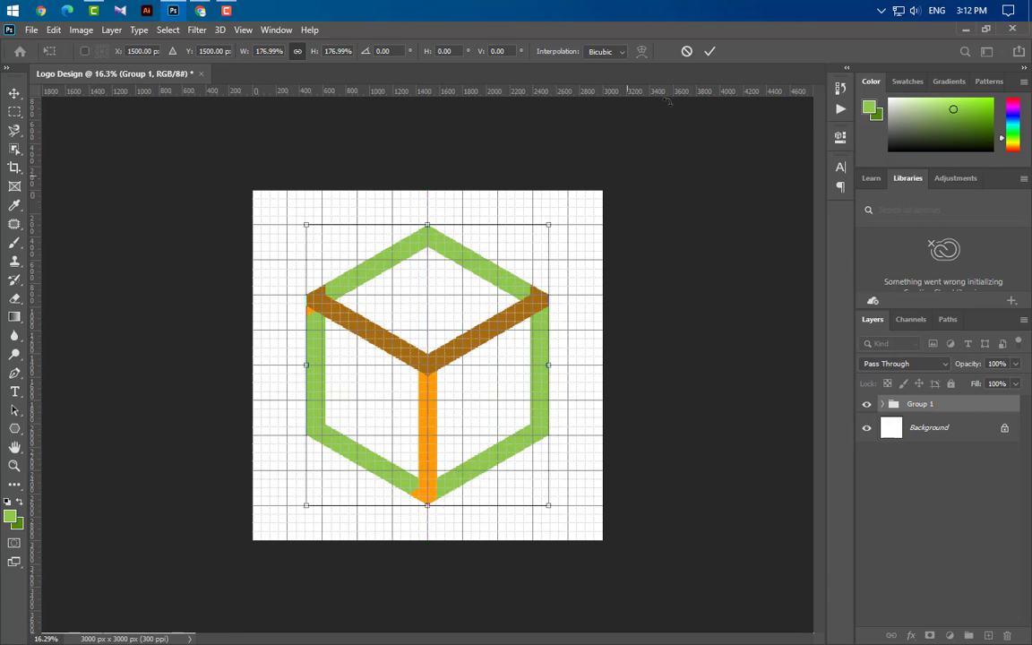
left_click(711, 52)
key("e")
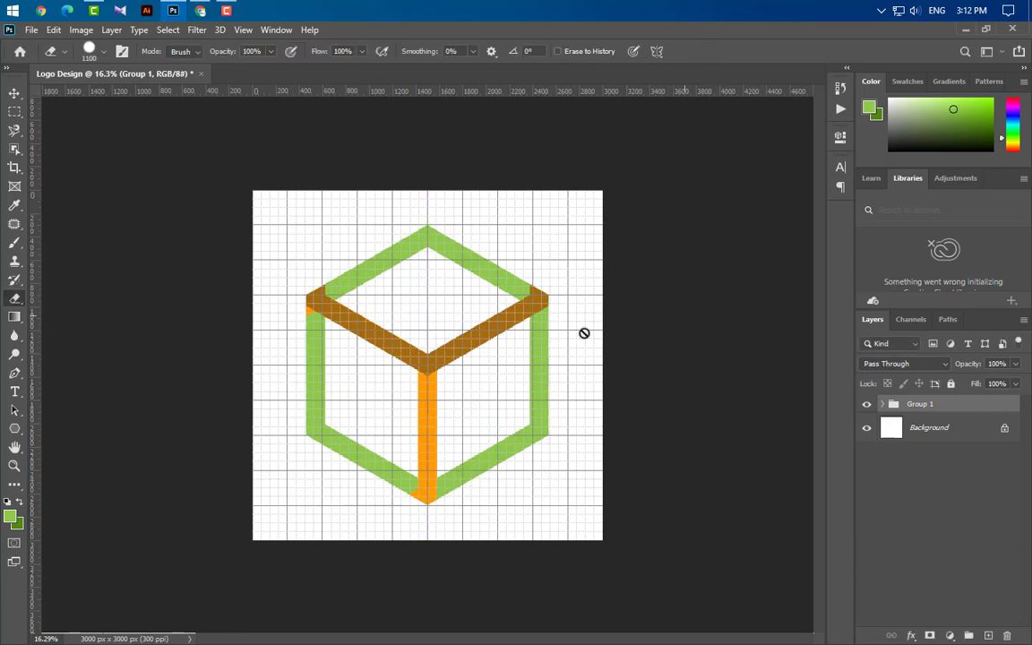
Step: Convert Group 1 to a smart object and rasterize it into a single pixel layer
left_click(14, 95)
scroll(461, 415, "up", 3)
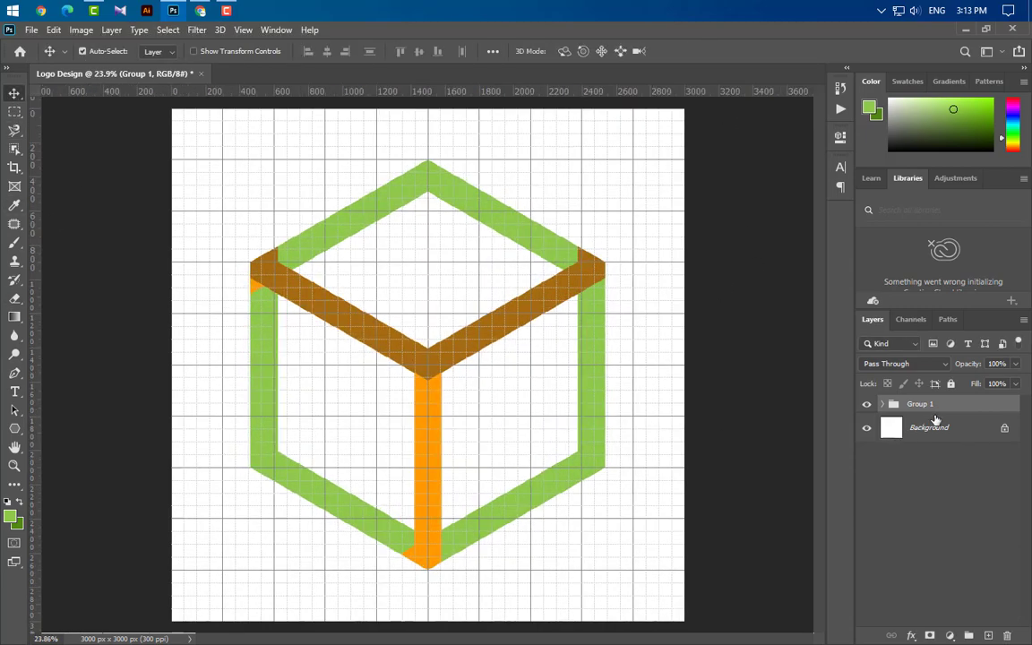
right_click(935, 420)
left_click(793, 236)
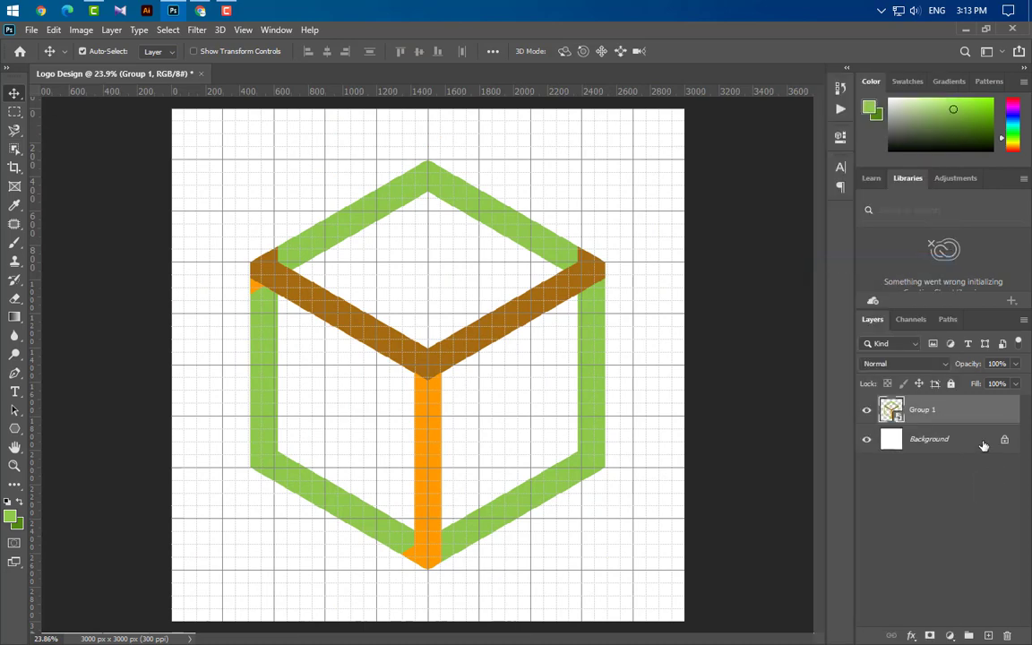
right_click(883, 405)
left_click(754, 266)
Step: Apply a brown Color Overlay at 100% opacity to the Group 1 layer
double_click(985, 413)
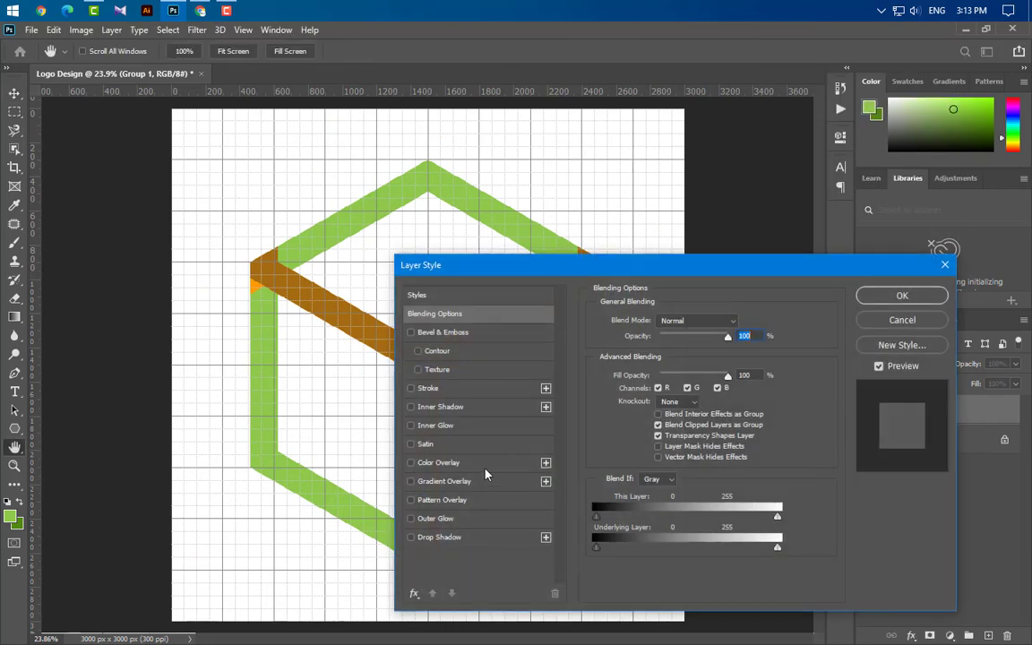
left_click(483, 464)
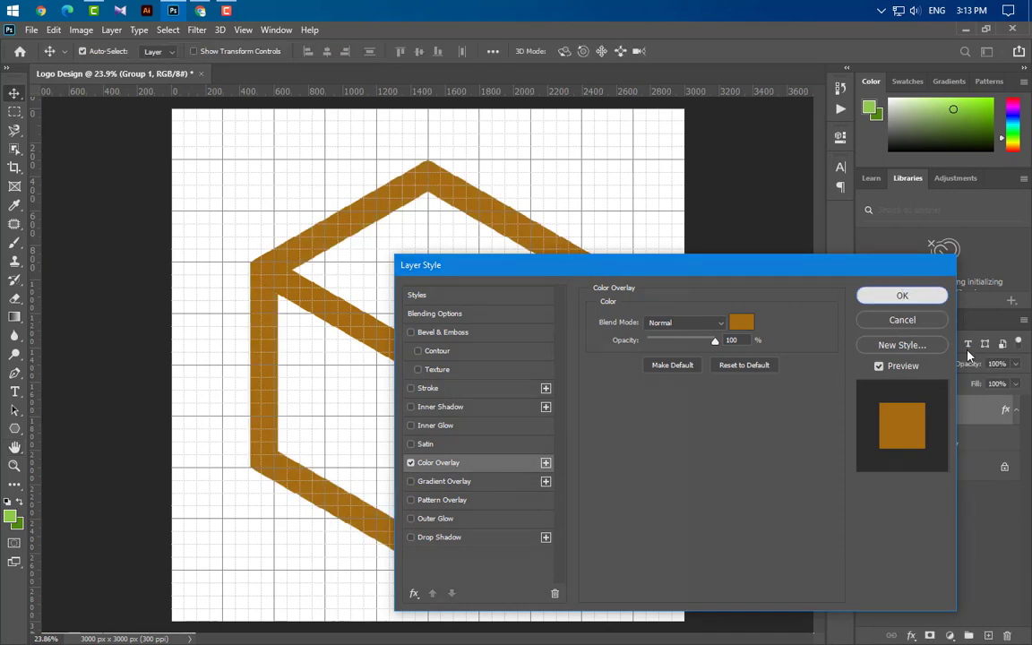
left_click(902, 296)
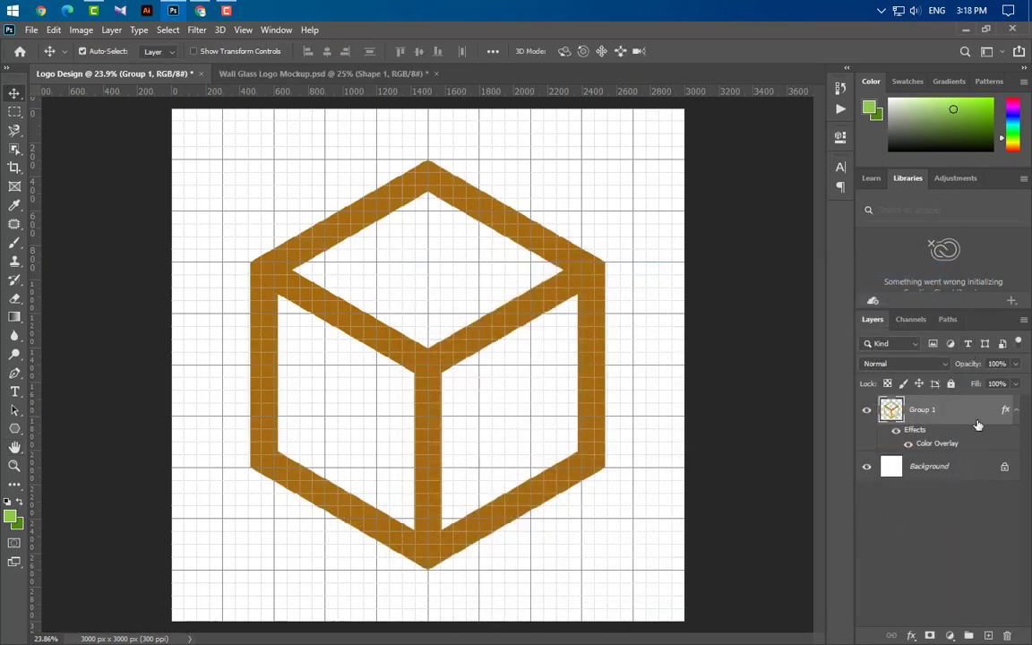
Step: Add a 65 px outside Stroke with a dark maroon reflected gradient to the Group 1 layer
double_click(977, 424)
left_click(443, 389)
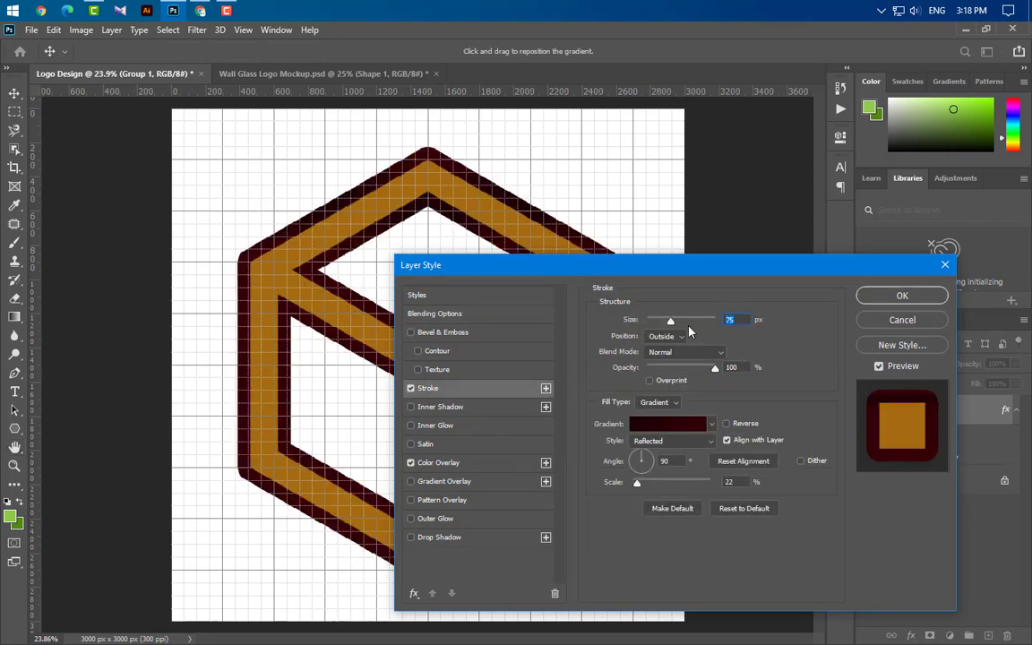
type("65")
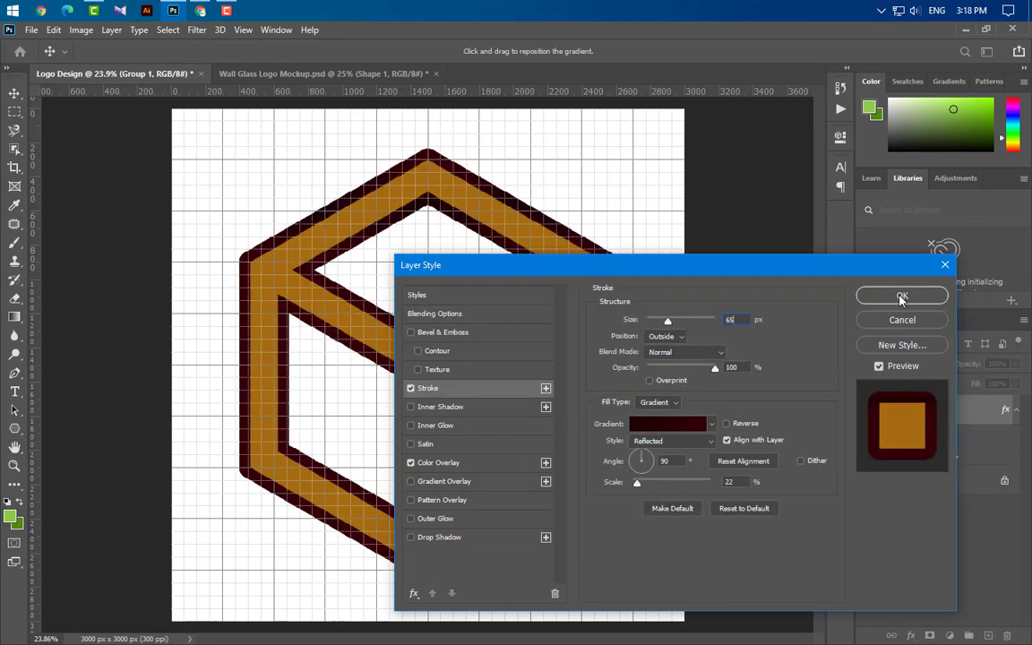
left_click(902, 297)
Step: Draw a green triangle about 661 × 763 px with the Pen tool, filling the left half of the cube's upper diamond opening
scroll(356, 181, "up", 10)
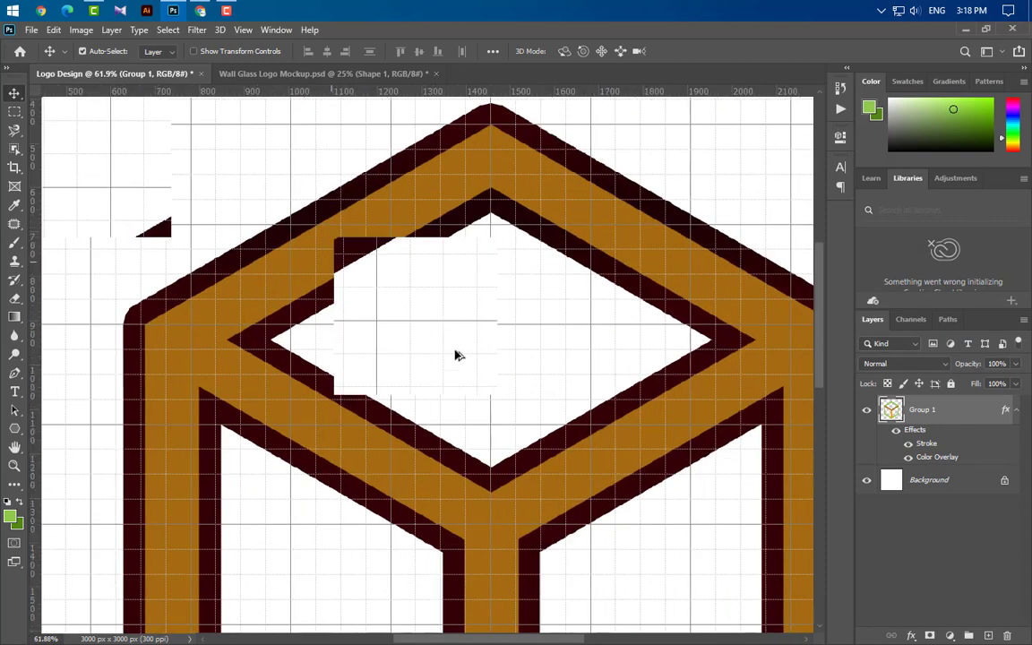
scroll(537, 144, "up", 3)
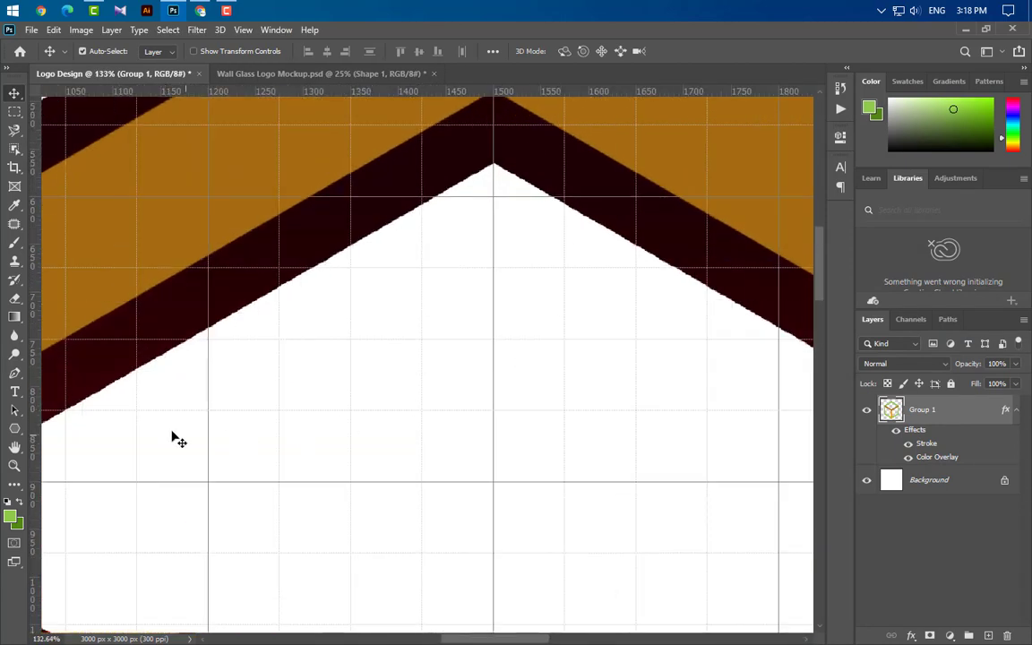
left_click(15, 377)
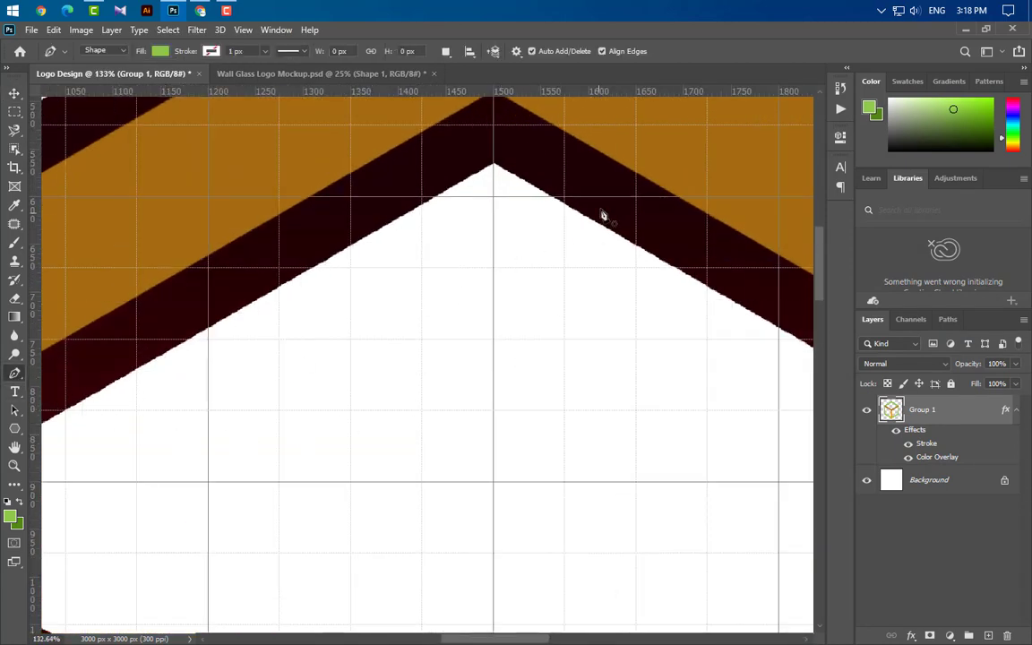
left_click(495, 170)
scroll(593, 270, "down", 4)
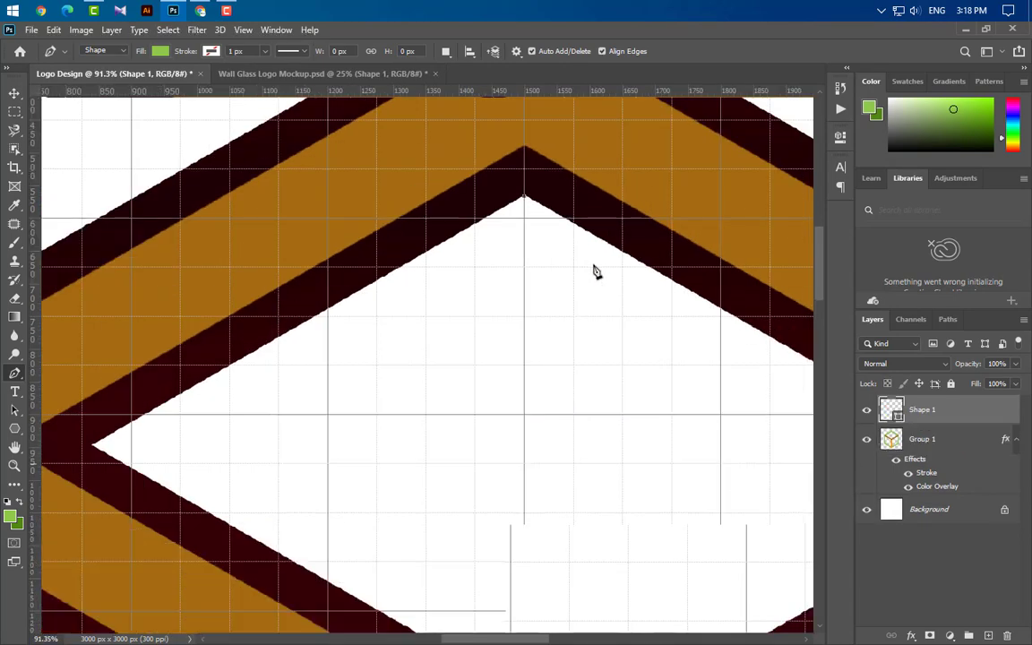
scroll(274, 401, "up", 3)
scroll(274, 401, "up", 3)
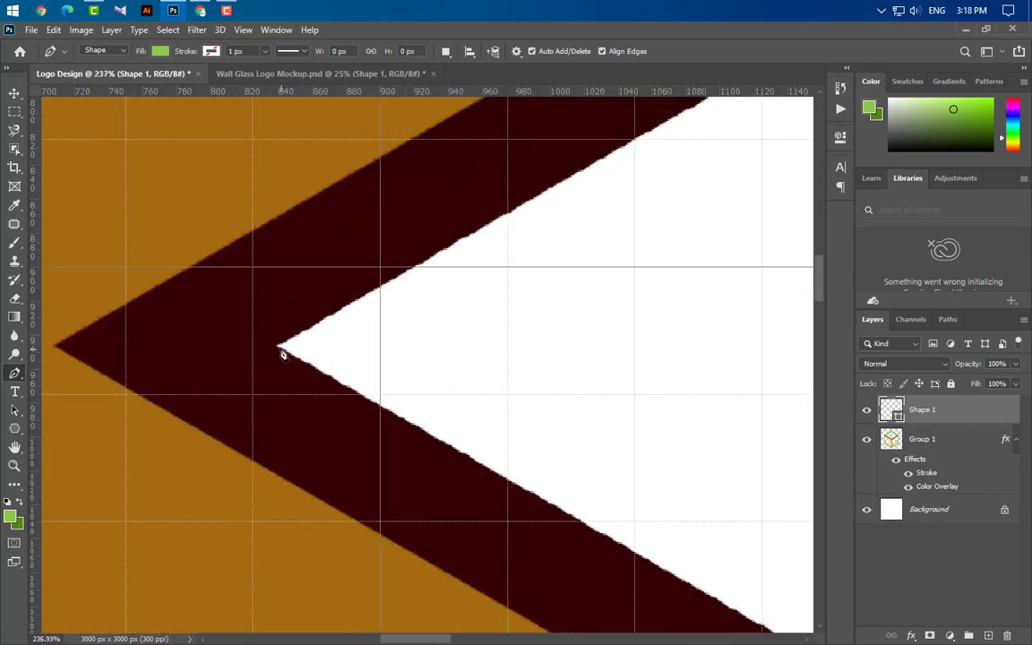
left_click(280, 352)
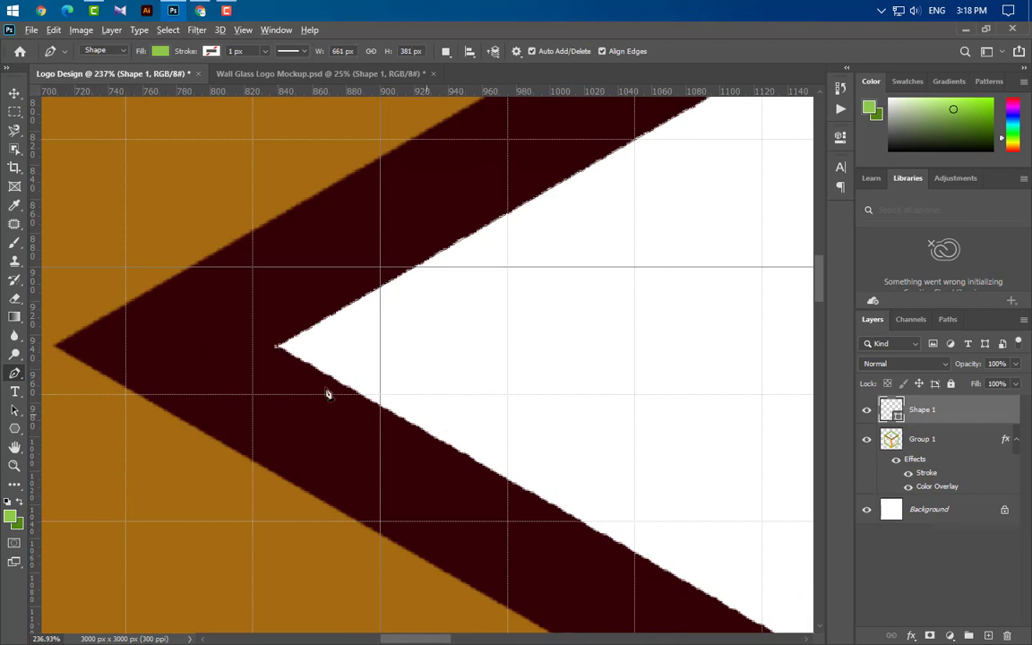
scroll(194, 387, "down", 5)
scroll(456, 599, "up", 6)
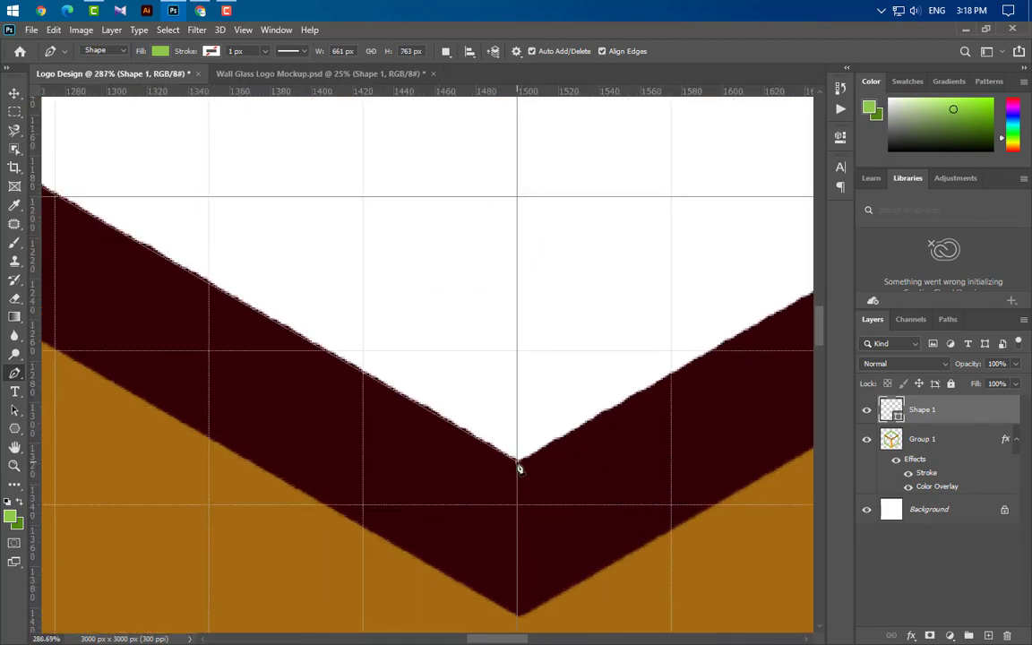
left_click(518, 464)
scroll(498, 538, "down", 5)
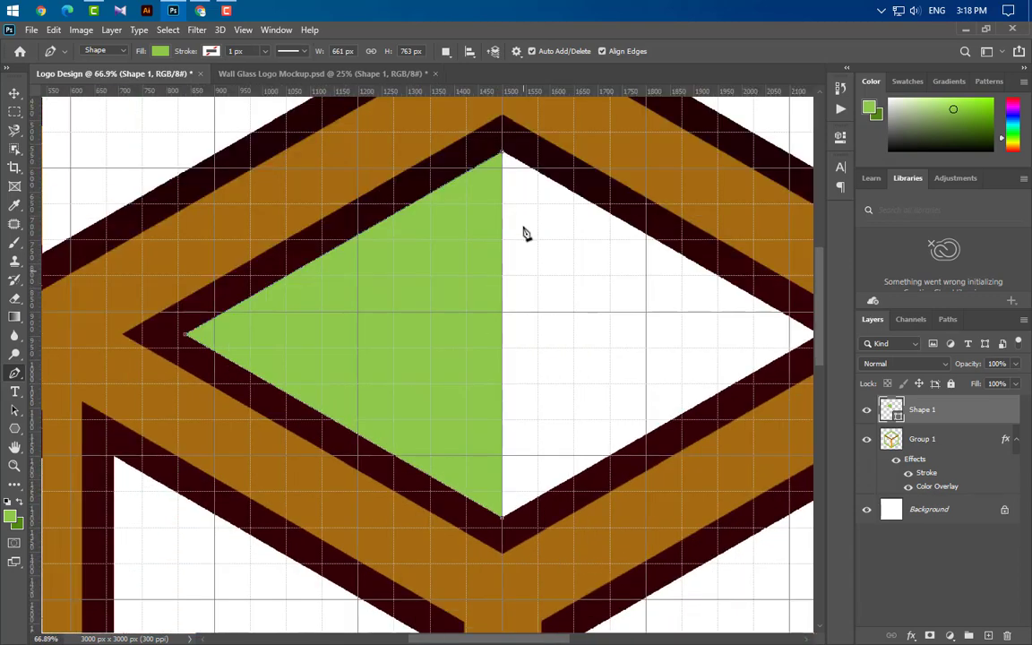
Step: Add a 35 px outside Stroke with the dark maroon reflected gradient to Shape 1 and convert the layer to a smart object
double_click(965, 407)
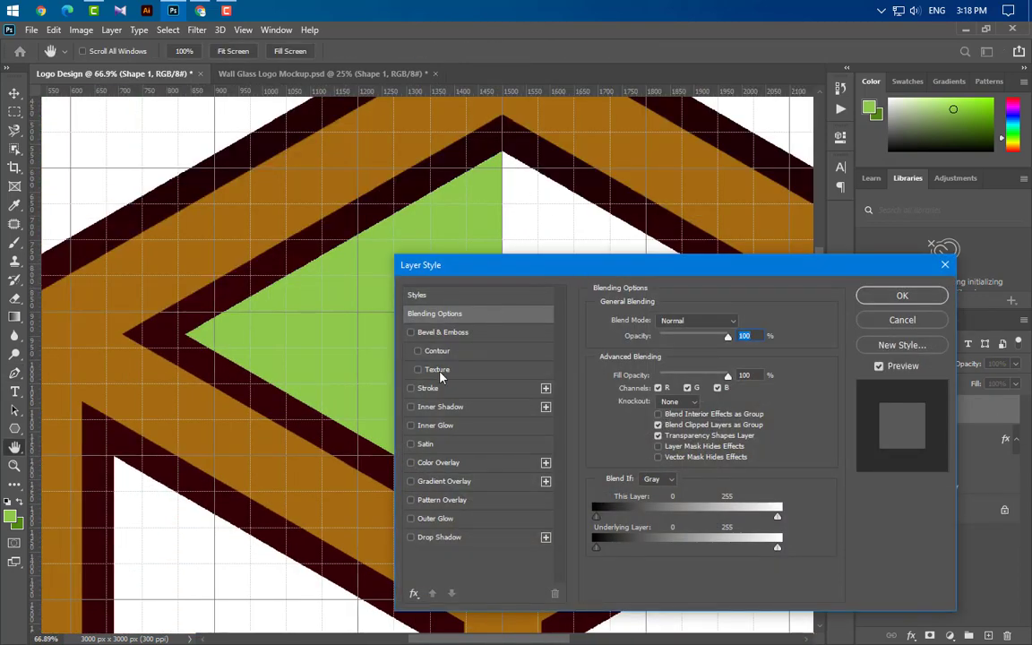
left_click(452, 392)
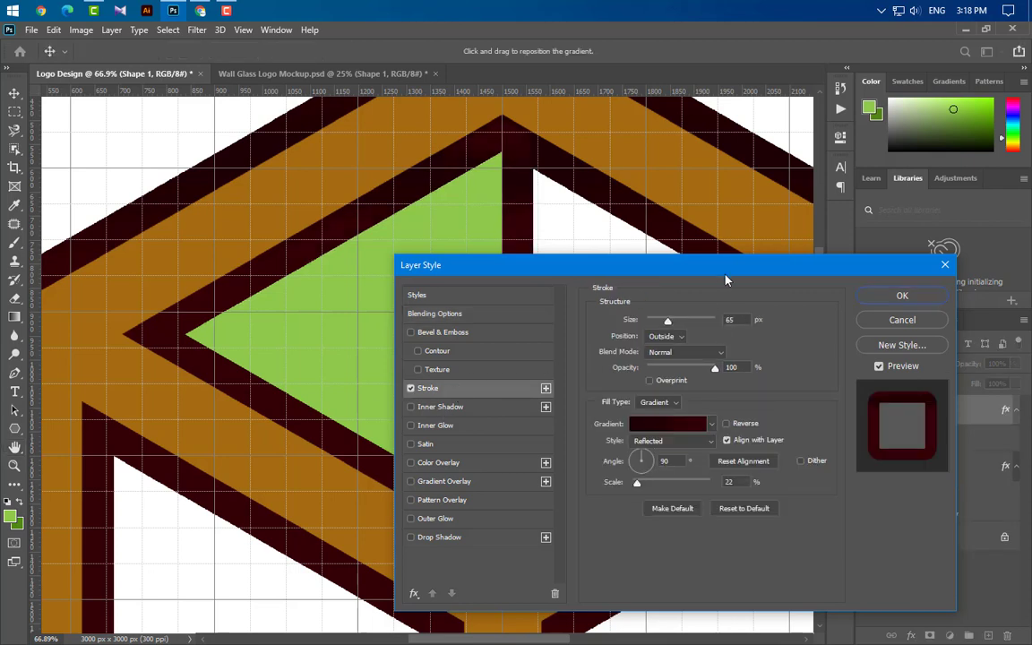
left_click_drag(726, 278, 941, 243)
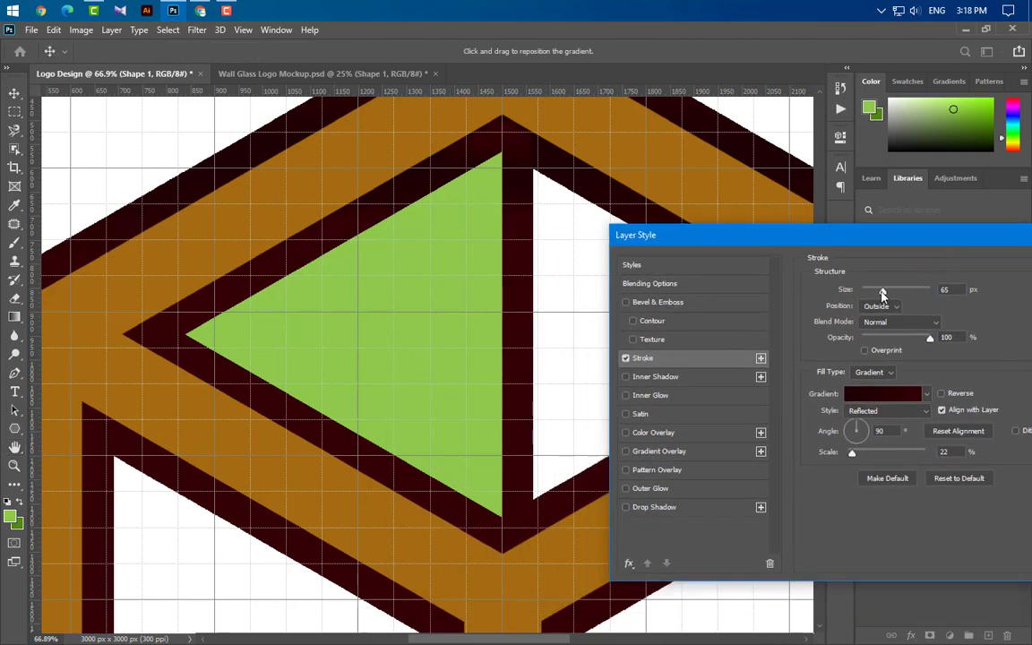
left_click_drag(882, 291, 876, 291)
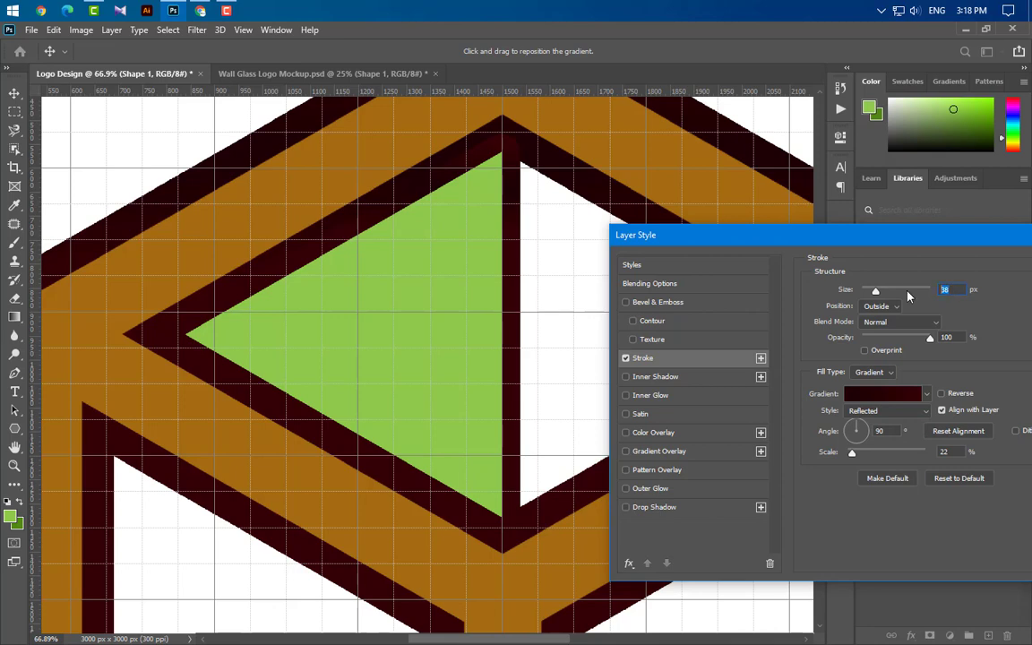
type("35")
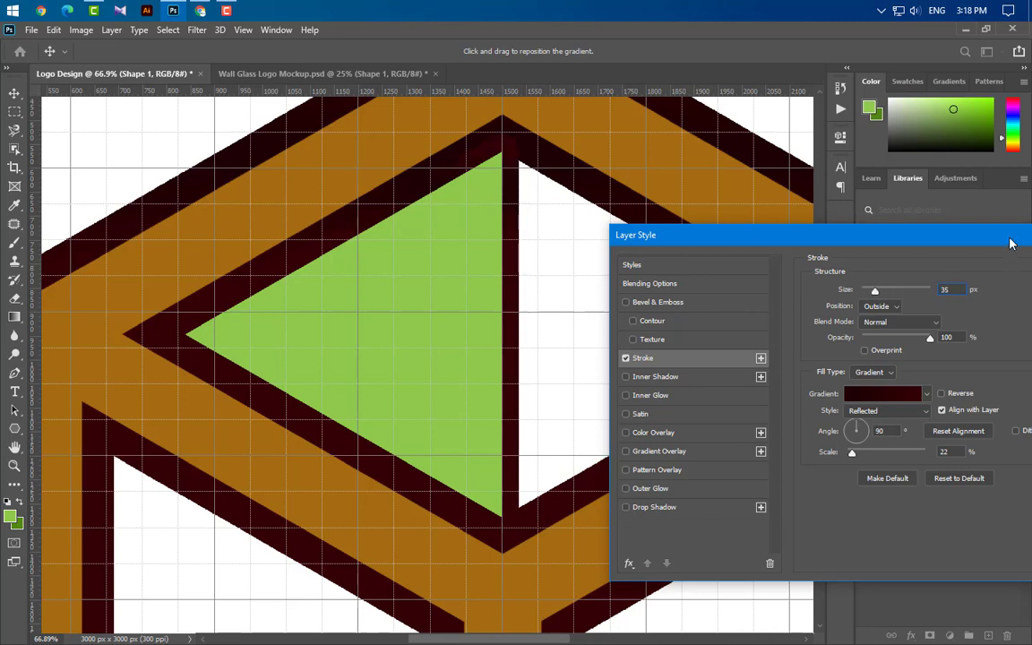
left_click_drag(1010, 243, 770, 271)
left_click(863, 302)
right_click(960, 410)
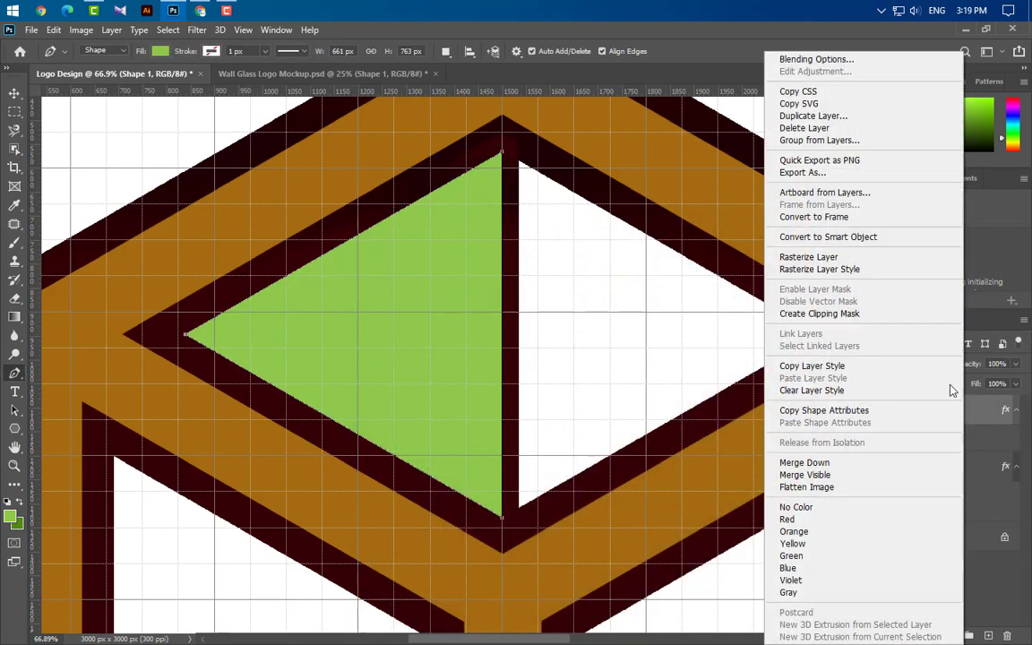
left_click(828, 237)
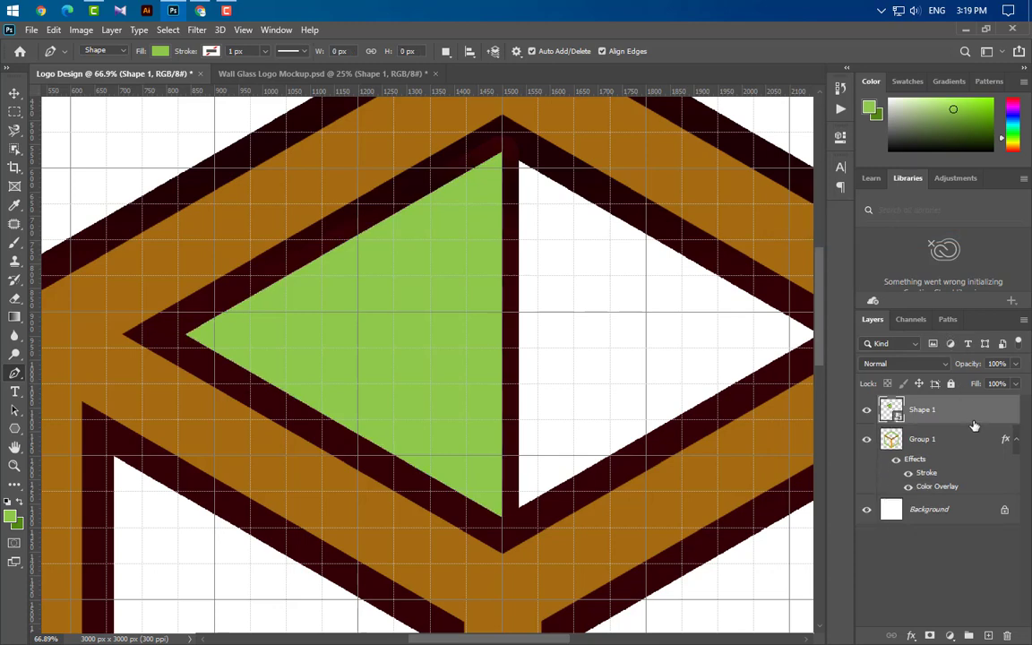
Step: Apply a brown Color Overlay at 100% opacity to the Shape 1 smart object
double_click(974, 421)
left_click(436, 476)
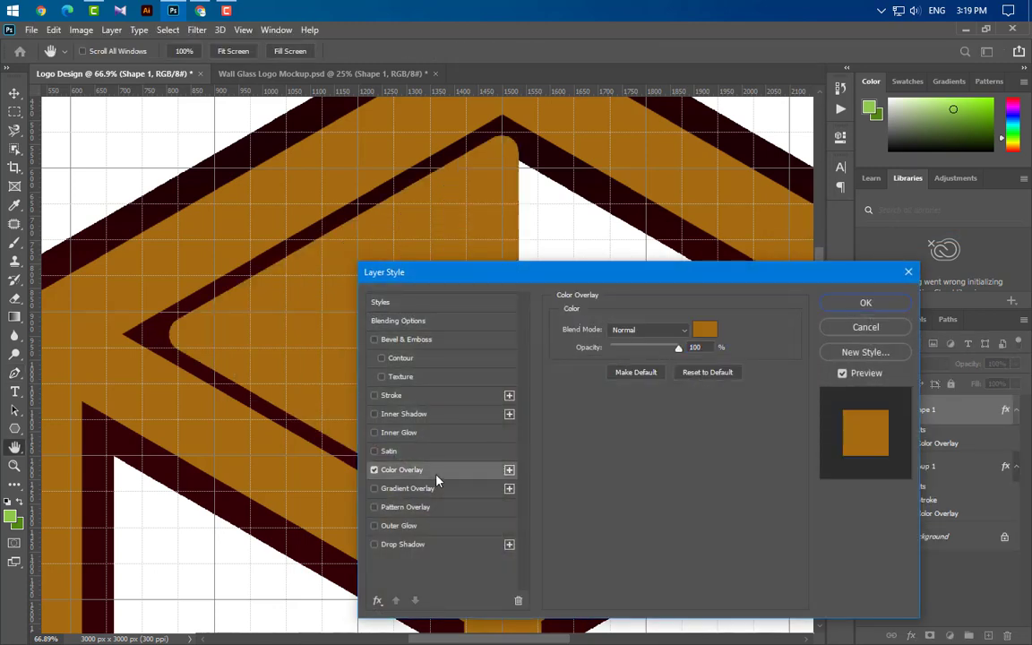
left_click(866, 303)
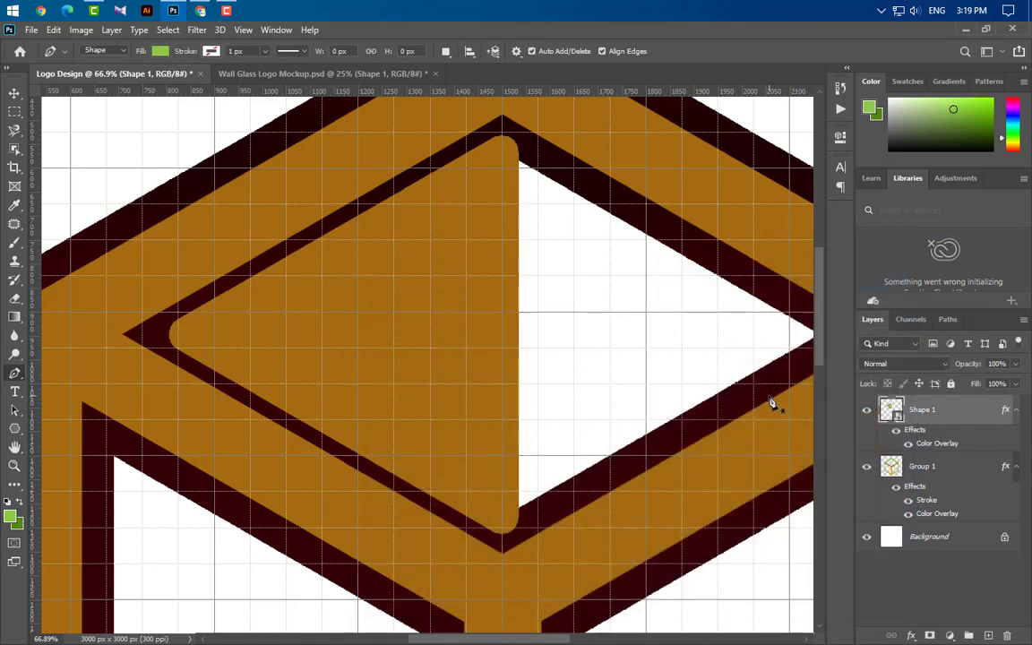
Step: Scale the triangle to about 83.96% so it fits inside the left half of the diamond opening
key("ctrl+t")
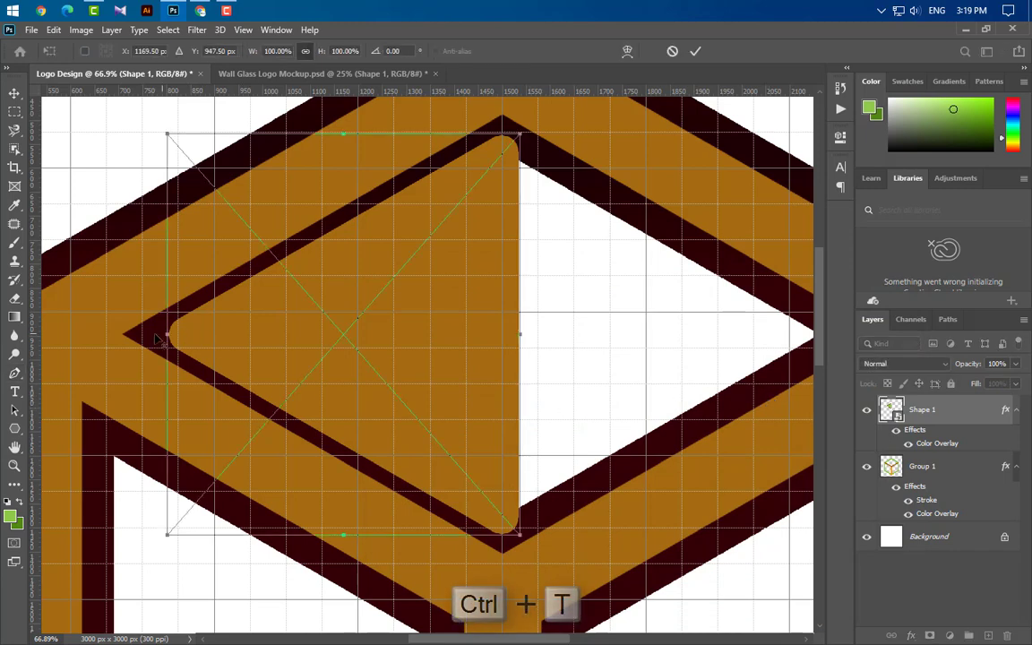
scroll(156, 339, "up", 5)
left_click_drag(177, 334, 242, 332)
scroll(124, 375, "down", 3)
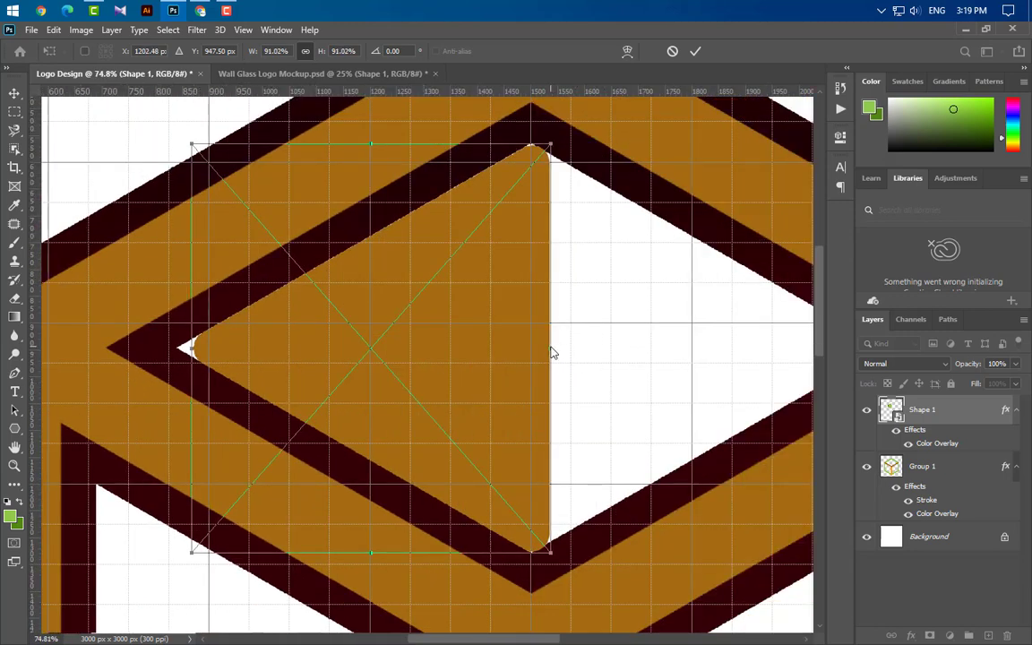
left_click_drag(552, 347, 522, 349)
scroll(448, 380, "down", 1)
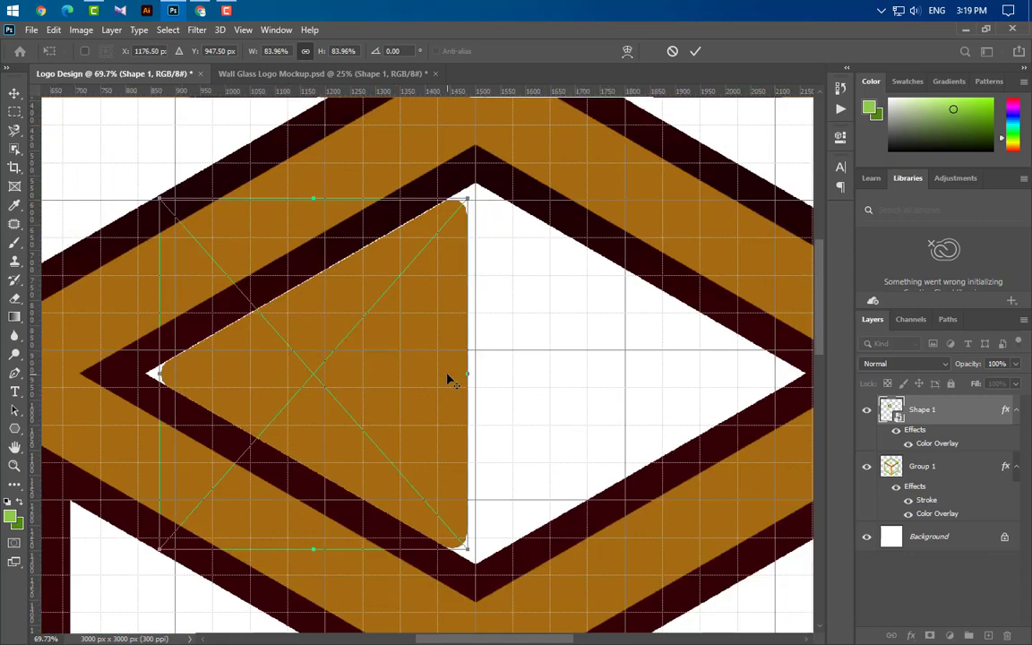
left_click(696, 51)
Step: Rotate the triangle 30° to point downward and move it to the middle of the diamond, at about X 1425 px, Y 833 px
scroll(472, 399, "down", 3)
key("ctrl+t")
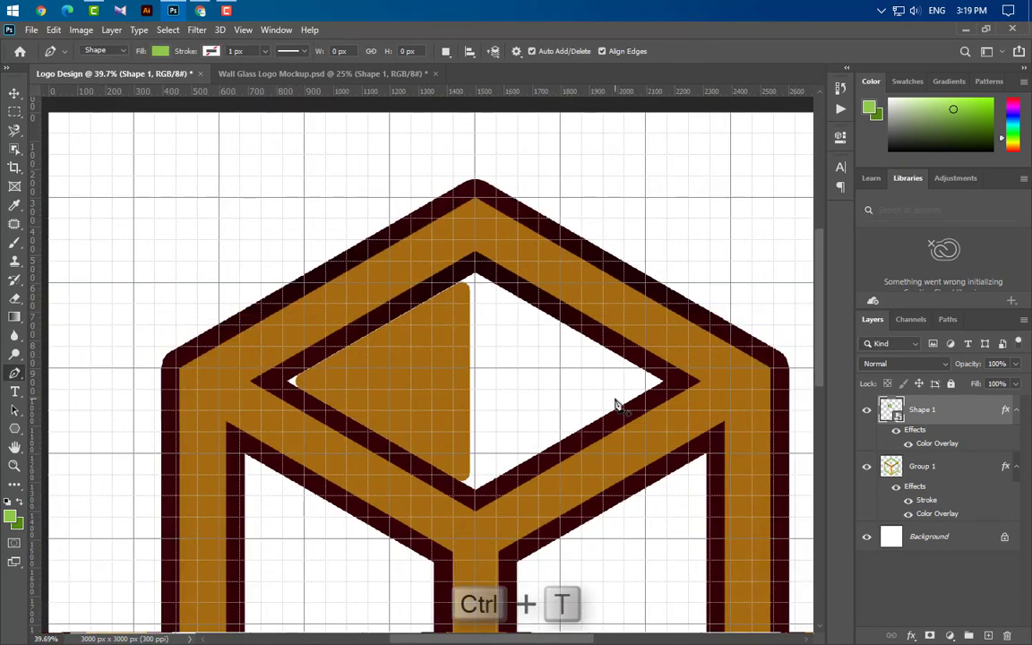
left_click_drag(615, 399, 555, 337)
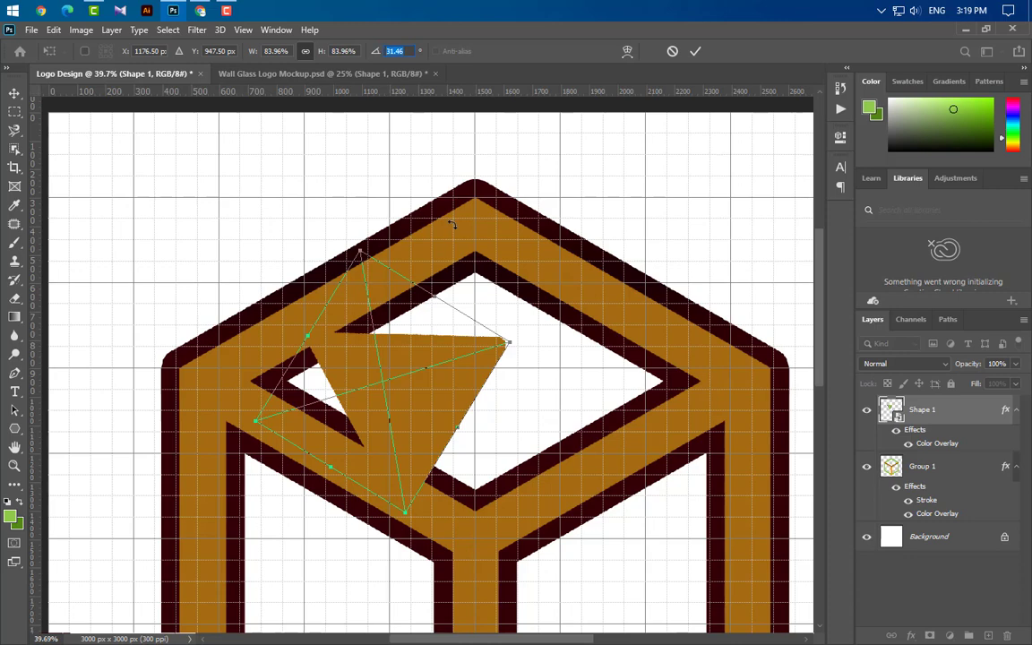
type("30")
left_click_drag(418, 415, 485, 386)
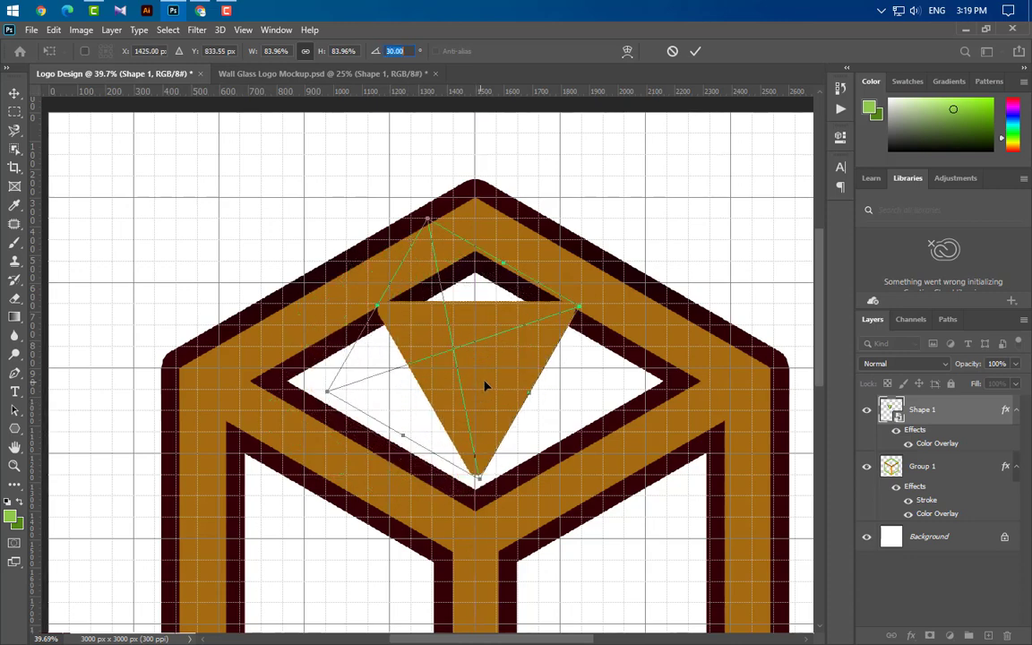
left_click(696, 52)
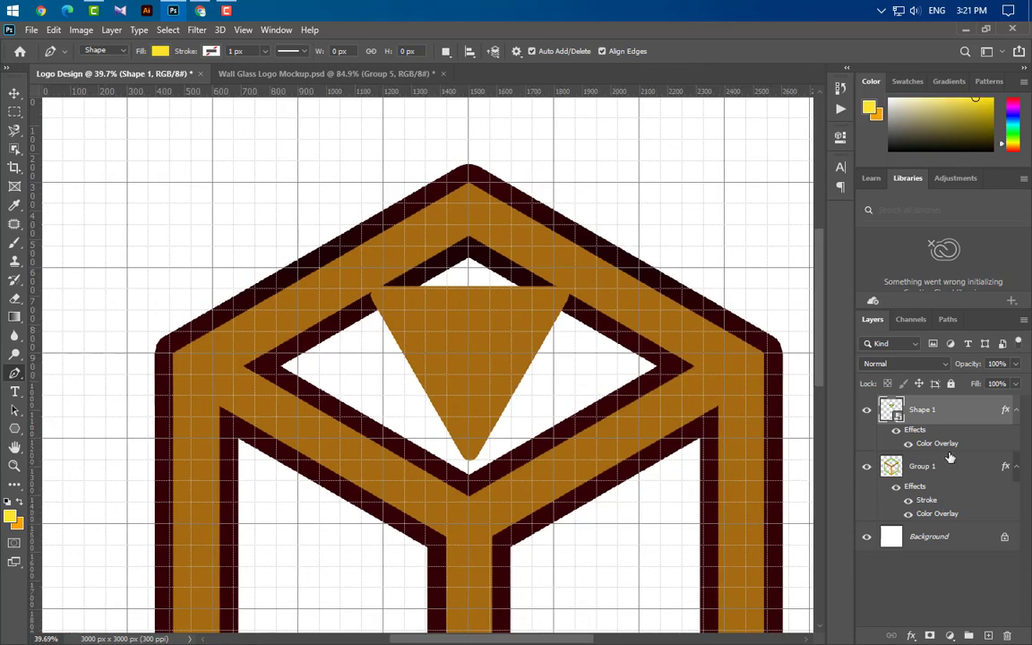
Step: Replace the triangle's Color Overlay with a linear Gradient Overlay running from orange #ffa200 to yellow #fee52b
left_click_drag(950, 446, 1007, 635)
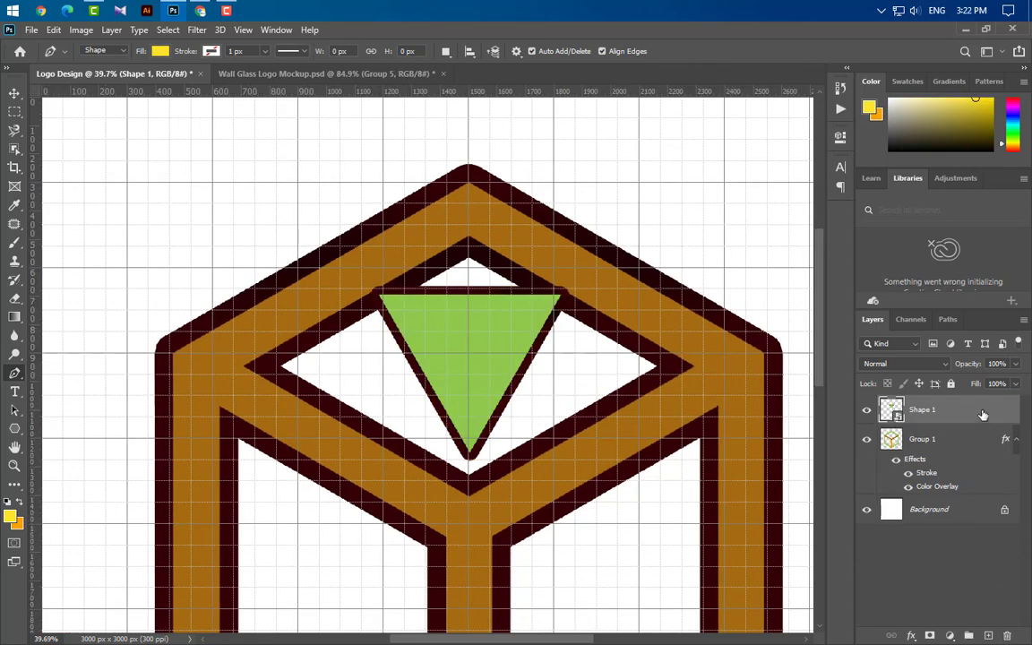
double_click(982, 414)
left_click_drag(594, 224, 774, 204)
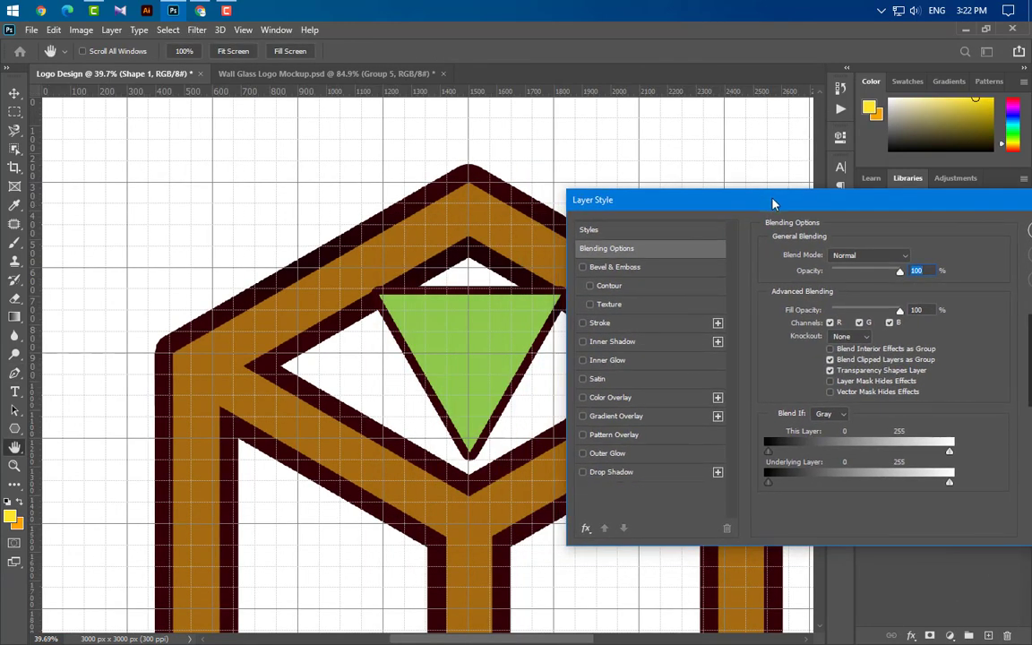
left_click(627, 416)
left_click(851, 287)
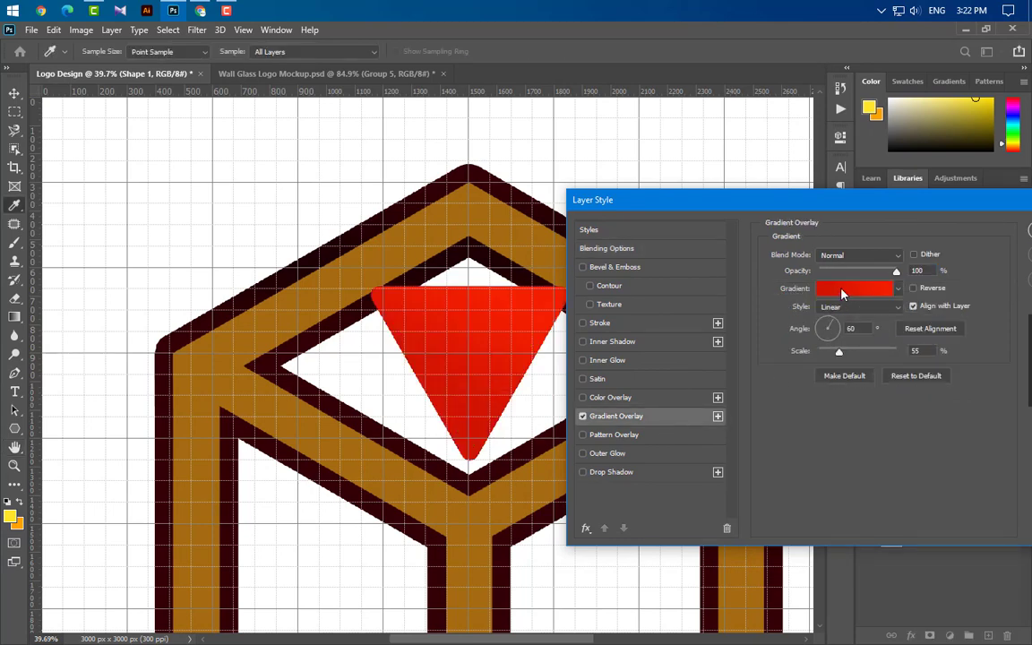
double_click(709, 541)
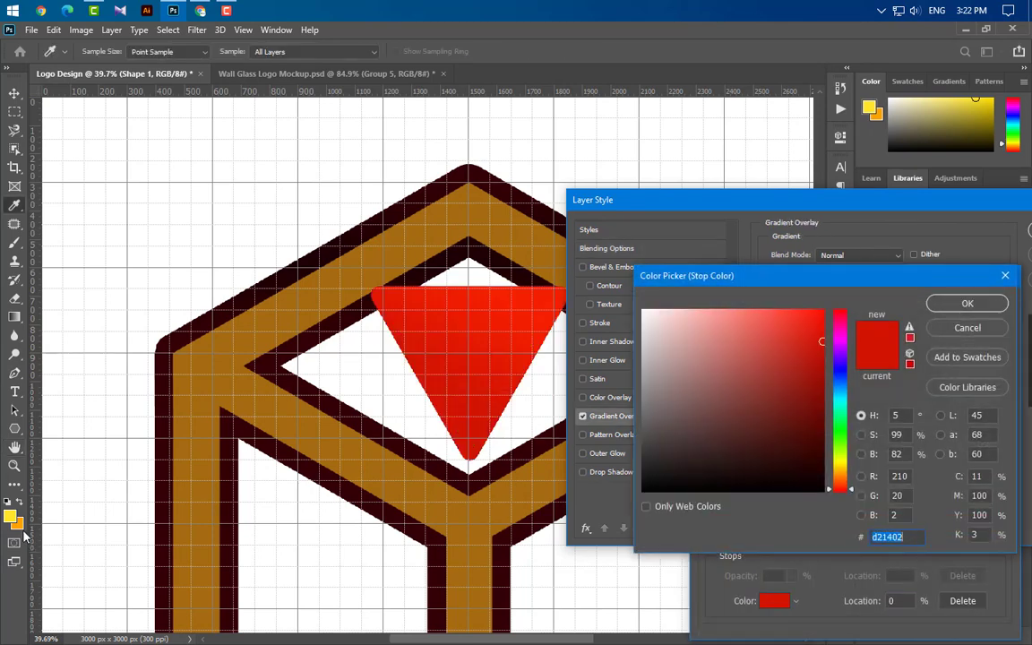
type("ffa200")
left_click(967, 303)
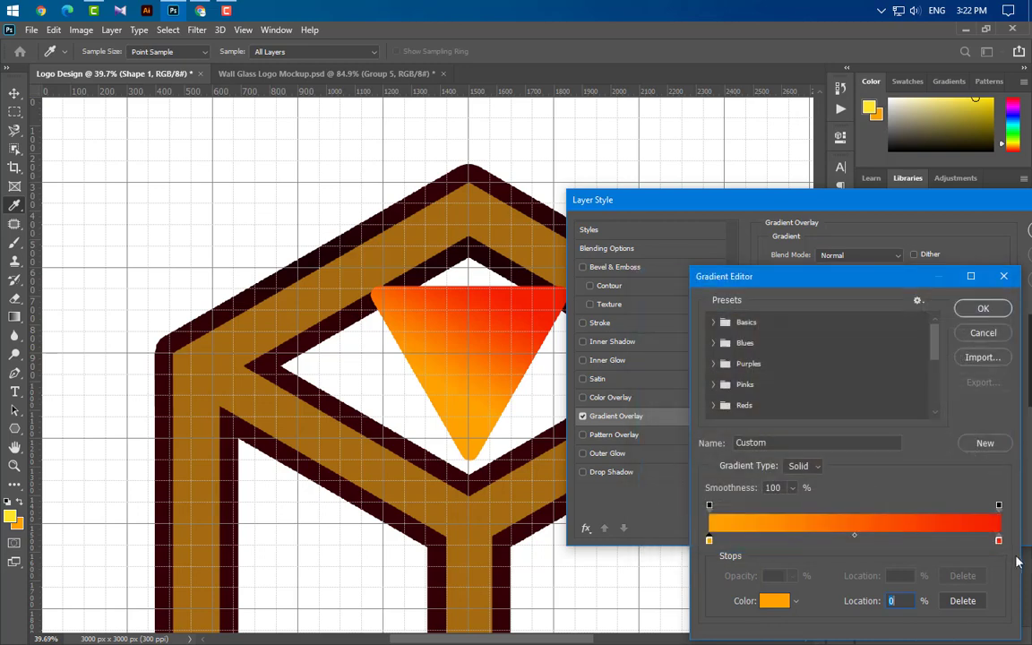
double_click(999, 542)
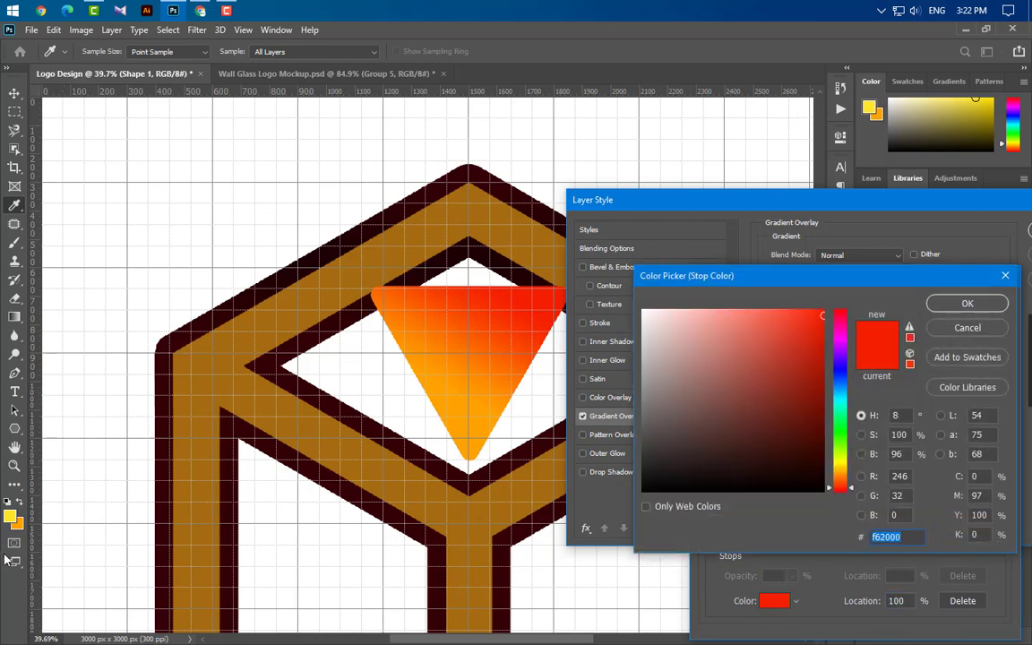
type("fee52b")
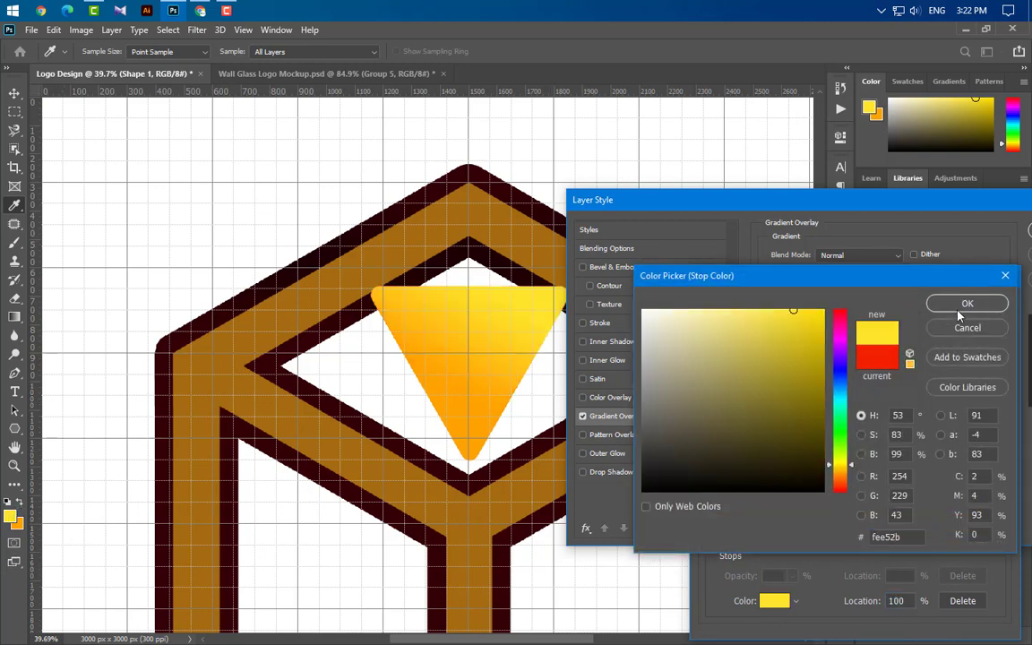
left_click(959, 306)
left_click(983, 308)
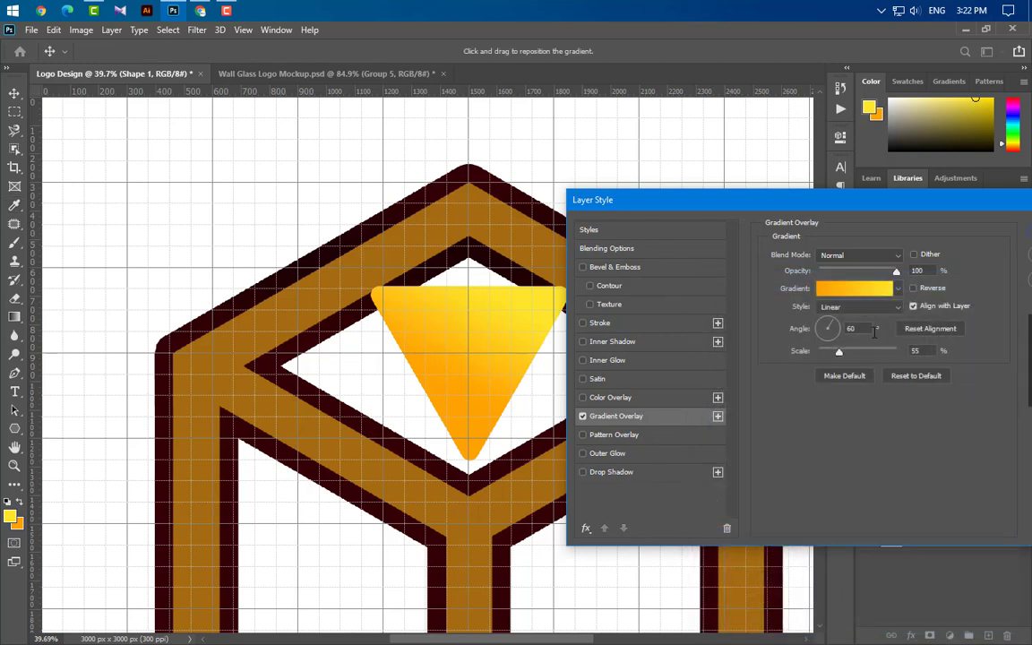
Step: Set the Gradient Overlay's angle to 90°, reverse the gradient and increase its scale
type("90")
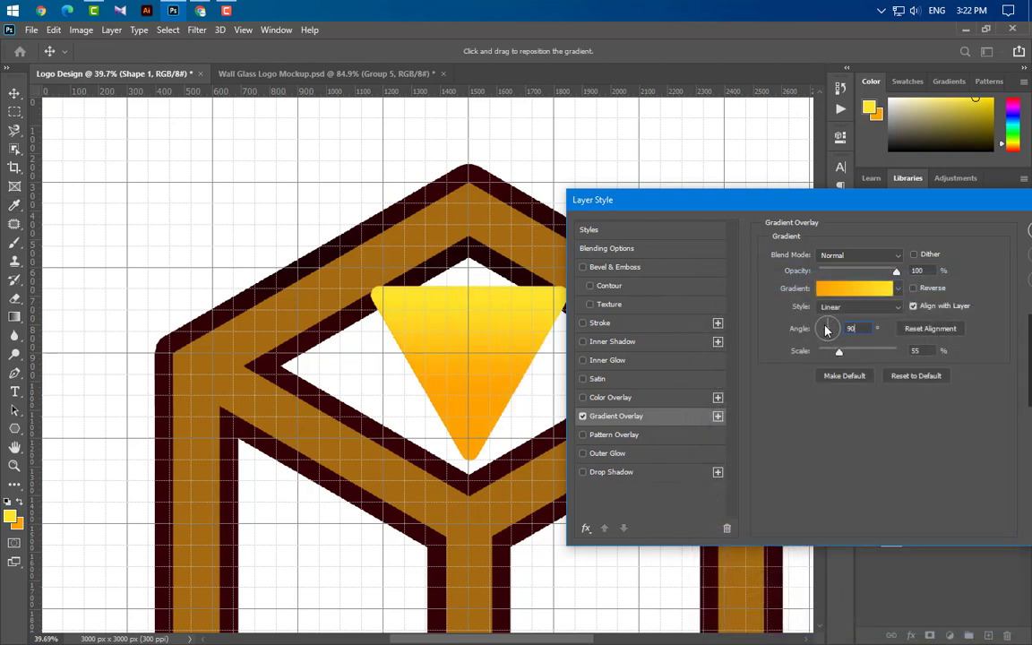
left_click(913, 288)
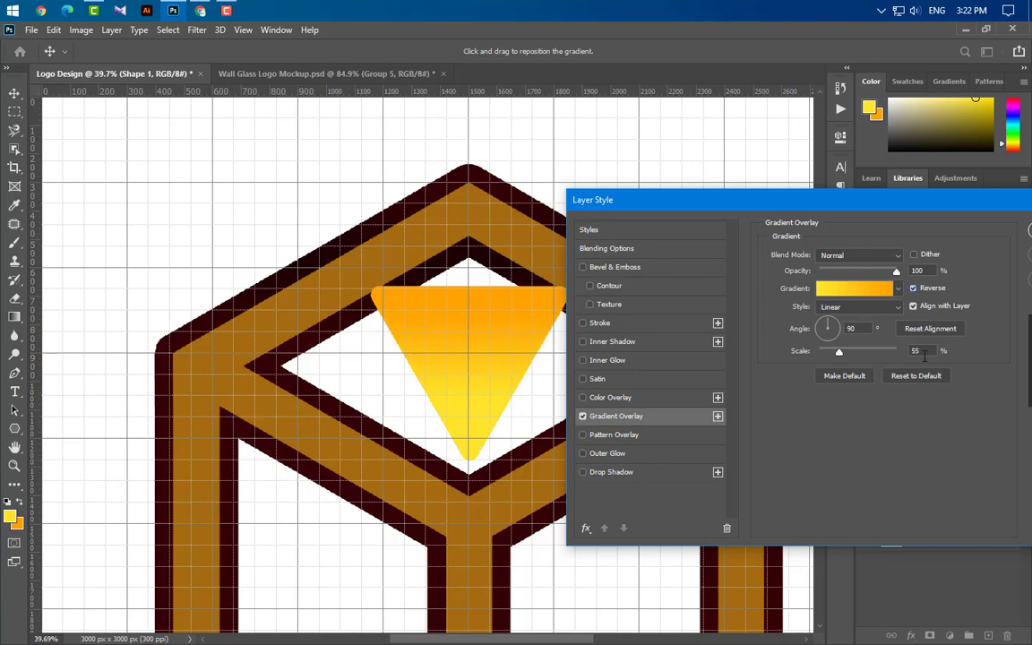
left_click(853, 356)
key("Return")
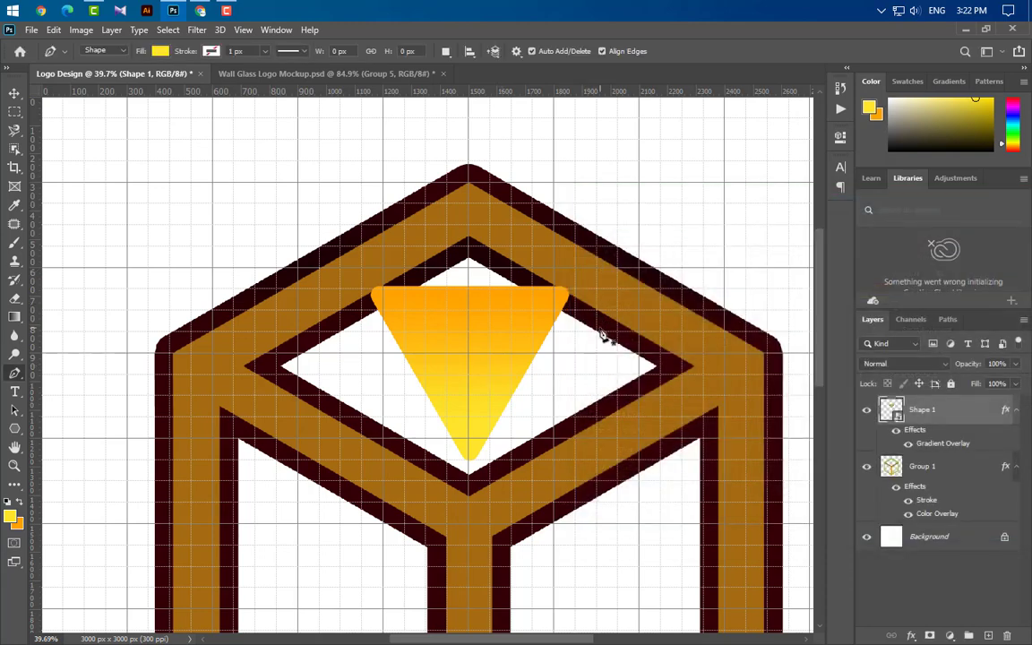
Step: Draw a 98 px yellow circle with the Ellipse tool in the upper middle of the orange triangle
scroll(489, 386, "up", 2)
scroll(488, 385, "up", 6)
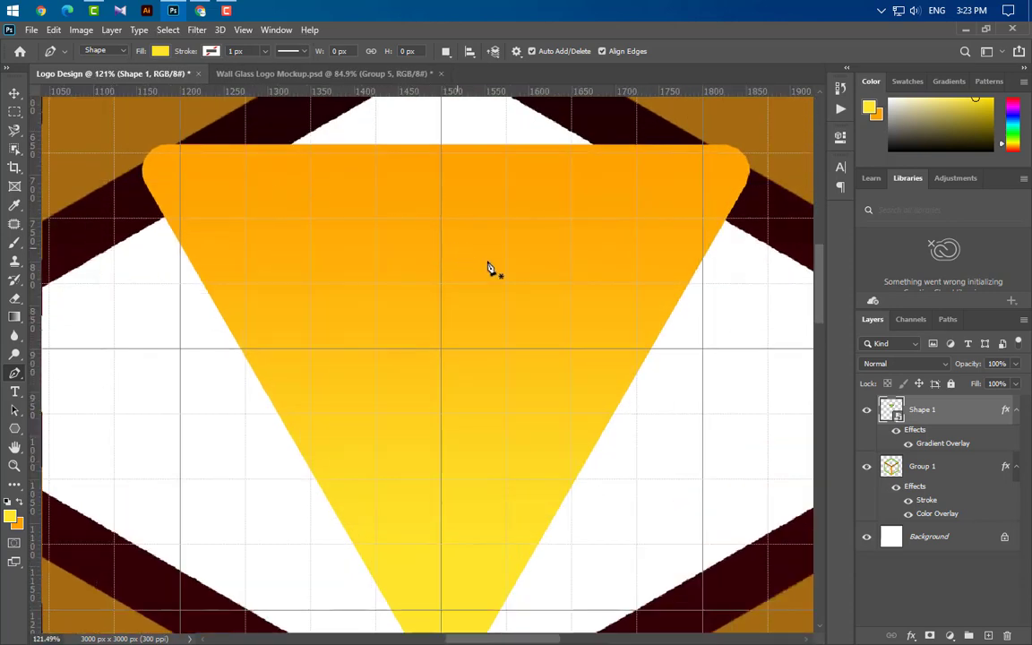
left_click(15, 429)
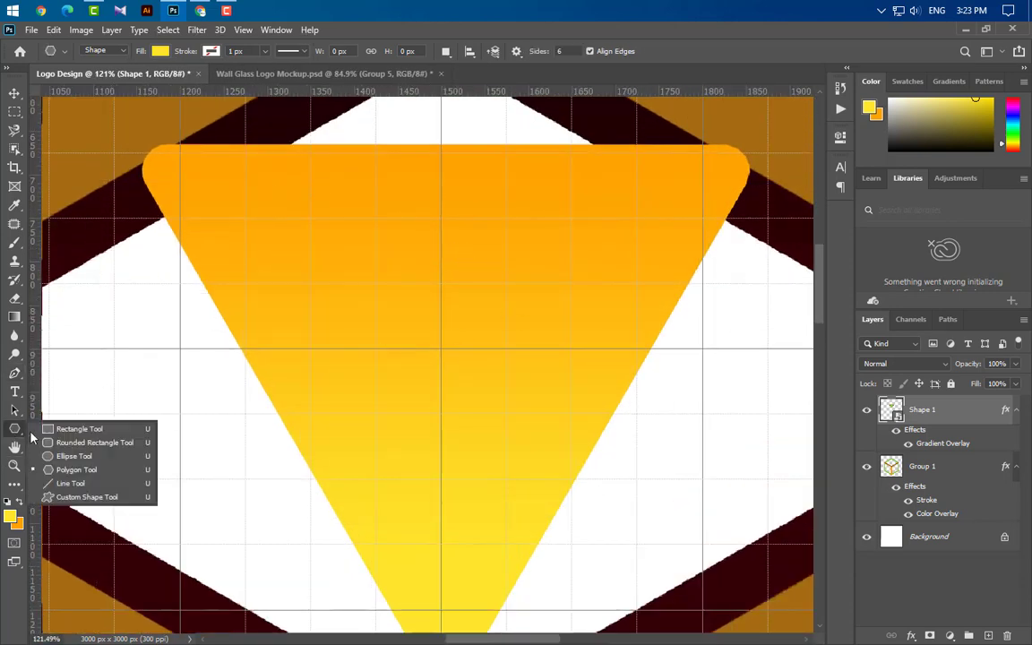
left_click(63, 457)
key("shift")
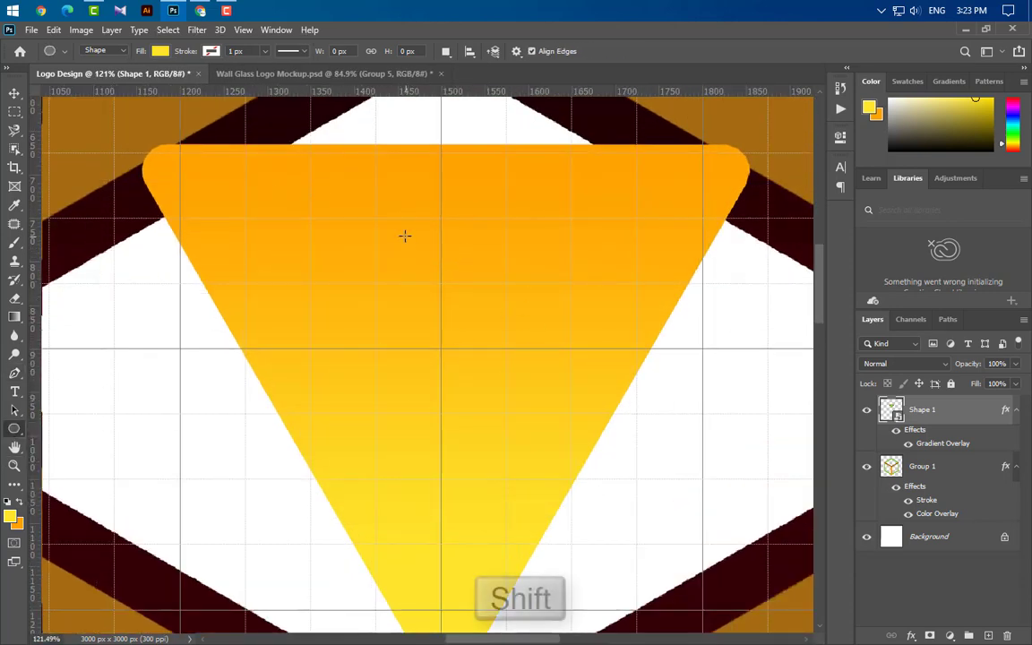
left_click_drag(405, 237, 488, 356)
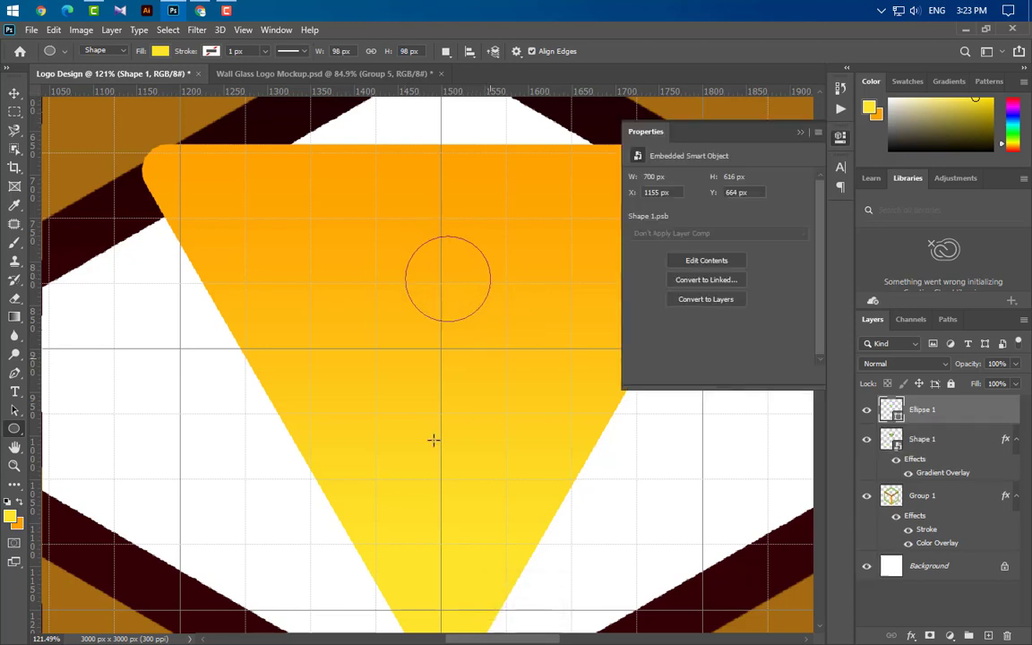
left_click(802, 134)
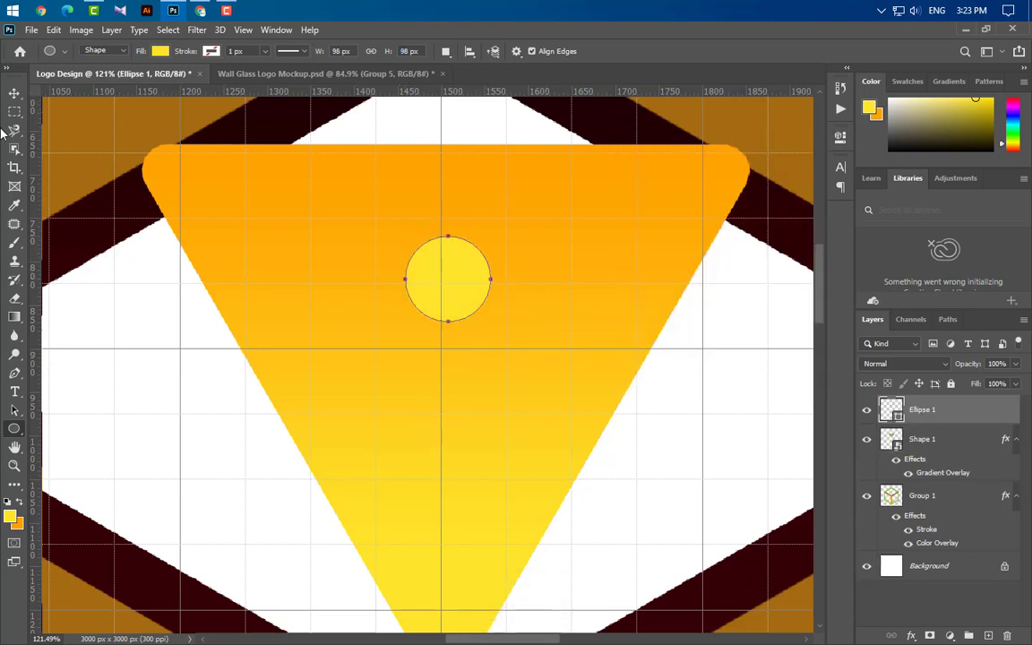
Step: Move the circle onto the triangle's vertical centre line at X 1500 px, Y 799 px
key("v")
key("ctrl+t")
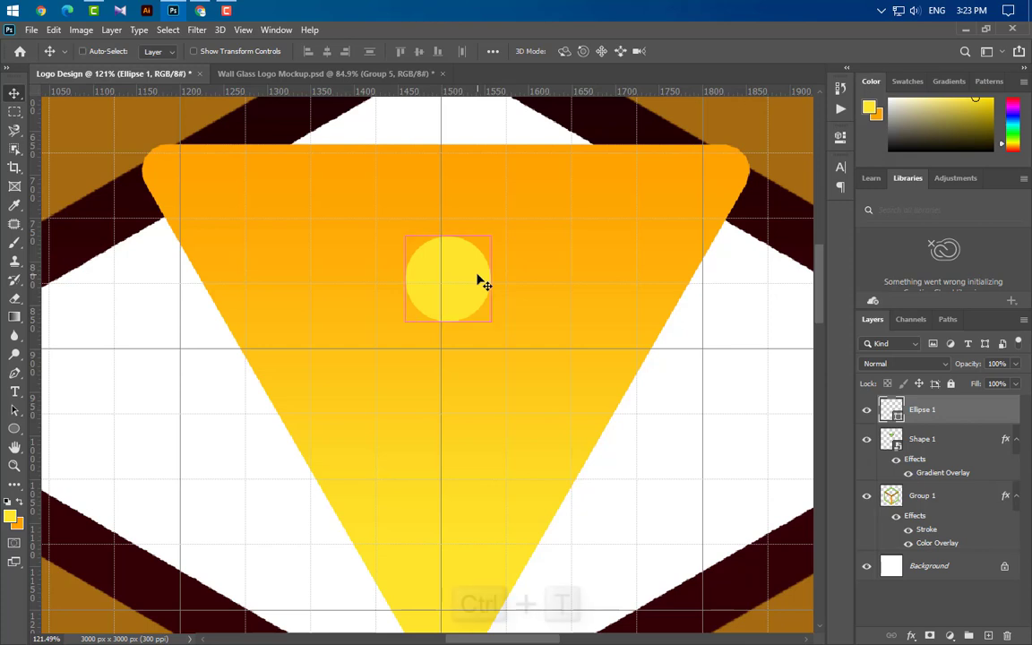
left_click_drag(472, 267, 466, 254)
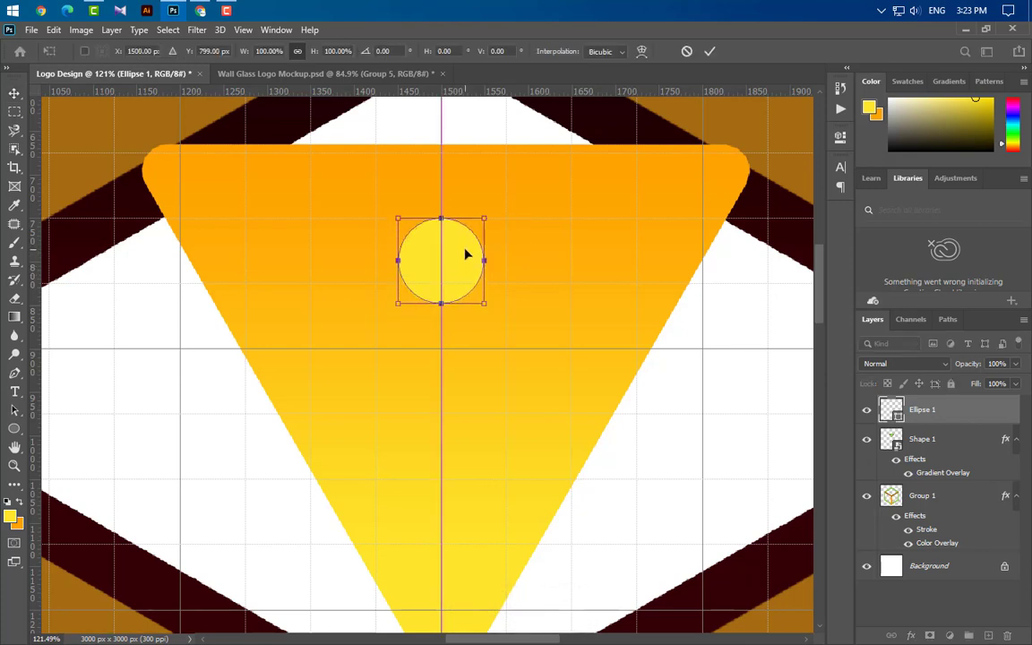
left_click(708, 52)
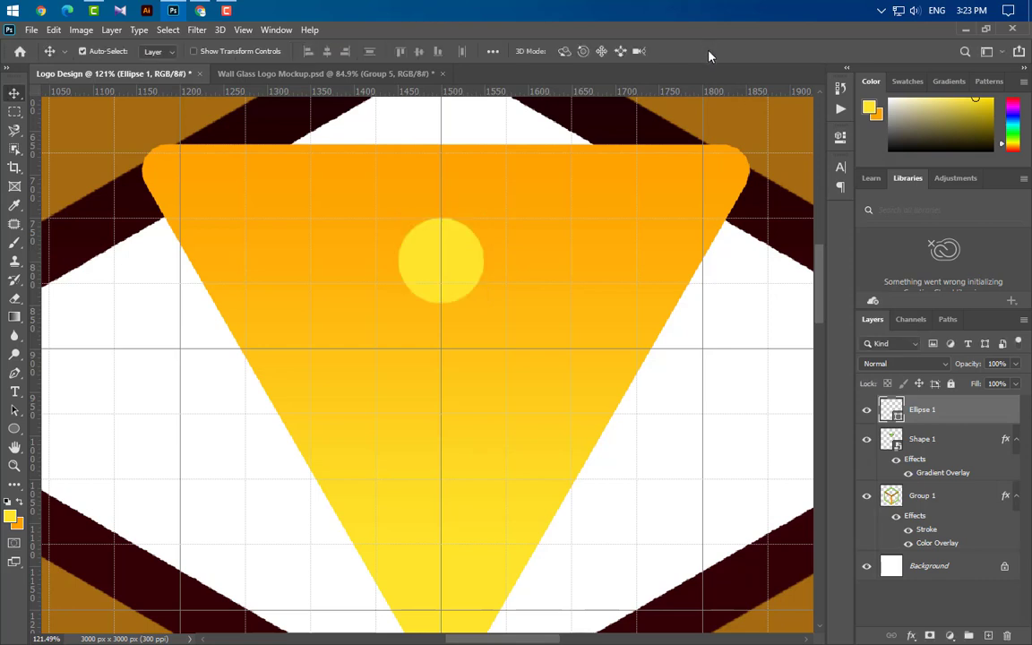
Step: Place a horizontal guide through the circle's centre and vertical guides at its two side edges
left_click(12, 431)
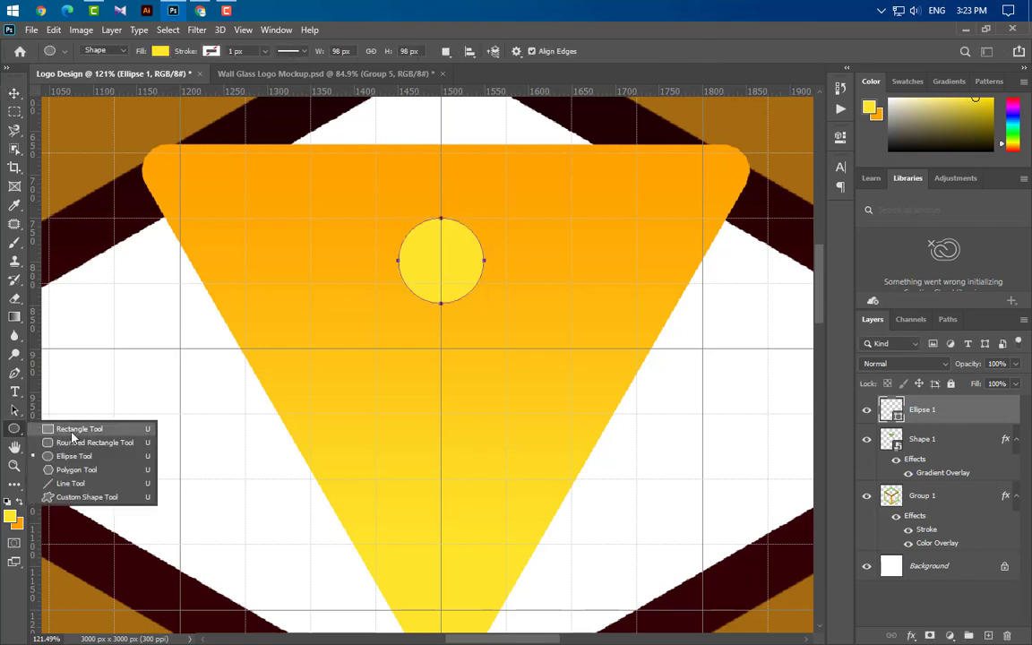
left_click(46, 431)
scroll(467, 285, "up", 1)
scroll(466, 285, "up", 1)
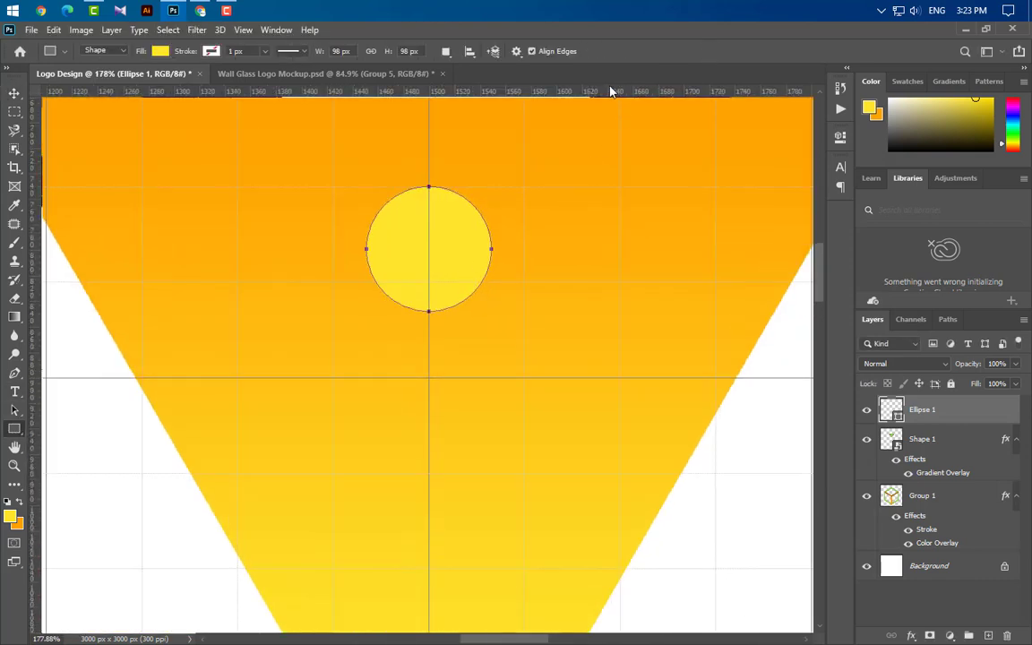
left_click_drag(497, 248, 498, 248)
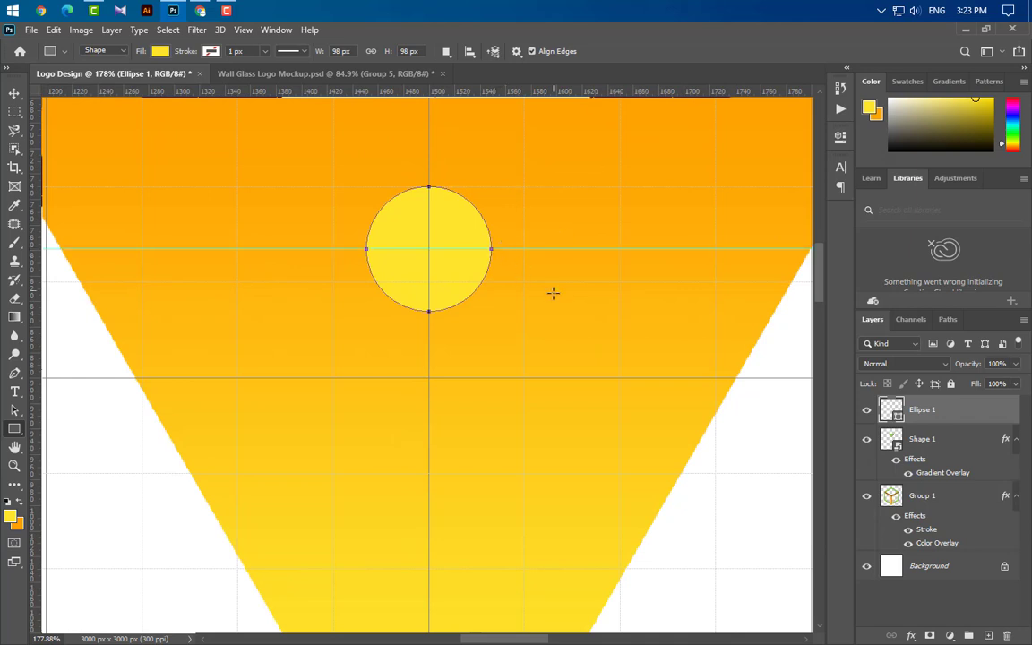
left_click_drag(36, 249, 367, 281)
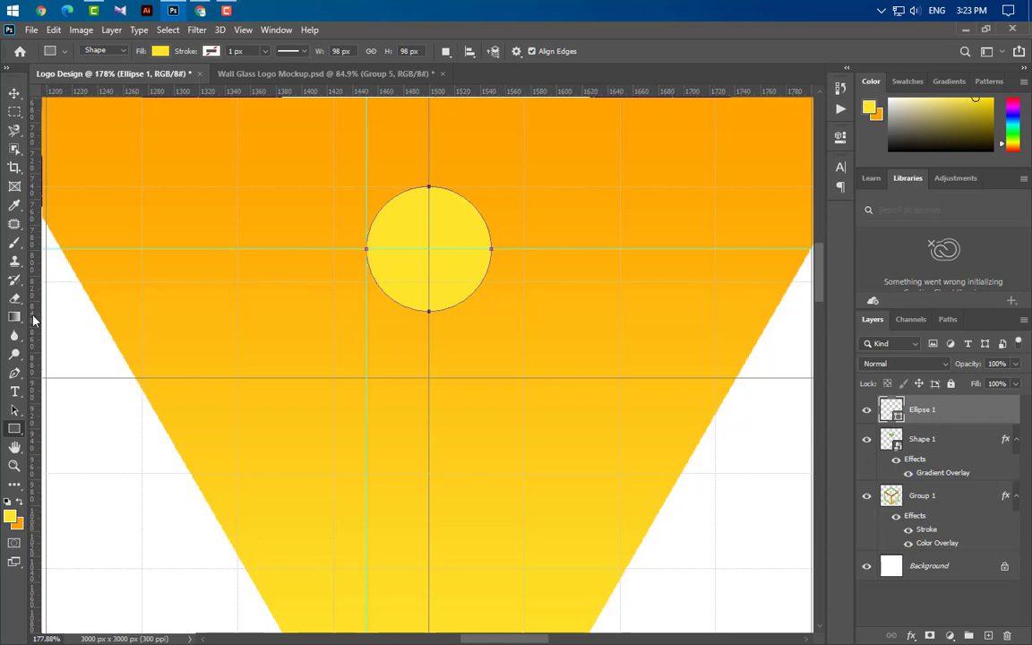
left_click_drag(34, 320, 491, 264)
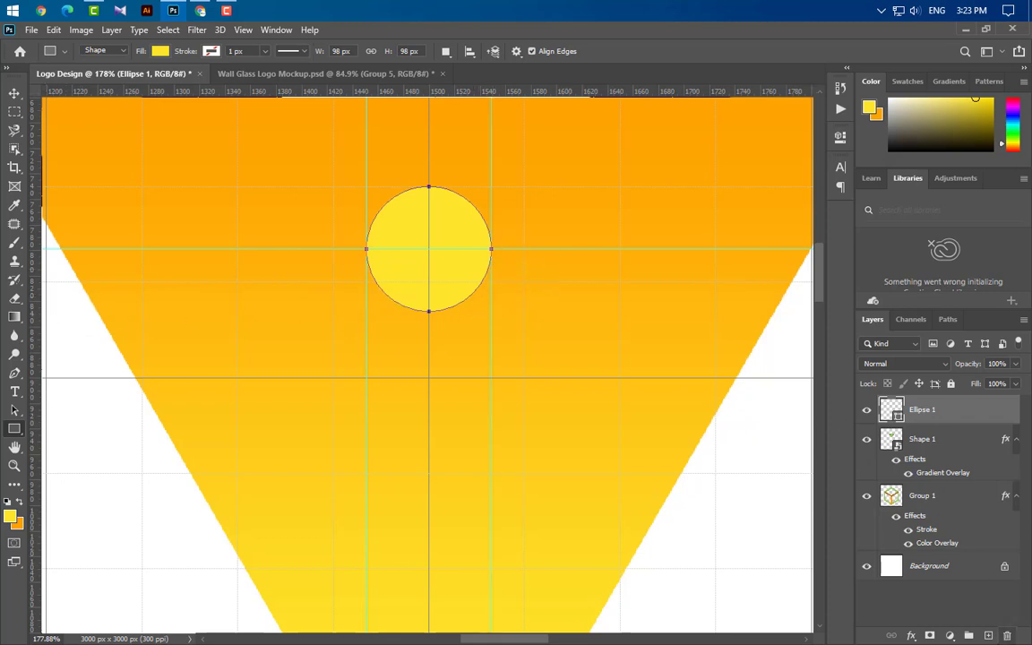
Step: Draw a 98 × 210 px rectangle downward from the circle's centre line and round only its bottom corners to 49 px
key("ctrl+shift+alt+n")
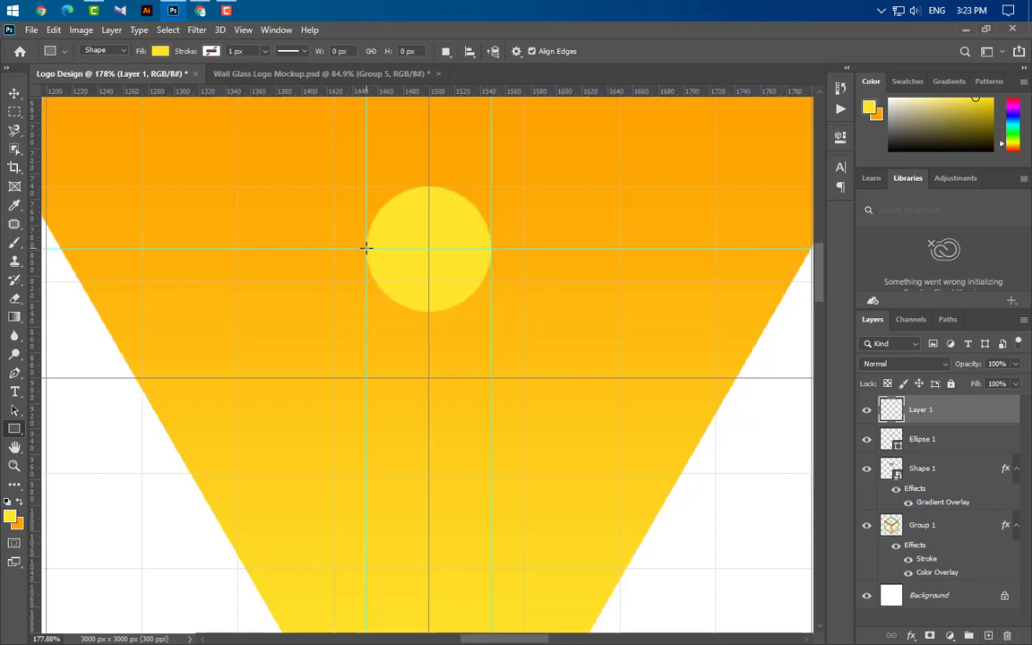
left_click_drag(365, 249, 492, 516)
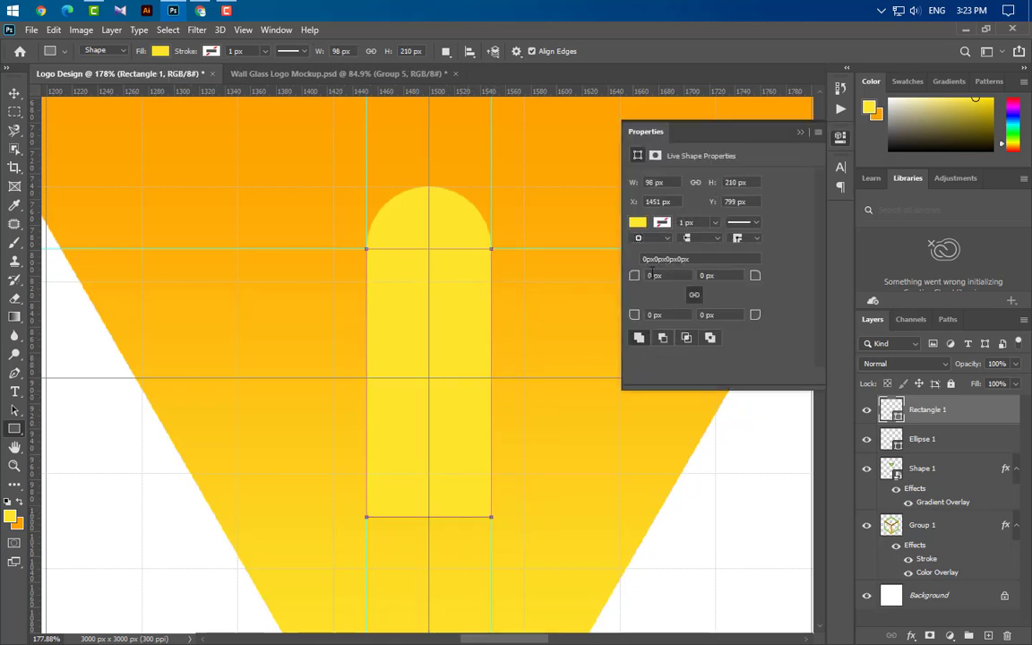
left_click_drag(630, 275, 693, 295)
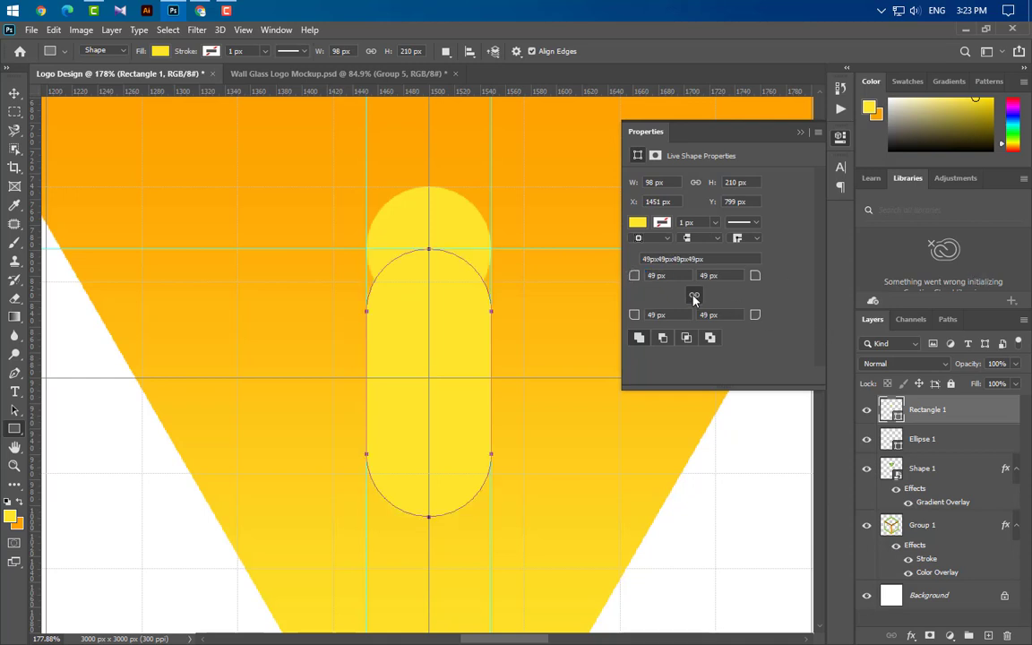
left_click(698, 298)
left_click_drag(635, 275, 446, 294)
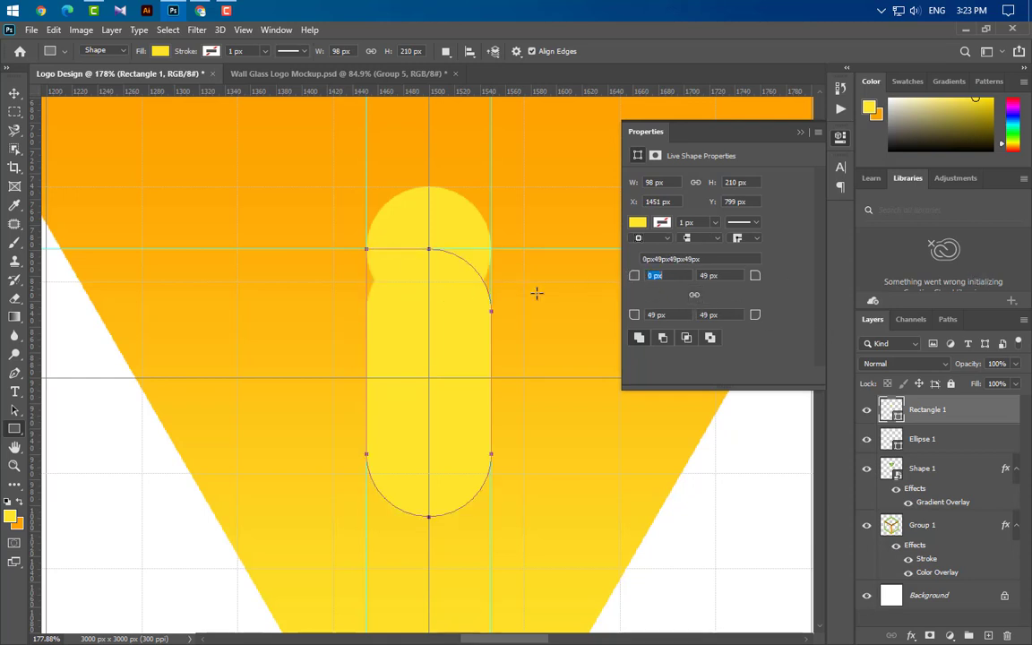
left_click_drag(756, 275, 555, 274)
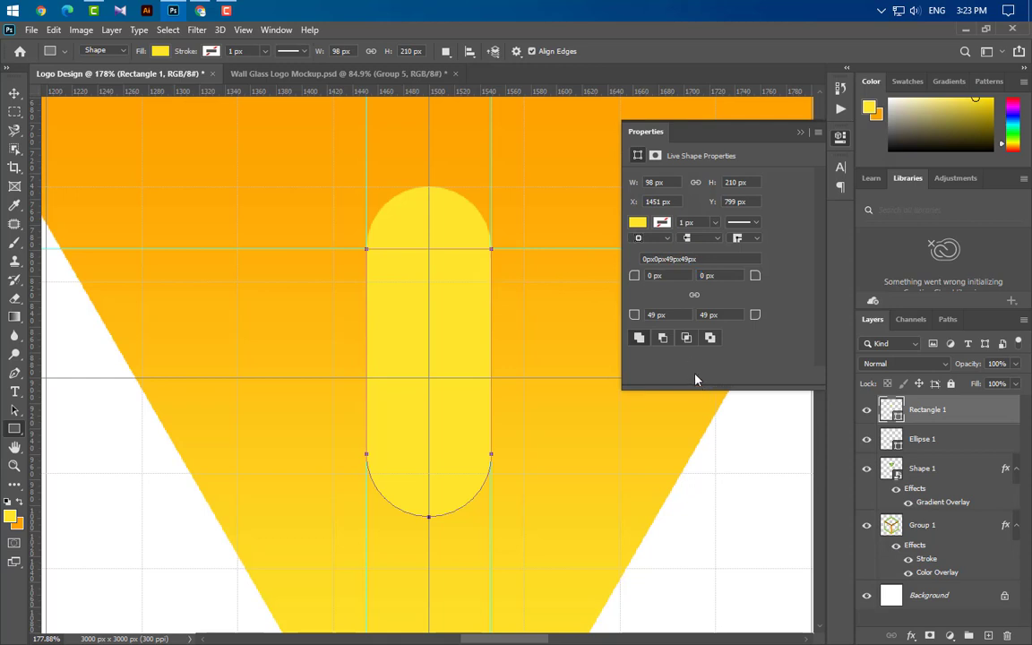
left_click(800, 133)
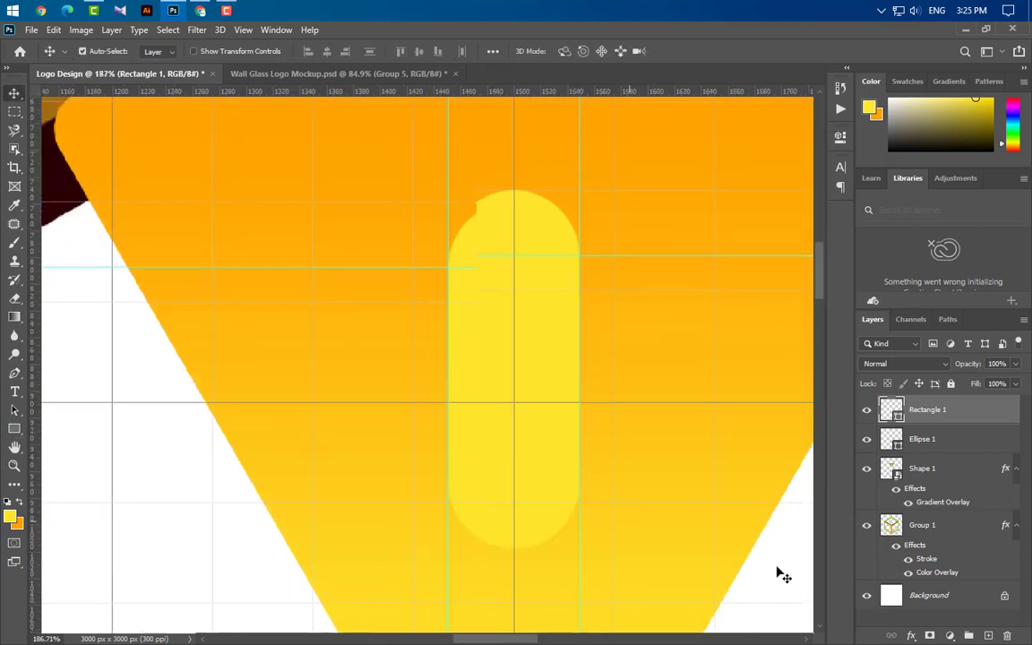
Step: Change the rounded rectangle's fill to a dark olive yellow
double_click(899, 421)
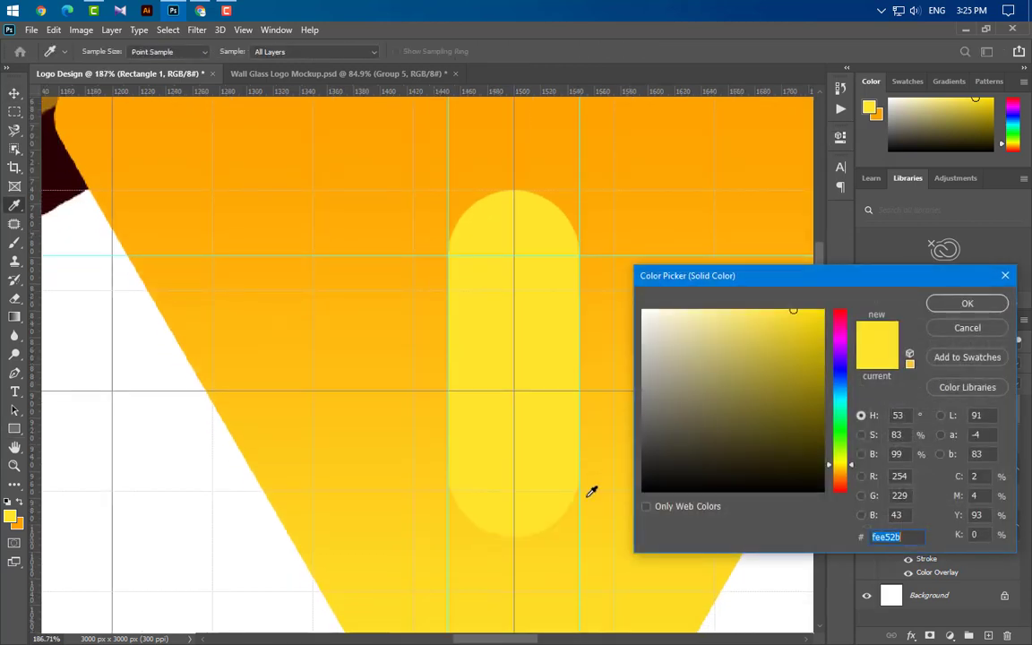
left_click(814, 357)
left_click(968, 302)
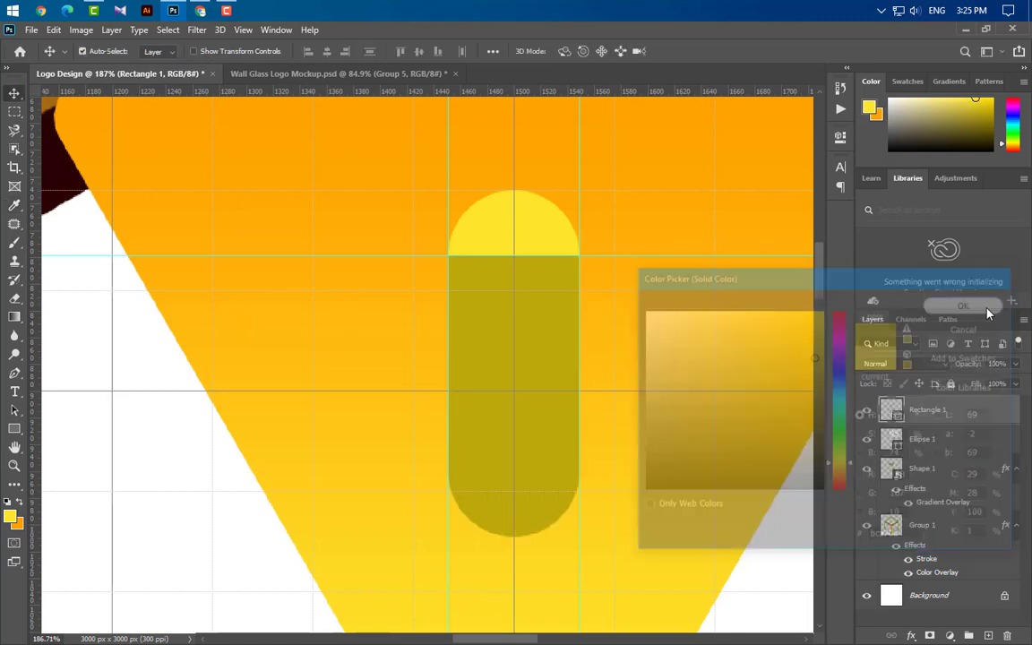
Step: Taper the olive rectangle with a Perspective transform so its bottom end becomes narrow while the top keeps the circle's width
key("ctrl+t")
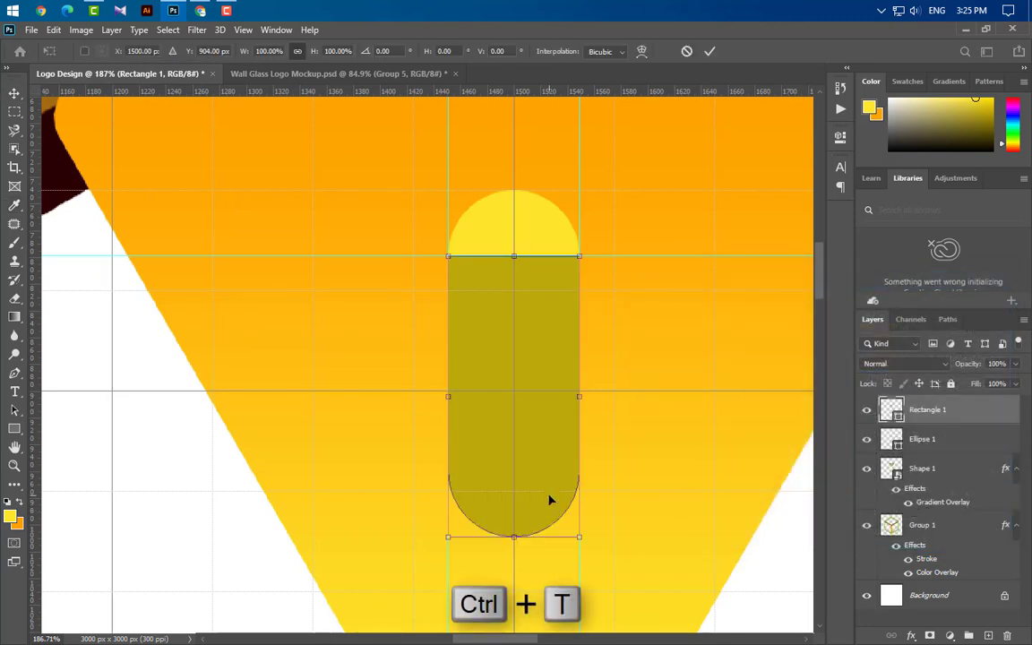
right_click(553, 495)
left_click(609, 307)
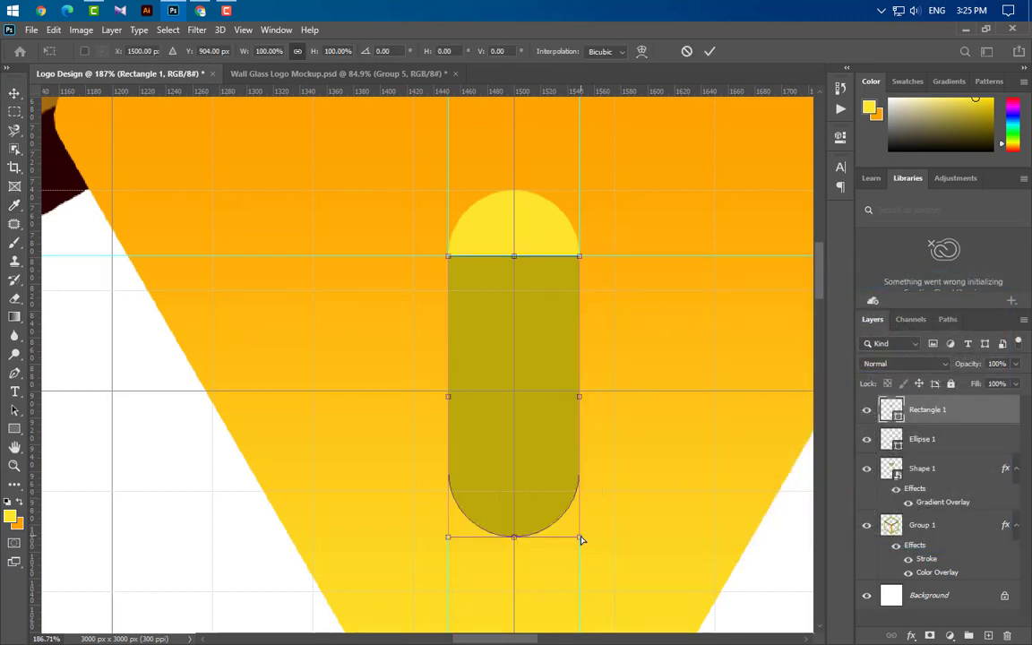
left_click_drag(581, 541, 540, 543)
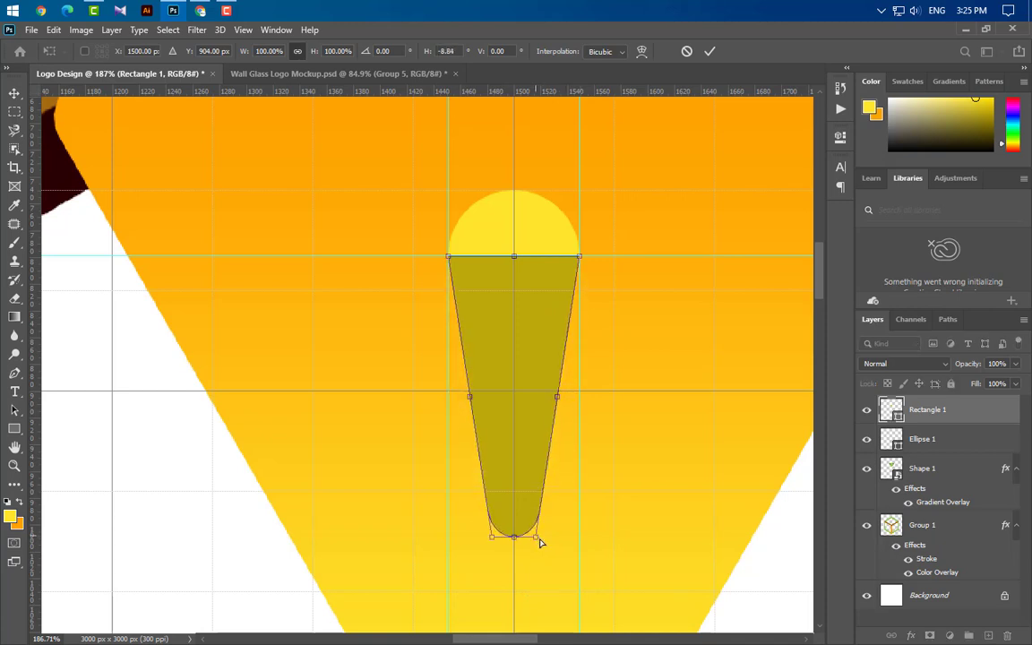
left_click(709, 53)
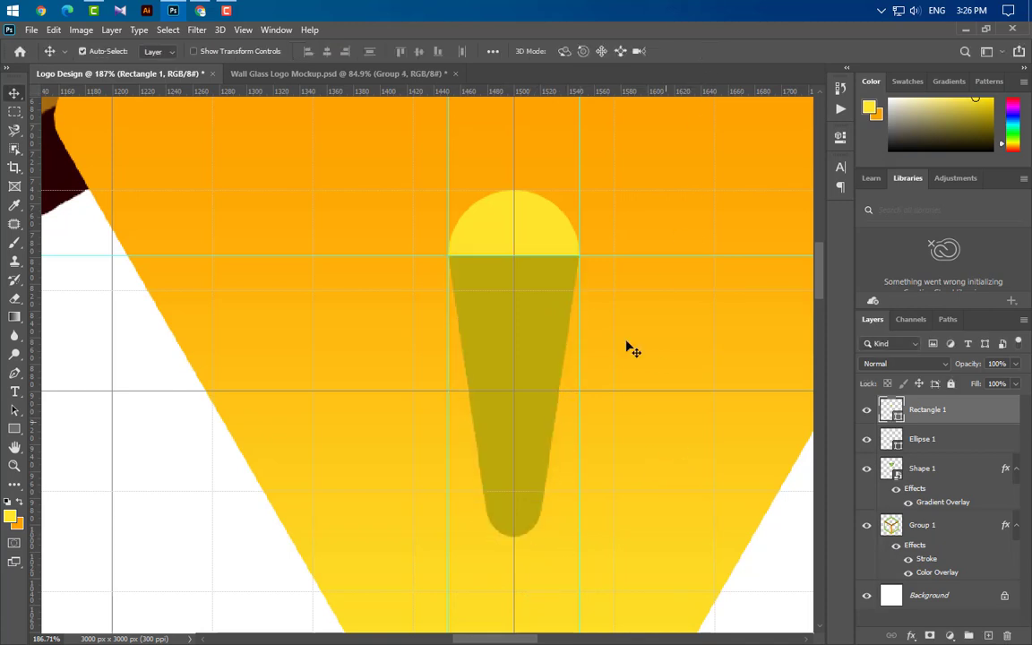
Step: Nudge the tapered rectangle a few pixels down from the circle's centre guide
scroll(534, 188, "up", 5)
scroll(553, 296, "up", 2)
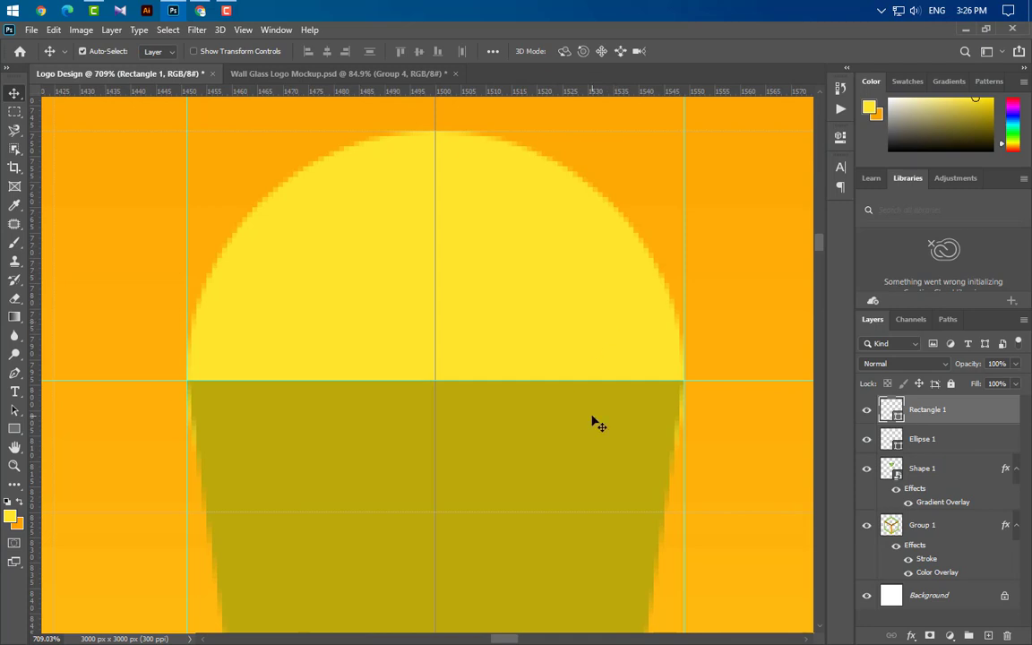
key("Down")
key("Down")
key("Down")
key("Down")
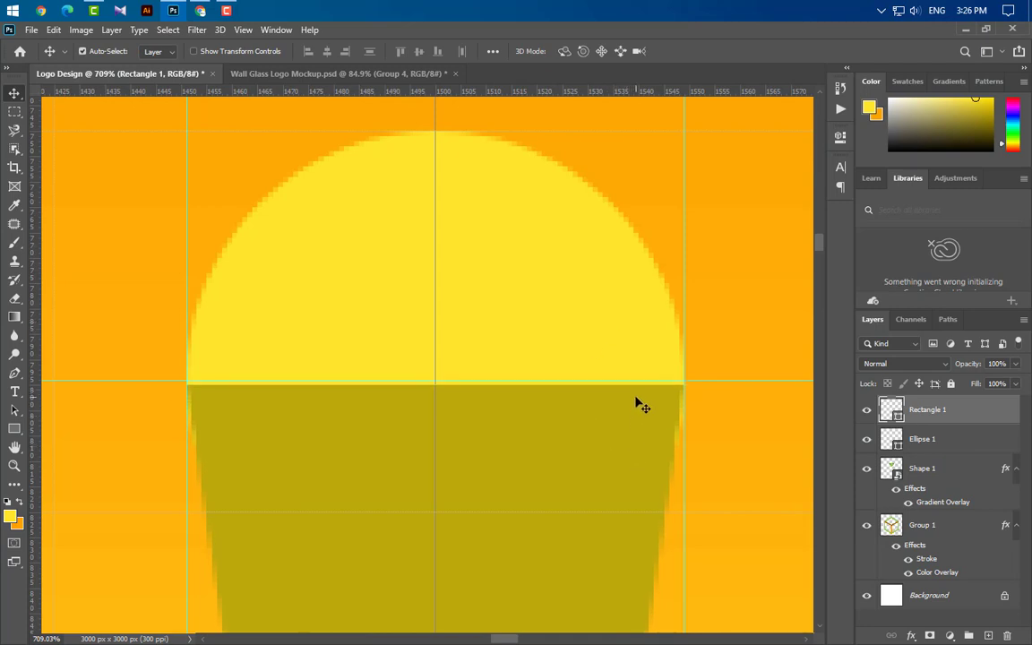
scroll(507, 346, "down", 2)
scroll(505, 349, "down", 4)
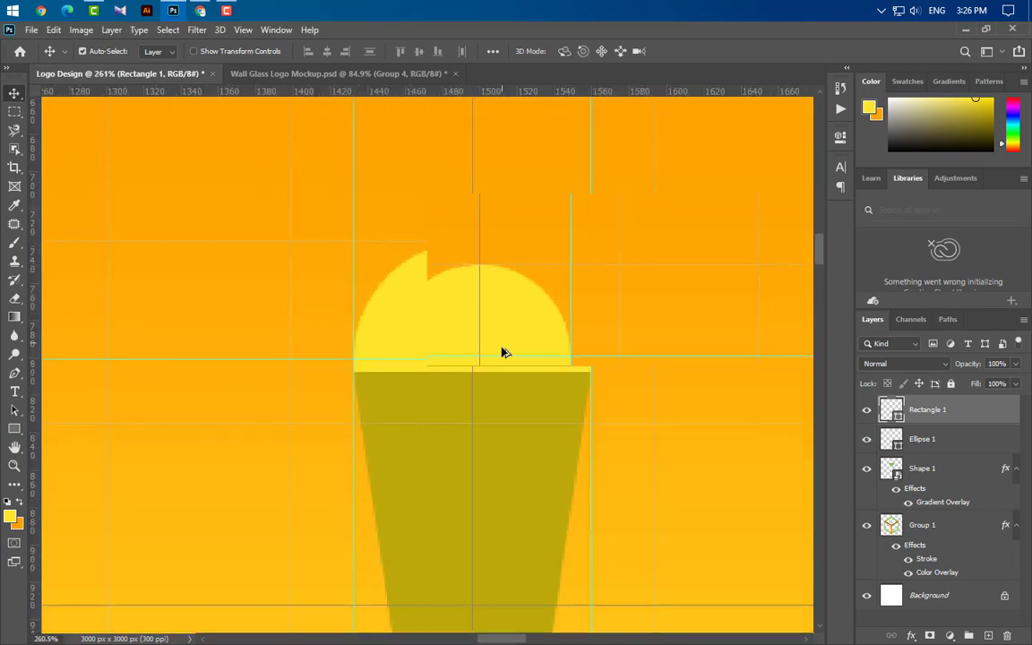
Step: Combine the Rectangle 1 and Ellipse 1 layers into one smart object
left_click(955, 439, "ctrl")
right_click(963, 438)
left_click(828, 237)
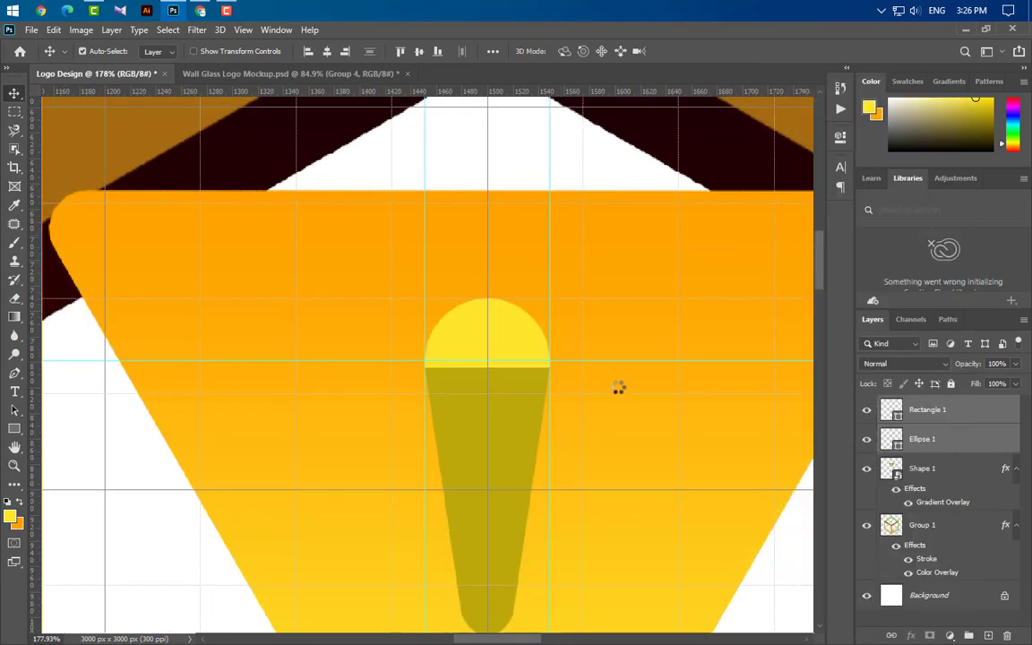
Step: Widen the top of the combined shape with a Perspective transform to about 118.35% width
key("ctrl+t")
right_click(509, 386)
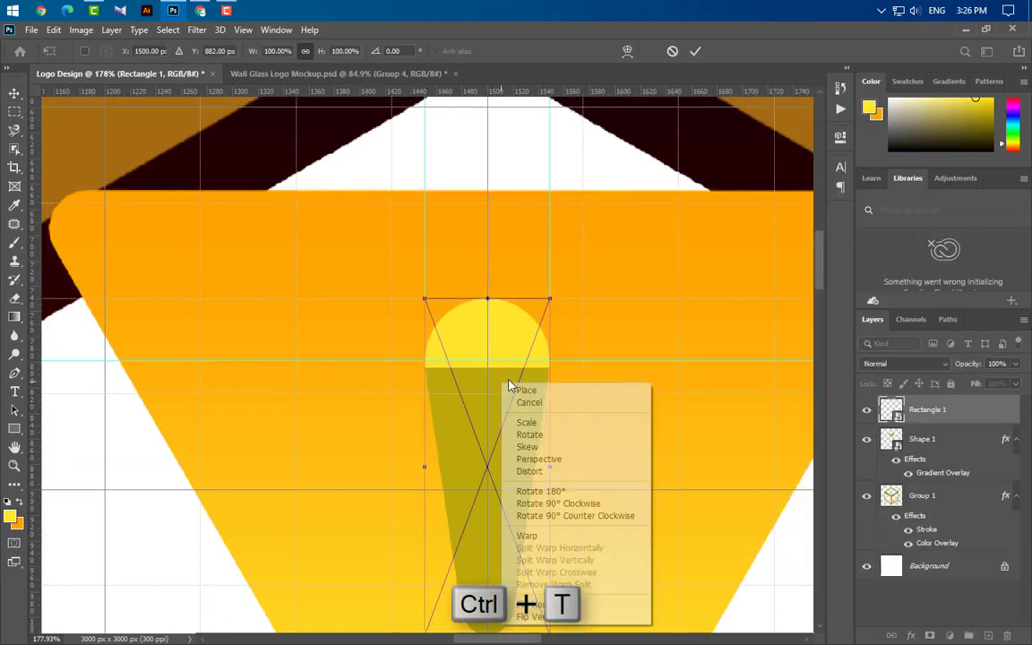
left_click(538, 459)
left_click_drag(549, 298, 564, 302)
scroll(605, 460, "down", 3)
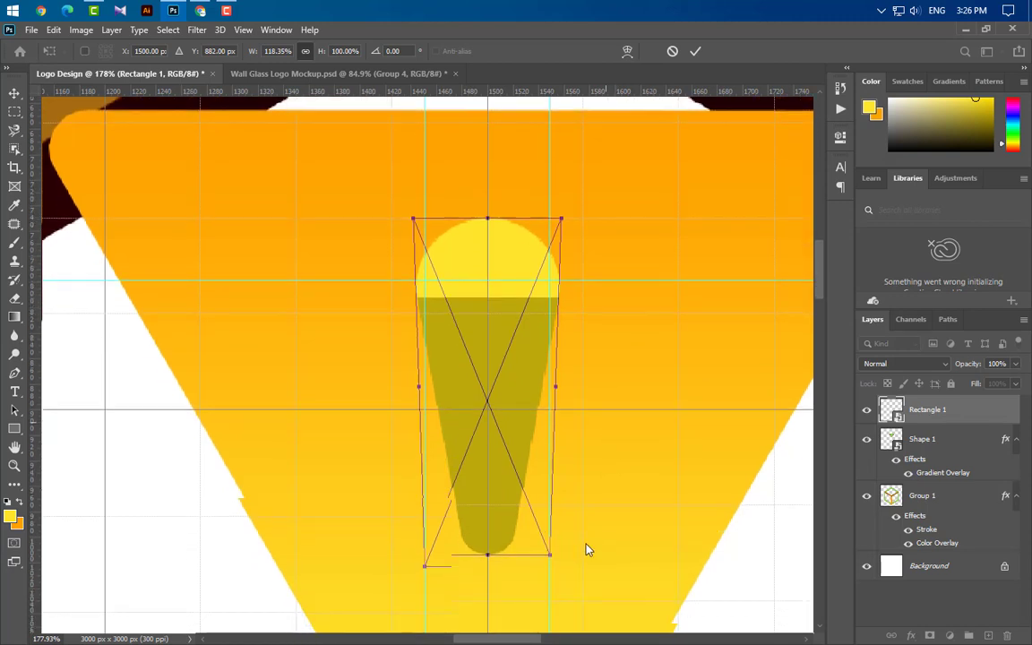
scroll(511, 578, "up", 2)
left_click_drag(558, 543, 551, 538)
left_click(696, 51)
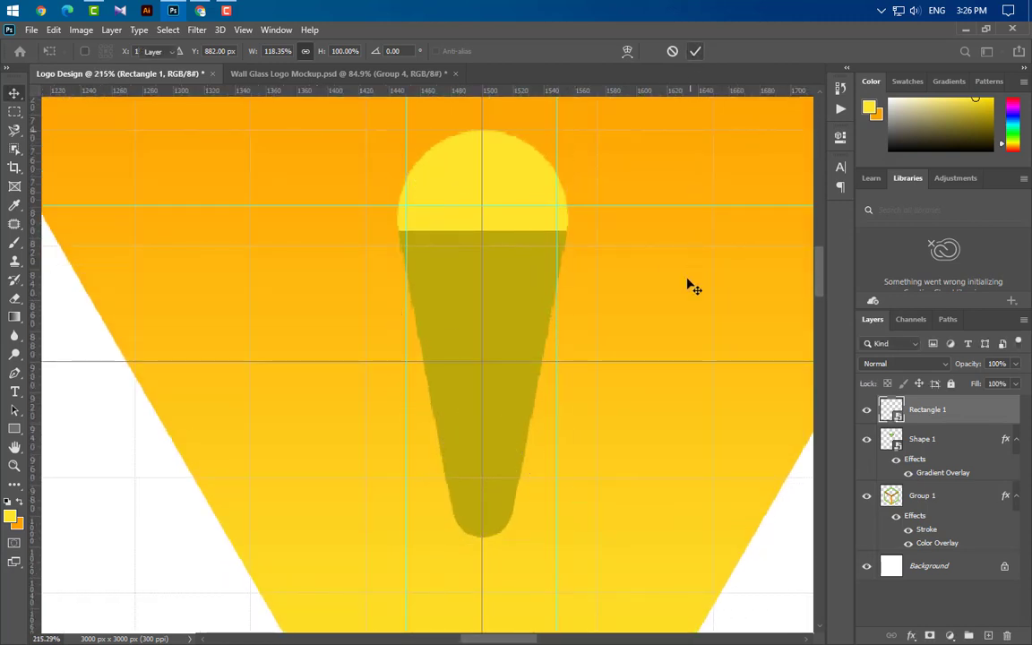
Step: Shorten the combined shape by raising its bottom edge, keeping its top in place
key("ctrl+t")
left_click_drag(485, 540, 484, 497)
left_click(695, 51)
key("ctrl+minus")
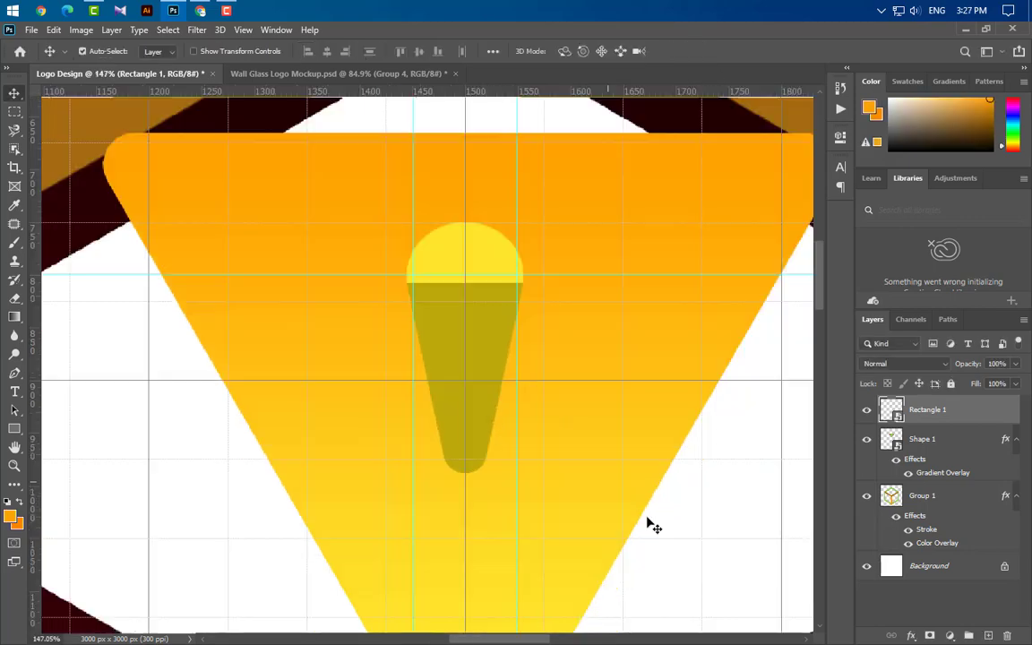
Step: Add a gradient overlay to the Rectangle 1 layer and set the gradient's starting colour stop to orange #fa8400
double_click(985, 416)
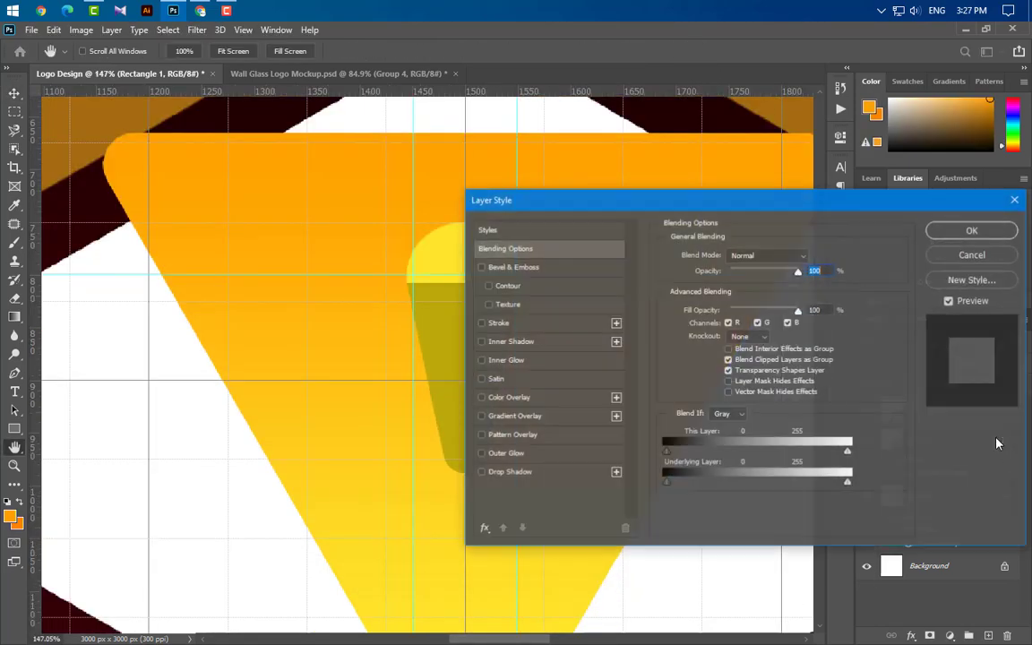
left_click(527, 428)
left_click_drag(652, 216, 759, 208)
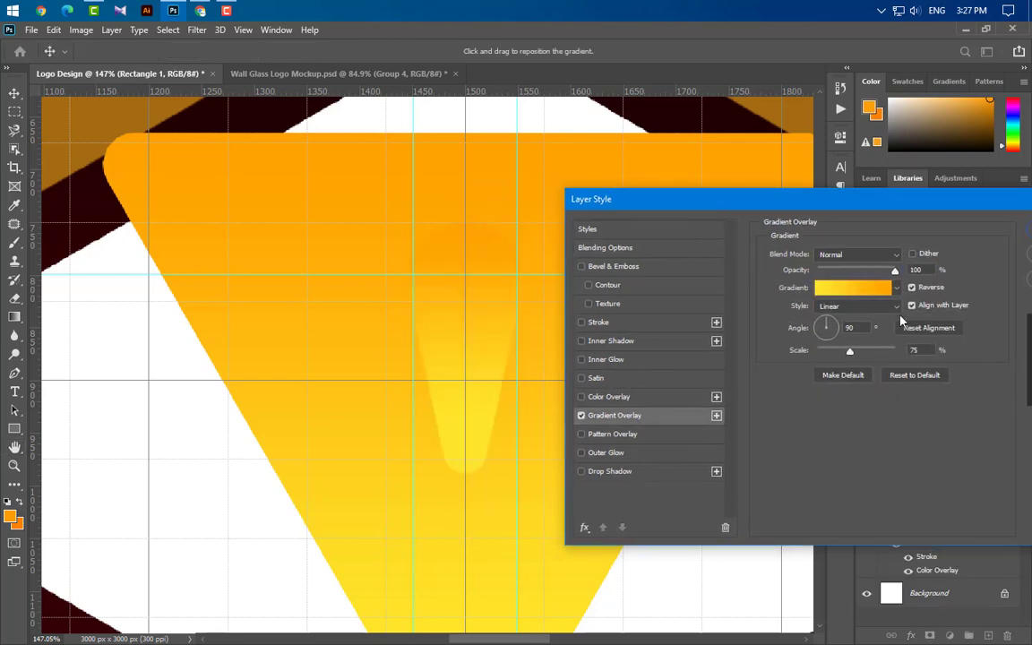
left_click(838, 287)
double_click(709, 541)
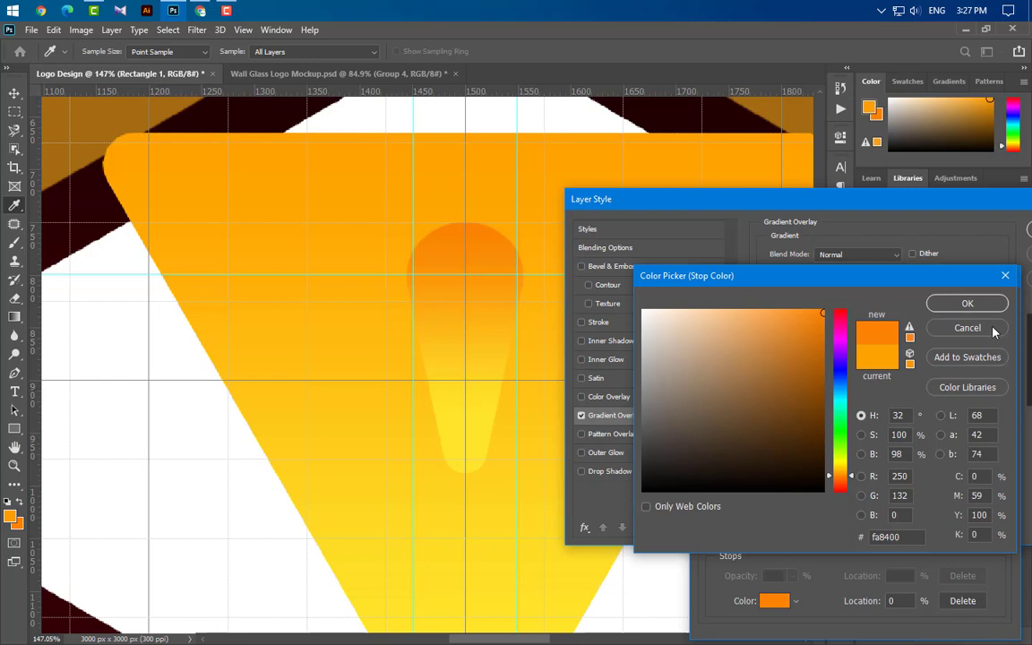
left_click(967, 328)
Step: Set the gradient's end colour stop to #fc9e08 and the overlay's scale to 50%
double_click(1000, 541)
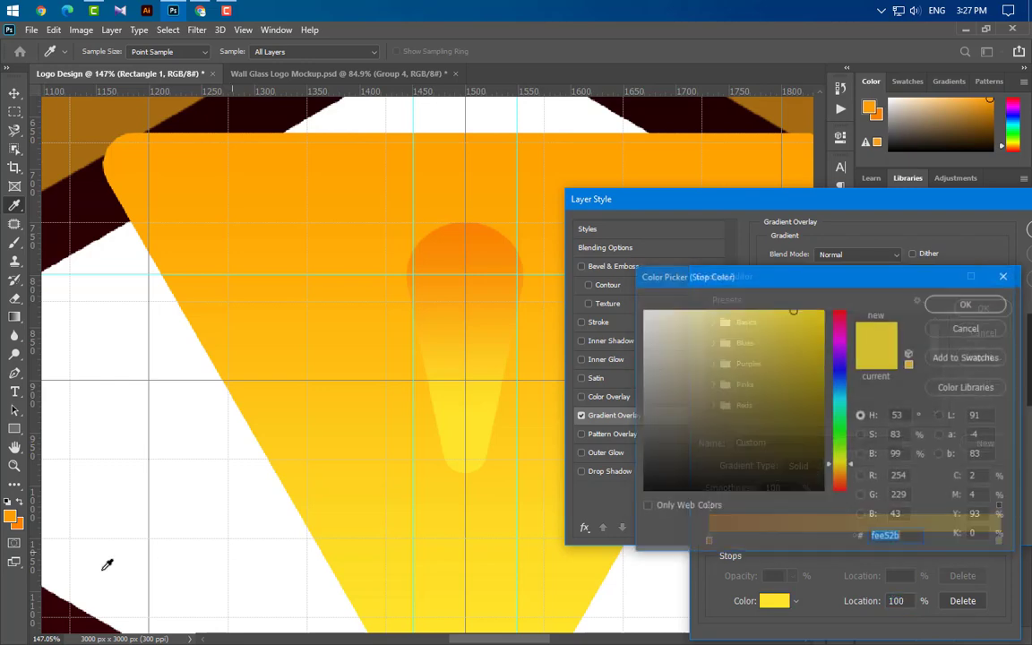
left_click(8, 518)
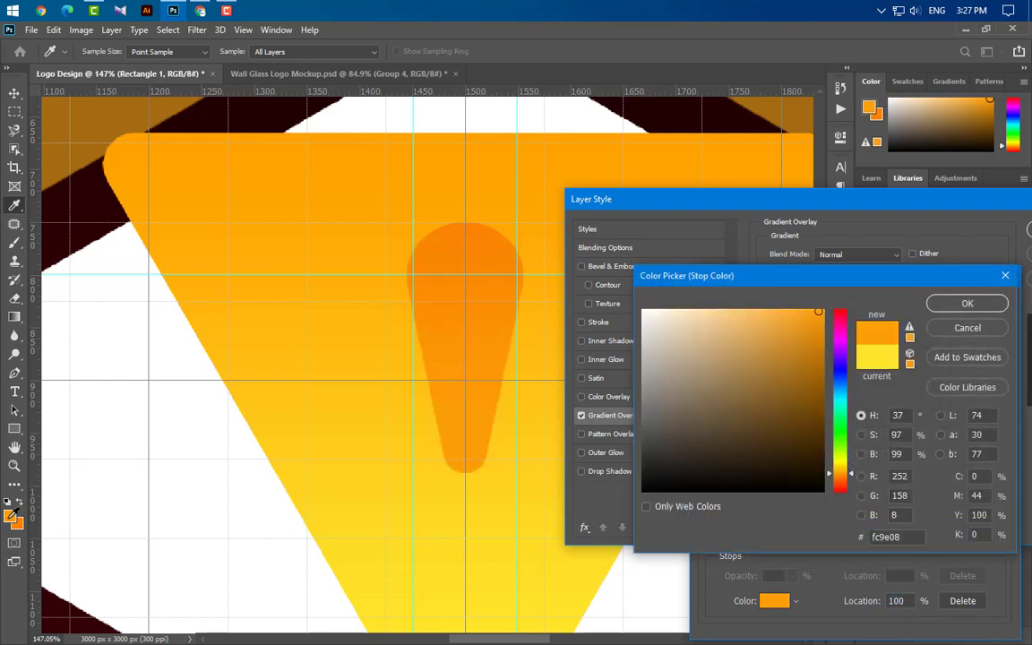
left_click(955, 305)
left_click(982, 307)
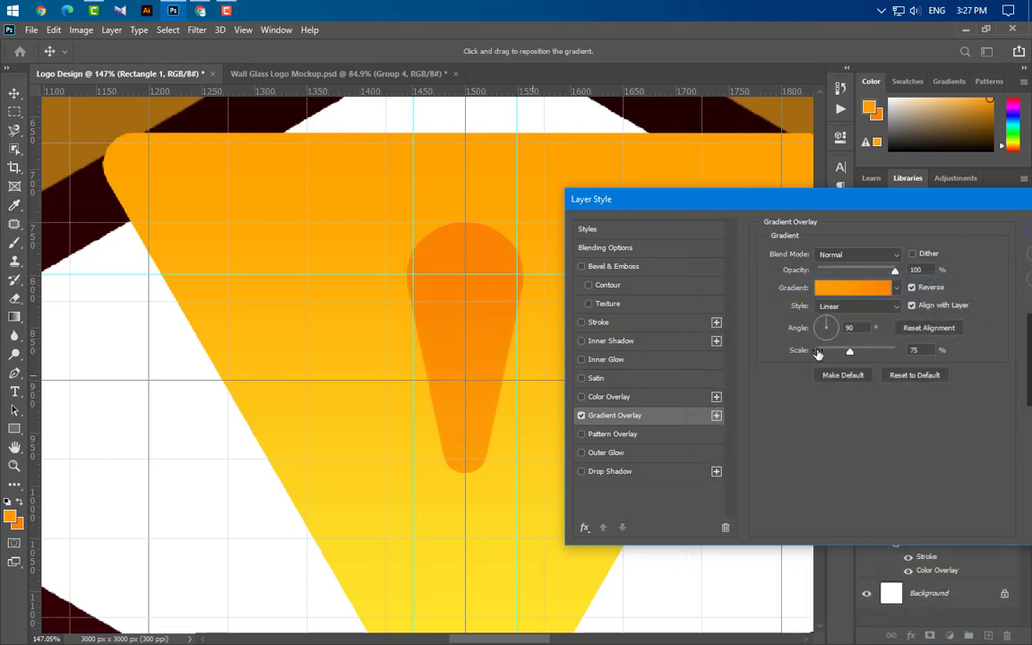
type("50")
left_click(1028, 233)
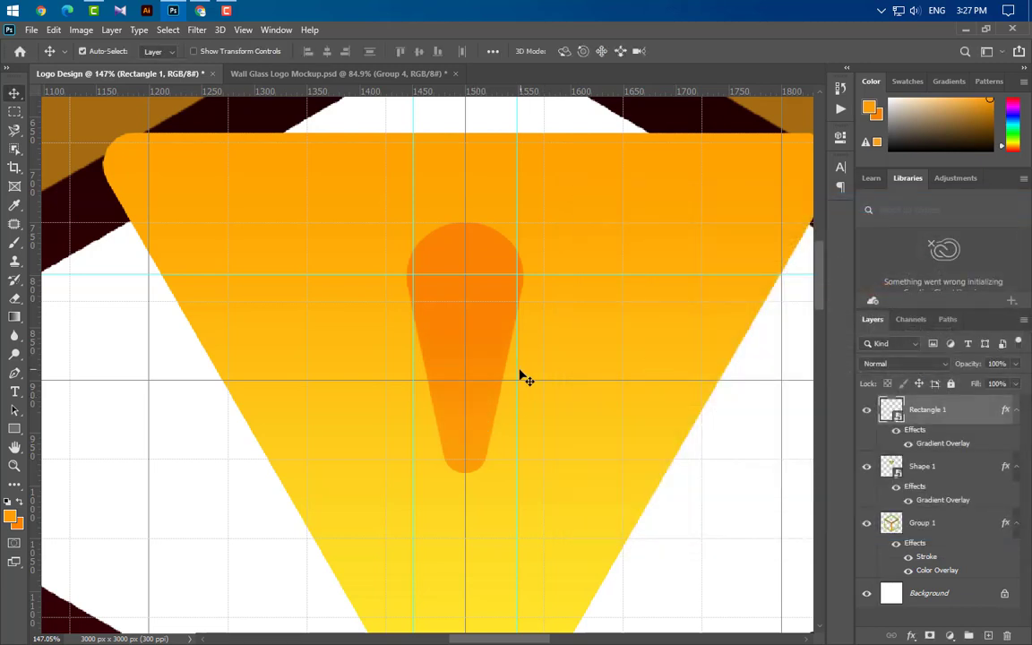
Step: Duplicate the Rectangle 1 layer and scale the copy down from its top edge to about 108.55% width and 82.68% height
left_click(1017, 410)
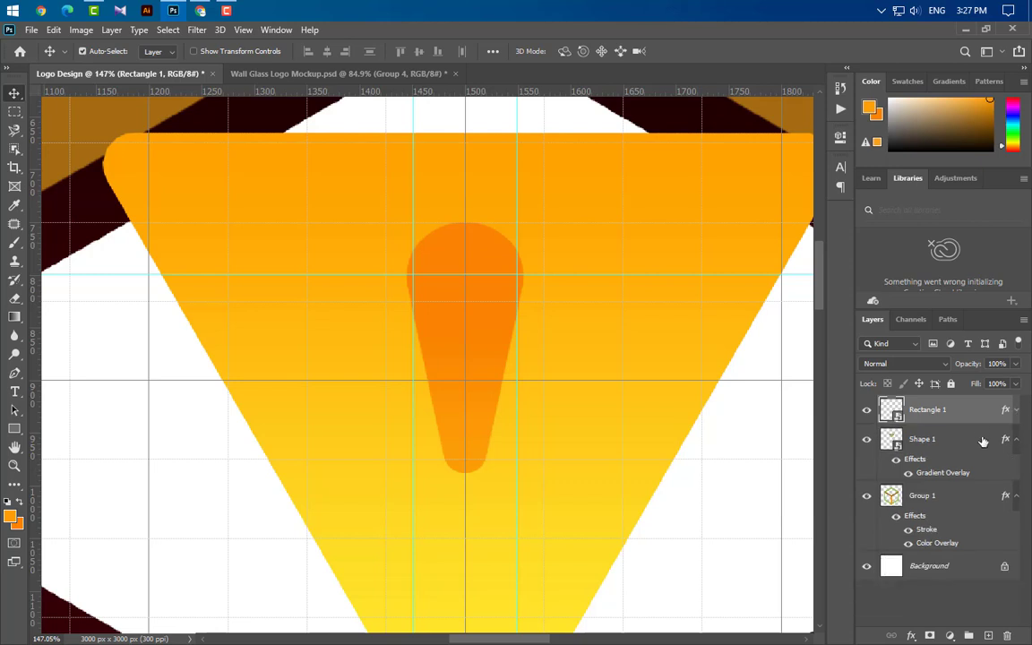
left_click_drag(981, 421, 987, 636)
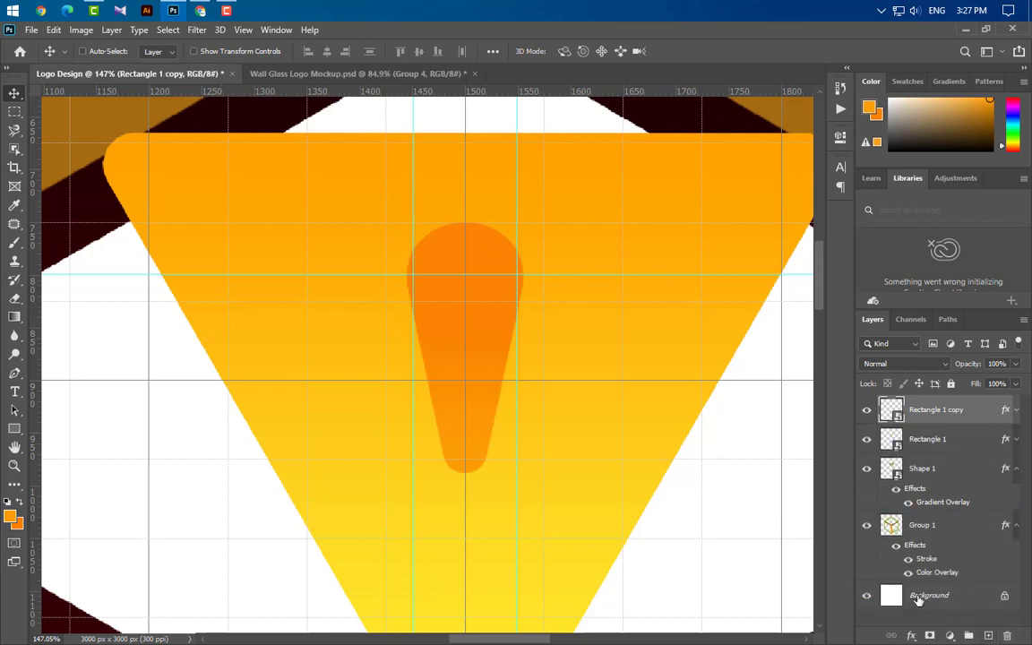
key("ctrl+t")
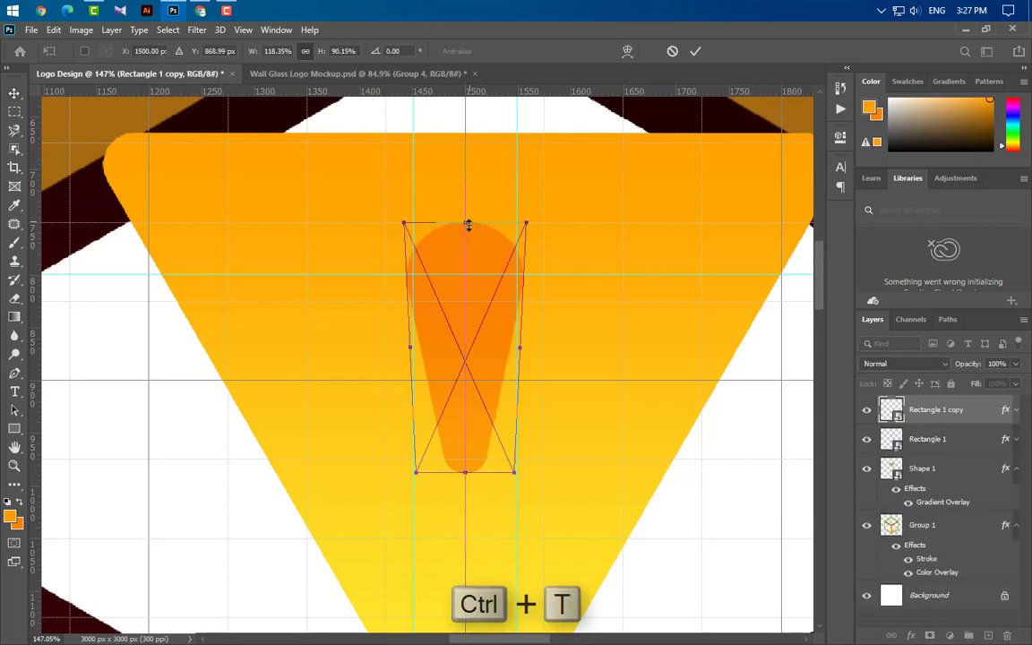
left_click_drag(468, 223, 466, 244)
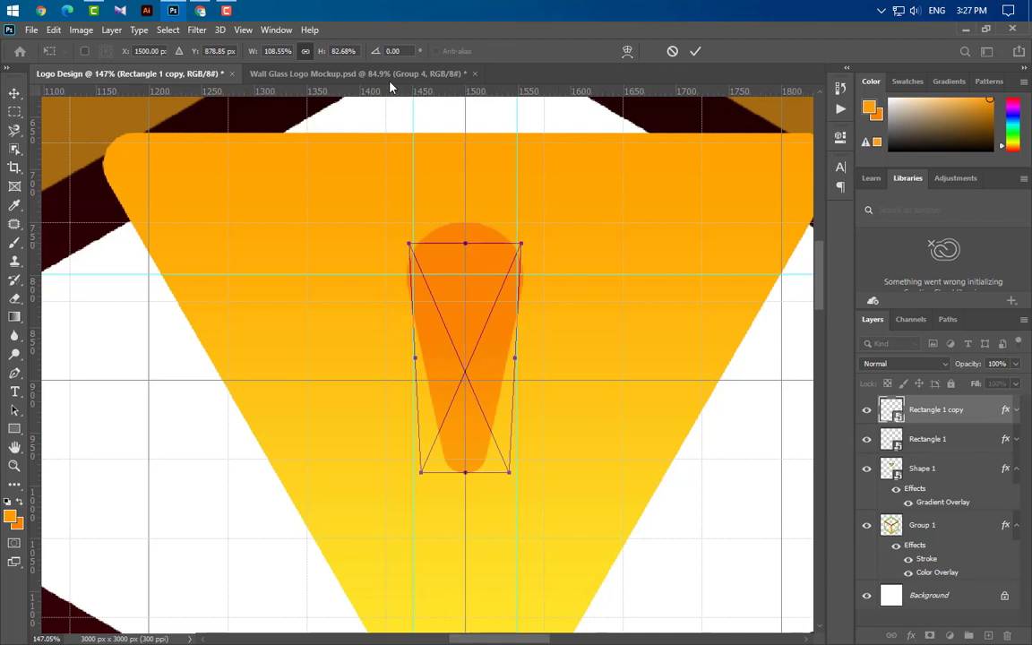
Step: Rotate the copy 30° and place it to the right of the central petal, at about X 1609, Y 904 px
left_click(394, 51)
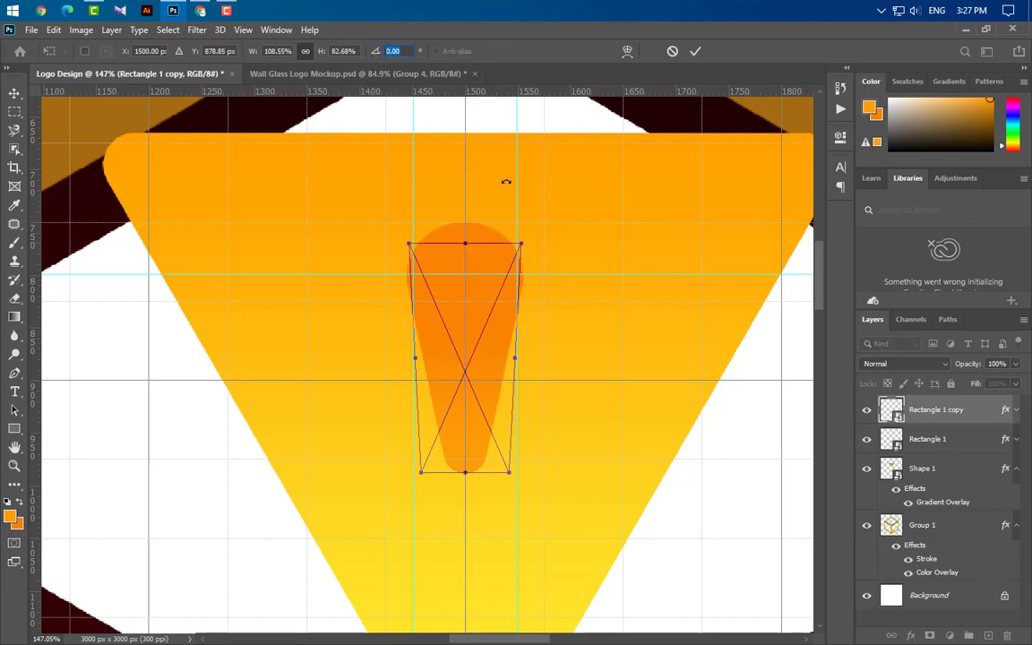
type("30")
left_click_drag(475, 372, 589, 397)
left_click(694, 52)
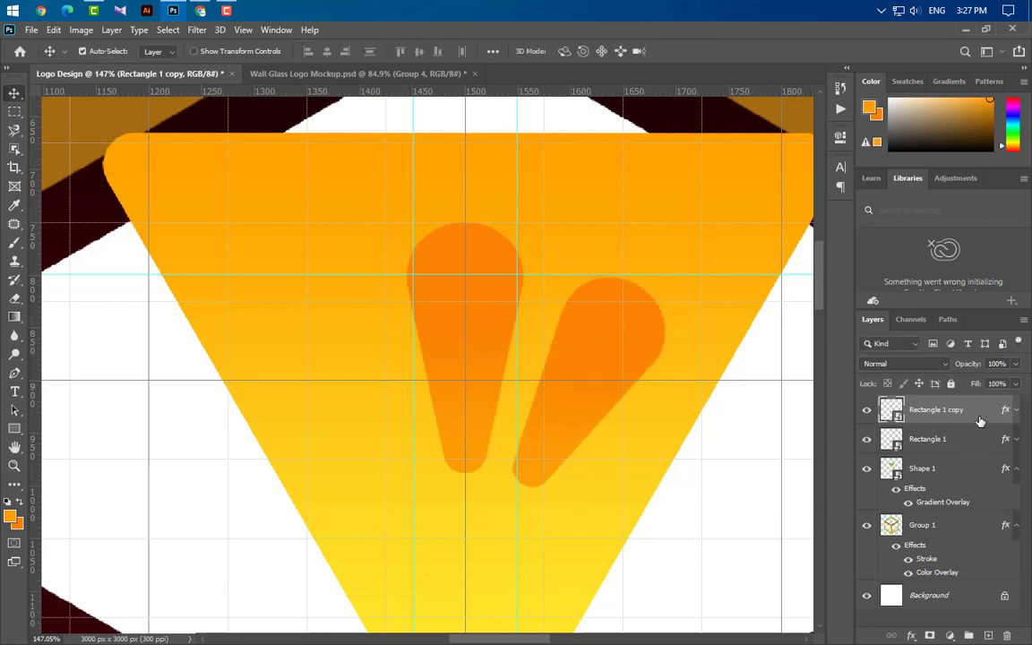
Step: Duplicate the rotated petal layer and flip the new copy horizontally
left_click_drag(980, 421, 986, 635)
key("ctrl+t")
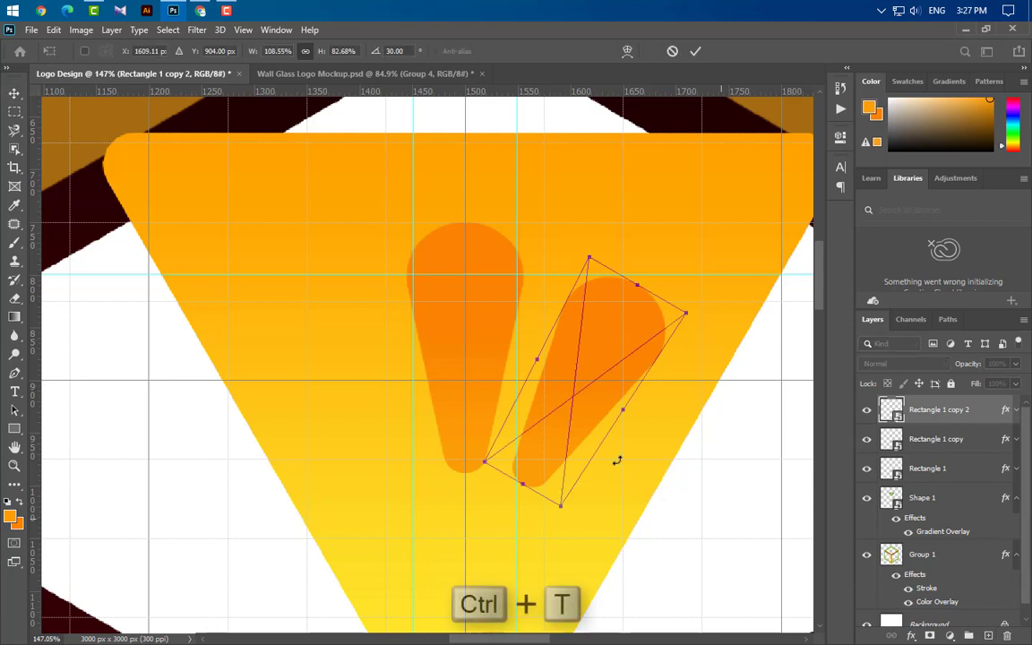
right_click(616, 419)
left_click(640, 385)
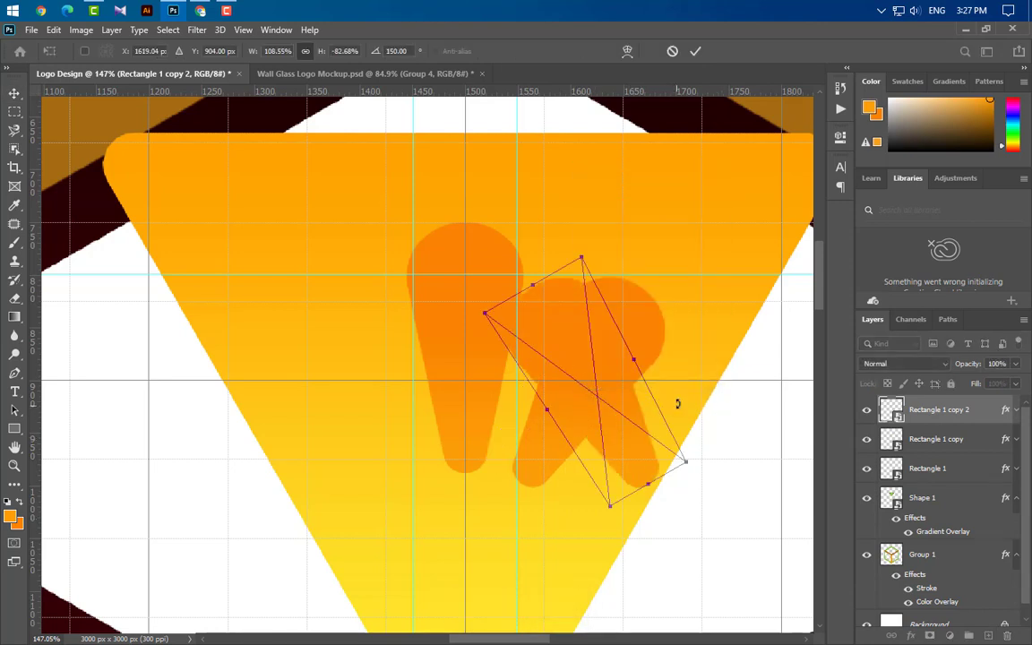
Step: Shift the flipped petal horizontally to the left side of the central petal, at about X 1398 px
key("Left")
key("Left")
key("Left")
key("Left")
key("Left")
key("Left")
key("Left")
key("Left")
key("Left")
key("Left")
key("Left")
key("Left")
key("Left")
key("Left")
key("Left")
key("Left")
key("Left")
key("Left")
key("Left")
key("Left")
key("Left")
key("Left")
key("Left")
key("Left")
key("Left")
key("Left")
key("Left")
key("Left")
key("Left")
key("Left")
key("Left")
key("Left")
key("Left")
key("Left")
key("Left")
key("Left")
key("Left")
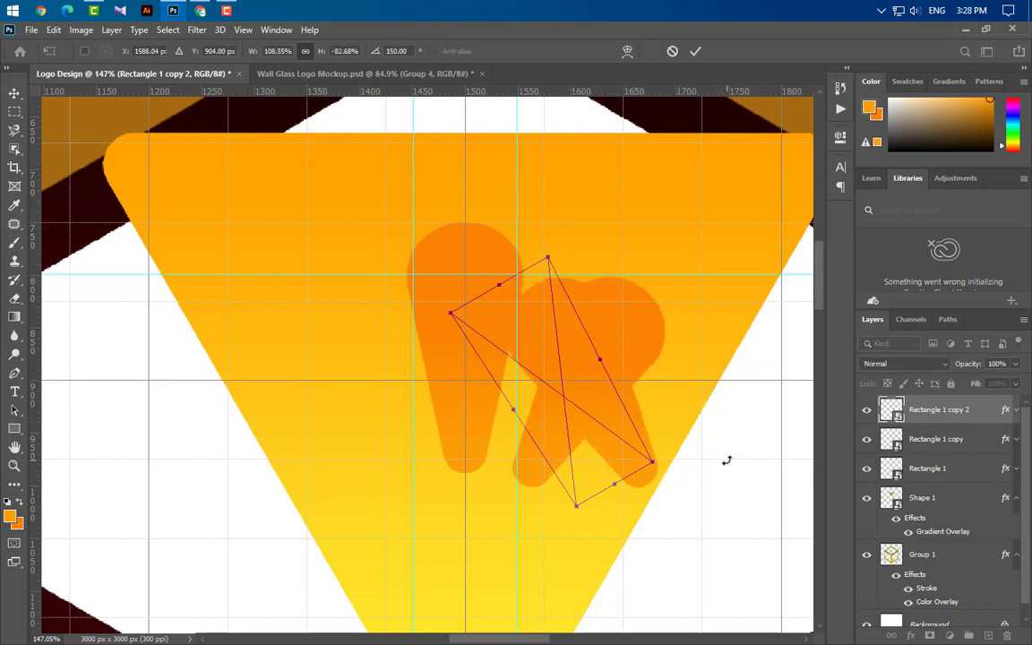
key("Left")
key("Left")
key("Left")
key("Left")
key("Left")
key("Left")
key("Left")
key("Left")
key("Left")
key("Left")
key("Left")
key("Left")
key("Left")
key("Left")
key("Left")
key("Left")
key("Left")
key("Left")
key("Left")
key("Left")
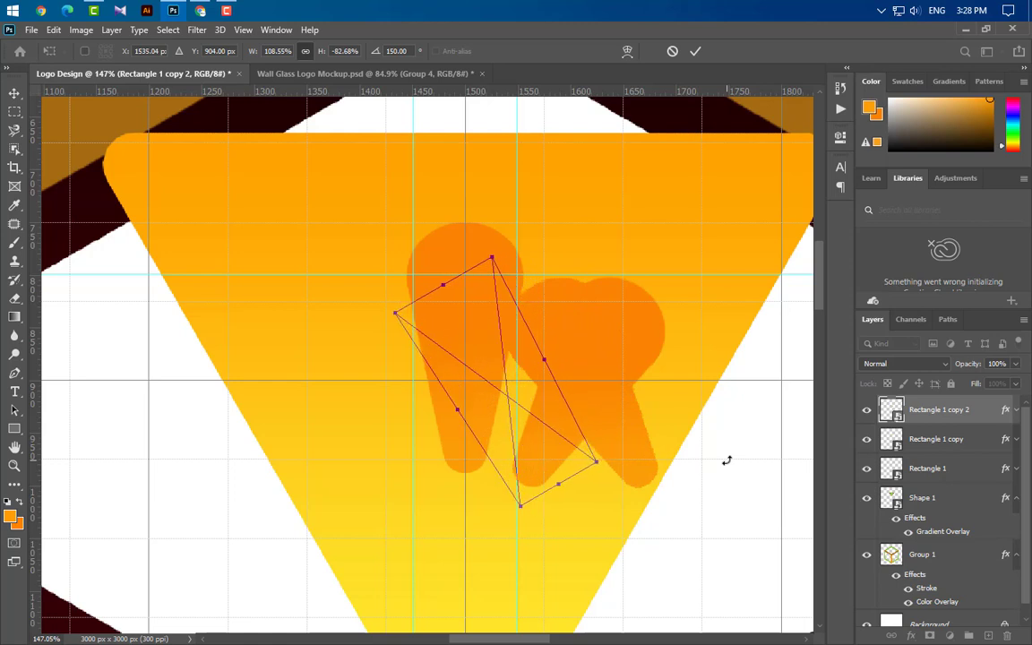
key("Left")
key("Left")
key("Left")
key("Left")
key("Left")
key("Left")
key("Left")
key("Left")
key("Left")
key("Left")
key("Left")
key("Left")
key("Left")
key("Left")
key("Left")
key("Left")
key("Left")
key("Left")
key("Left")
key("Left")
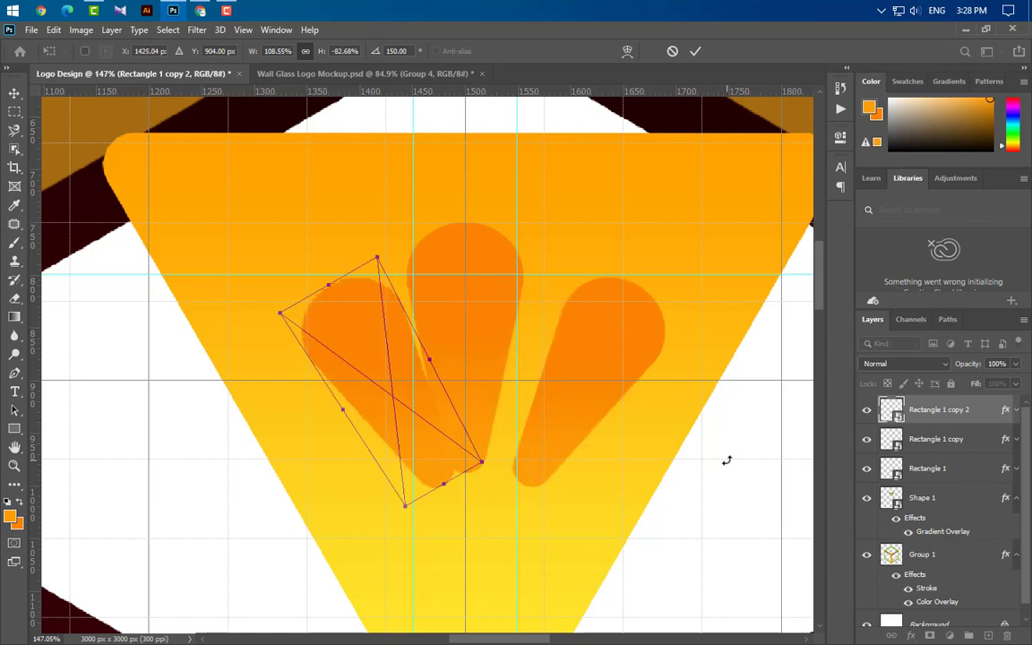
key("Left")
key("Left")
key("Left")
key("Left")
key("Left")
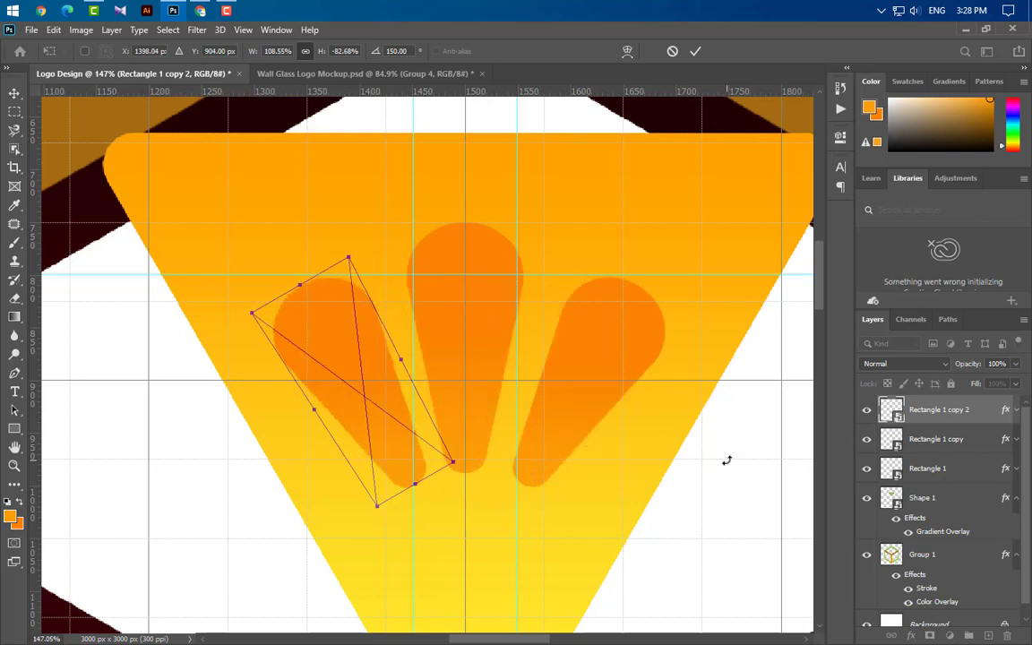
left_click(696, 51)
Step: Nudge the right petal a few pixels left so its spacing from the central petal matches the left one
left_click(594, 382)
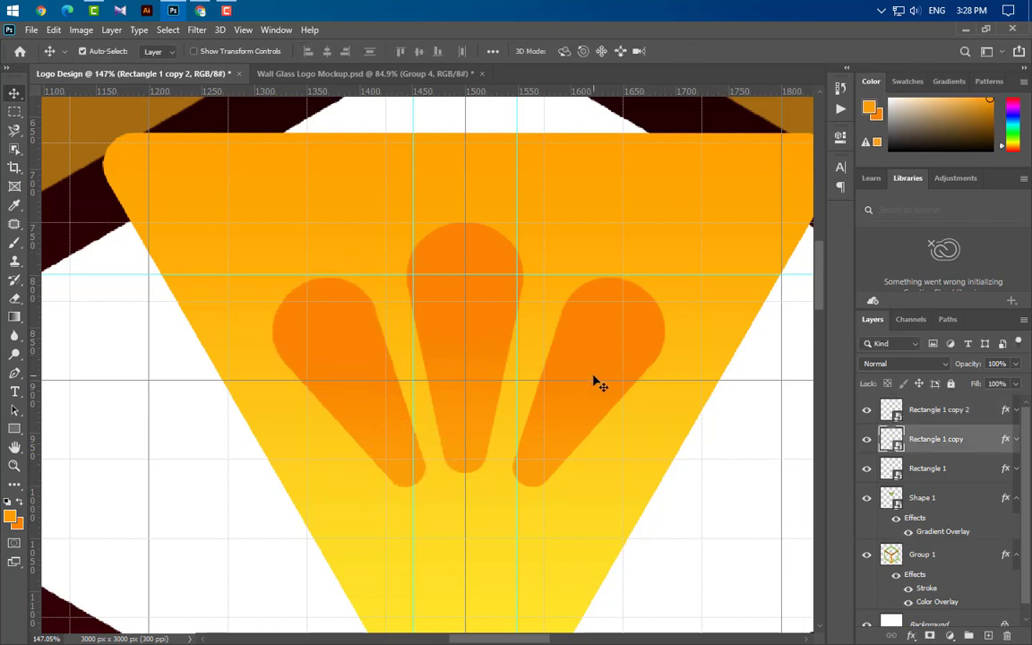
key("Left")
key("Left")
key("Left")
key("Left")
key("Left")
key("Left")
key("Left")
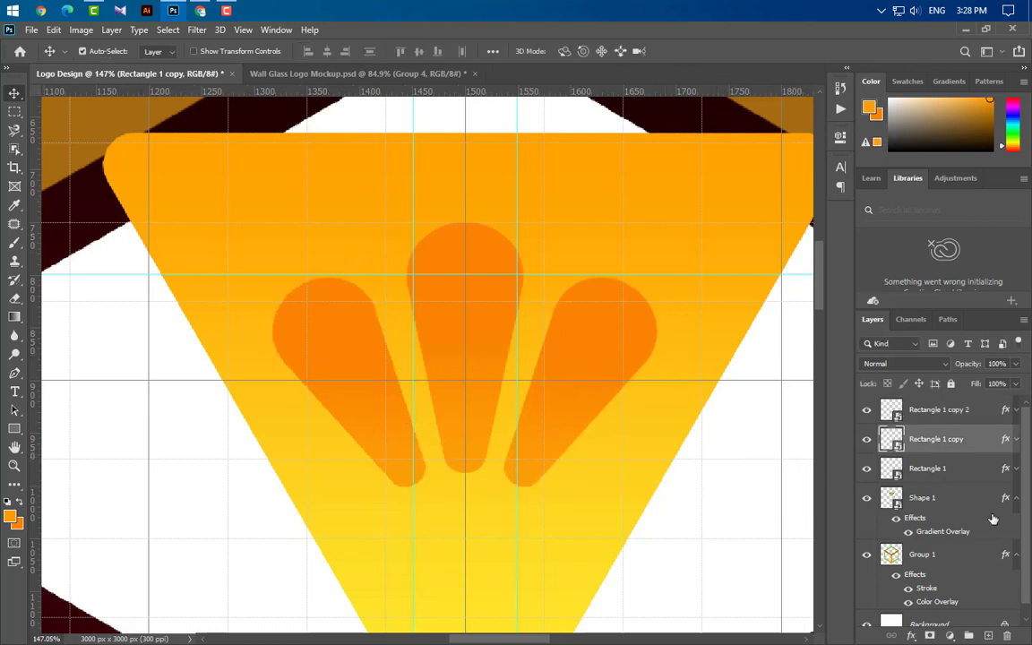
Step: Group the Rectangle 1, Rectangle 1 copy and Rectangle 1 copy 2 layers
left_click(951, 414, "shift")
left_click(949, 467, "shift")
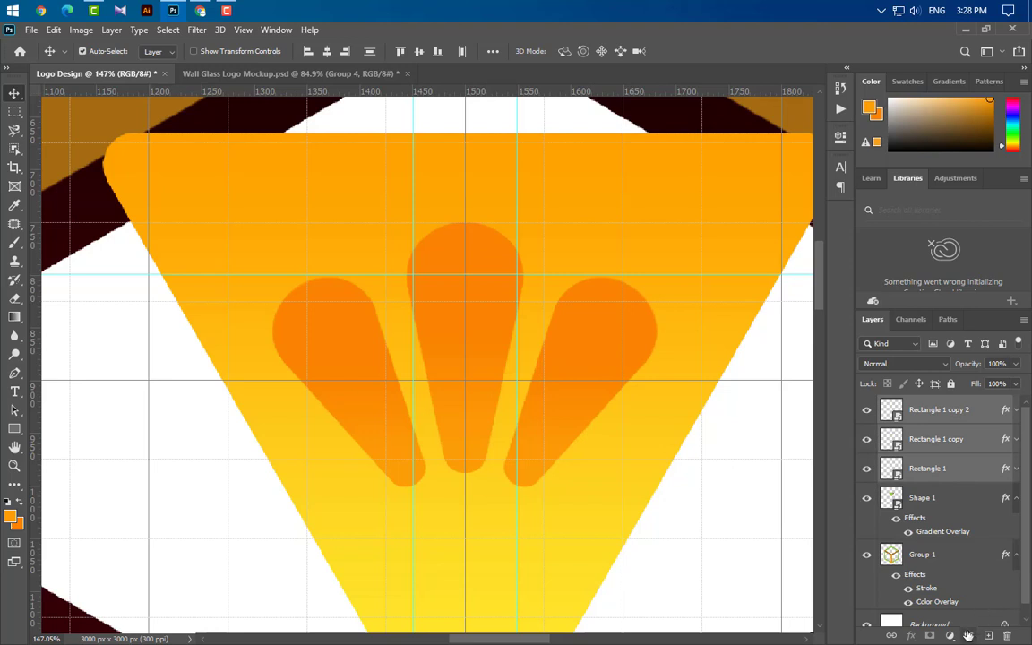
left_click(969, 635)
Step: Enlarge the petal group to about 106.75% from its top edge and nudge it up 3 px
key("ctrl+t")
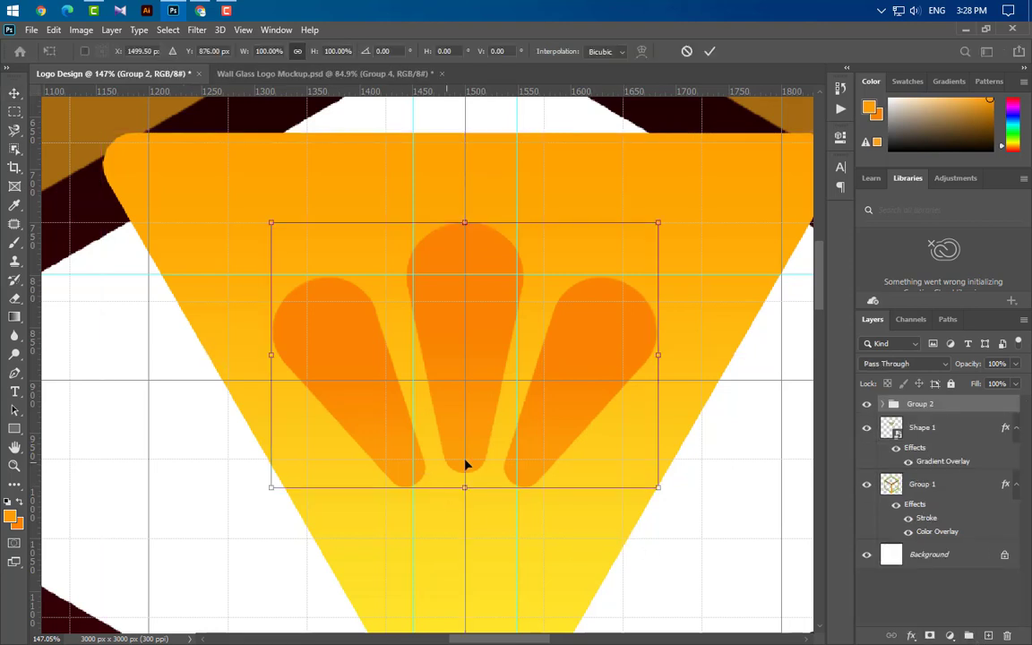
left_click_drag(464, 493, 464, 508)
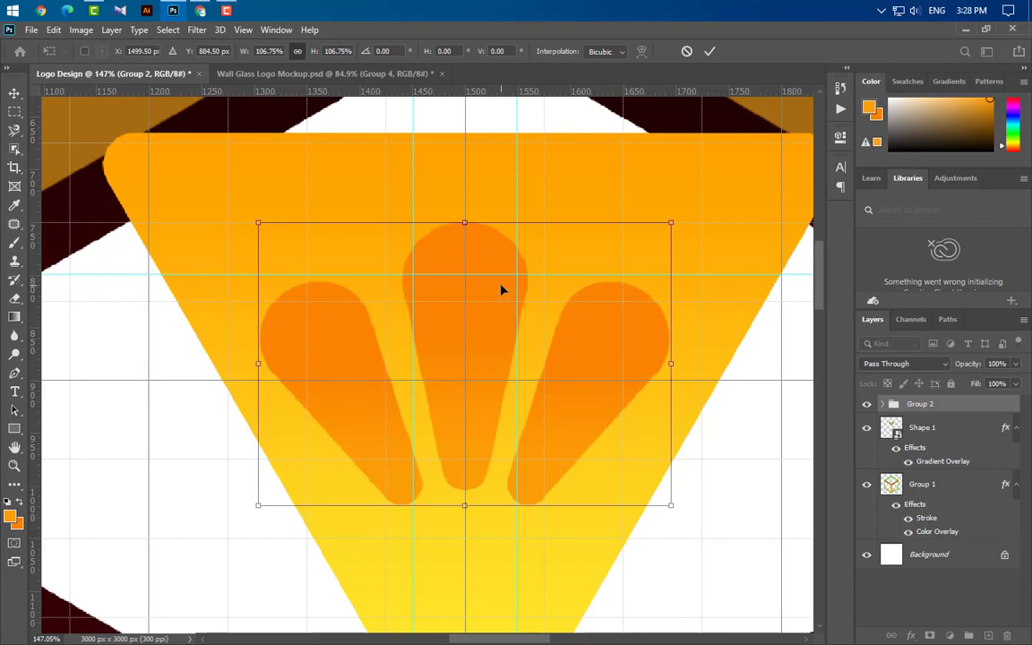
key("Up")
key("Up")
key("Up")
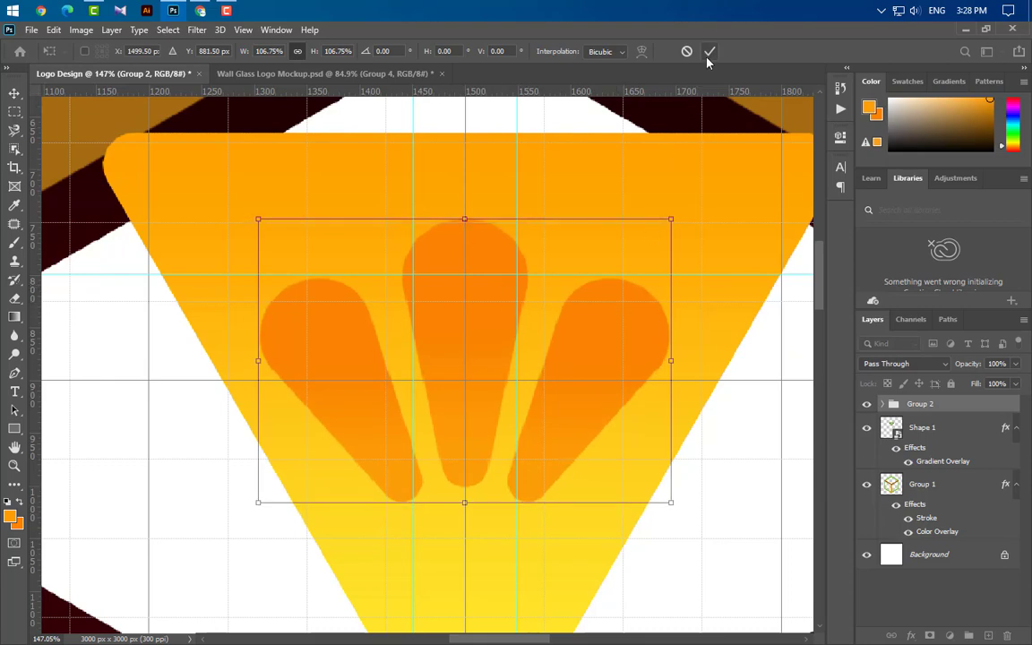
left_click(710, 51)
Step: Duplicate the Shape 1 triangle with the original hidden, and group the copy with the petal group
scroll(472, 451, "down", 5)
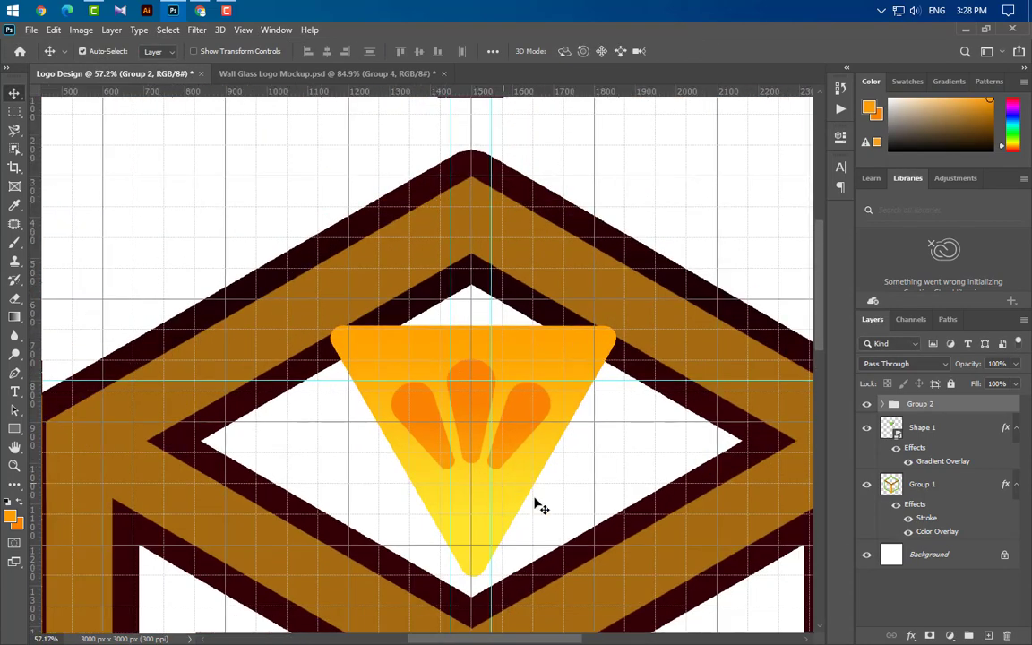
left_click_drag(972, 430, 988, 634)
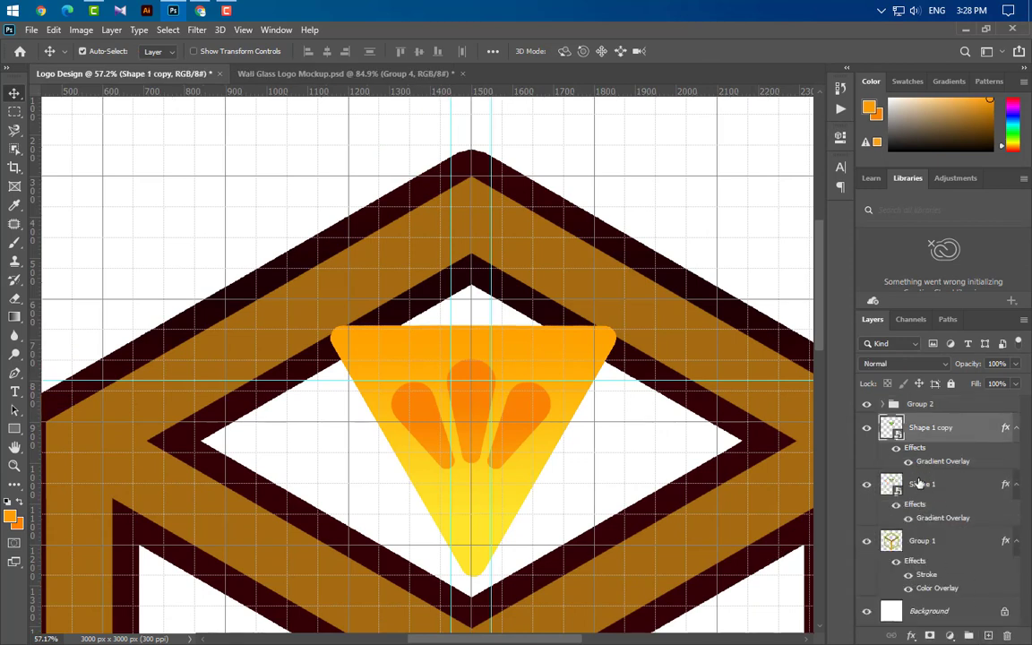
left_click(954, 407)
left_click(961, 437, "ctrl")
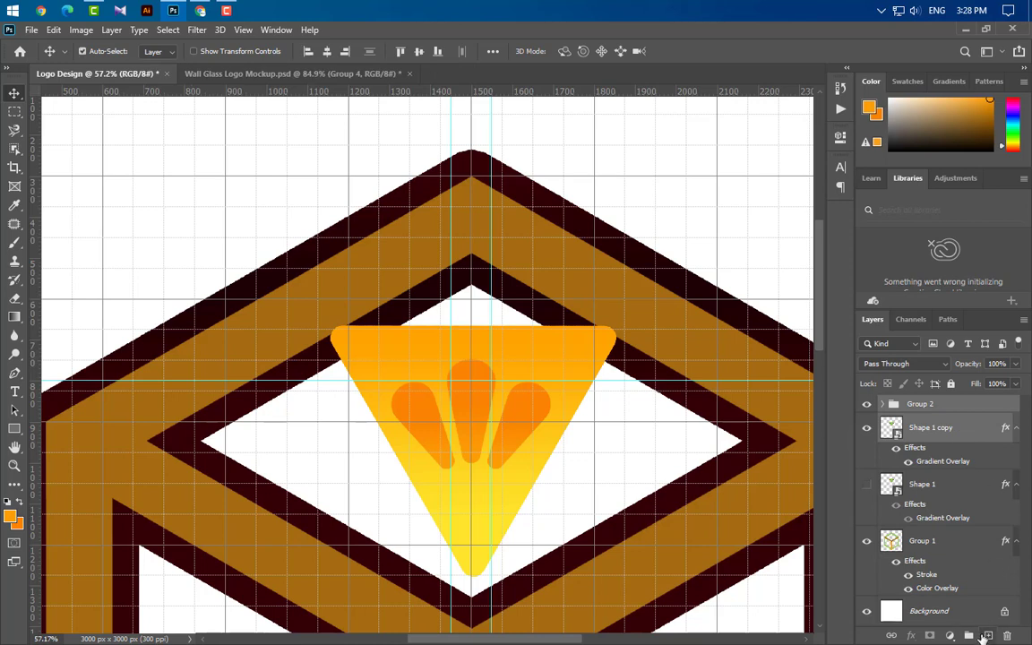
left_click(970, 636)
Step: Rotate the grouped triangle and petals by -30°
key("ctrl+t")
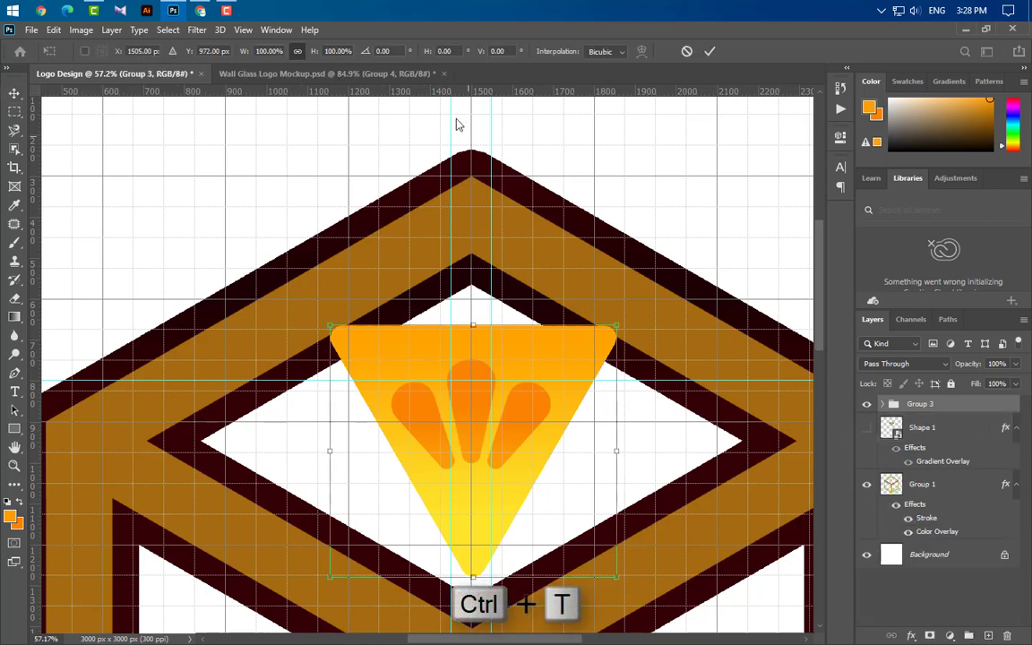
left_click_drag(396, 54, 361, 54)
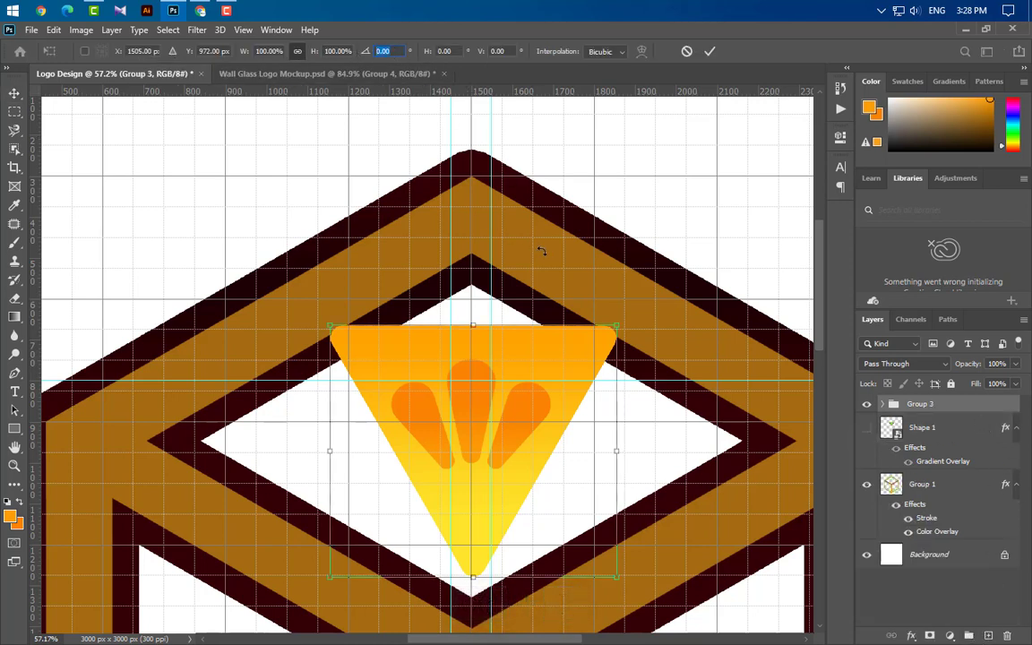
type("-30")
key("Return")
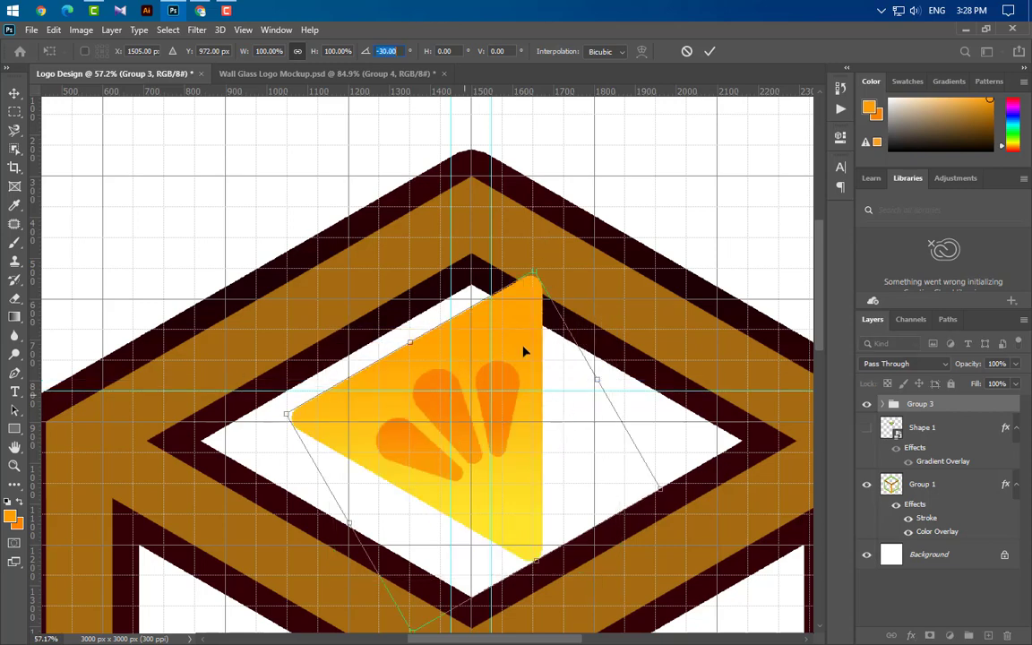
Step: Move the rotated triangle and petal group into the left half of the top diamond opening, to about X 1314 px, Y 1026 px
left_click_drag(522, 348, 446, 371)
scroll(251, 513, "up", 3)
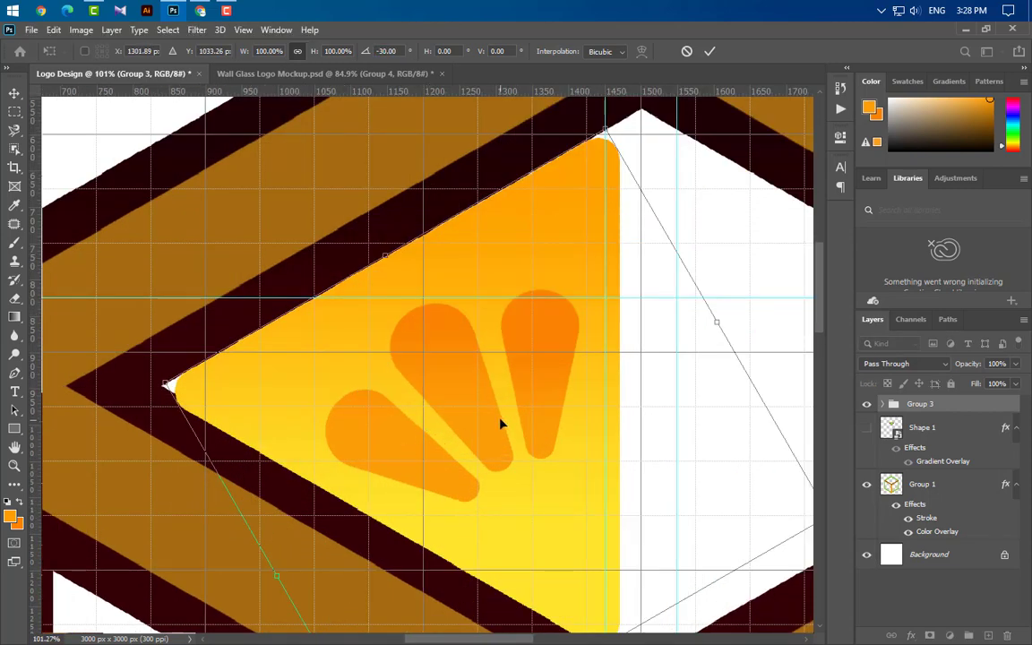
key("Right")
key("Right")
key("Right")
key("Right")
key("Right")
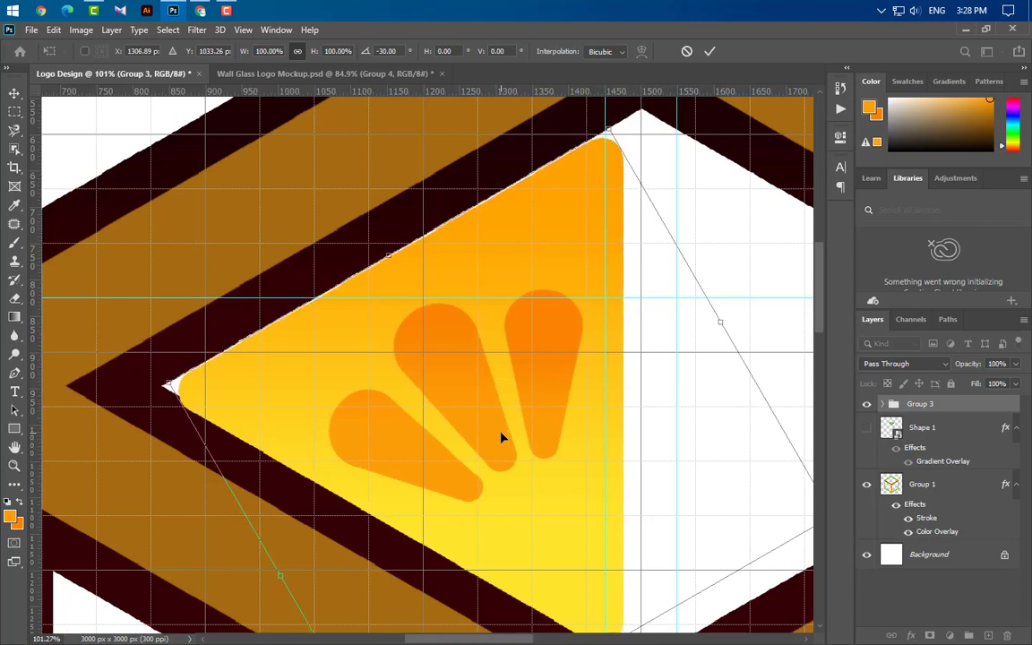
key("Right")
key("Right")
key("Right")
key("Right")
key("Right")
key("Right")
key("Right")
key("Right")
key("Right")
key("Right")
key("Right")
key("Up")
key("Up")
key("Up")
key("Up")
key("Up")
key("Up")
key("Up")
key("Left")
key("Left")
key("Left")
key("Left")
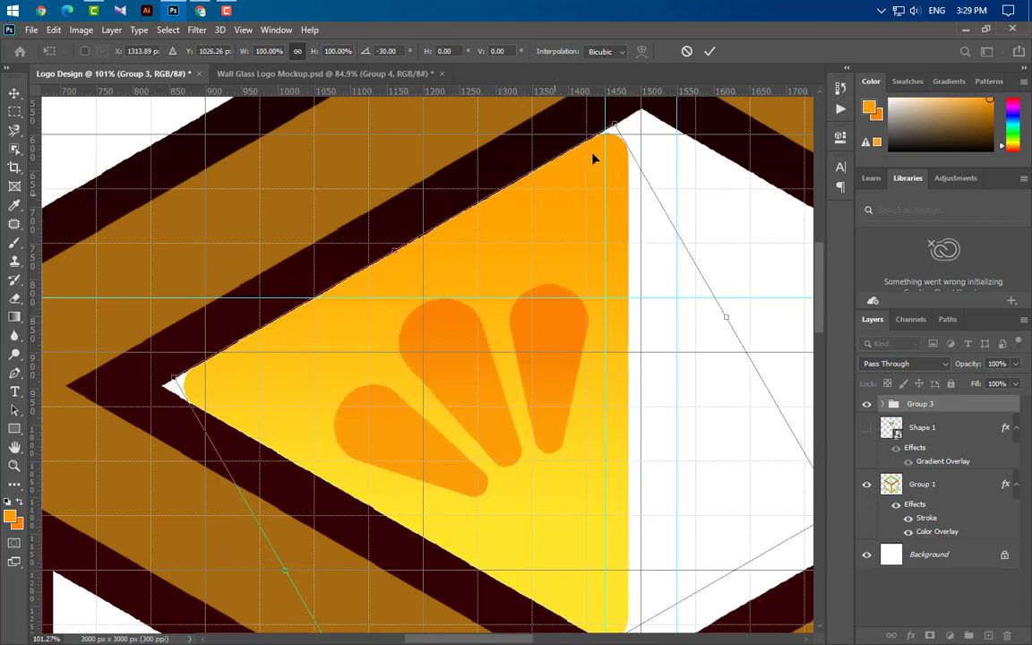
left_click(709, 52)
Step: Add an inside stroke to the Shape 1 copy triangle with a solid colour fill of f19b04
scroll(355, 337, "down", 6)
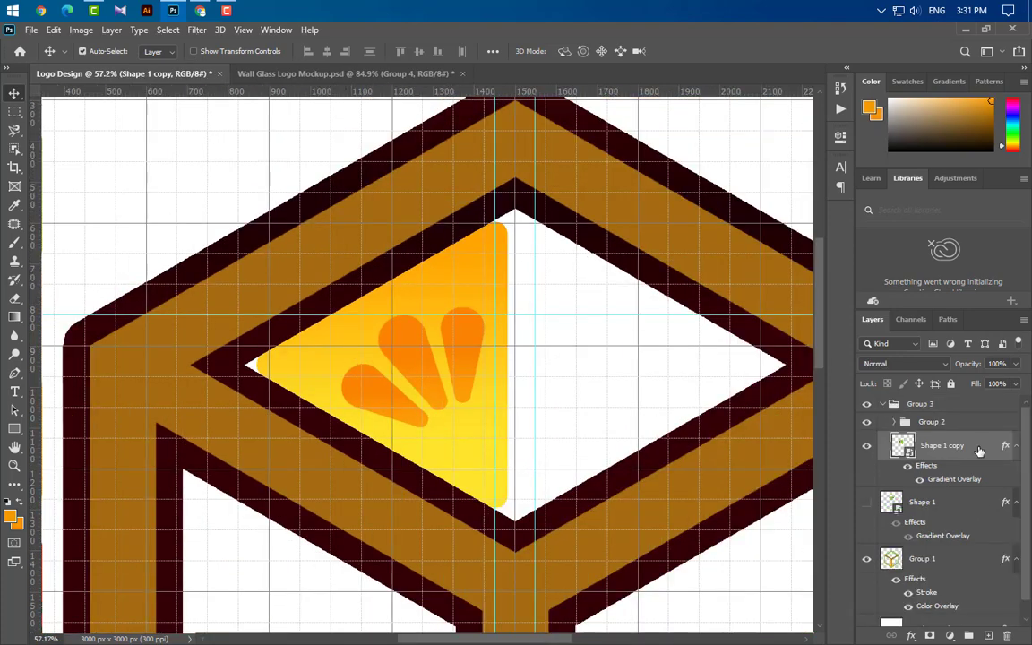
double_click(979, 450)
left_click(498, 322)
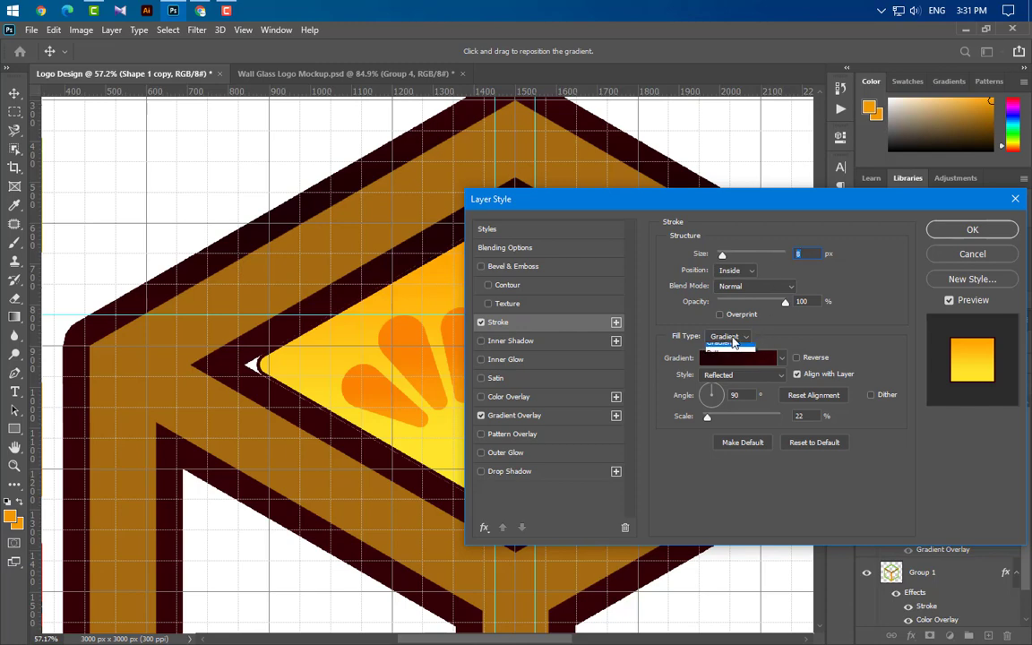
left_click(724, 348)
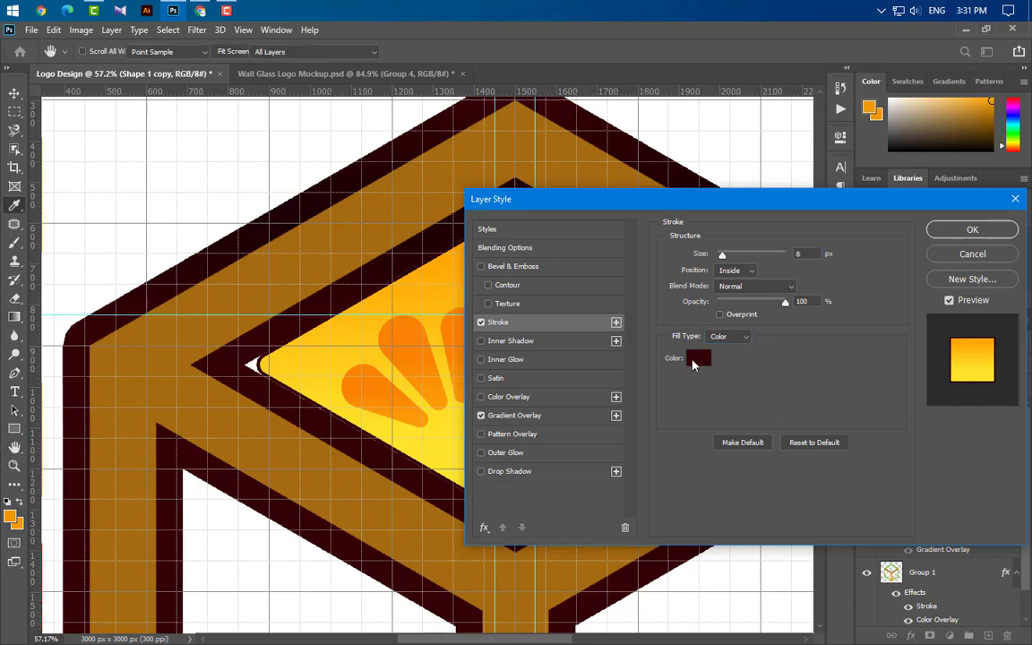
left_click(698, 358)
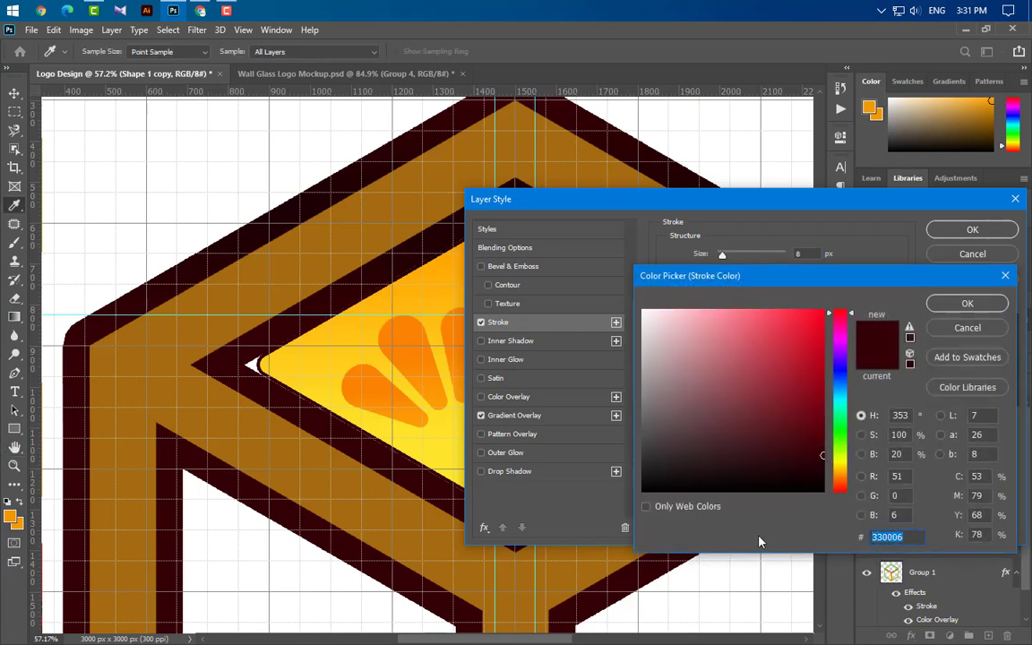
type("f19b04")
left_click(967, 304)
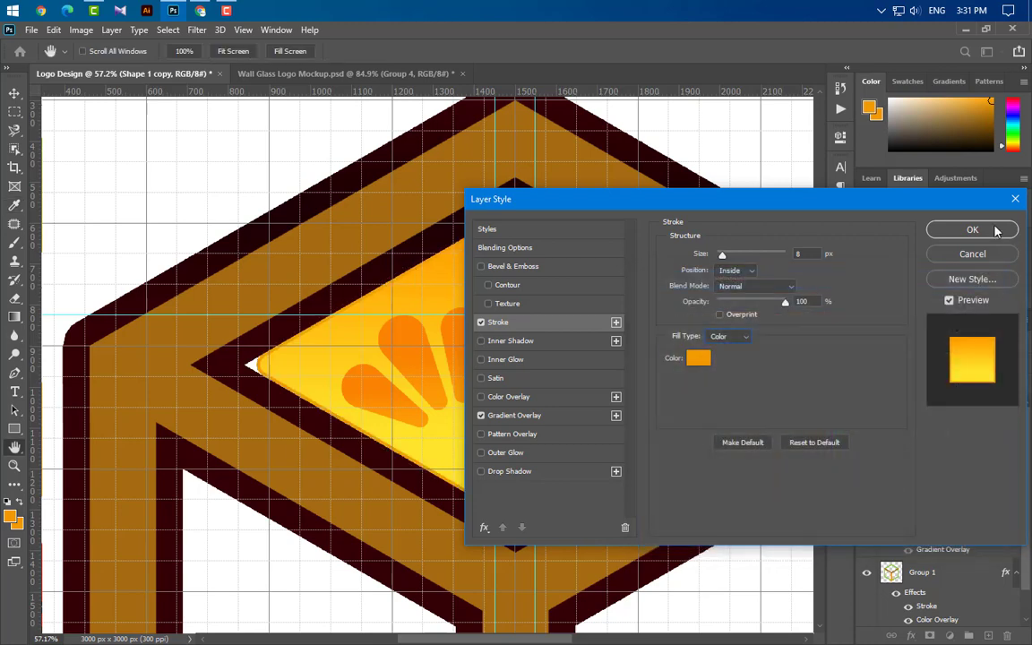
left_click(971, 230)
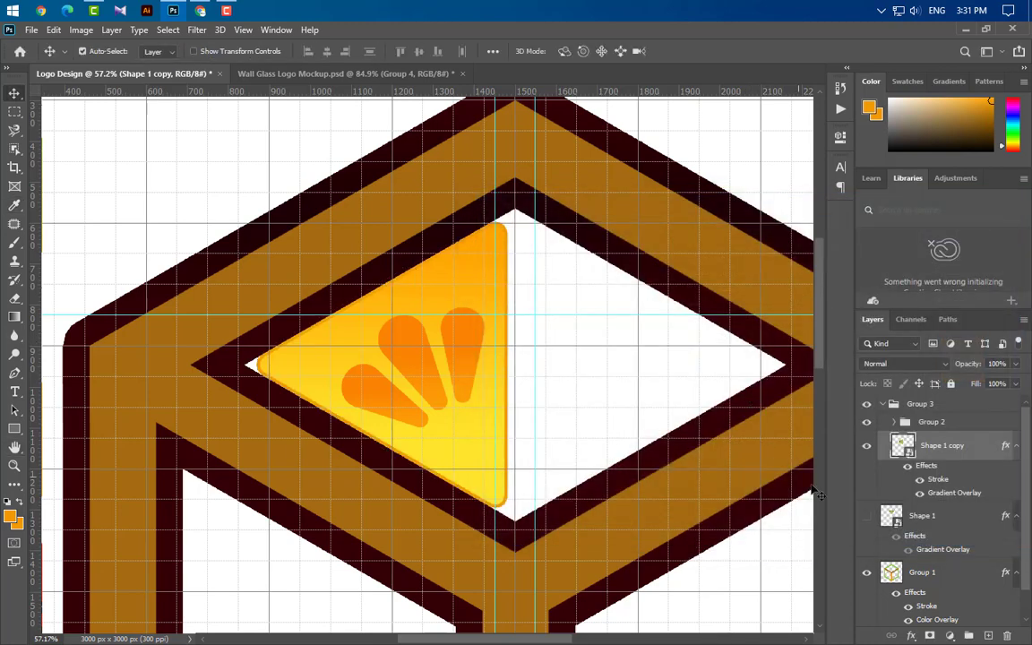
Step: Duplicate Group 3 and flip the copy horizontally
left_click(883, 405)
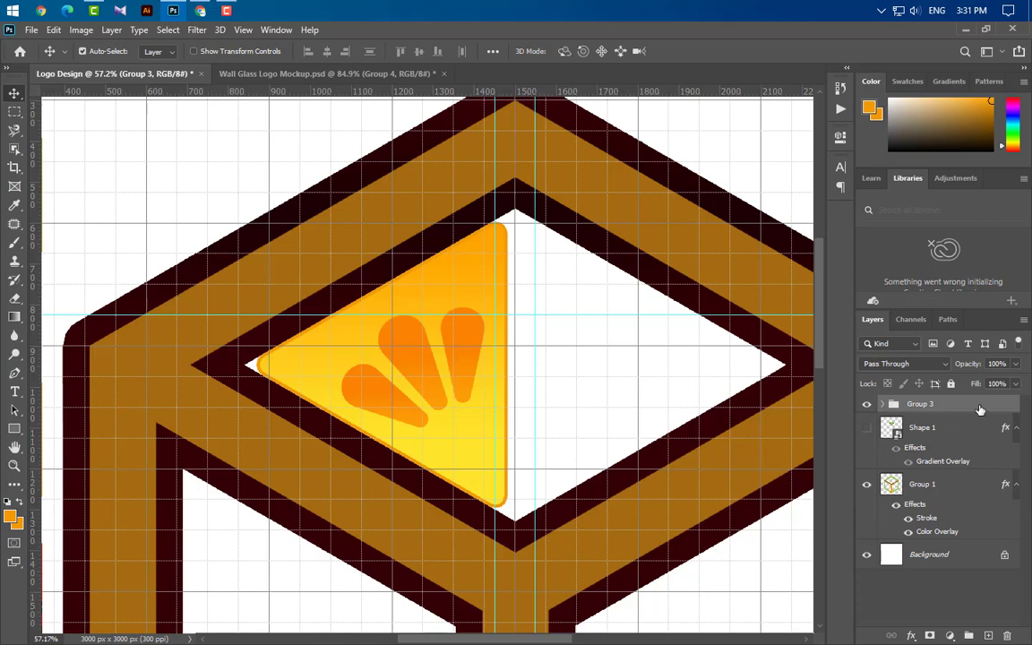
left_click_drag(980, 409, 988, 630)
key("ctrl+t")
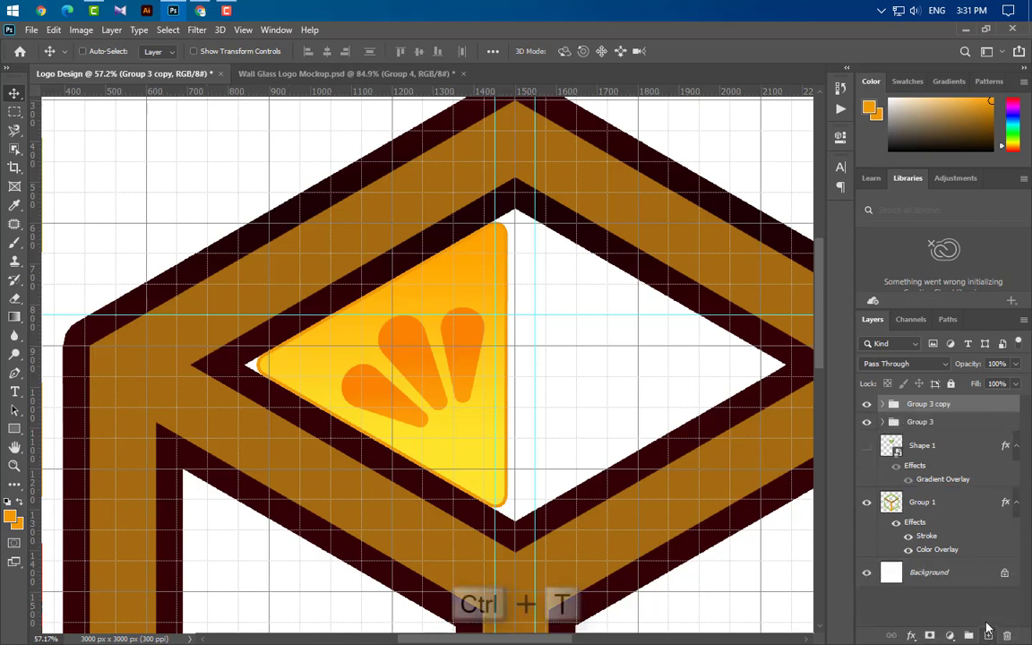
right_click(417, 133)
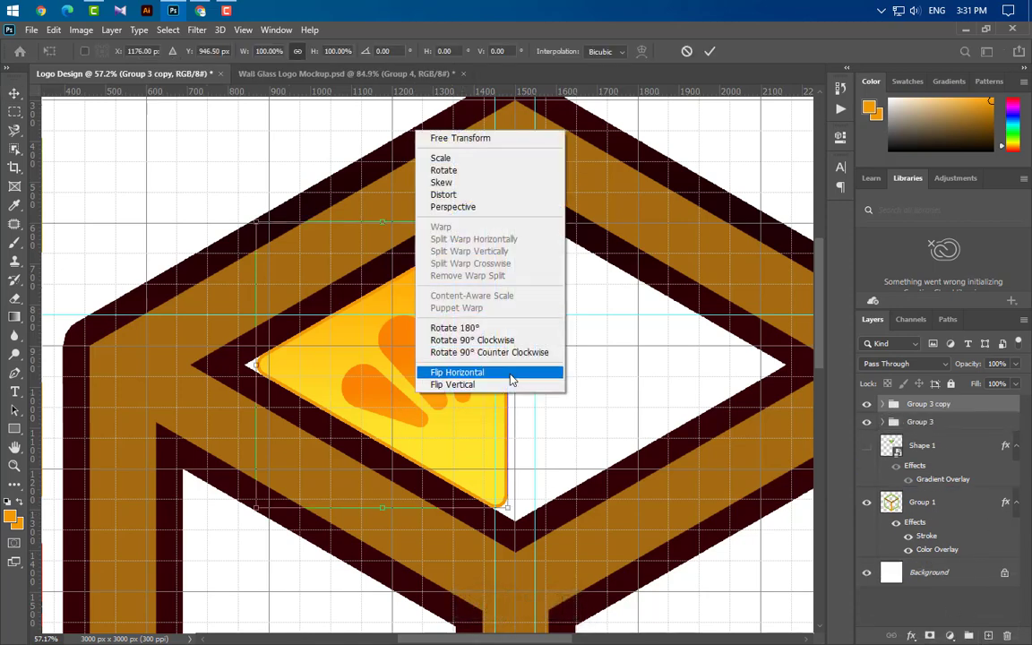
left_click(511, 381)
Step: Shift the flipped slice horizontally into the right half of the top diamond opening, to about X 1825 px
key("Right")
key("Right")
key("Right")
key("Right")
key("Right")
key("Right")
key("Right")
key("Right")
key("Right")
key("Right")
key("Right")
key("Right")
key("Right")
key("Right")
key("Right")
key("Right")
key("Right")
key("Right")
key("Right")
key("Right")
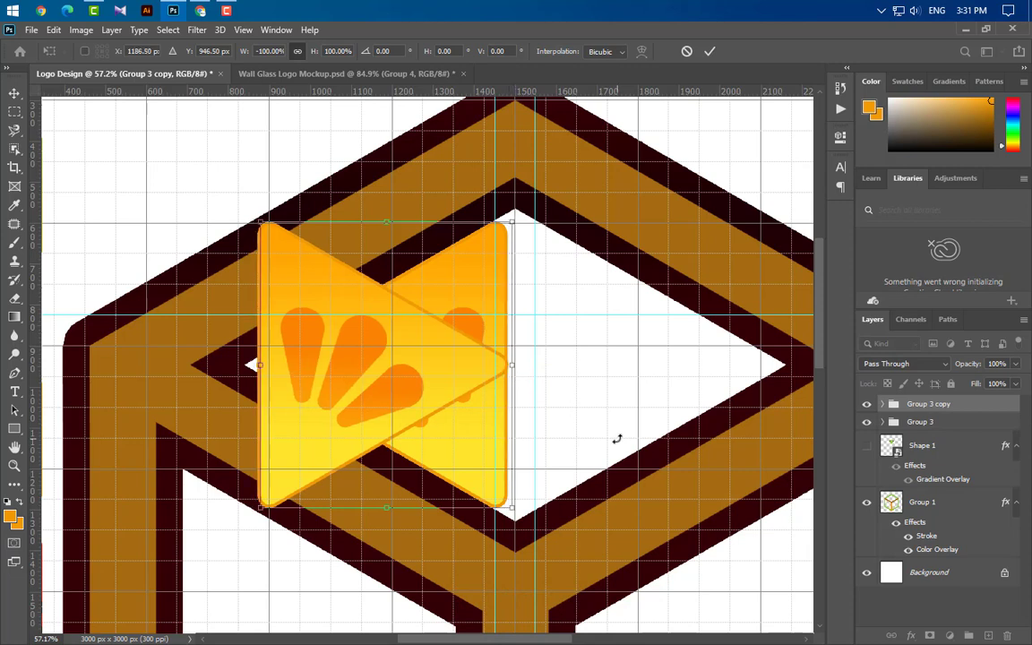
key("Right")
key("Right")
key("Right")
key("Right")
key("Right")
key("Right")
key("Right")
key("Right")
key("Right")
key("Right")
key("Right")
key("Right")
key("Right")
key("Right")
key("Right")
key("Right")
key("Right")
key("Right")
key("Right")
key("Right")
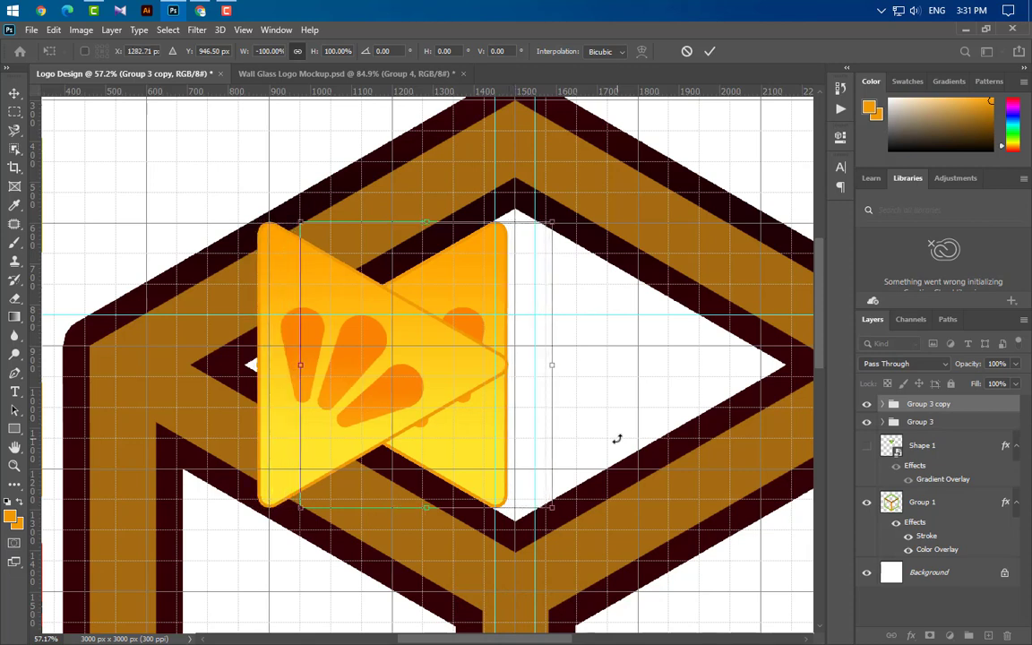
key("Right")
key("Right")
key("Right")
key("Right")
key("Right")
key("Right")
key("Right")
key("Right")
key("Right")
key("Right")
key("Right")
key("Right")
key("Right")
key("Right")
key("Right")
key("Right")
key("Right")
key("Right")
key("Right")
key("Right")
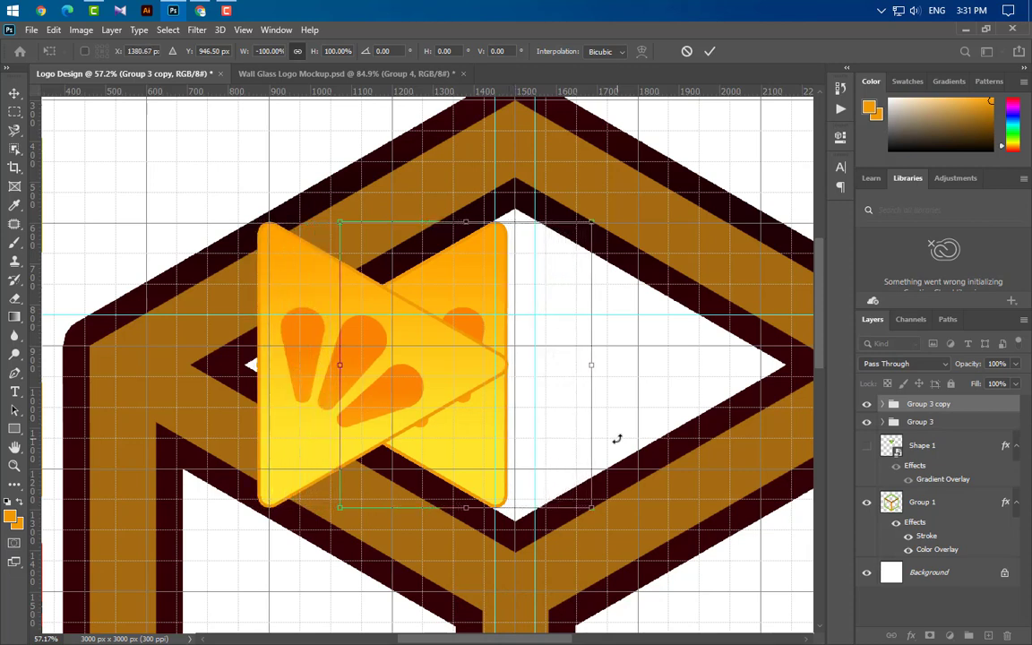
key("Right")
key("Right")
key("Right")
key("Right")
key("Right")
key("Right")
key("Right")
key("Right")
key("Right")
key("Right")
key("Right")
key("Right")
key("Right")
key("Right")
key("Right")
key("Right")
key("Right")
key("Right")
key("Right")
key("Right")
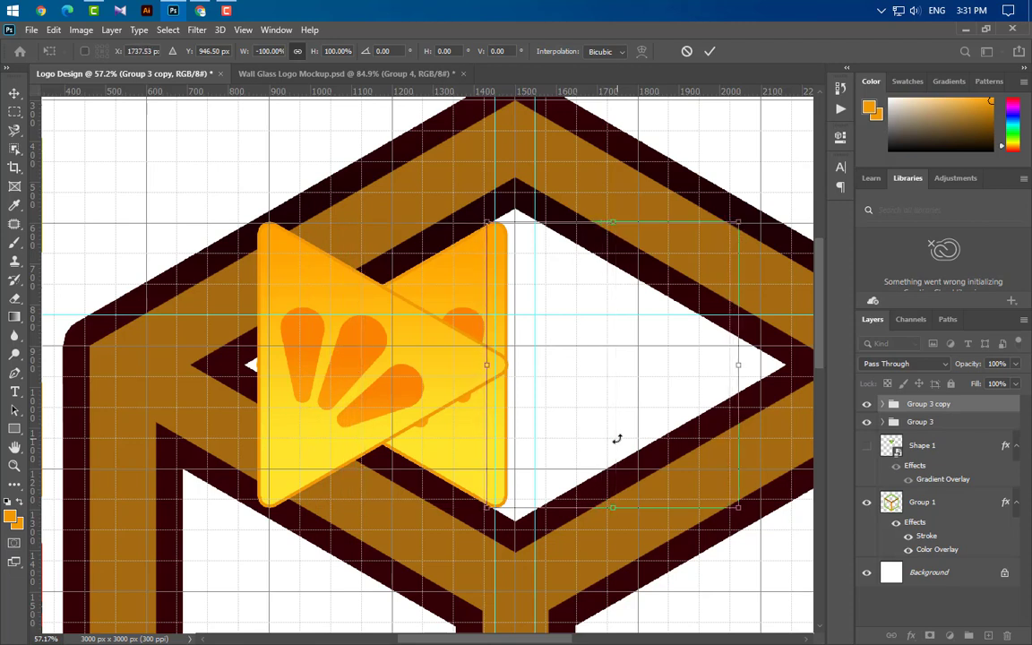
key("Right")
key("Right")
key("Right")
key("Right")
key("Right")
key("Right")
key("Right")
key("Right")
key("Right")
key("Right")
key("Right")
key("Right")
key("Right")
key("Right")
key("Right")
key("Right")
key("Right")
key("Right")
key("Right")
key("Right")
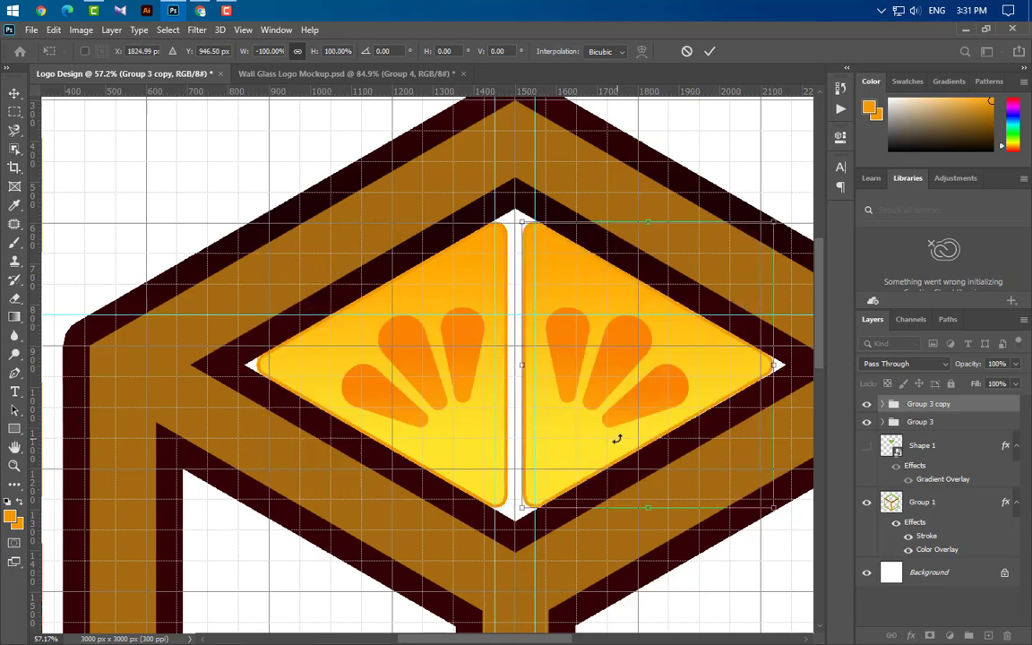
left_click(709, 52)
left_click(447, 387)
Step: Show the hidden Shape 1 triangle and move it into the cube's right face, to about X 1894 px, Y 1659 px
scroll(538, 486, "down", 10)
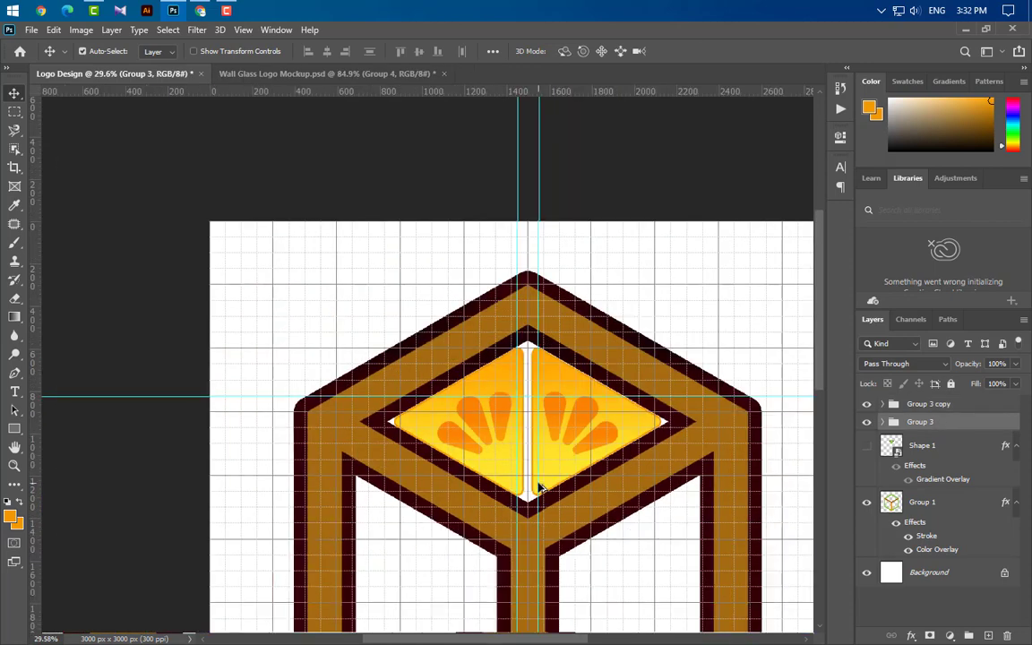
scroll(423, 482, "up", 3)
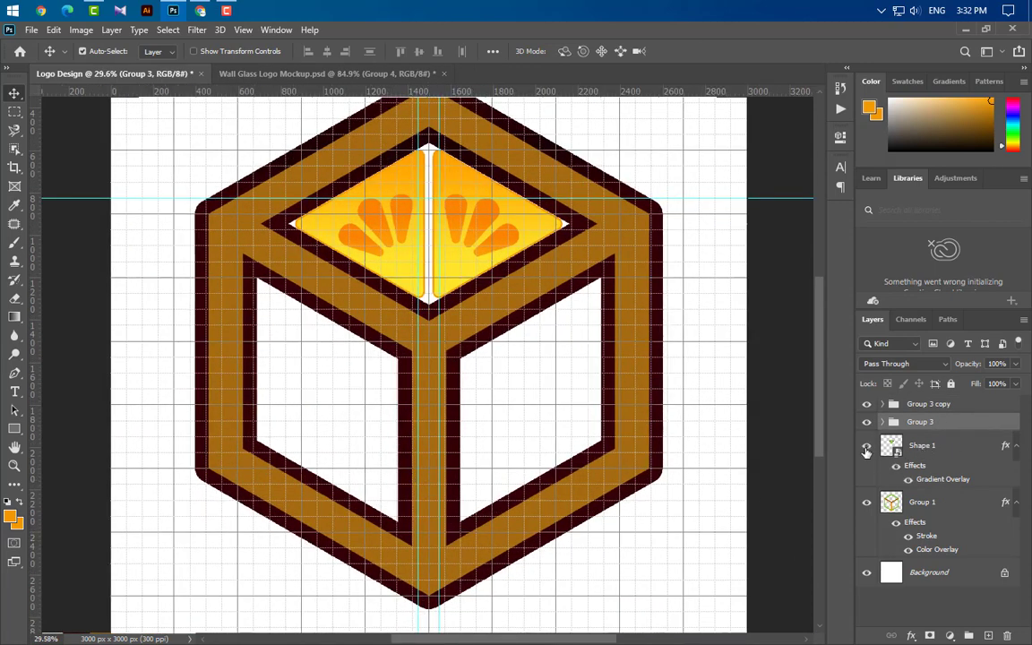
left_click(866, 446)
left_click(968, 447)
key("ctrl+t")
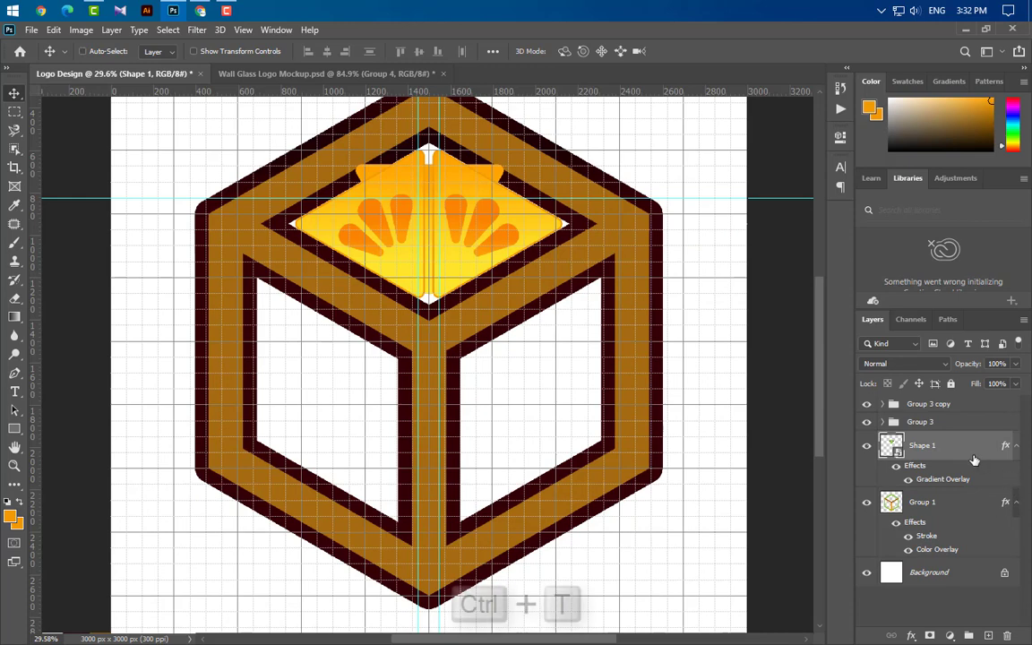
left_click_drag(448, 232, 548, 410)
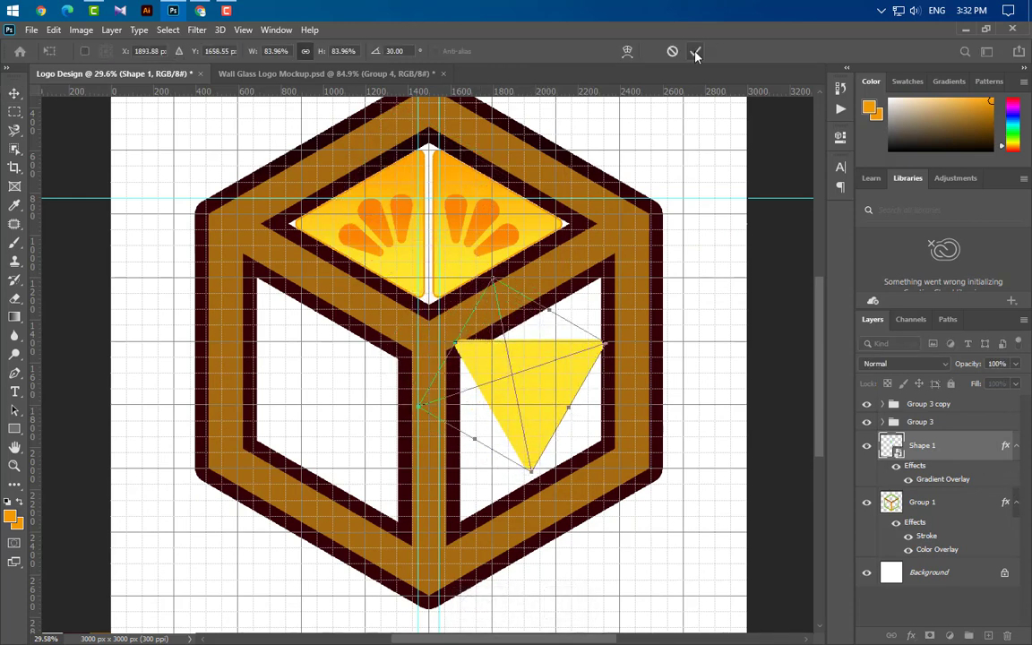
key("Return")
Step: Change the start stop of the Shape 1 triangle's gradient overlay from orange to dark green 6b9d1c
scroll(540, 466, "up", 5)
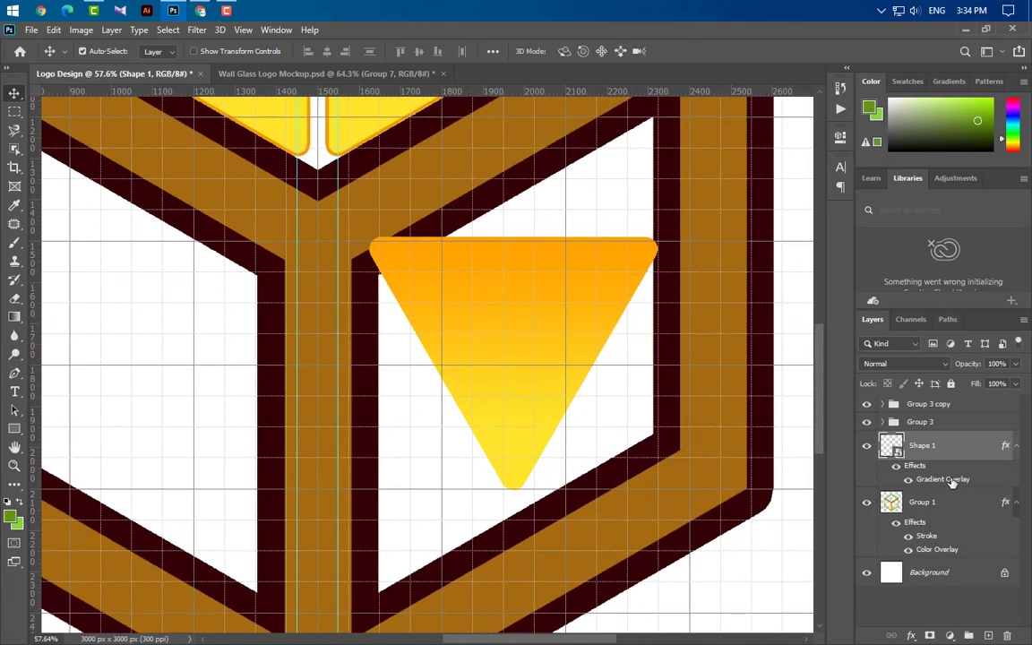
double_click(953, 481)
left_click(747, 387)
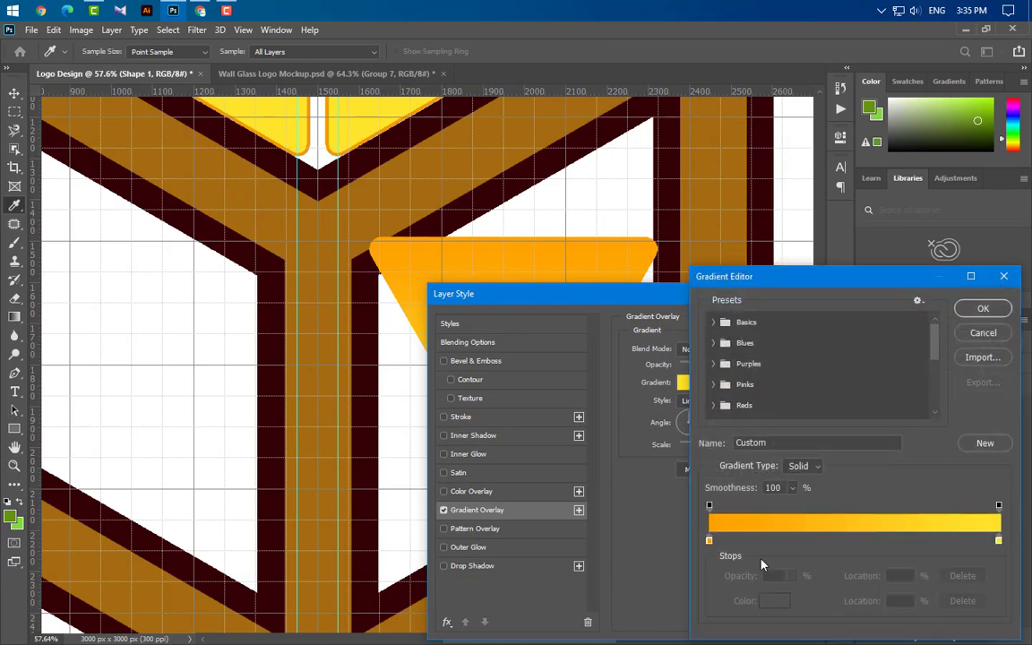
double_click(710, 542)
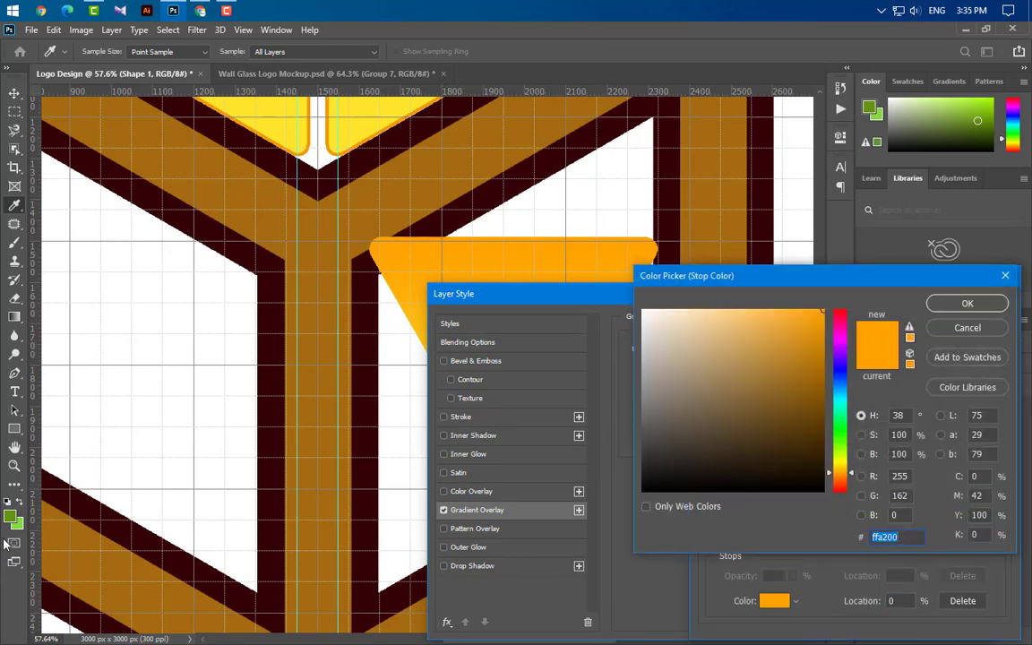
left_click(10, 519)
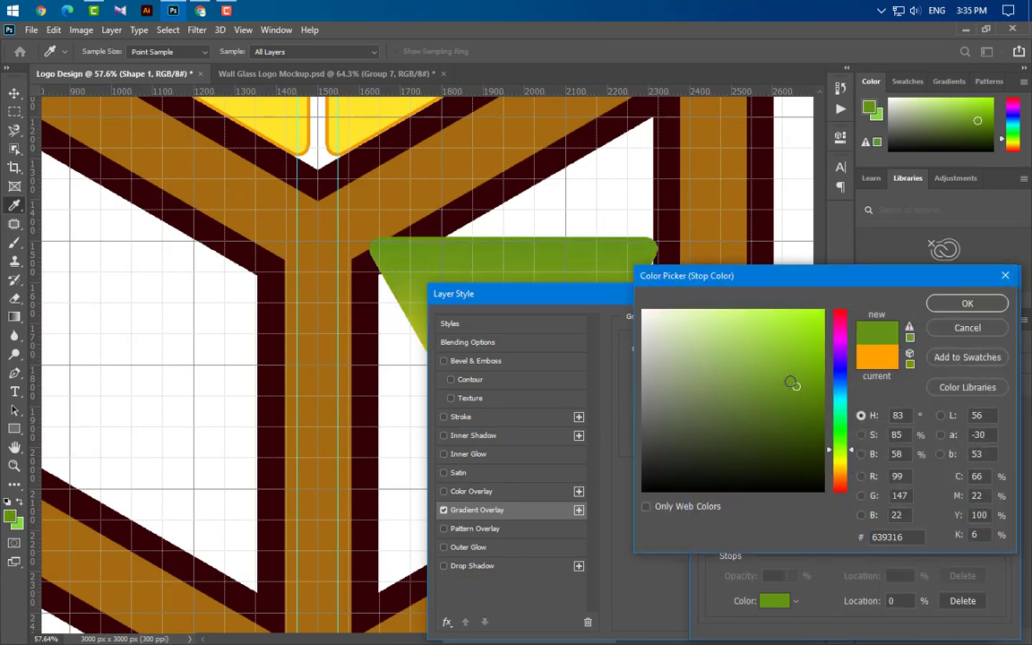
left_click(967, 303)
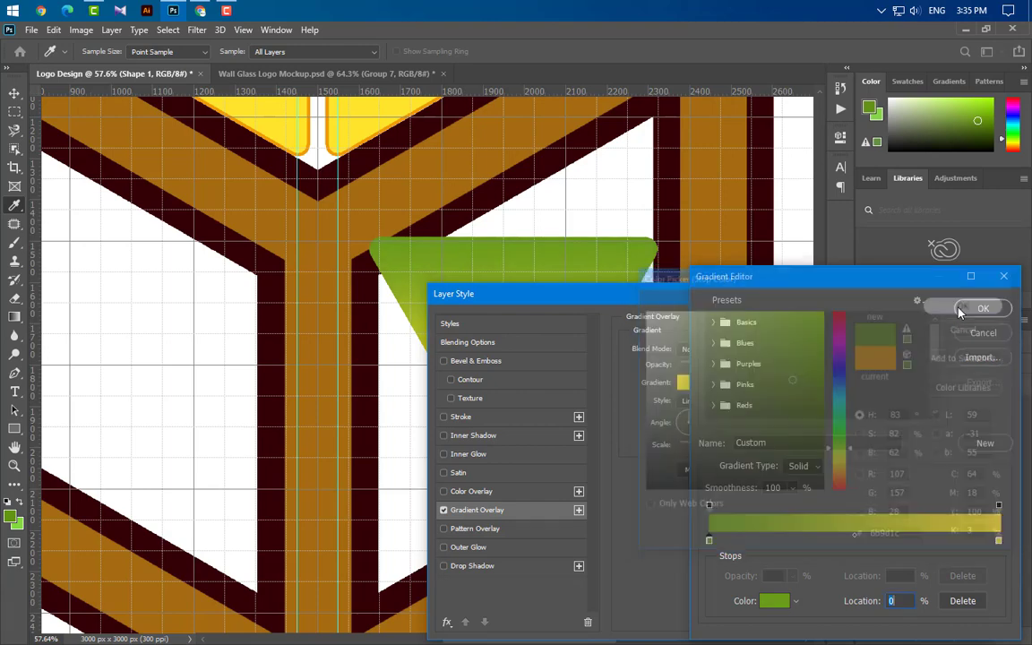
Step: Set the end stop of the Shape 1 triangle's gradient to light green 86d845 and accept the gradient
double_click(999, 542)
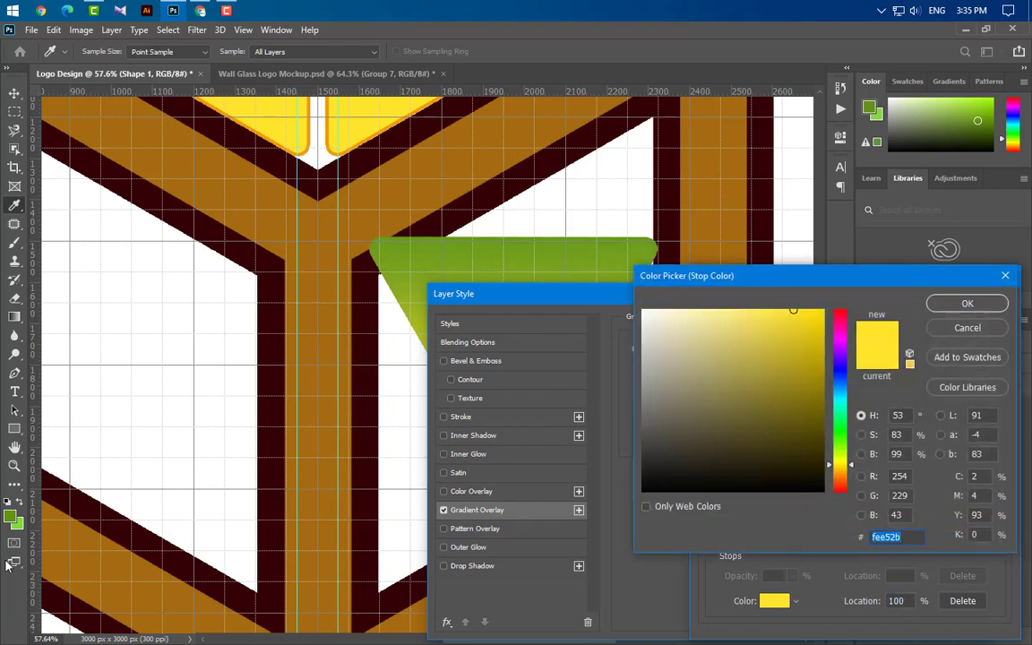
left_click(376, 274)
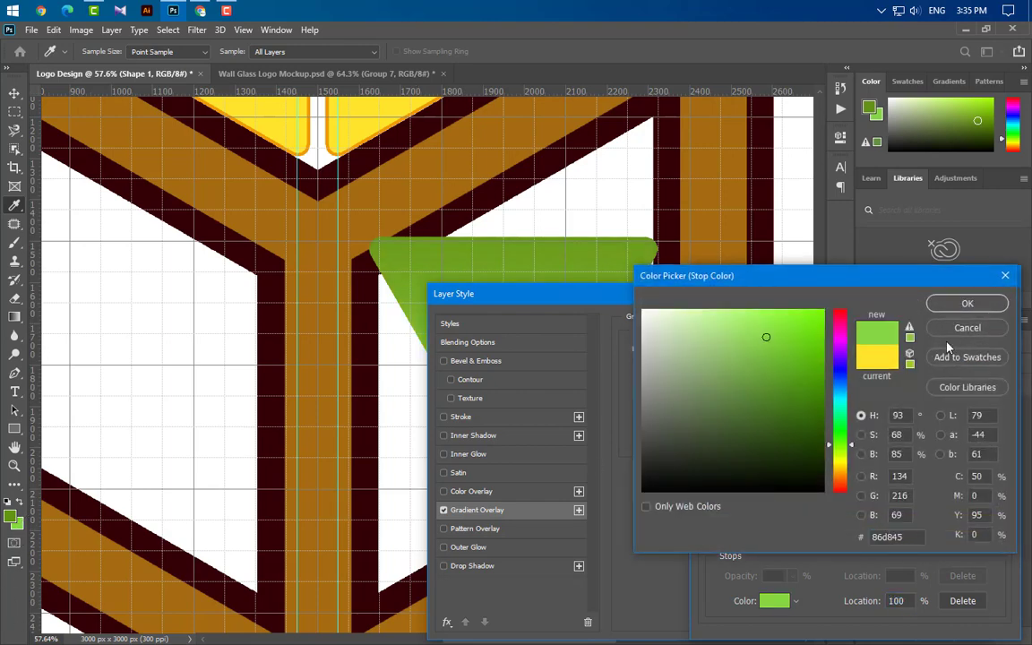
left_click(967, 303)
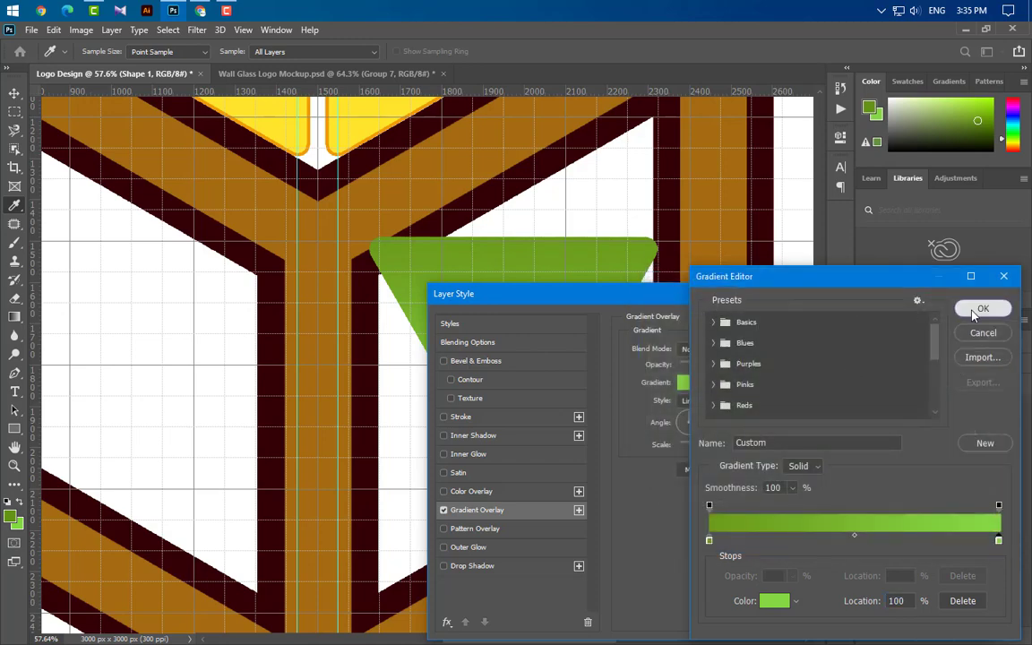
left_click(983, 308)
Step: Add an 8 px stroke to the Shape 1 triangle with its position set to Inside
mouse_move(650, 299)
left_mouse_down()
mouse_move(892, 254)
mouse_move(889, 246)
left_mouse_up()
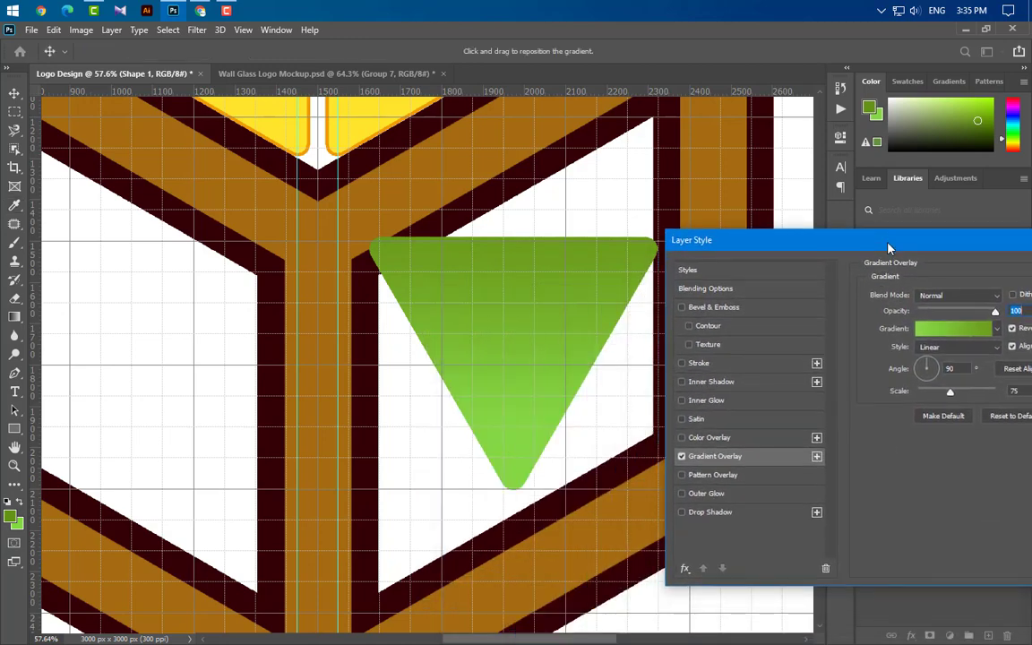
left_click(724, 367)
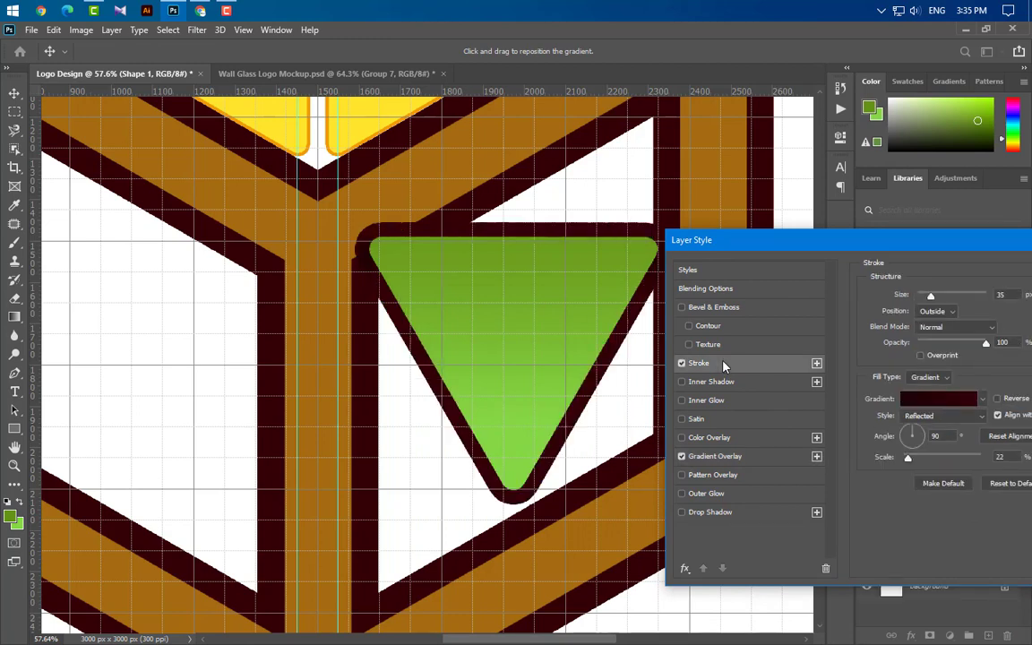
left_click(936, 312)
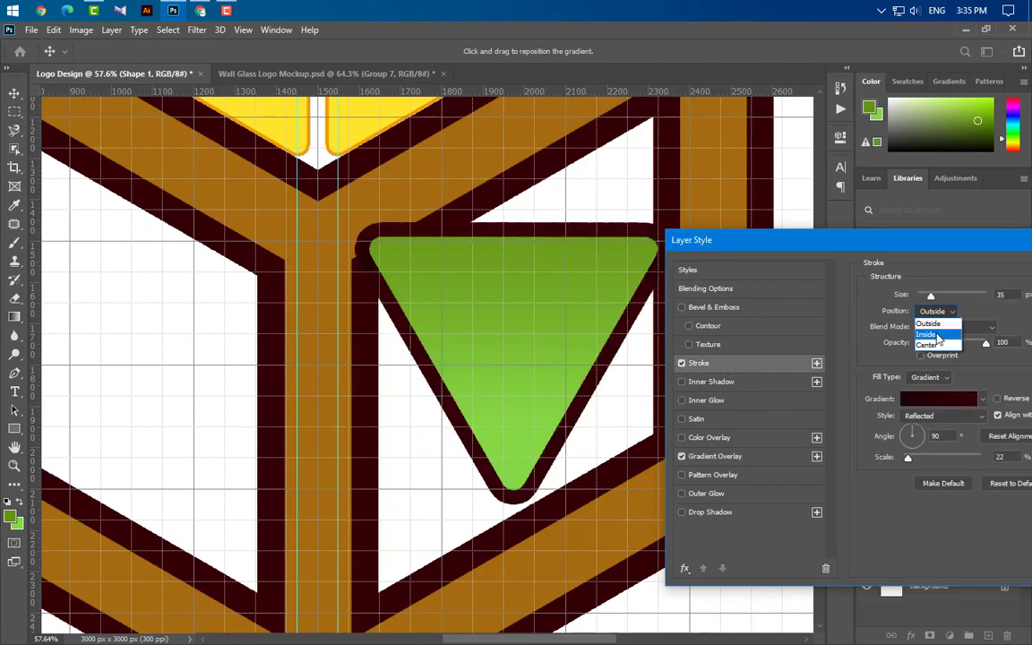
left_click(926, 334)
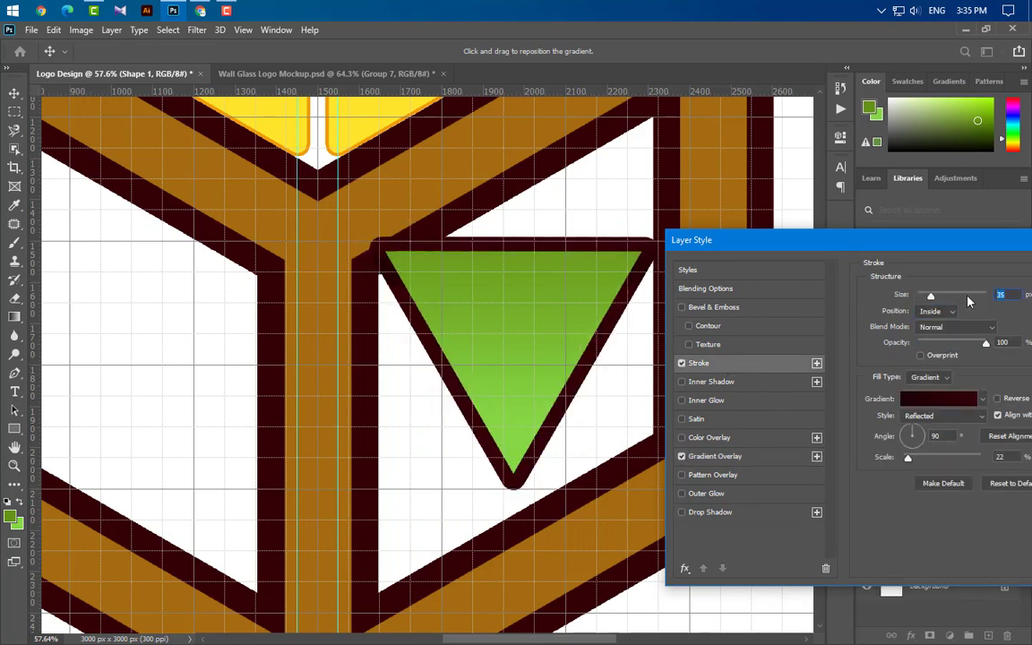
type("8")
Step: Change the triangle's stroke to a solid colour fill of green 639316 and apply the layer style
left_click(936, 379)
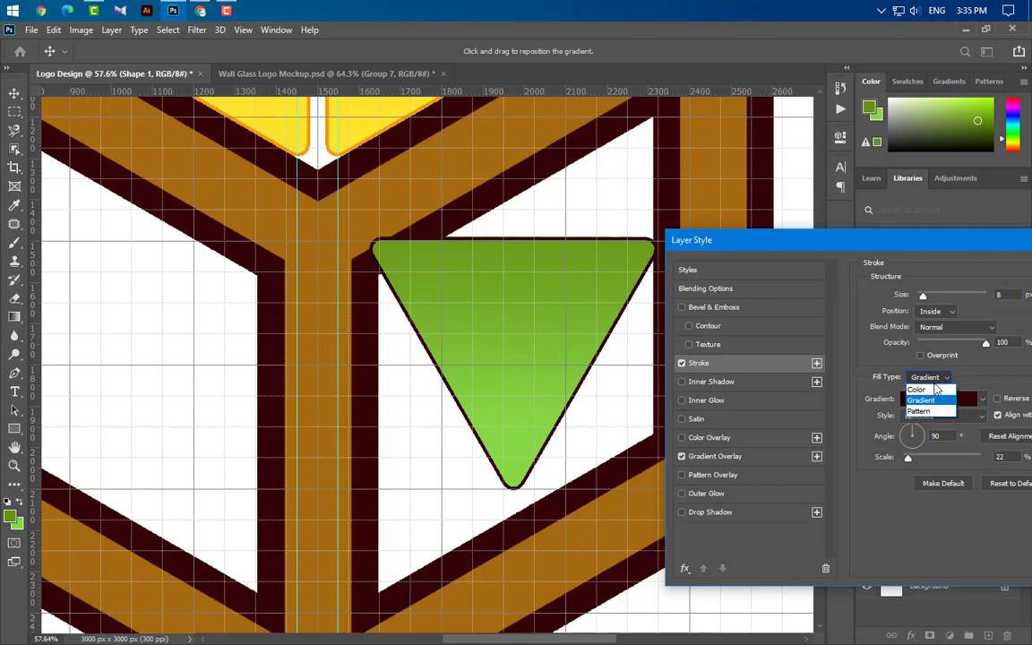
left_click(930, 390)
left_click(900, 401)
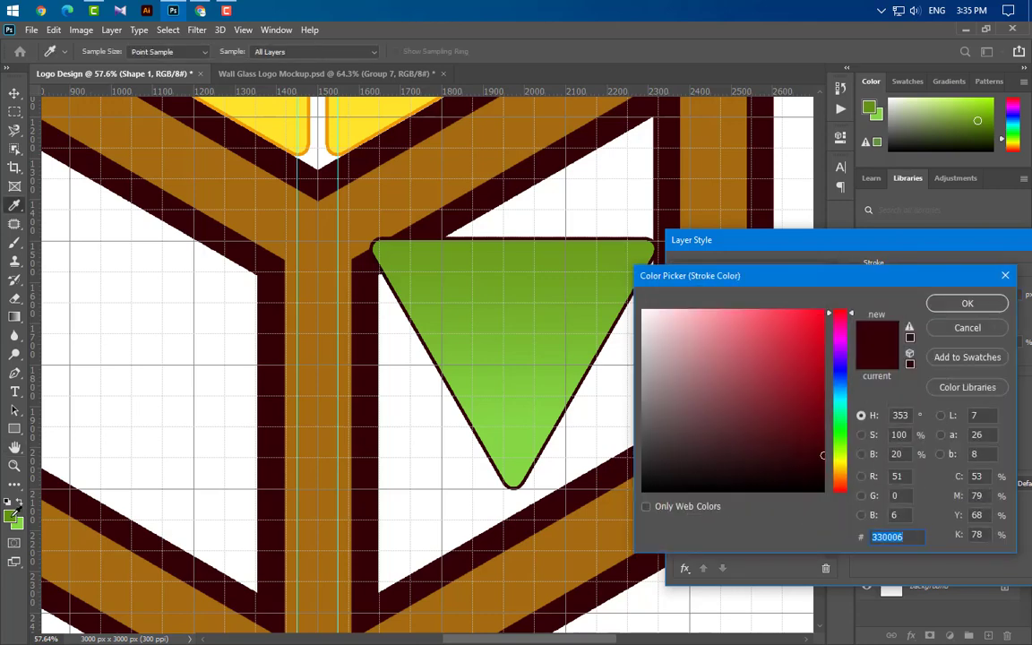
left_click(11, 517)
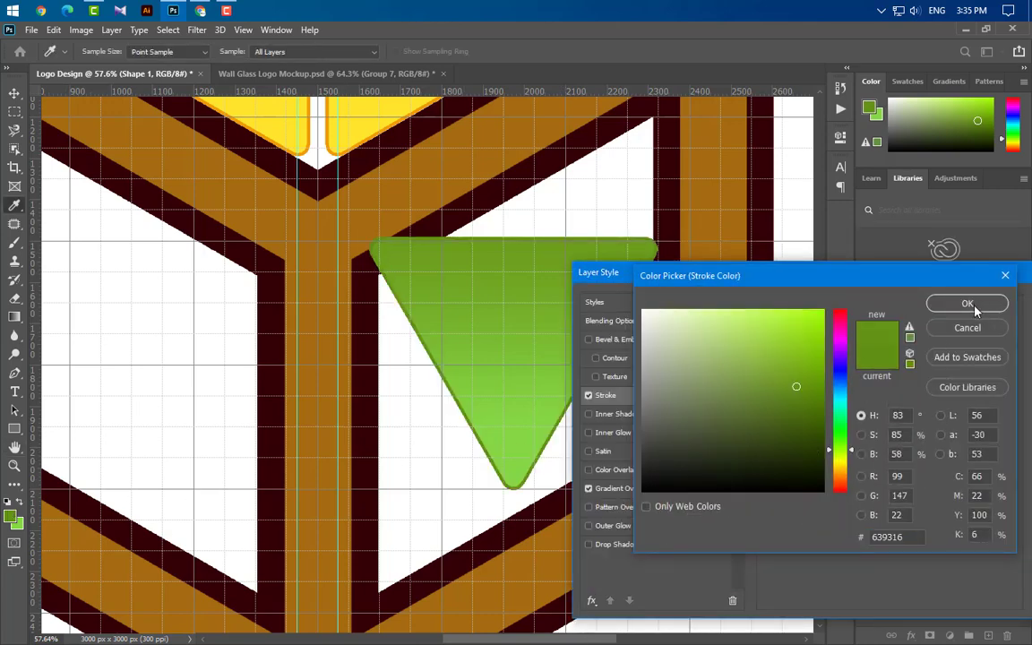
left_click(975, 307)
left_click(947, 301)
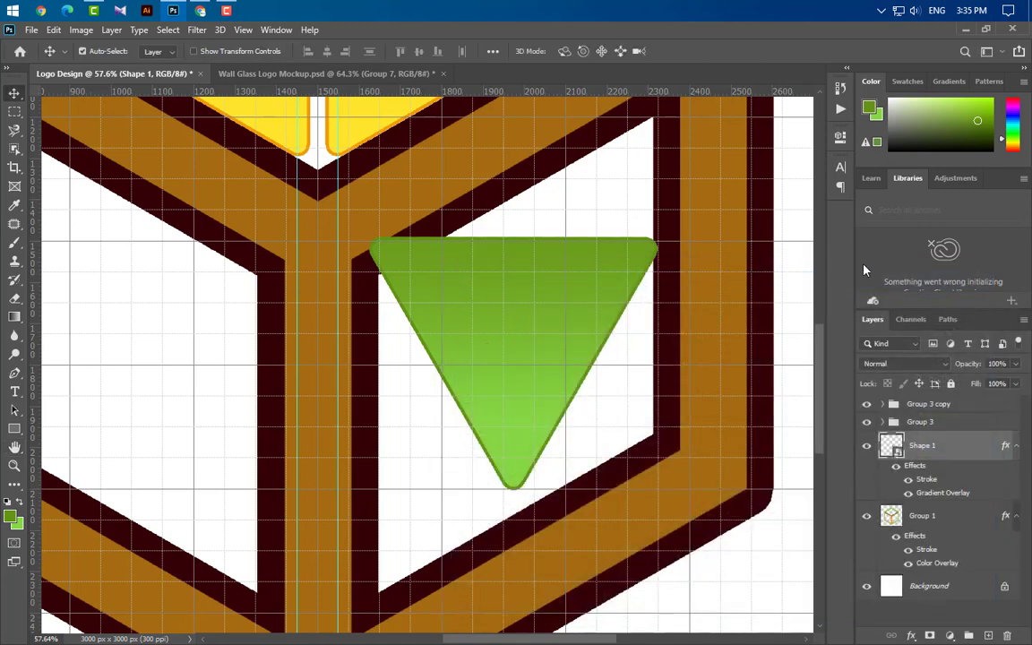
Step: Draw a narrow vertical ellipse about 14 px wide and 199 px high in the middle of the green triangle
scroll(546, 315, "up", 3)
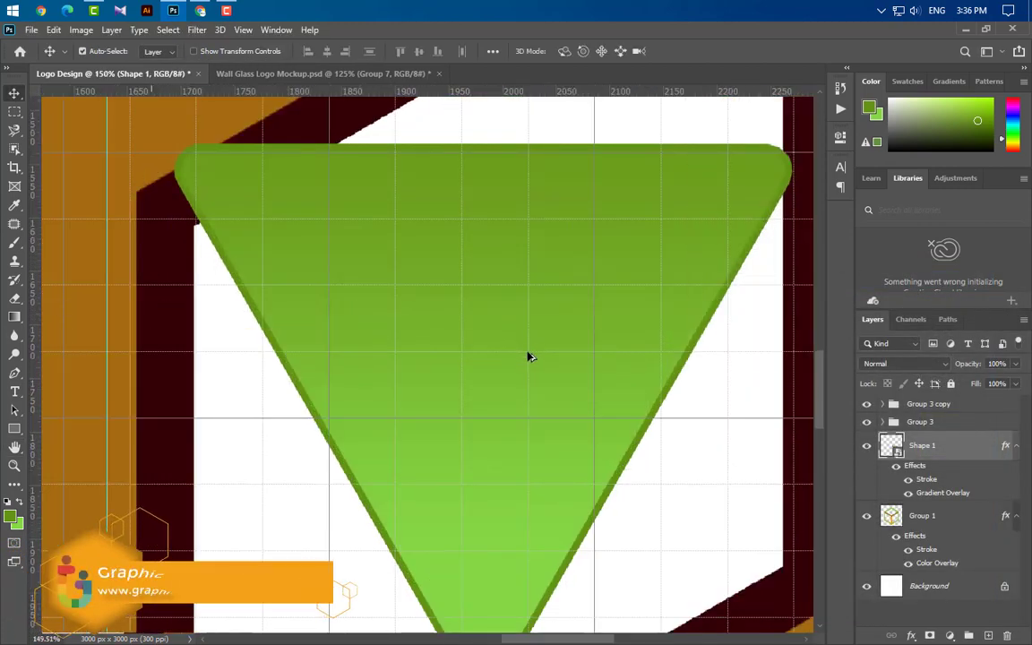
left_click(15, 429)
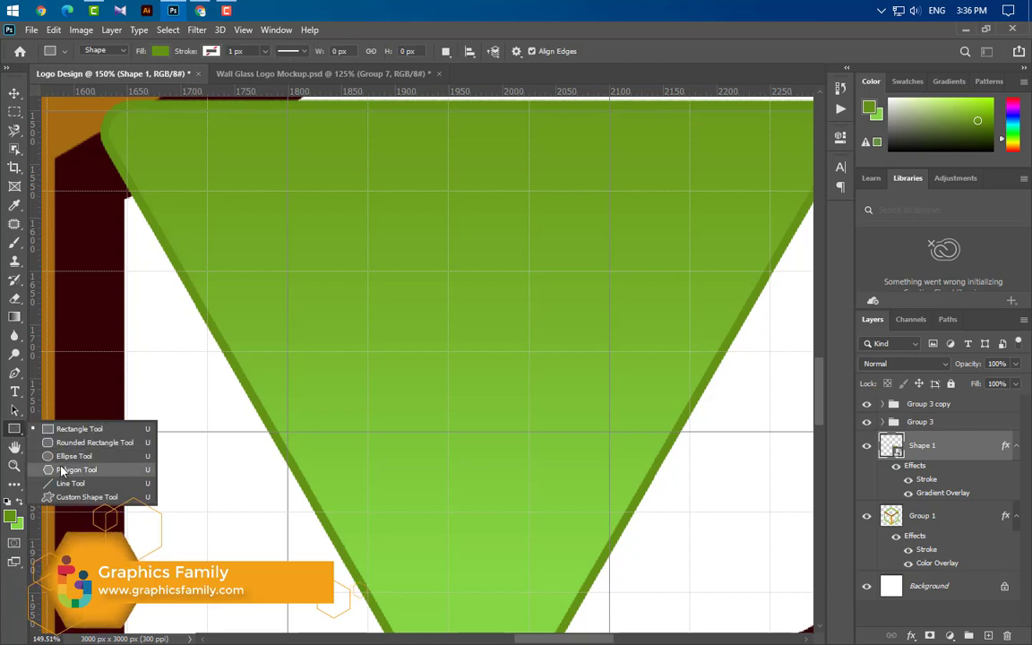
left_click(73, 456)
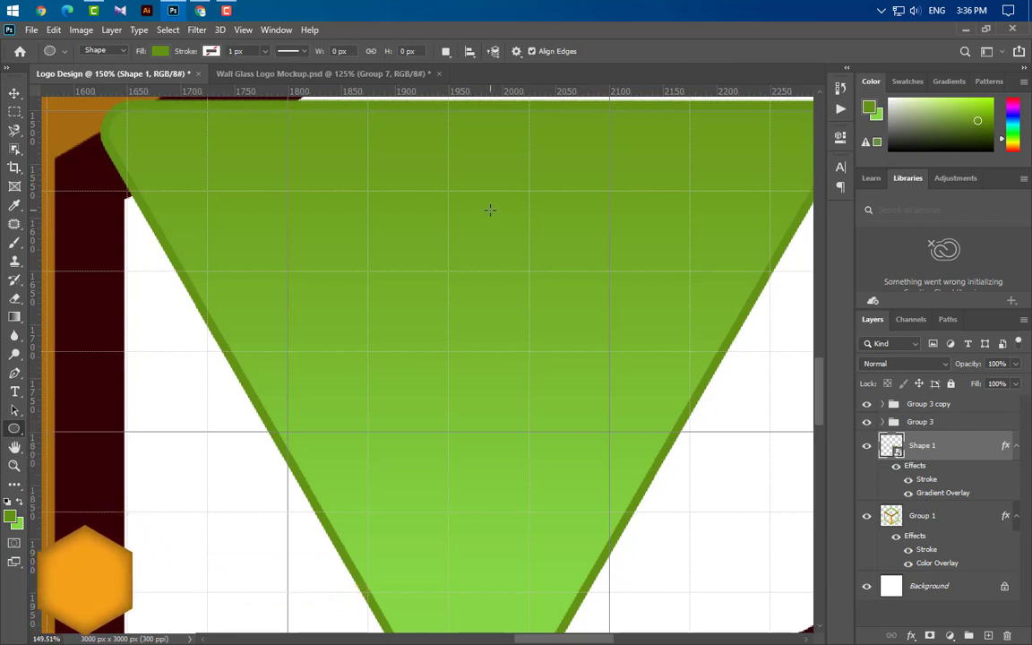
left_click_drag(482, 272, 488, 483)
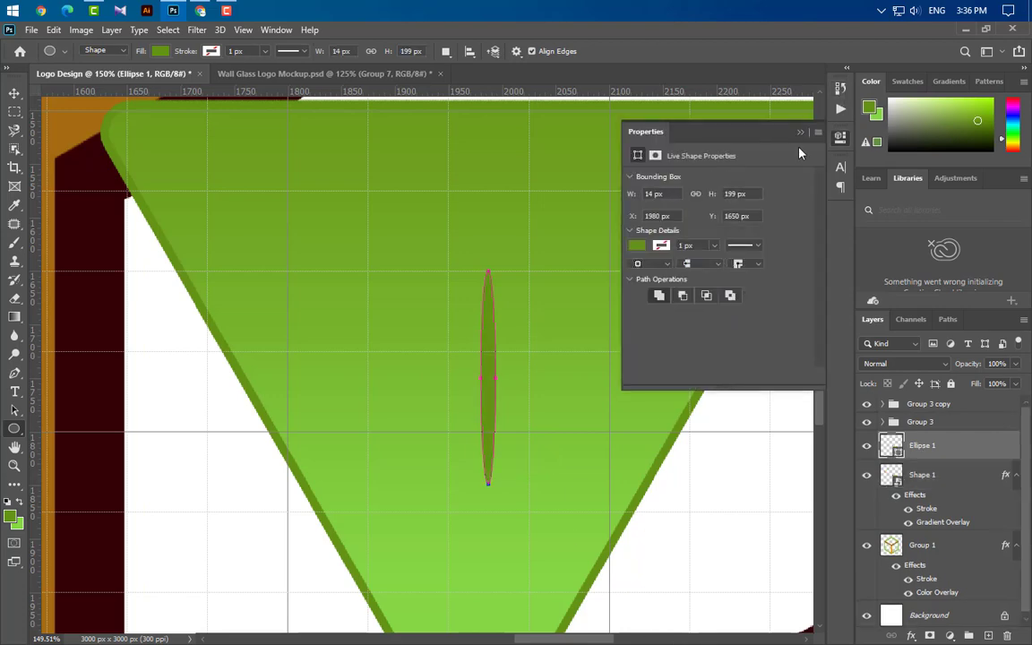
left_click(800, 132)
double_click(990, 458)
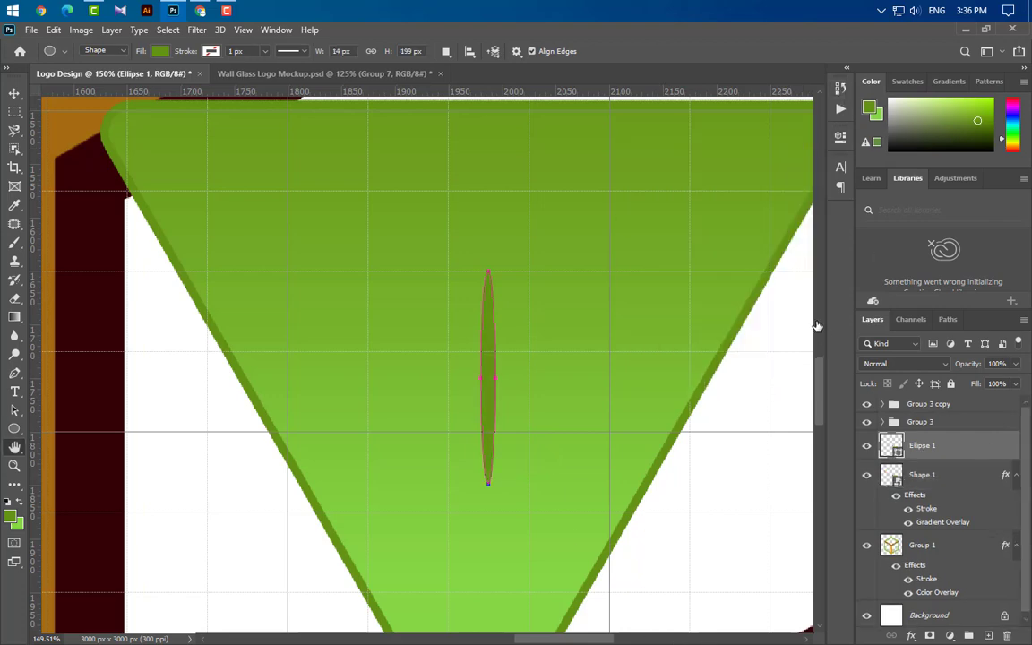
Step: Add a Gradient Overlay to the narrow ellipse layer and set the gradient style to Reflected
left_click_drag(560, 269, 730, 190)
left_click(720, 410)
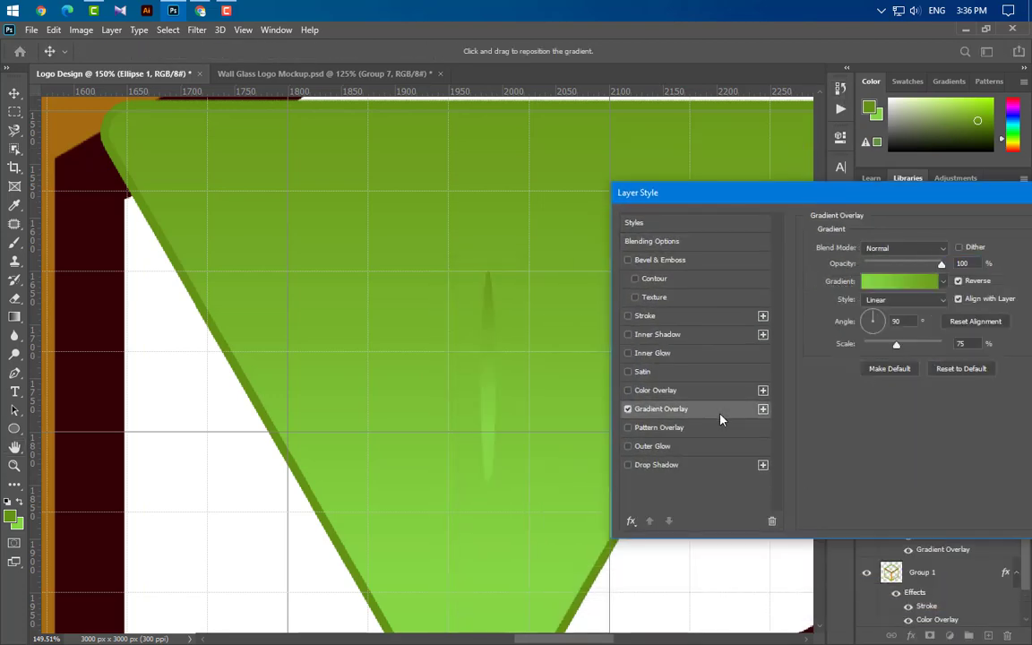
left_click(903, 299)
left_click(896, 342)
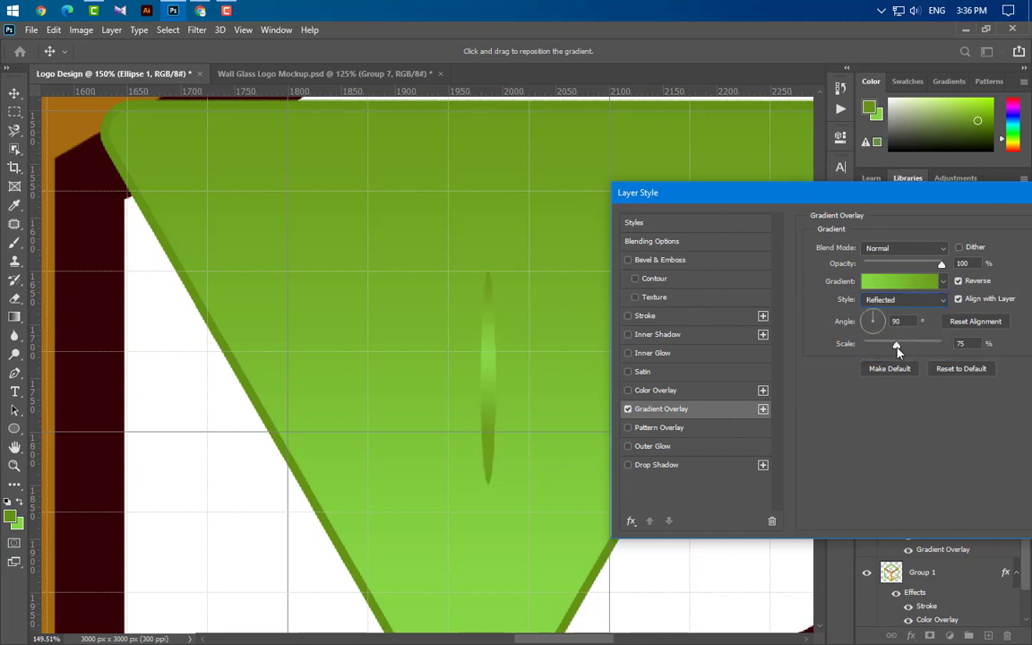
Step: Recolour the overlay gradient with 5c8a12 at the start stop and 72c133 at the end stop
left_click(893, 283)
double_click(710, 541)
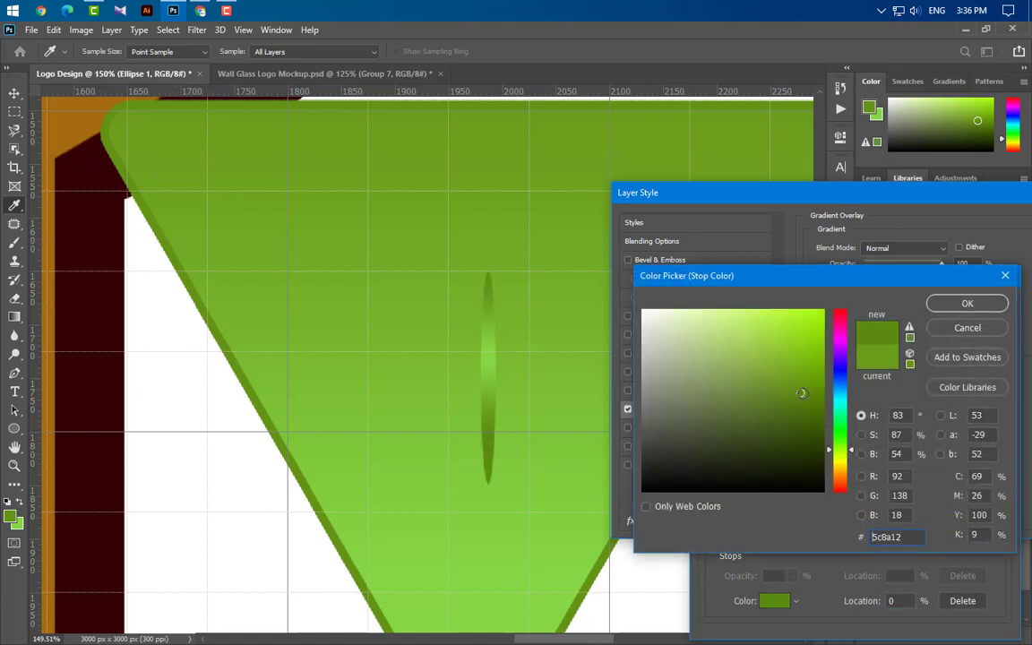
left_click(980, 307)
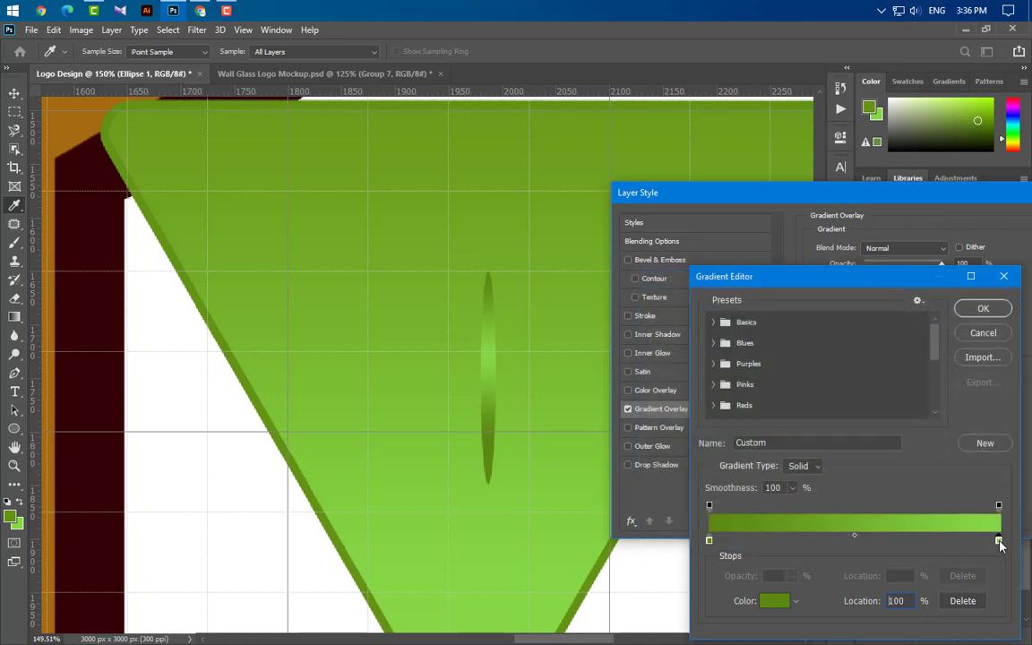
double_click(999, 542)
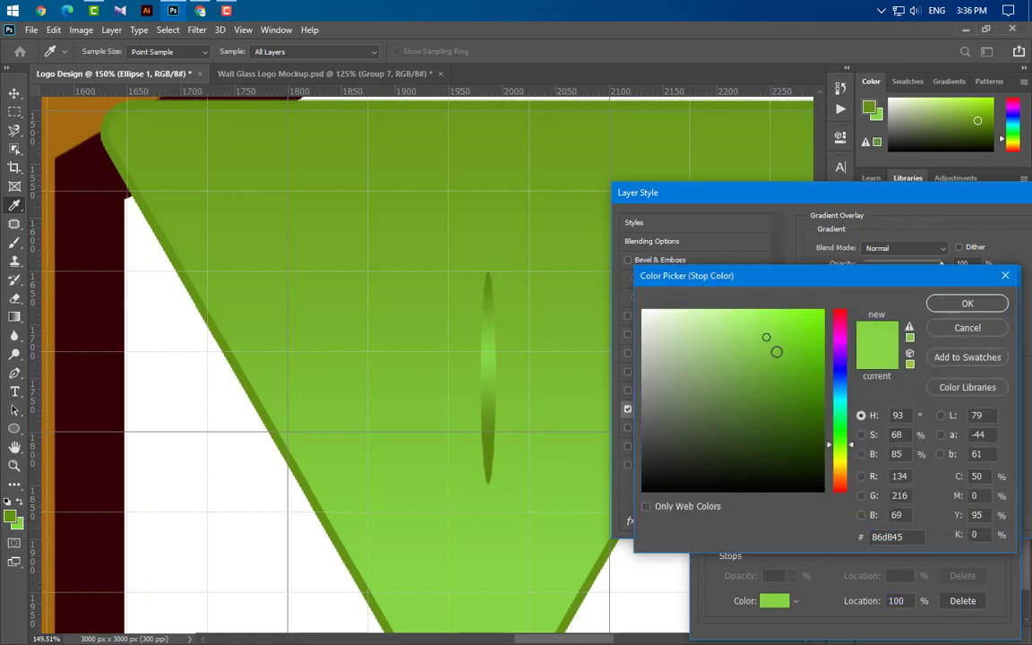
left_click(777, 354)
left_click(964, 309)
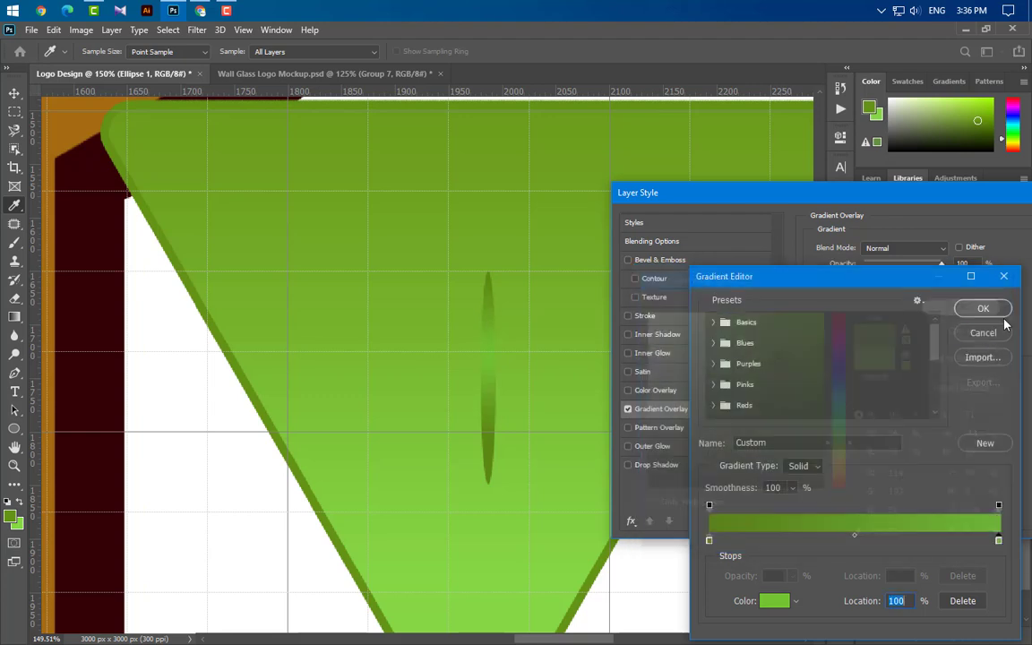
left_click(983, 310)
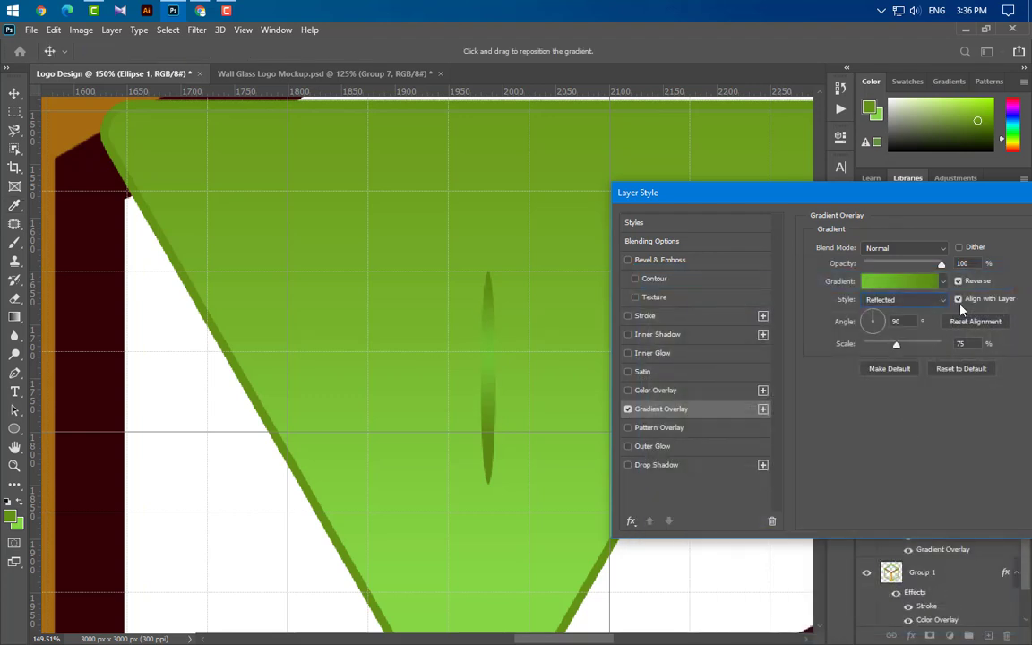
Step: Turn off the gradient's Reverse option, set its end stop to 72a520, and apply the layer style
left_click(957, 280)
left_click(891, 281)
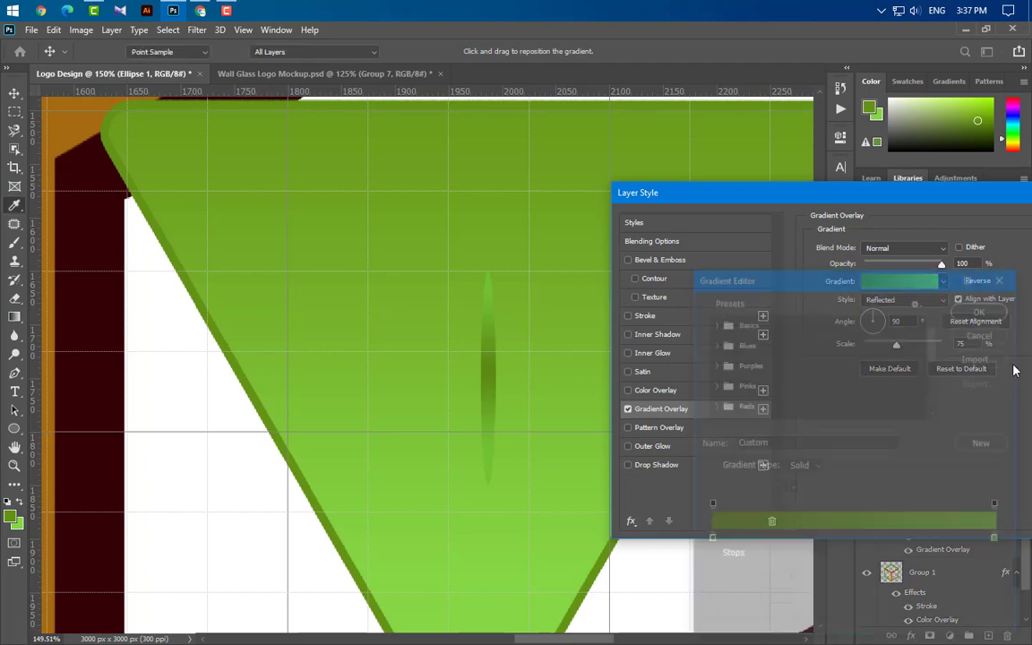
double_click(1000, 542)
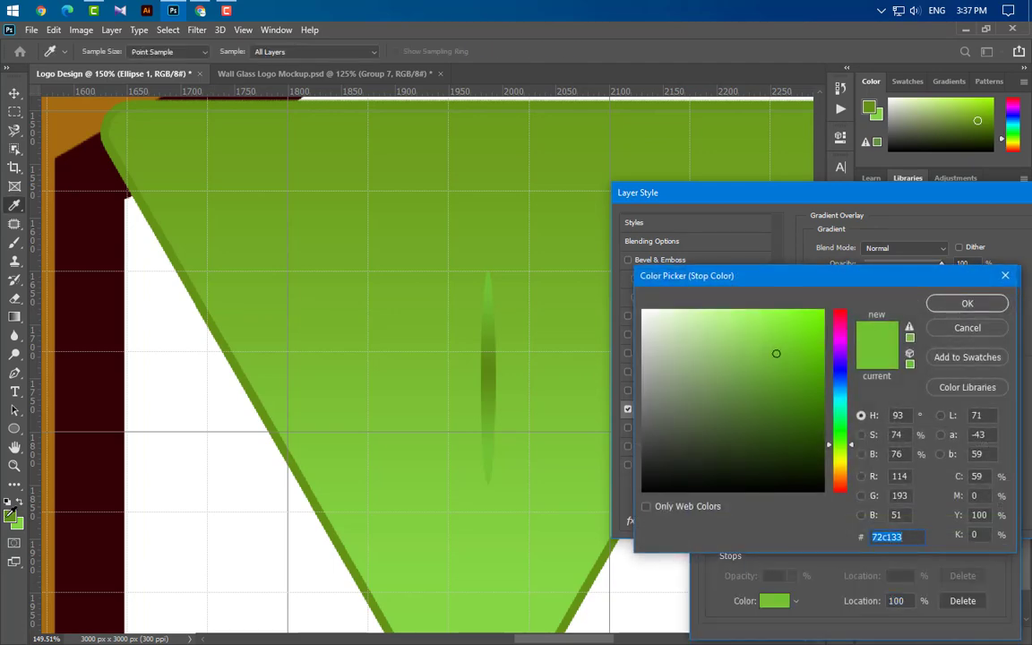
left_click(791, 377)
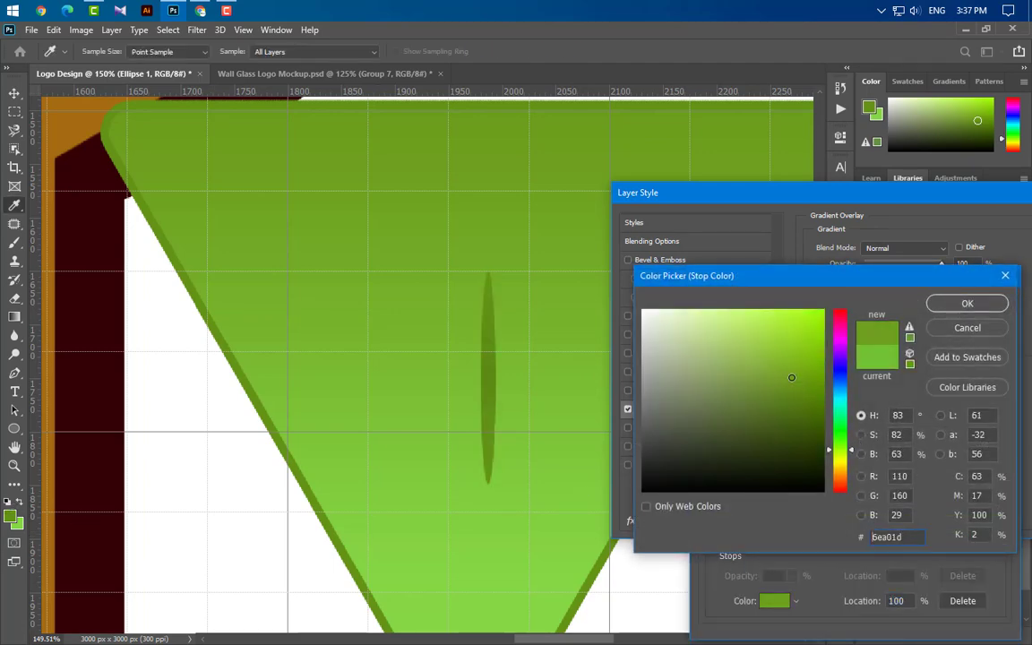
left_click(790, 375)
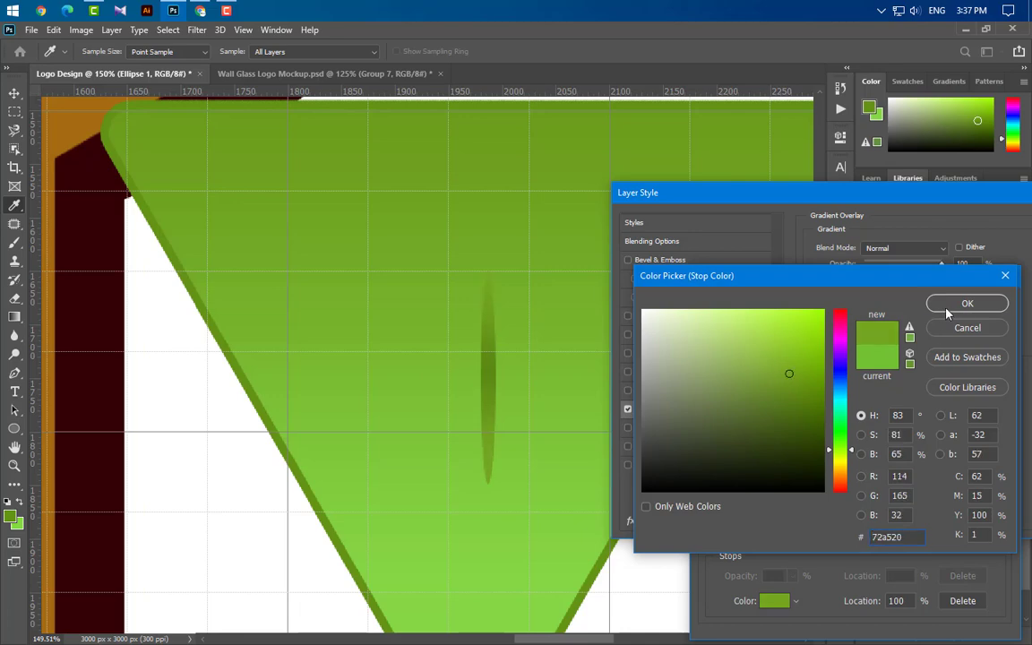
left_click(947, 306)
left_click(984, 307)
left_click_drag(1000, 198, 851, 273)
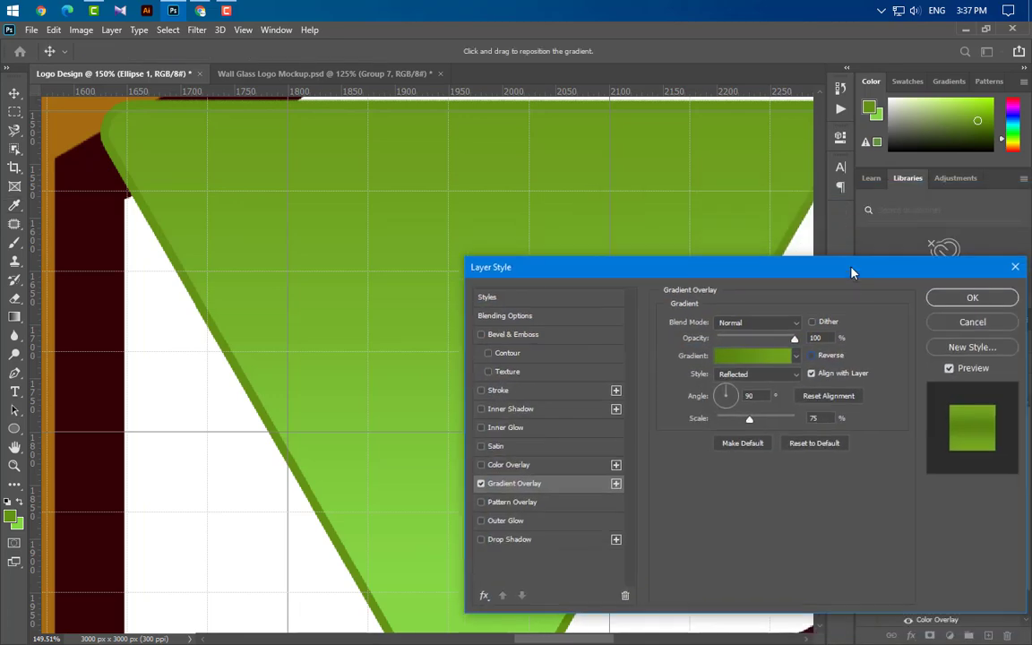
left_click(972, 297)
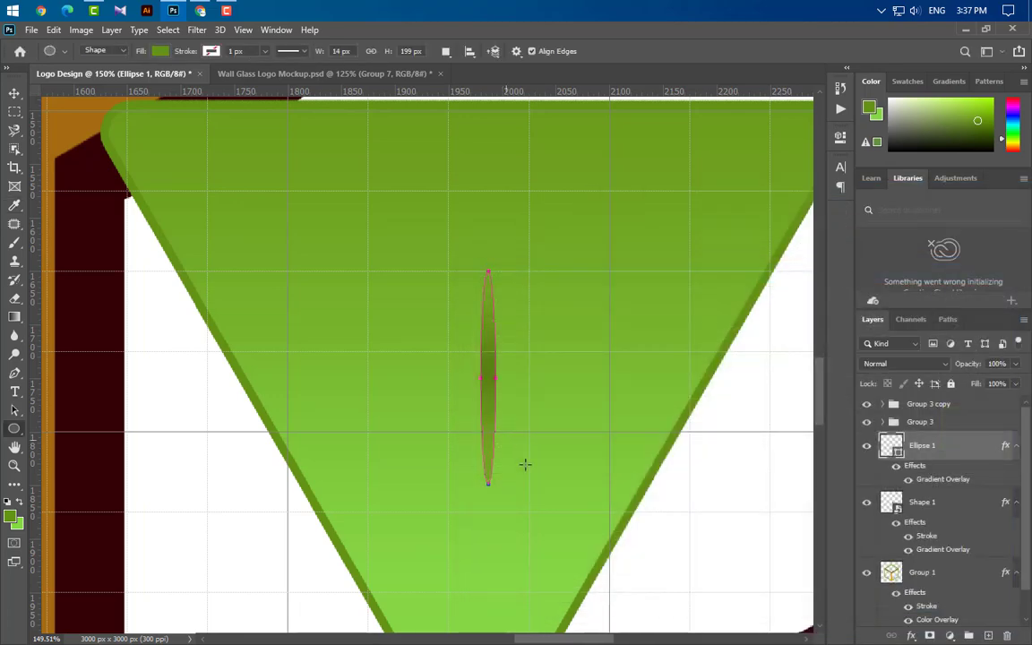
Step: Duplicate the Ellipse 1 layer and draw a small ellipse about 14 by 32 px over the streak's lower part
left_click_drag(980, 465, 987, 636)
scroll(502, 380, "up", 3)
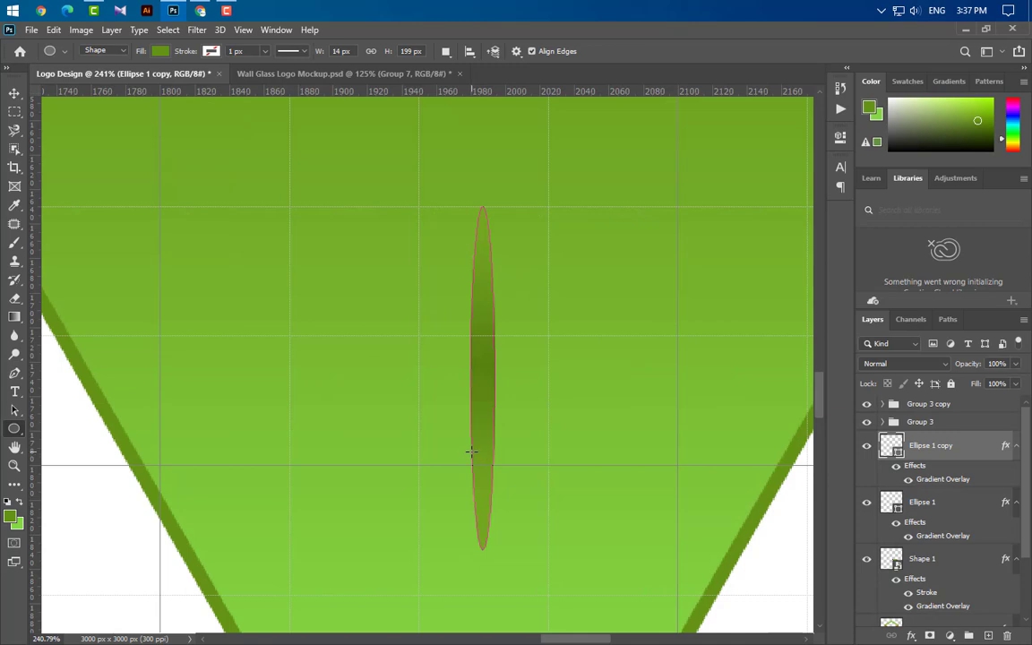
left_click_drag(471, 451, 493, 505)
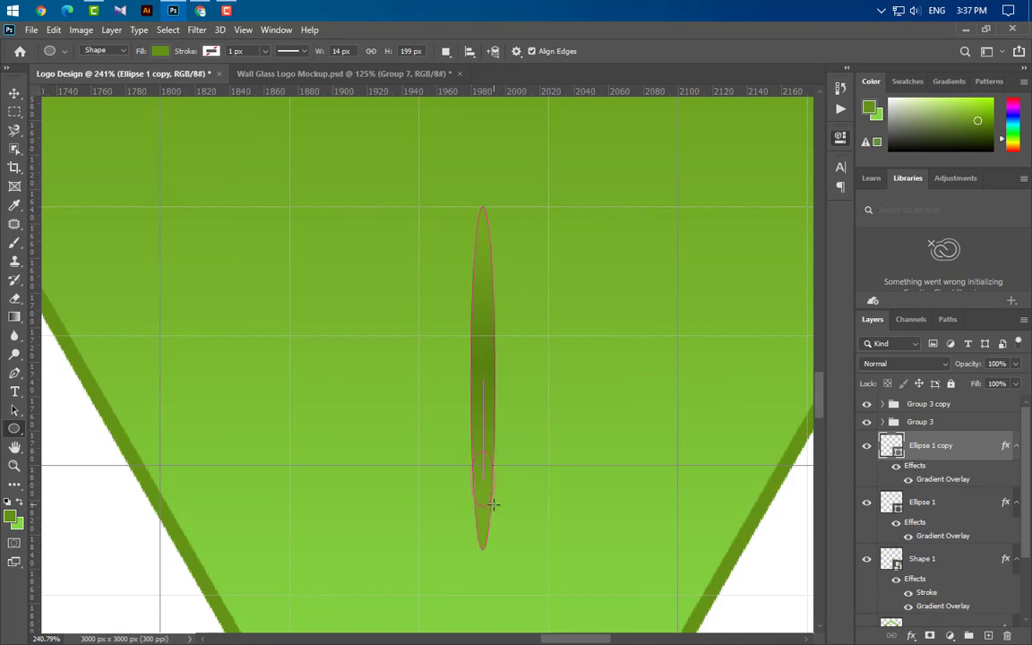
Step: Fill the small ellipse with a near-black colour to make a kiwi seed
double_click(893, 446)
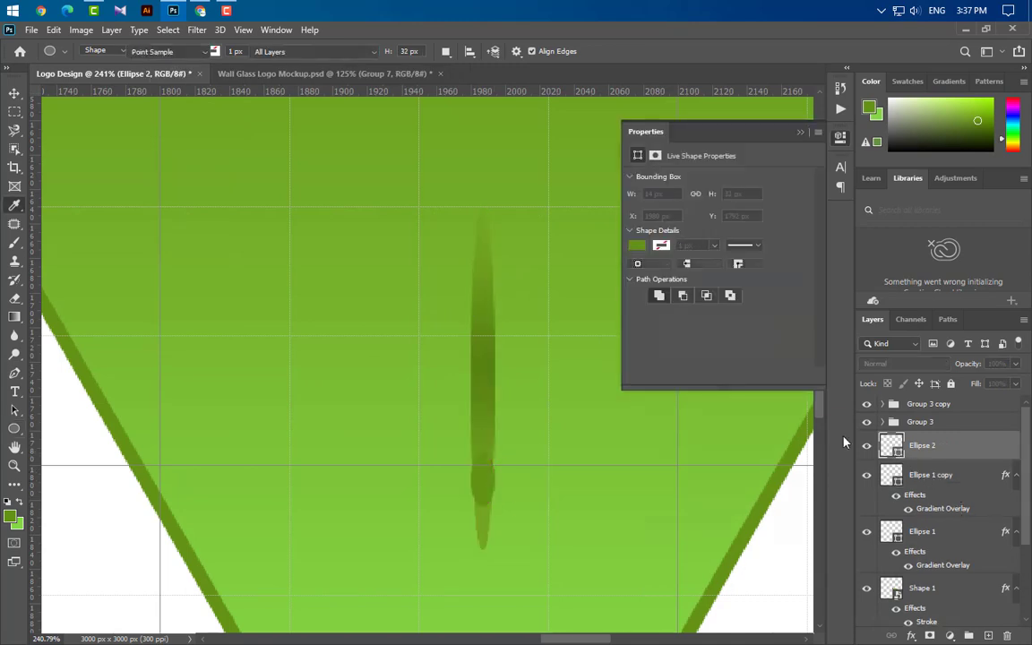
left_click(645, 465)
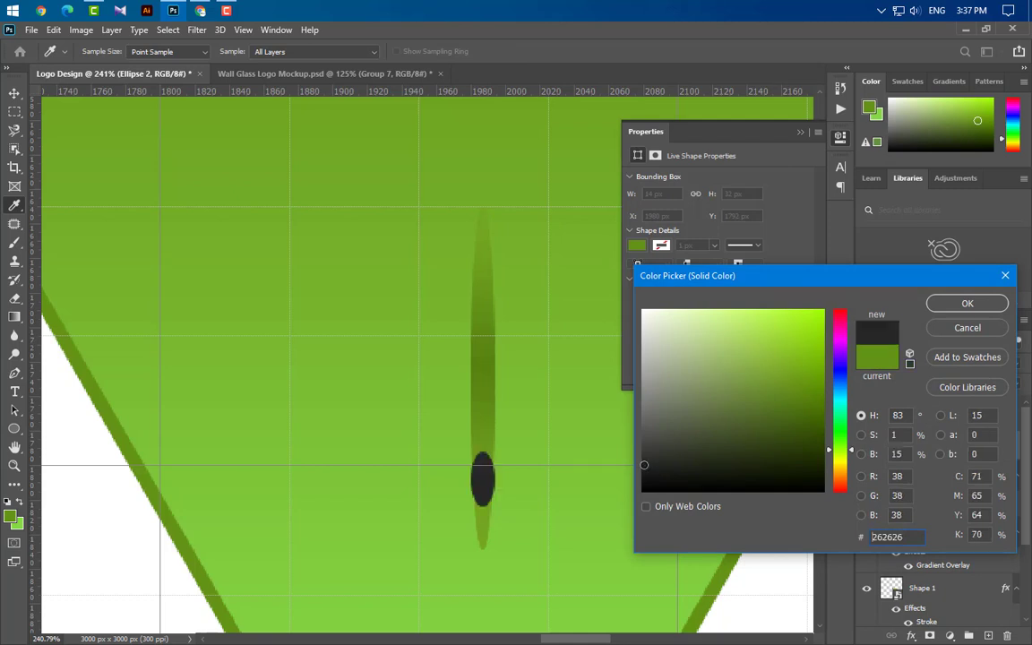
left_click(964, 303)
left_click(720, 125)
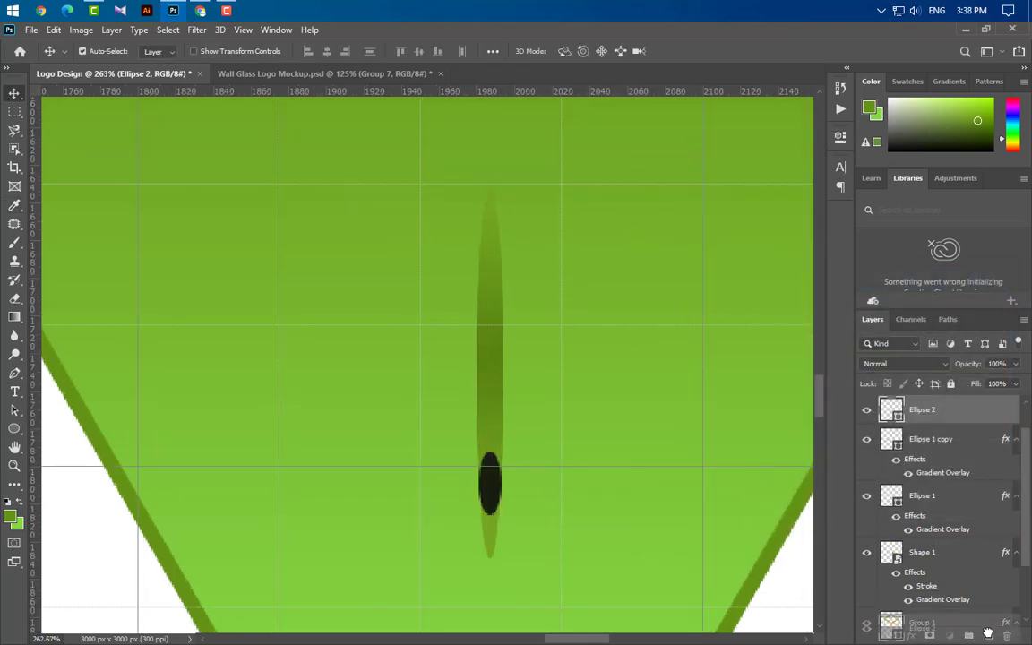
Step: Make two copies of the black seed and place one on each side of the streak, slightly above the original
key("ctrl+j")
key("ctrl+t")
left_click_drag(493, 492, 453, 416)
left_click(713, 53)
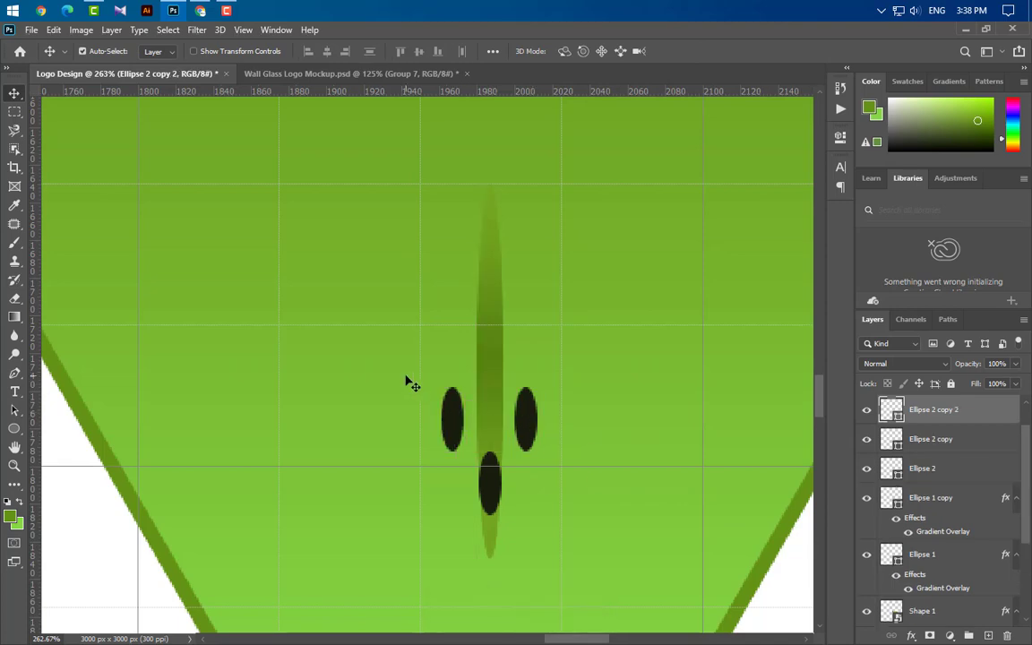
Step: Group the three seed layers together with the duplicated streak layer, Ellipse 1 copy
scroll(362, 425, "down", 2)
scroll(363, 425, "down", 2)
left_click(952, 440, "ctrl")
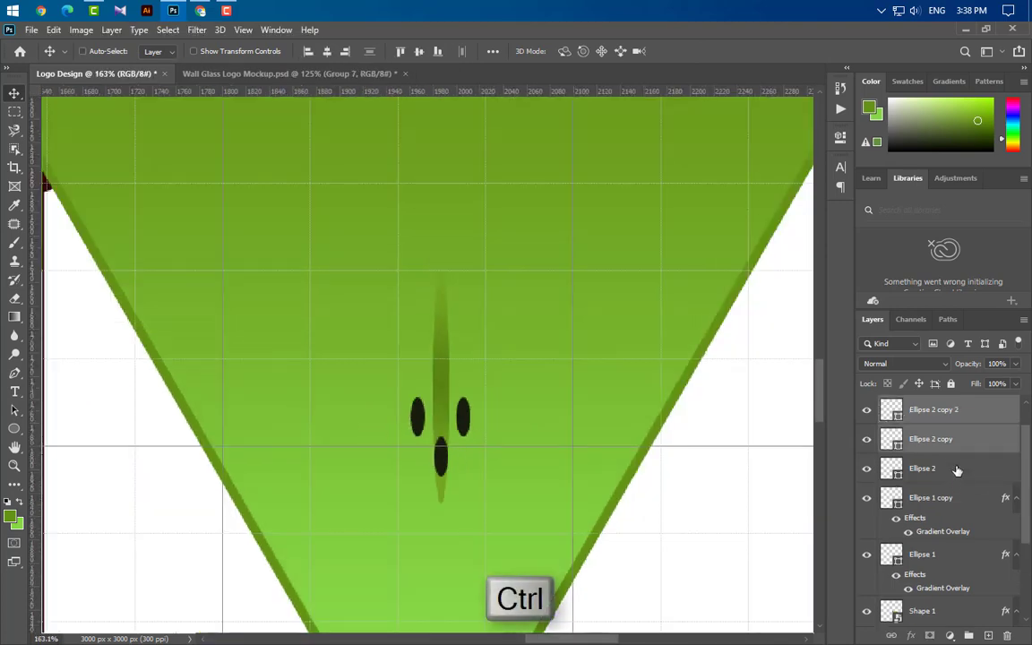
left_click(956, 468, "ctrl")
left_click(964, 504, "ctrl")
key("ctrl+g")
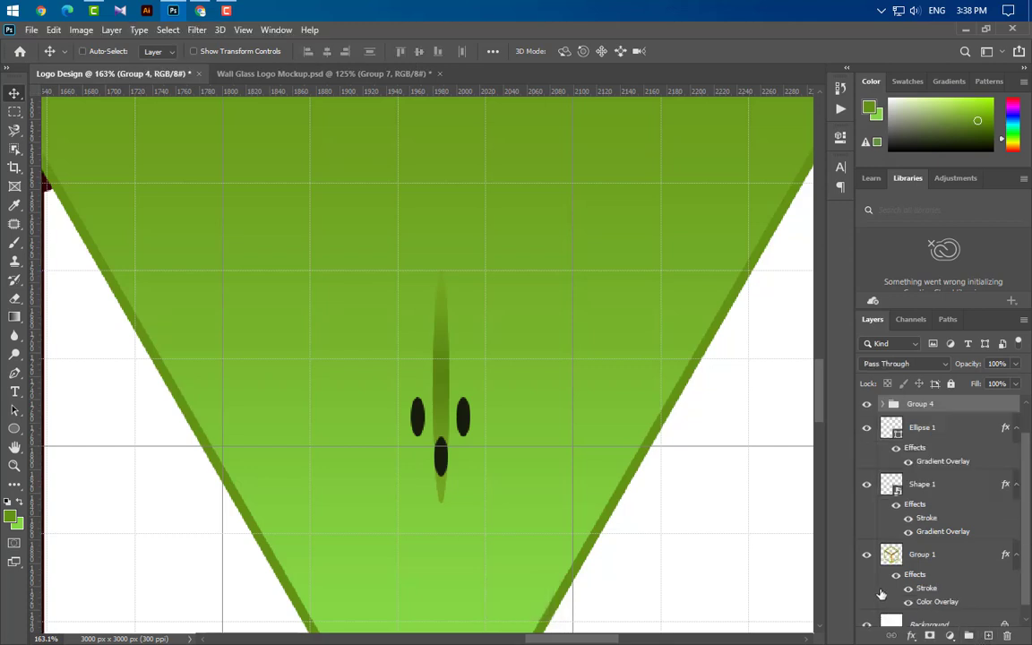
Step: Rotate the streak and seeds group 15 degrees and move it to the right of the central streak
key("ctrl+t")
left_click_drag(499, 261, 517, 271)
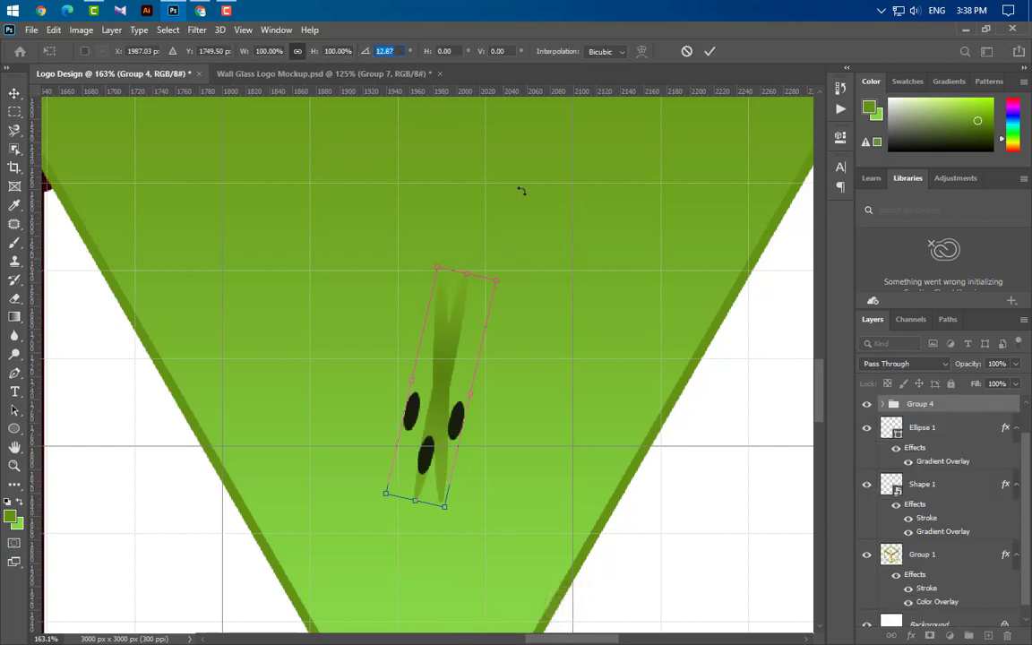
type("15")
key("Return")
left_click_drag(436, 428, 517, 445)
left_click(710, 52)
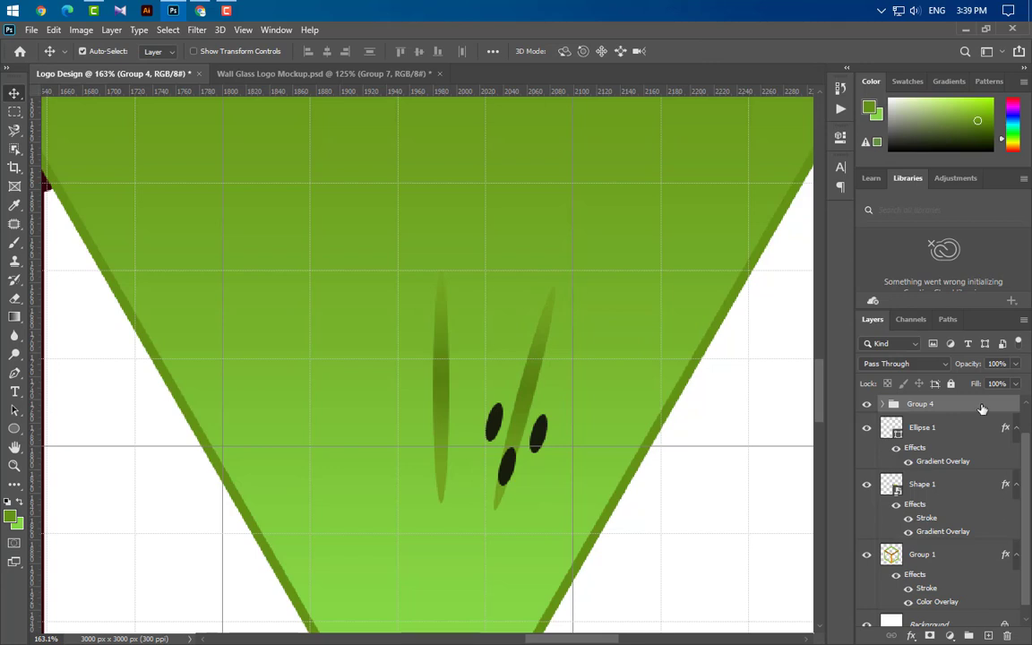
Step: Duplicate the tilted streak and seeds group and flip the copy horizontally
key("ctrl+j")
key("ctrl+t")
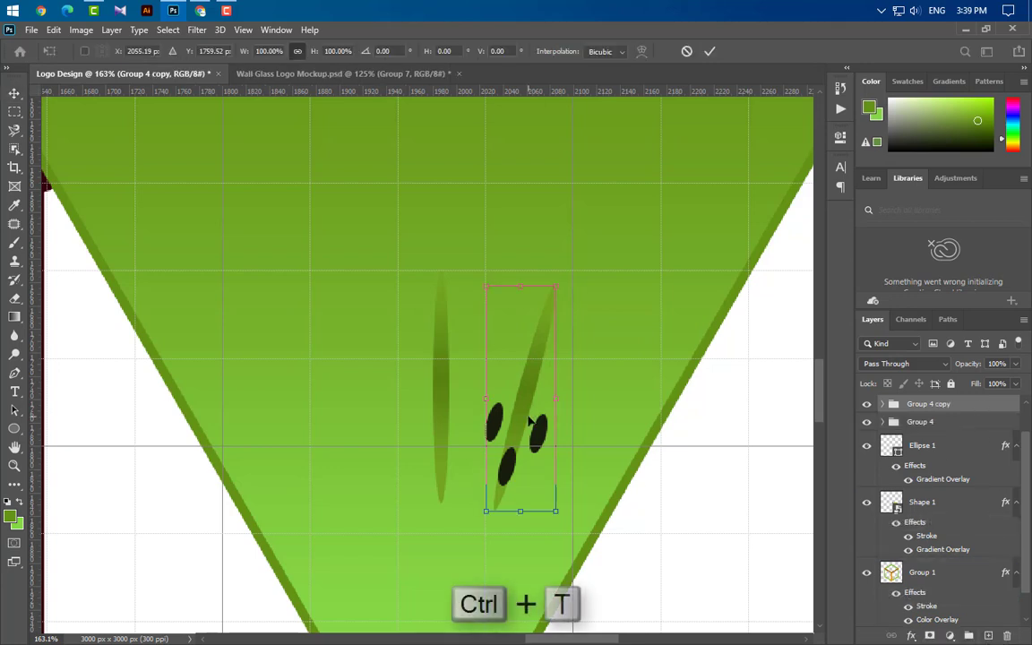
right_click(530, 421)
left_click(582, 396)
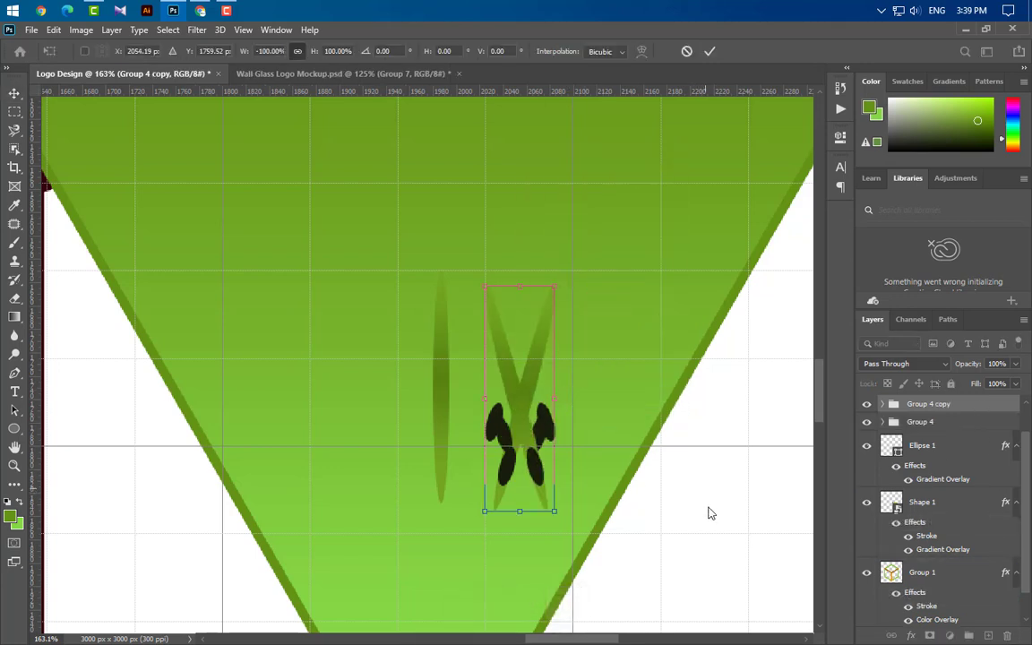
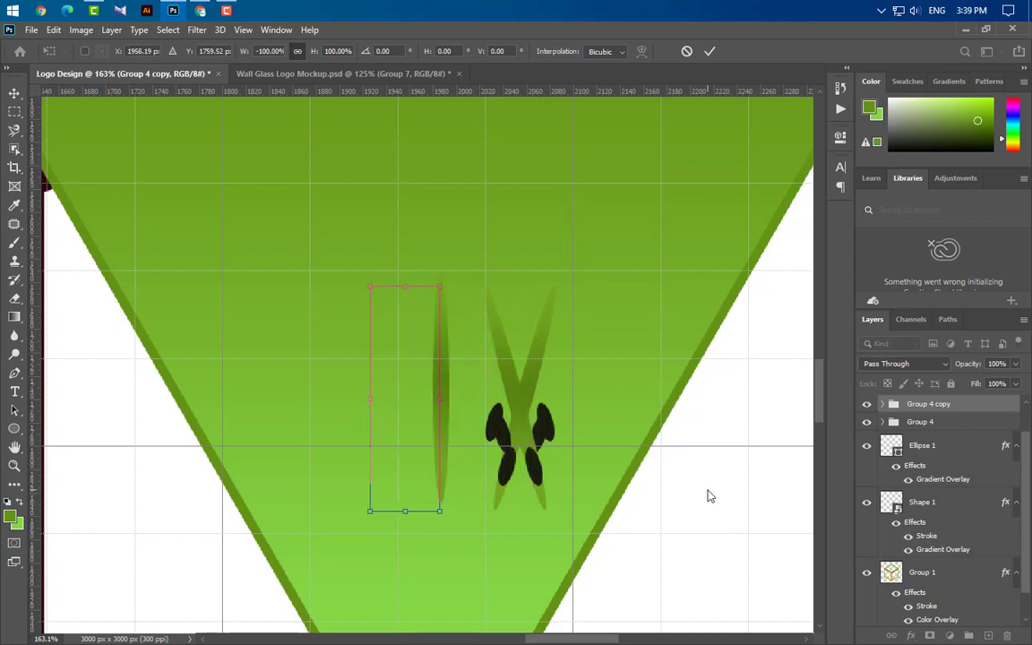
Step: Move the mirrored group horizontally to the left of the central streak, symmetrical to the original group
key("Left")
key("Left")
key("Left")
key("Left")
key("Left")
key("Left")
key("Left")
key("Left")
key("Left")
key("Left")
key("Left")
key("Left")
key("Left")
key("Left")
key("Left")
key("Left")
key("Left")
key("Left")
key("Left")
key("Left")
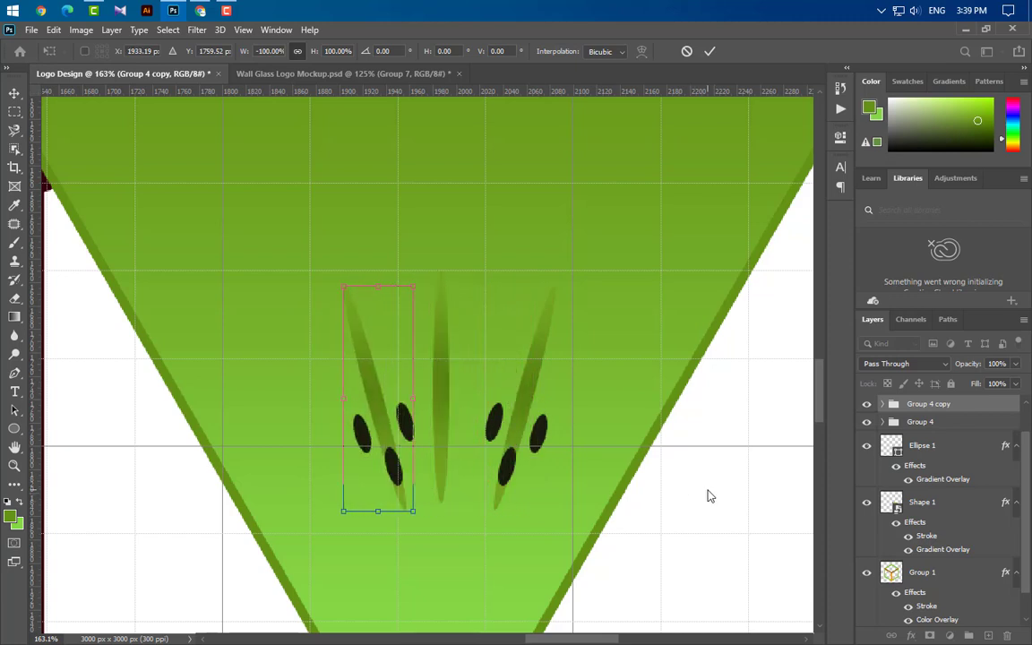
key("Left")
key("Left")
key("Left")
key("Left")
key("Left")
key("Left")
key("Left")
key("Left")
key("Left")
key("Left")
key("Left")
key("Left")
key("Left")
key("Left")
left_click(710, 51)
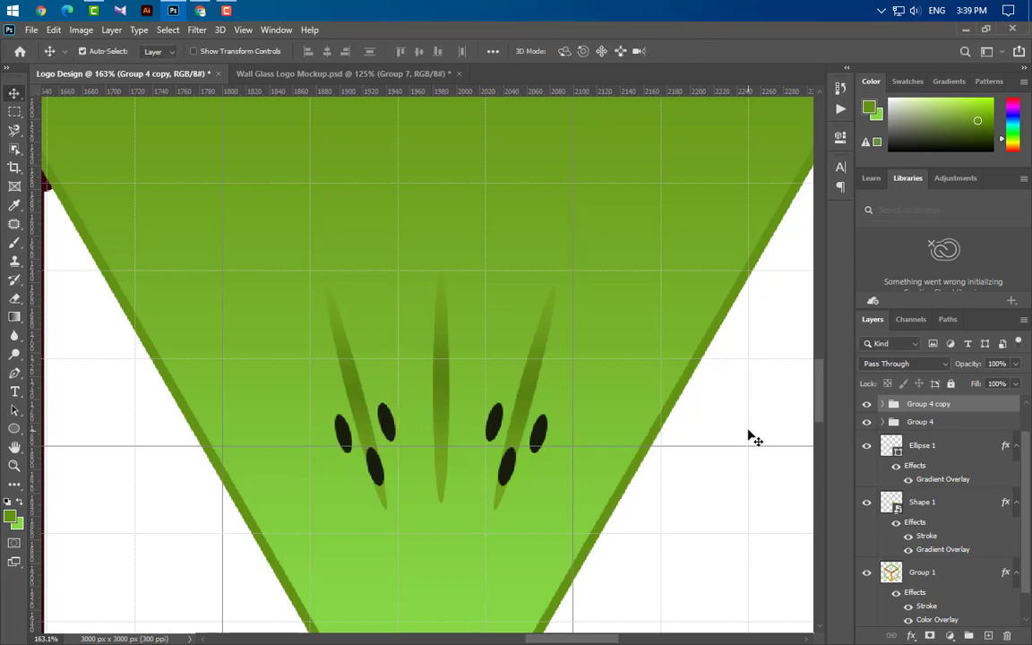
Step: Duplicate the green triangle layer Shape 1 and hide the original
scroll(631, 421, "down", 6)
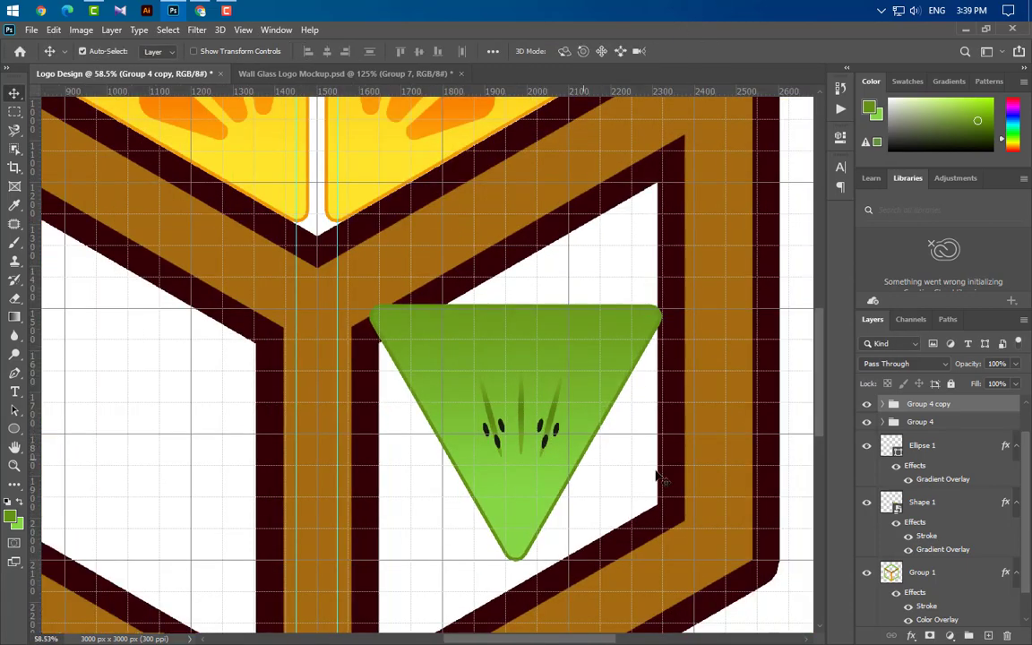
left_click(951, 507)
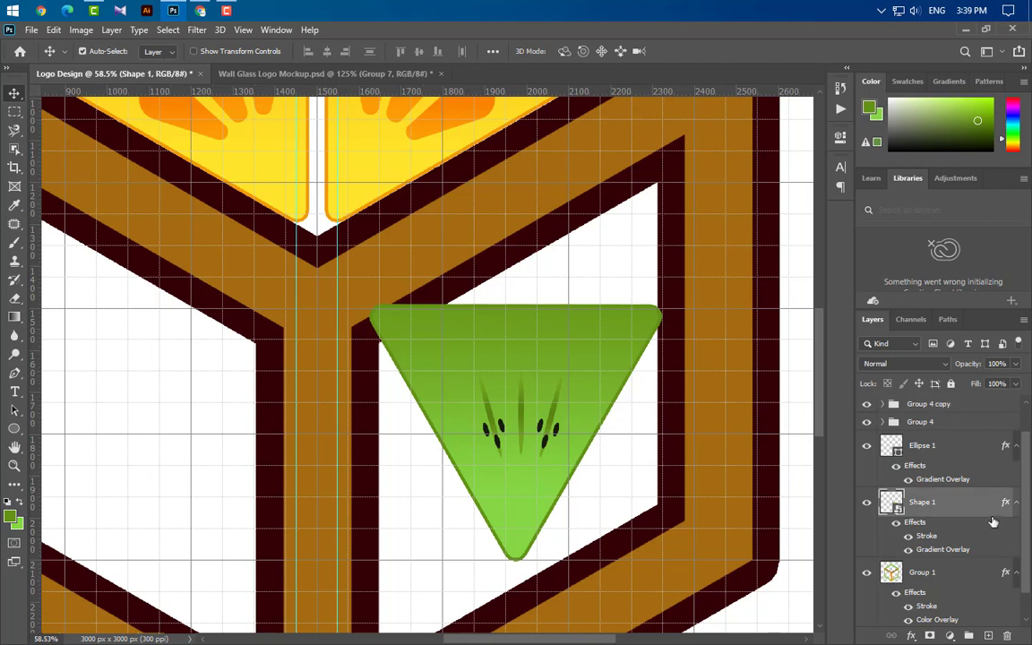
left_click_drag(981, 521, 988, 634)
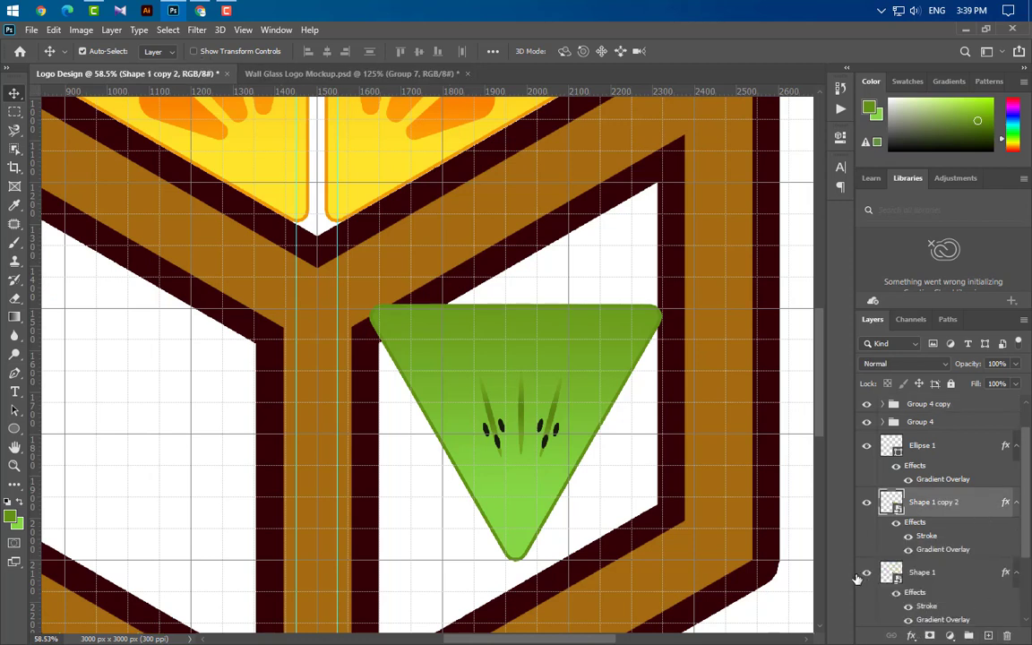
Step: Group the triangle copy with Ellipse 1, Group 4 and Group 4 copy as one kiwi slice
left_click(967, 448, "ctrl")
left_click(966, 421, "ctrl")
left_click(966, 409, "ctrl")
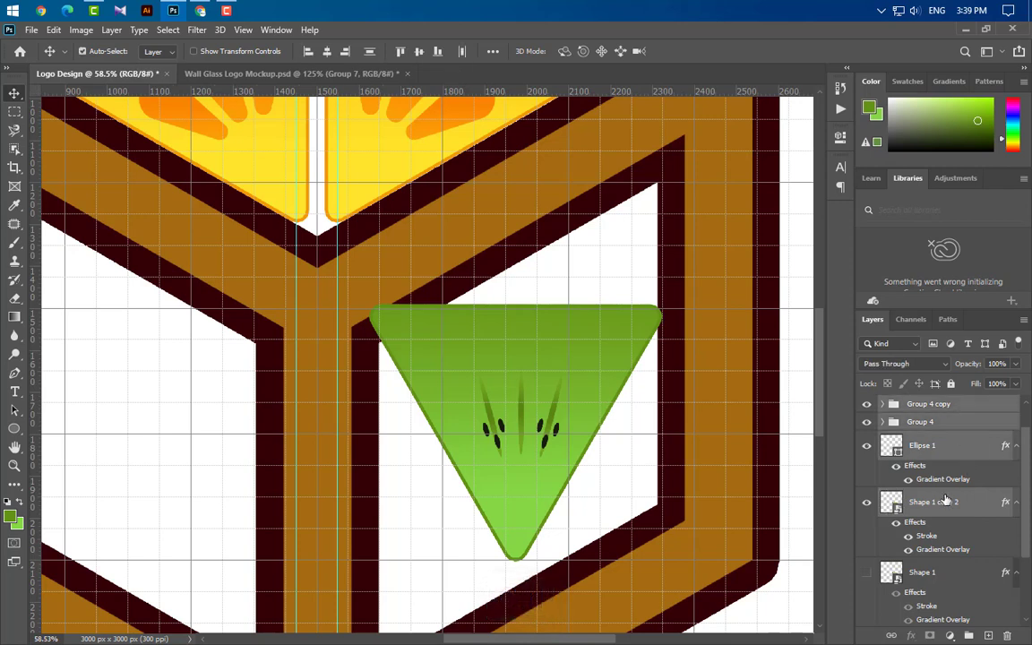
scroll(963, 537, "up", 1)
left_click(971, 637)
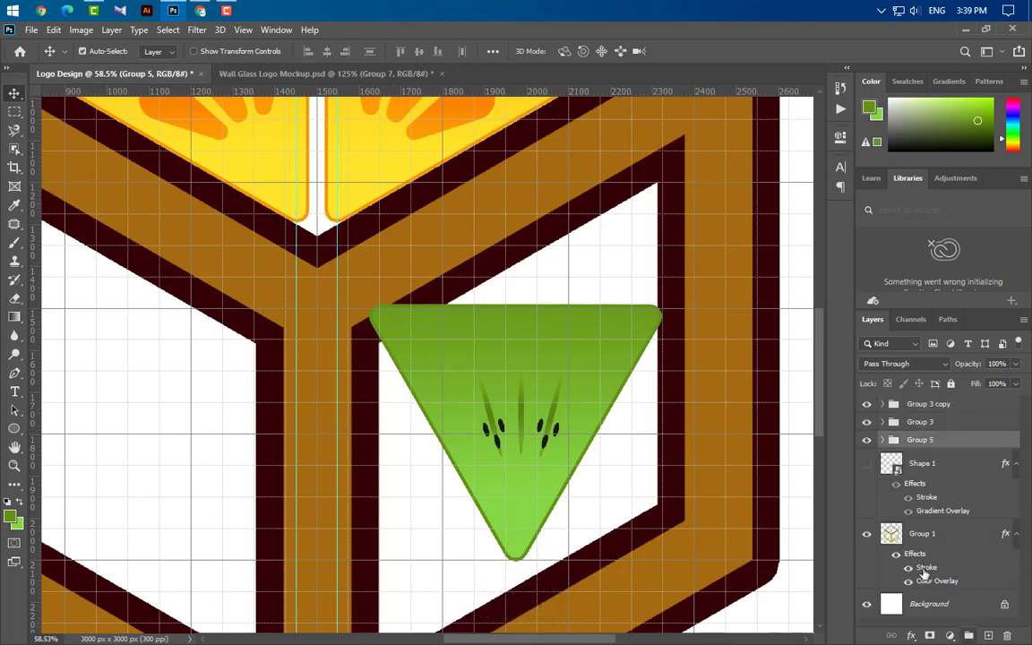
Step: Rotate the kiwi slice group to 90 degrees
key("ctrl+t")
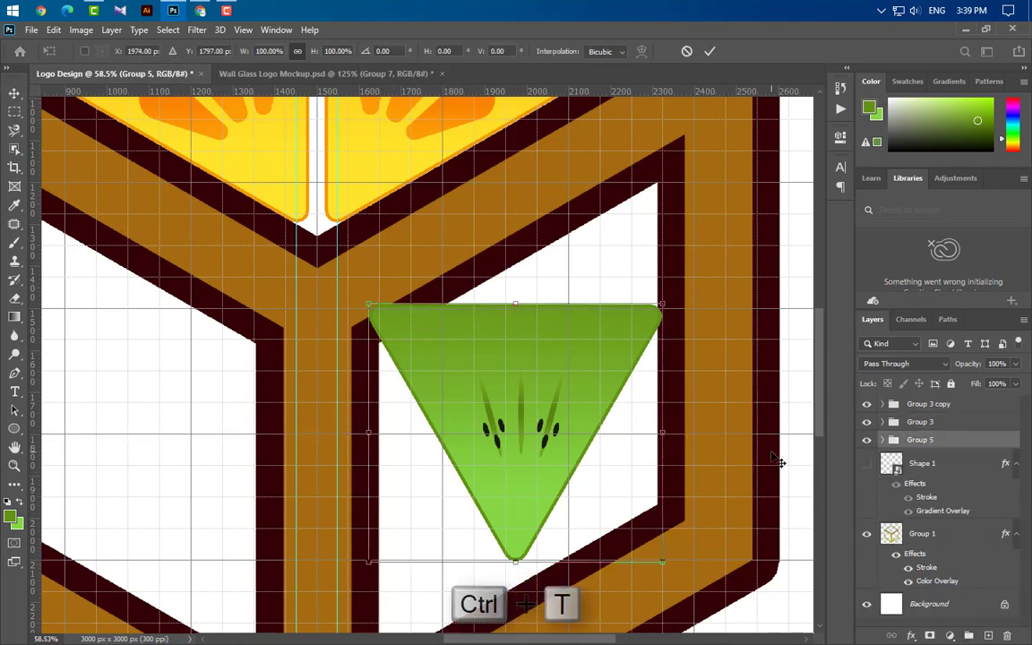
left_click_drag(721, 309, 647, 491)
left_click(377, 51)
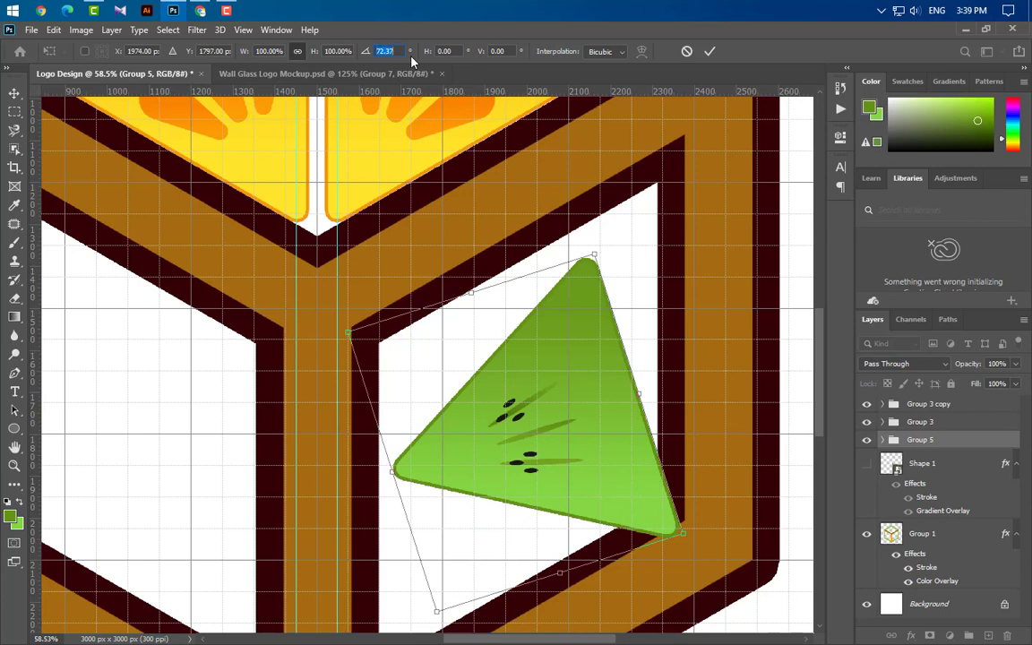
type("90")
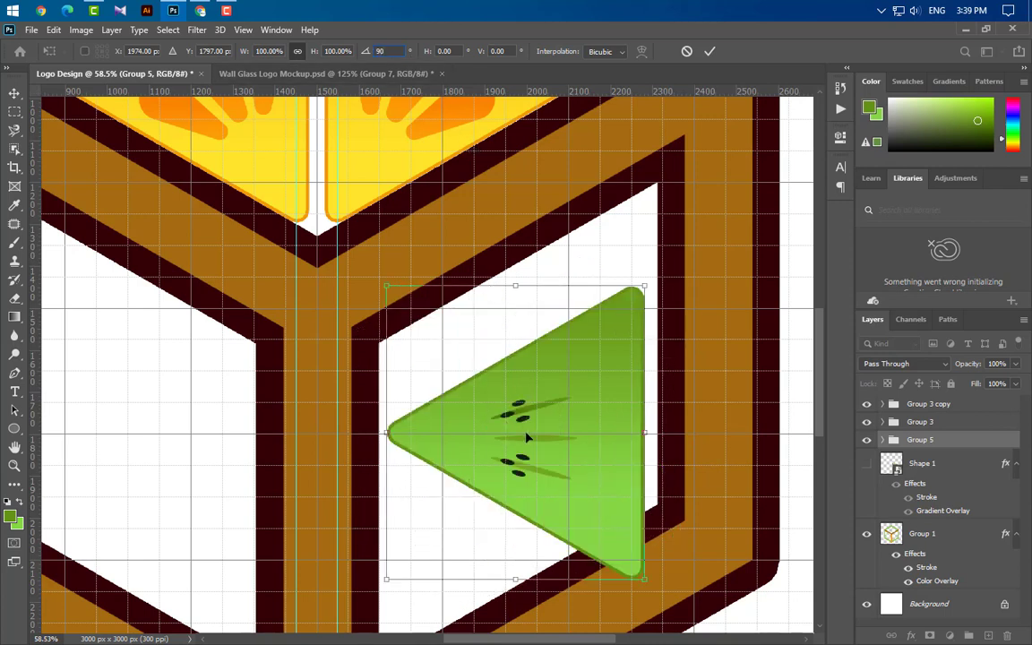
Step: Move the rotated kiwi slice into the upper right corner of the cube's right face, fitting it against the inner frame edges
left_click_drag(596, 414, 617, 310)
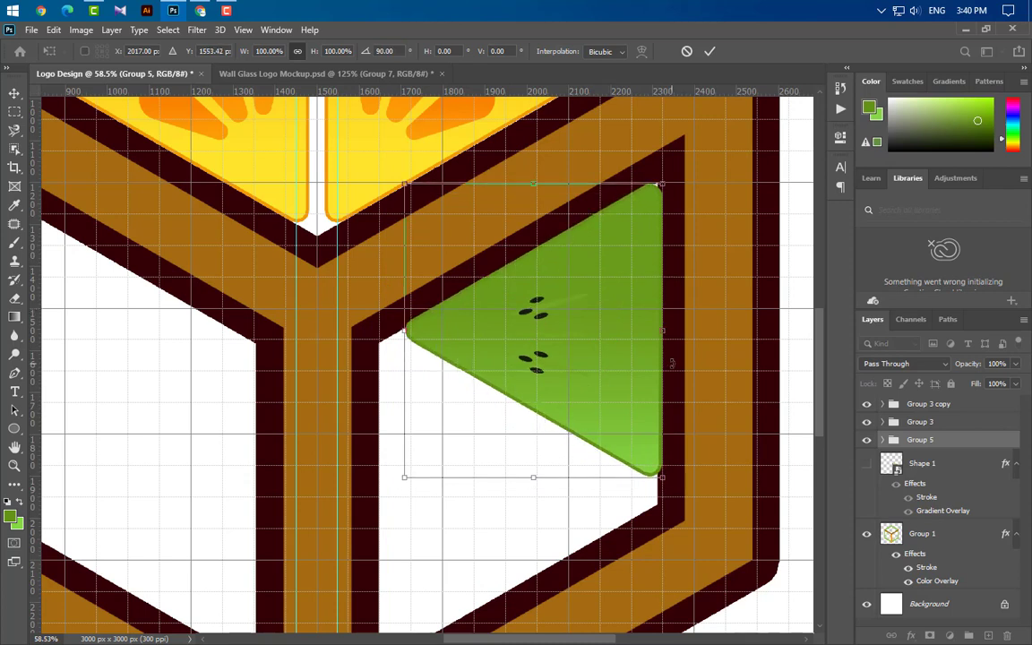
key("Left")
key("Left")
key("Down")
key("Down")
key("Down")
key("Down")
key("Down")
key("Down")
key("Down")
key("Down")
key("Down")
key("Down")
key("Down")
key("Down")
key("Down")
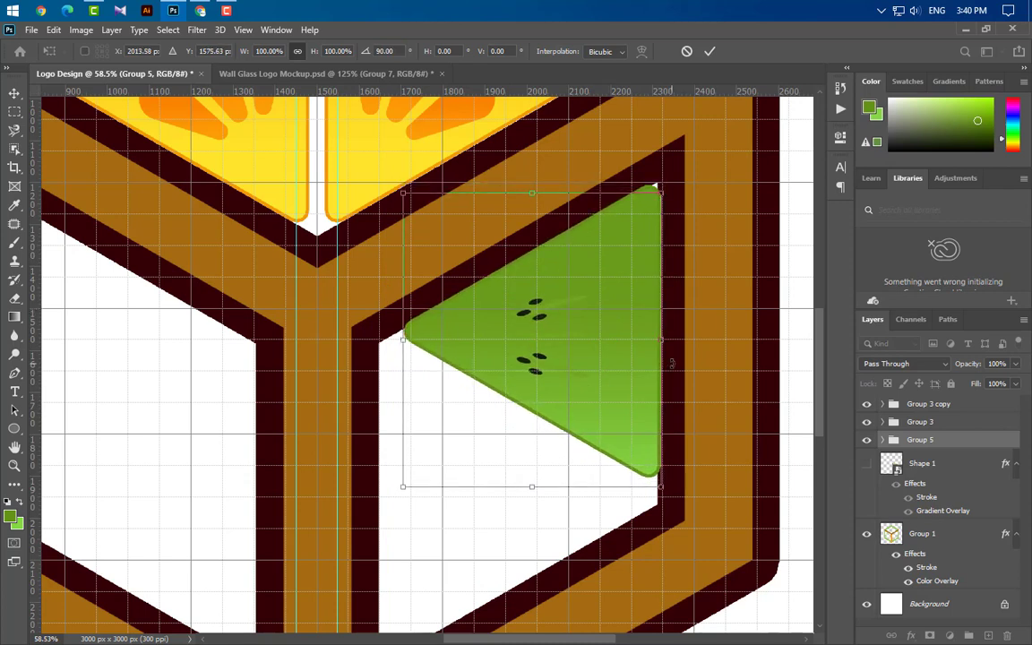
key("Left")
key("Left")
key("Left")
key("Left")
key("Left")
key("Up")
key("Up")
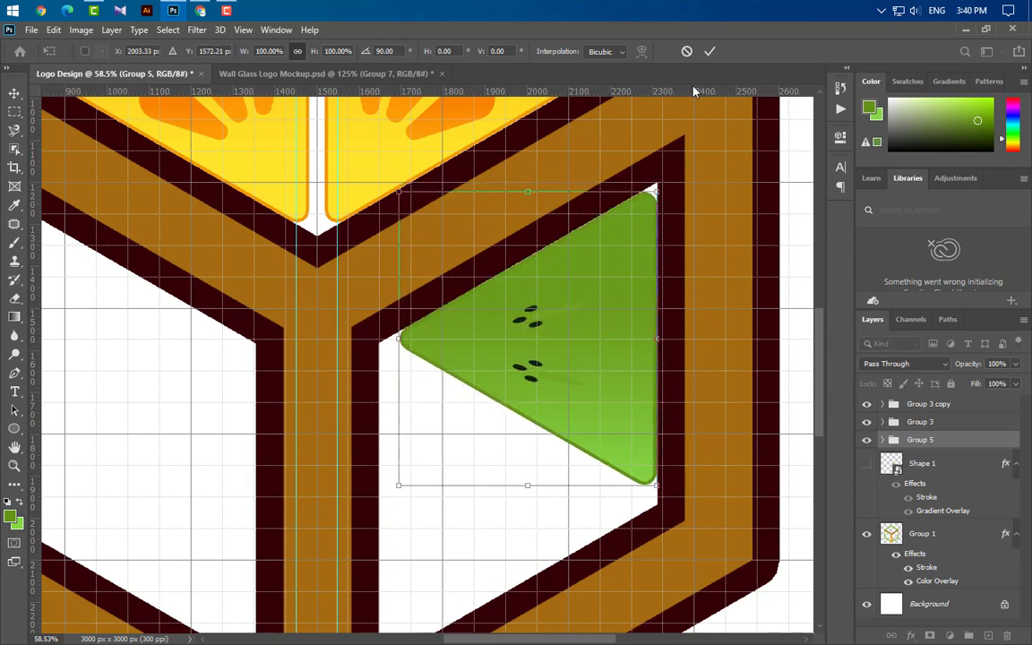
key("Return")
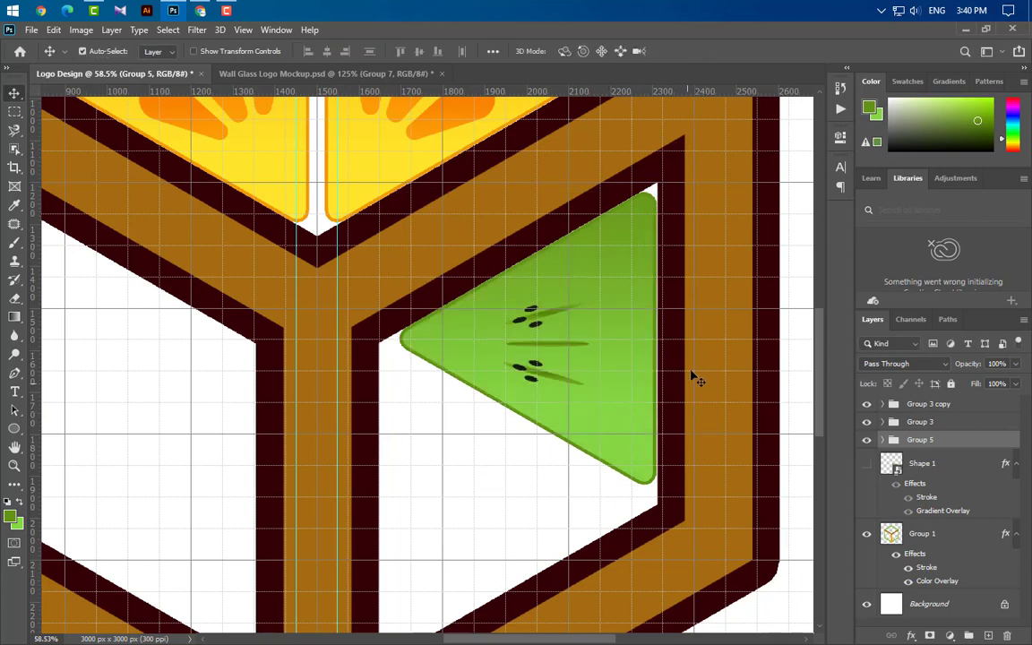
Step: Duplicate the kiwi slice group and rotate the copy to 60 degrees in the lower left half of the right face
left_click_drag(976, 454, 989, 636)
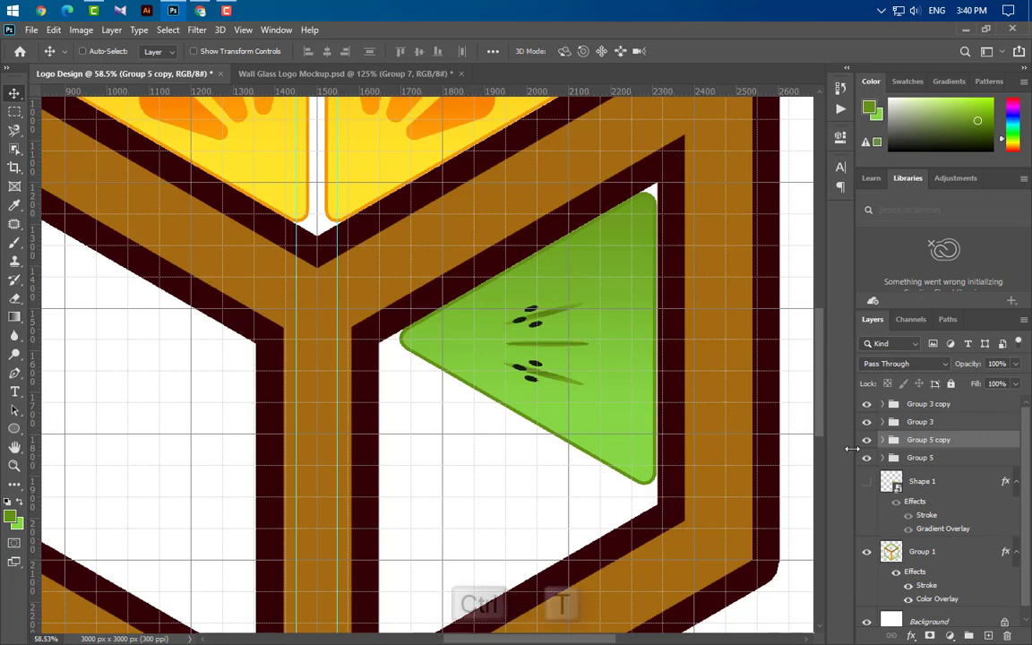
key("ctrl+t")
left_click_drag(721, 483, 538, 536)
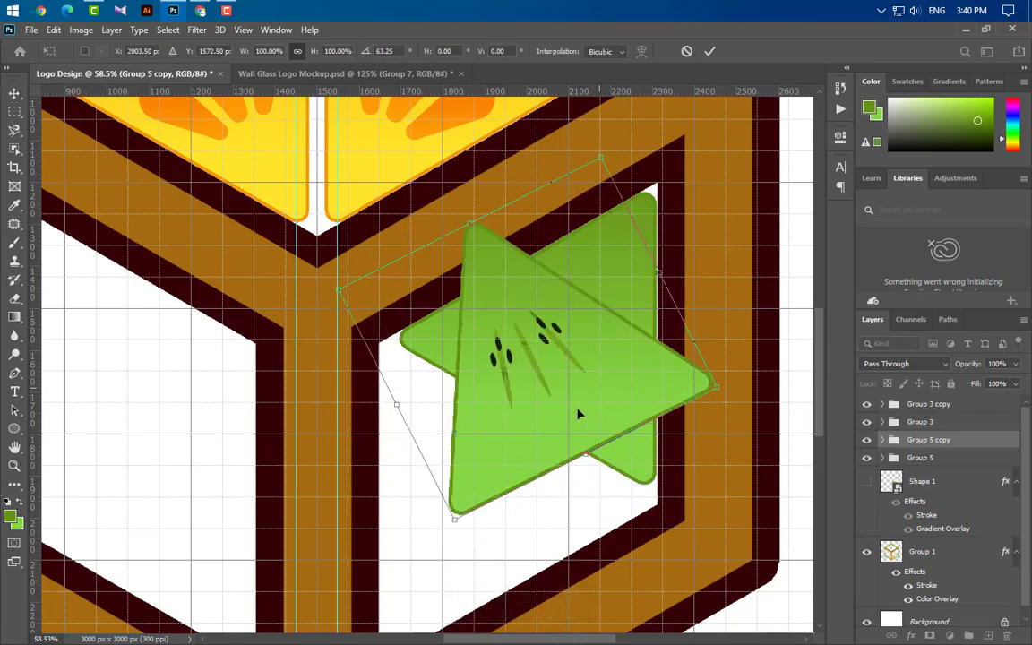
left_click_drag(578, 413, 508, 523)
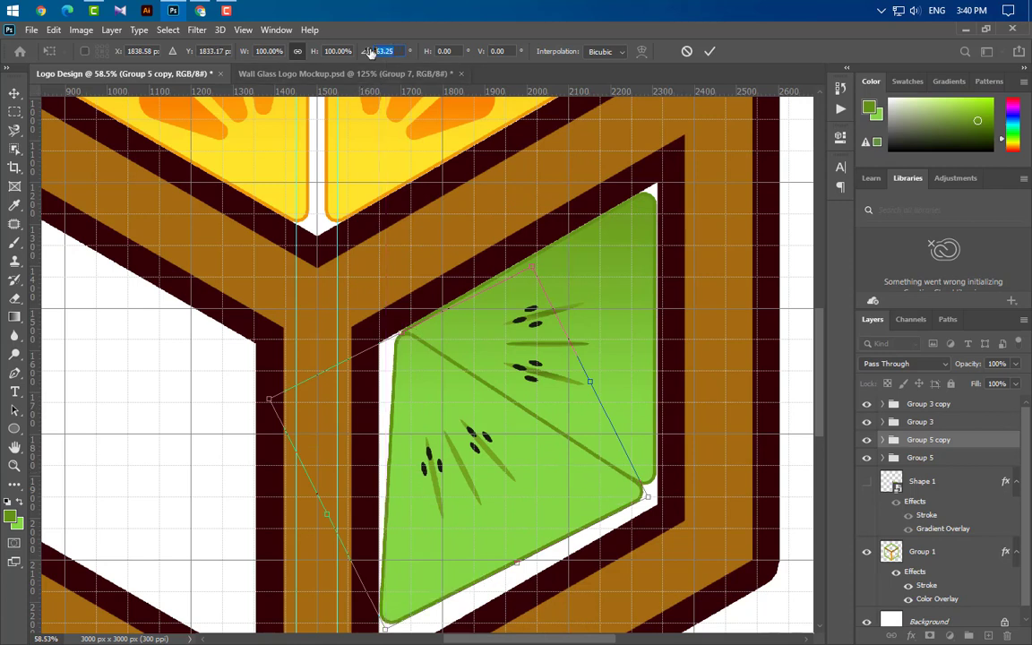
type("60")
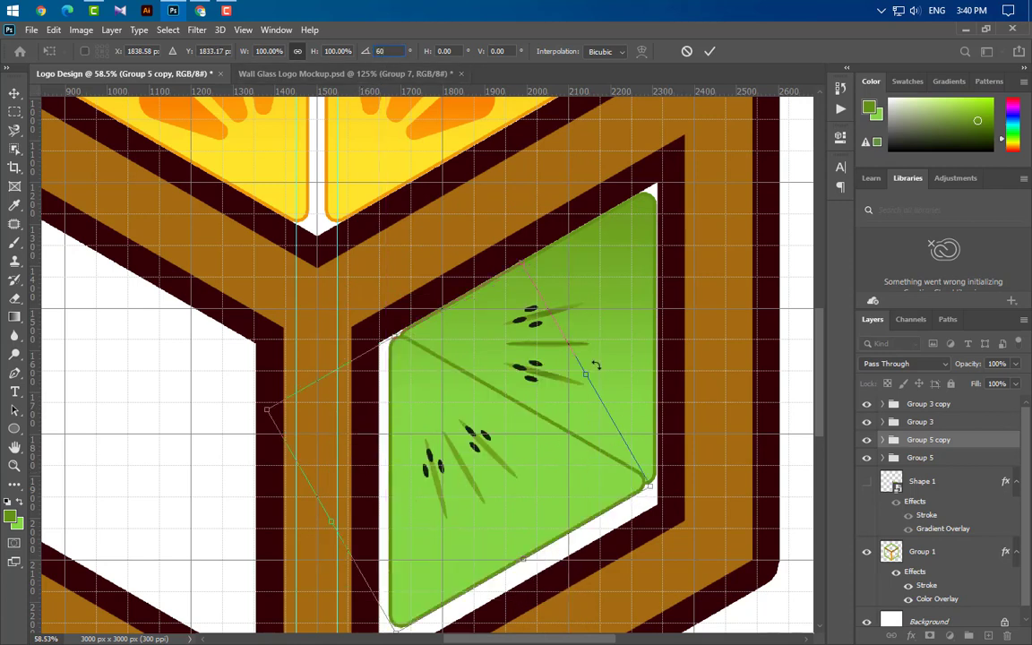
Step: Fit the kiwi copy into the lower left corner of the right face, leaving a narrow diagonal gap to the upper slice
left_click_drag(479, 445, 476, 472)
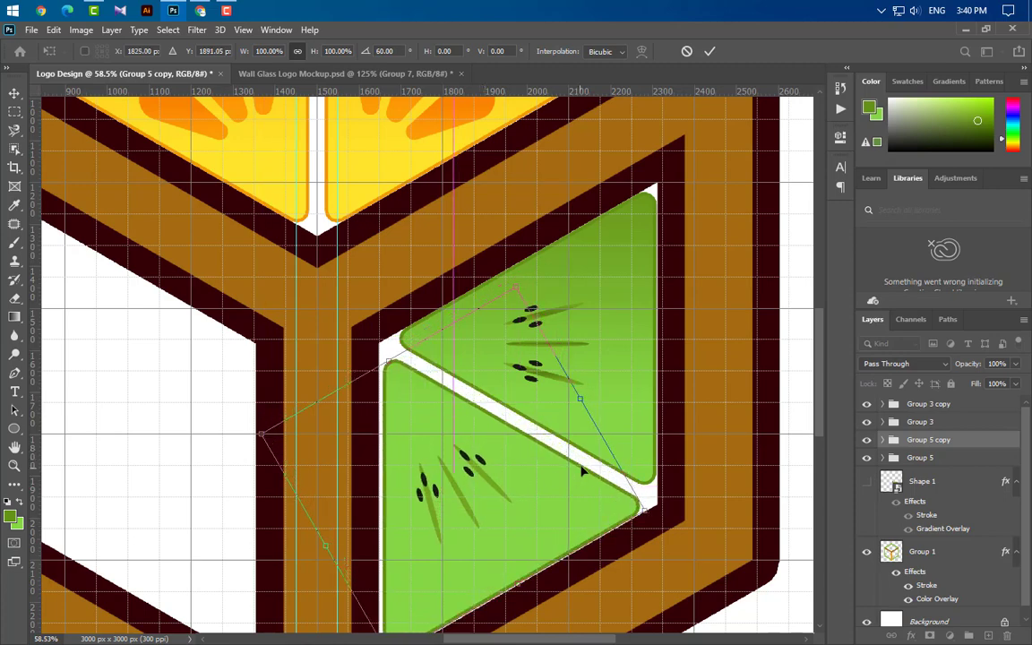
scroll(489, 448, "down", 3)
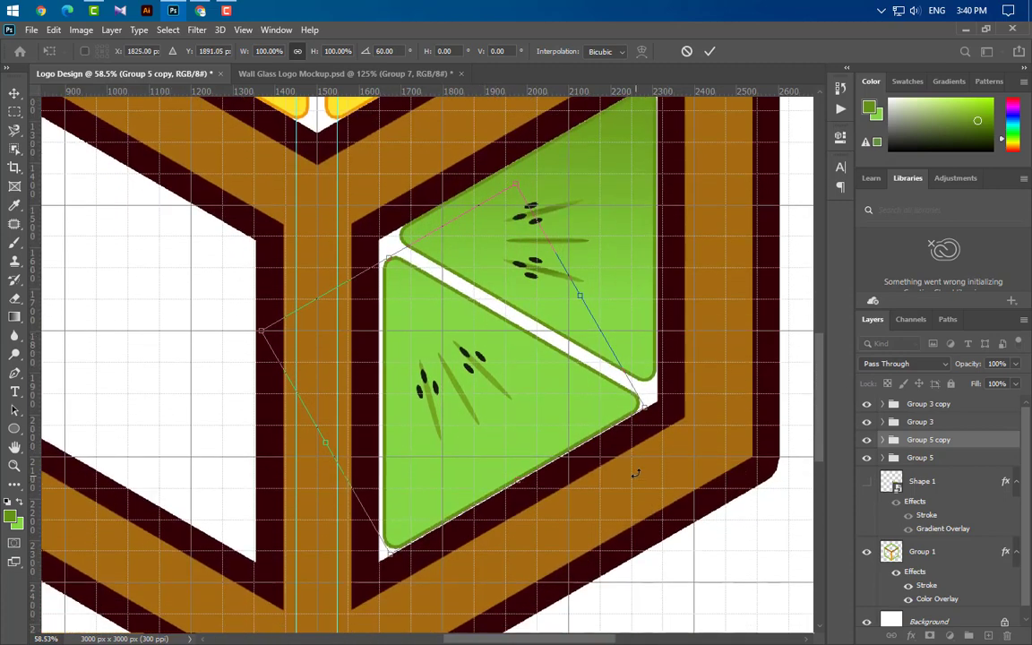
key("Down")
key("Left")
key("Left")
key("Left")
key("Down")
key("Down")
key("Down")
key("Down")
key("Left")
key("Left")
key("Left")
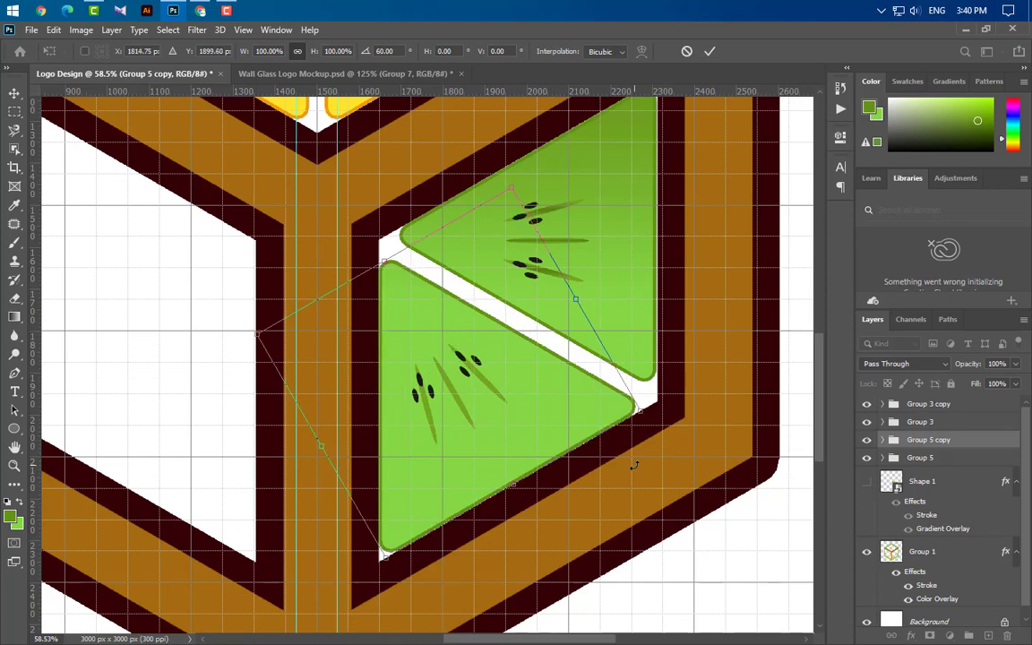
left_click(708, 52)
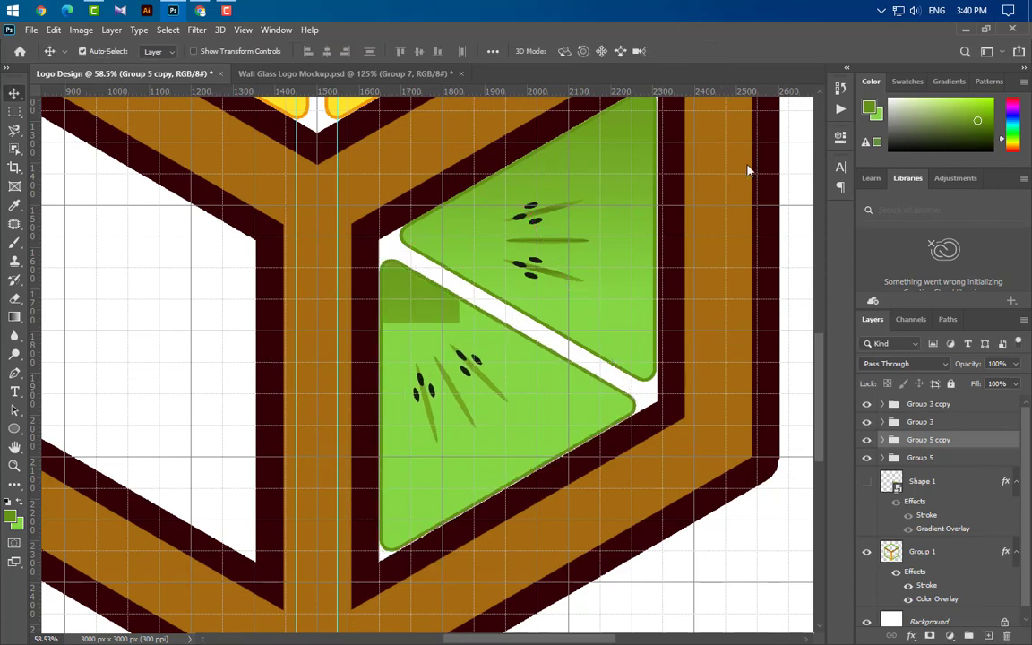
Step: Group the two kiwi slices, Group 5 and Group 5 copy
scroll(735, 412, "down", 4)
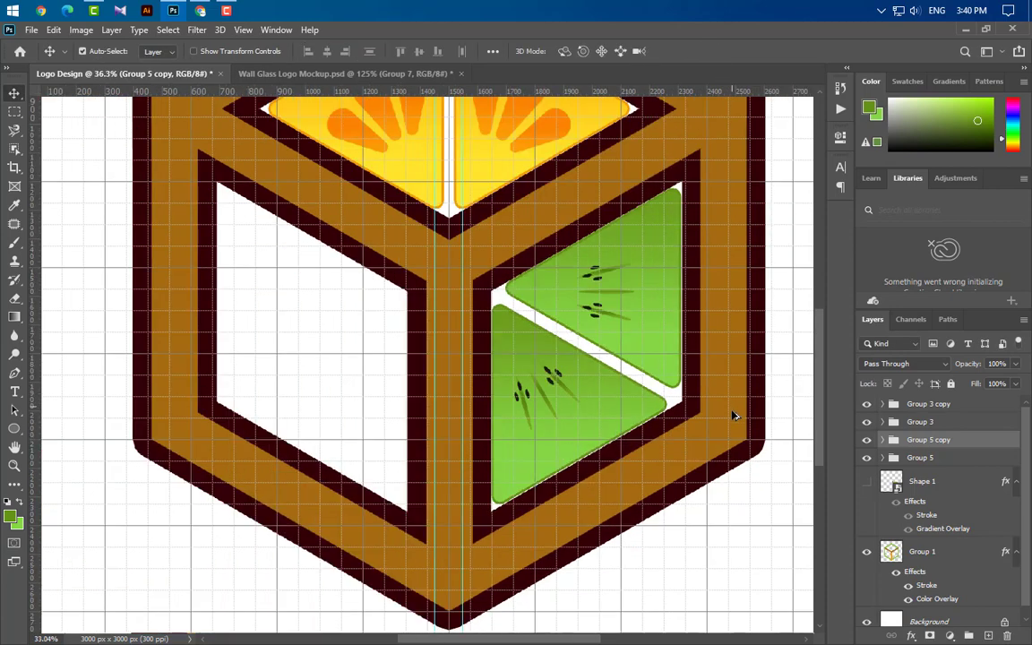
scroll(468, 265, "up", 3)
scroll(436, 332, "up", 2)
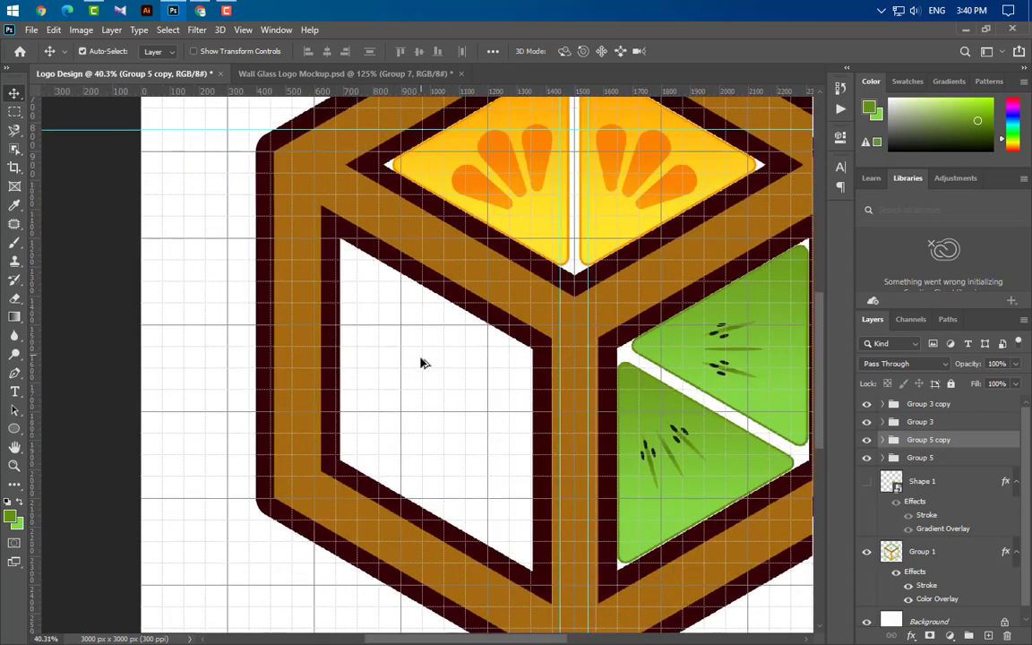
left_click(946, 459, "ctrl")
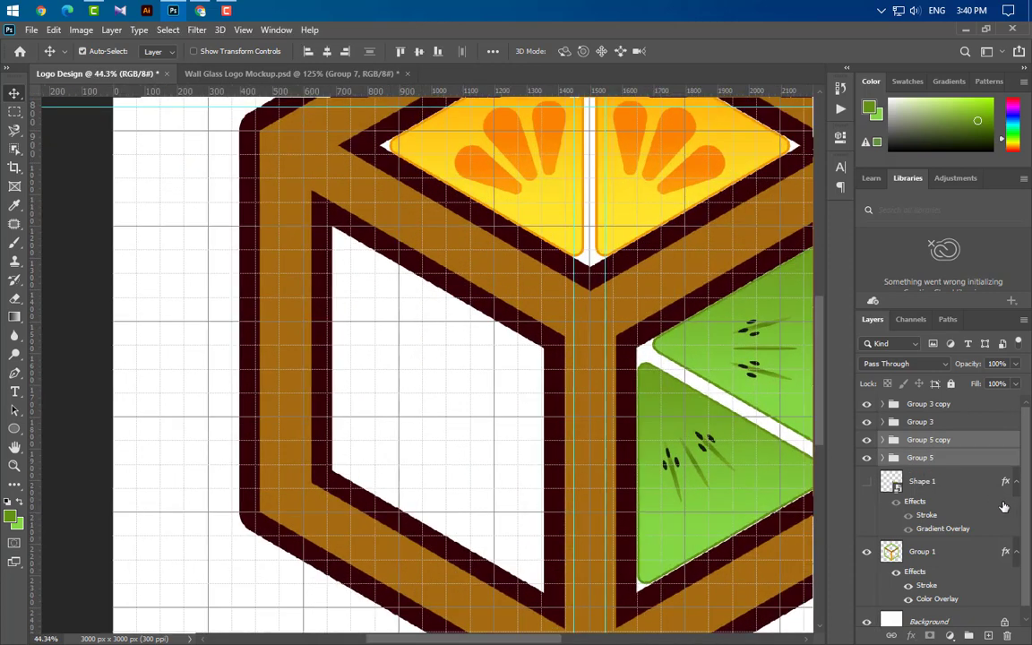
left_click(968, 634)
Step: Group the two orange slices, Group 3 and Group 3 copy
left_click(955, 425)
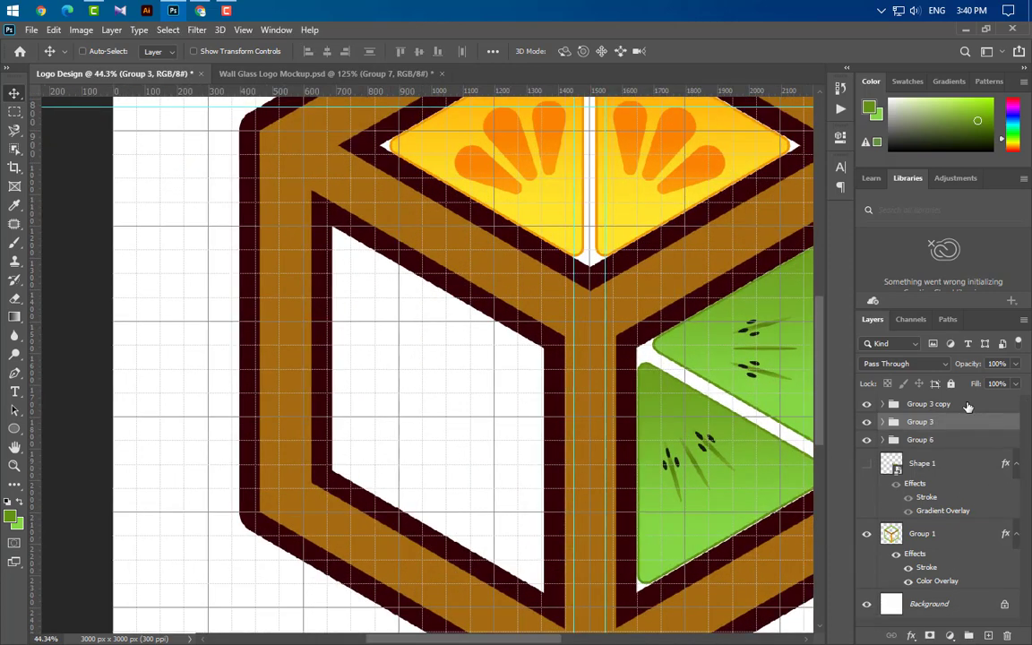
left_click(967, 406, "ctrl")
left_click(968, 635)
Step: Bring the hidden Shape 1 layer to the top of the layer stack and make it visible
left_click(981, 448)
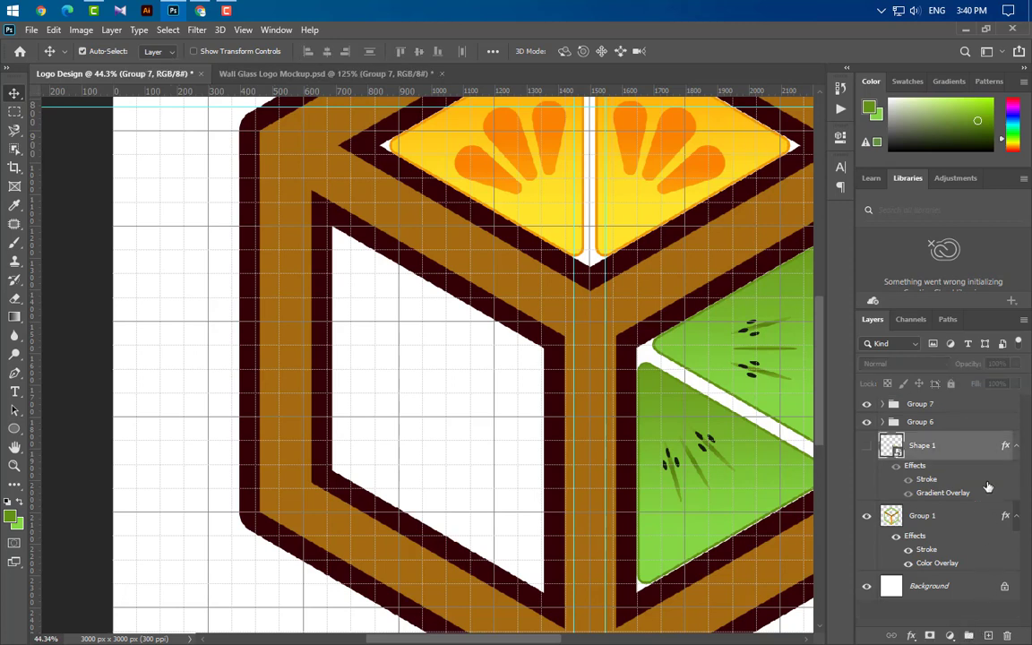
left_click_drag(981, 448, 973, 396)
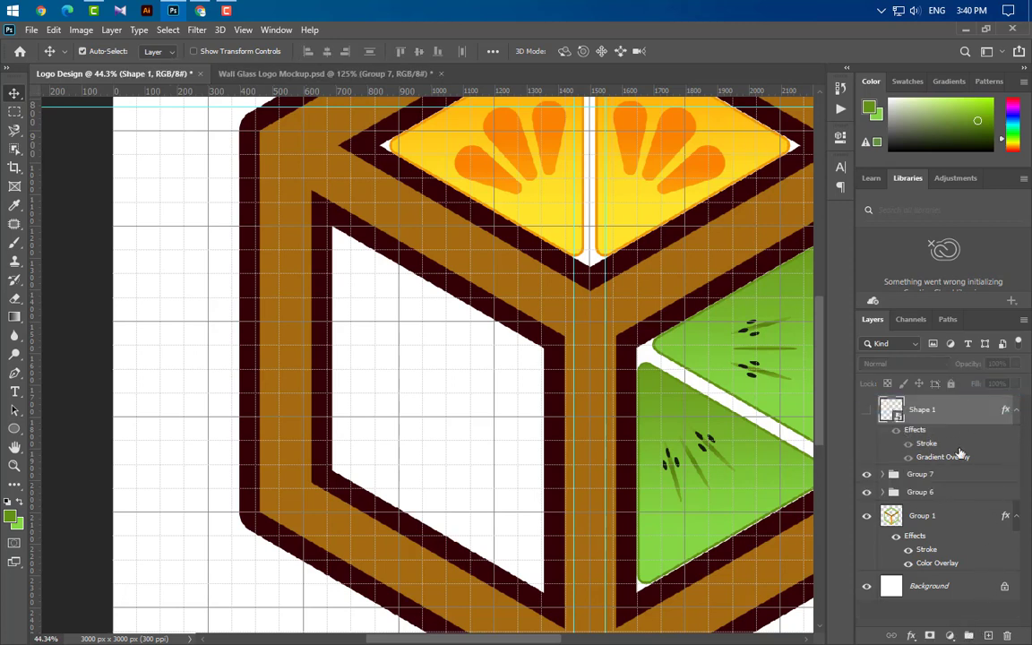
left_click(866, 411)
Step: Move the green triangle Shape 1 into the cube's left face, with its left corner at the inner frame edge
key("ctrl+t")
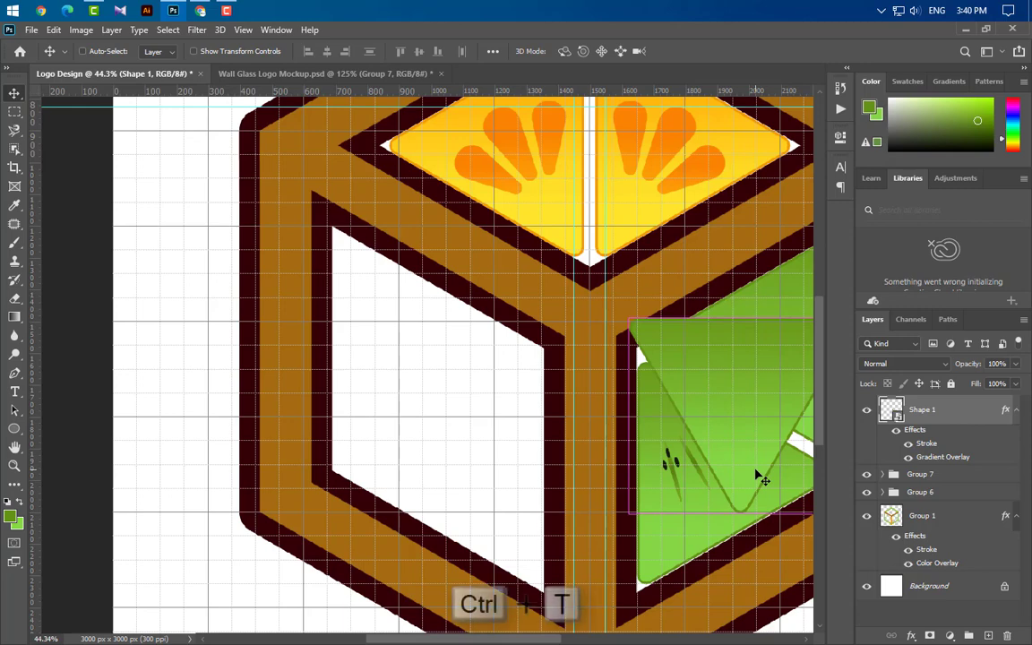
left_click_drag(774, 424, 408, 444)
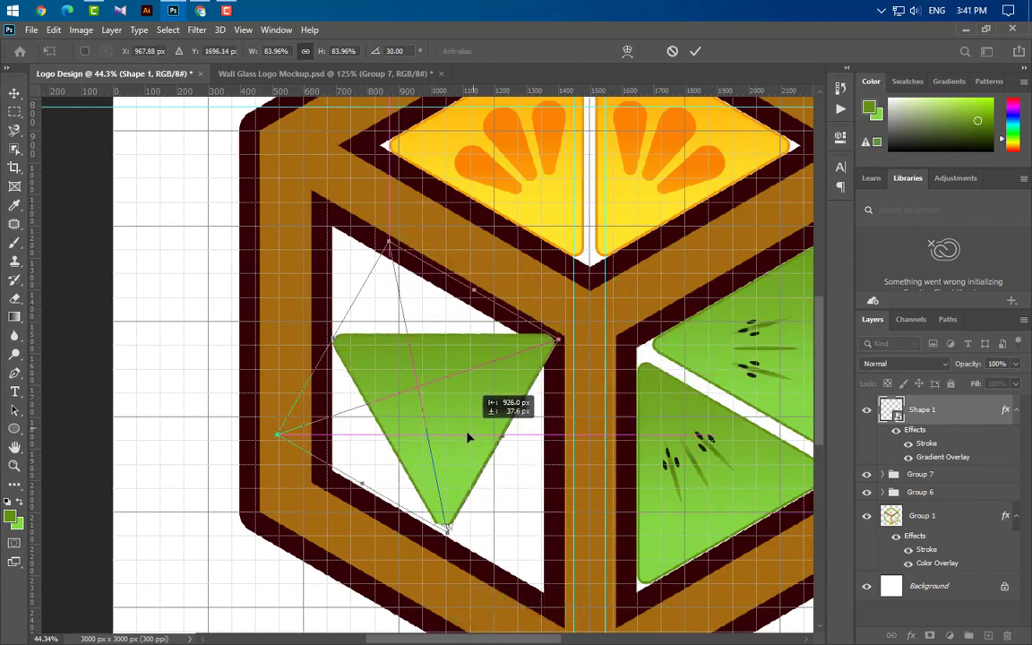
left_click(695, 51)
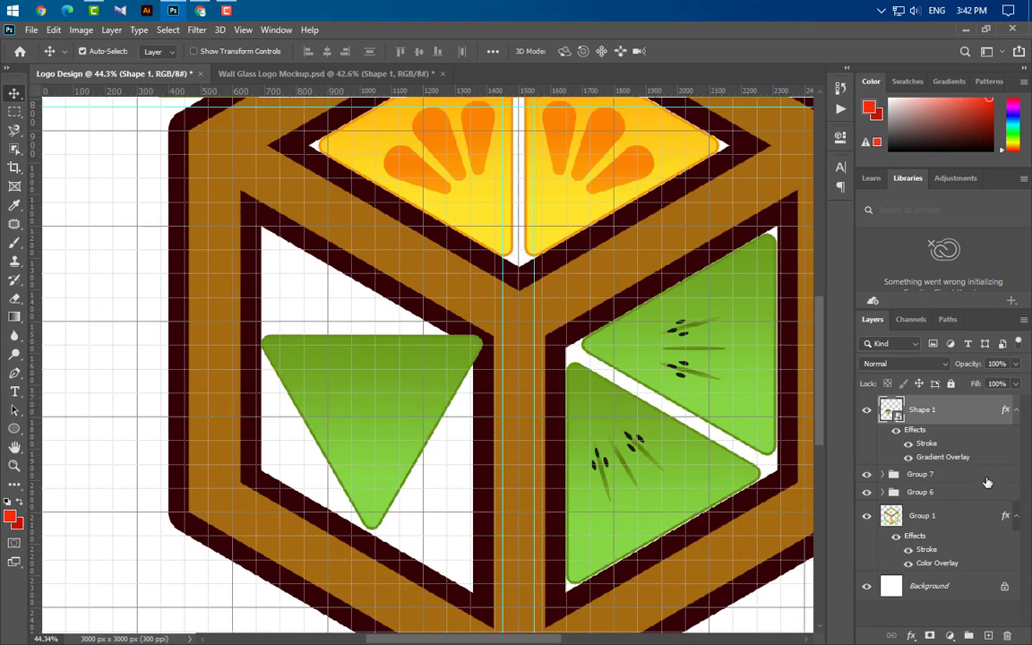
Step: Recolour the gradient overlay of Shape 1 with a c51202 first stop and a fe2a0a last stop
double_click(943, 457)
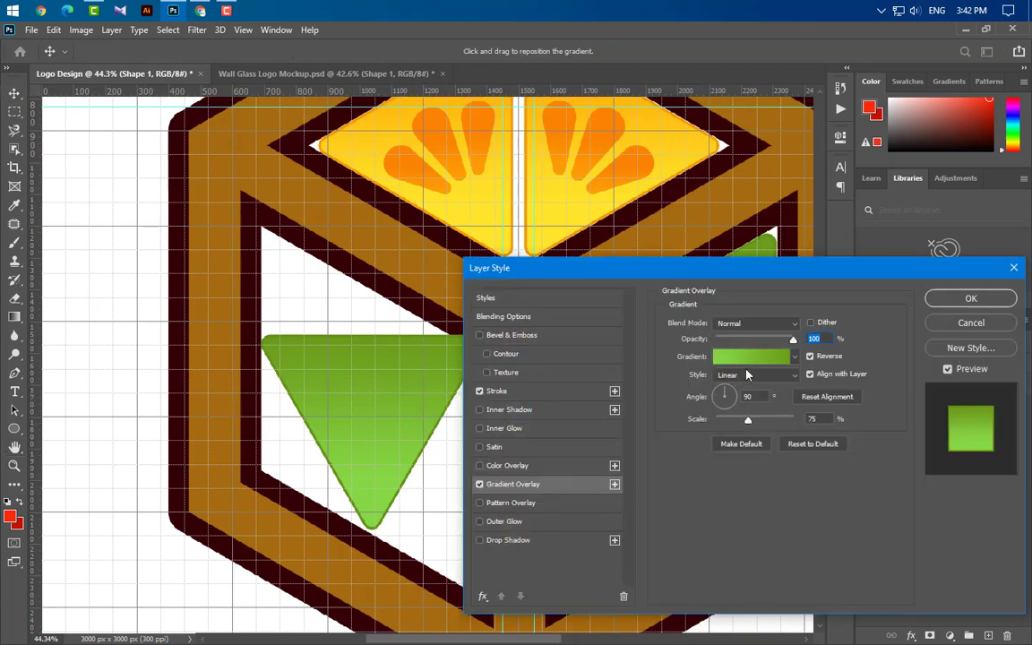
left_click(747, 360)
double_click(709, 541)
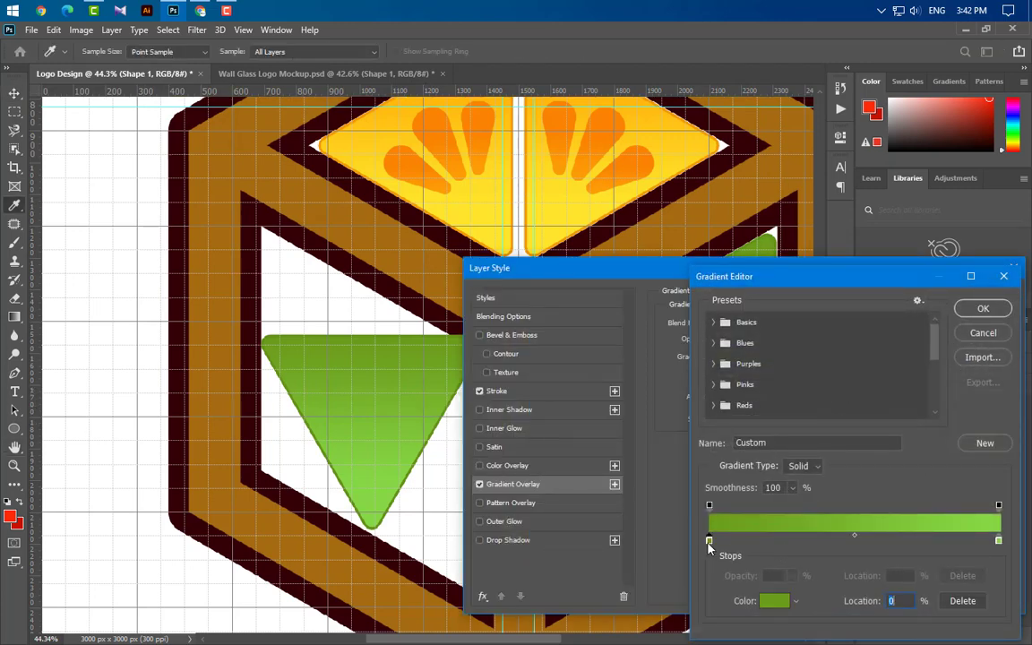
left_click(25, 518)
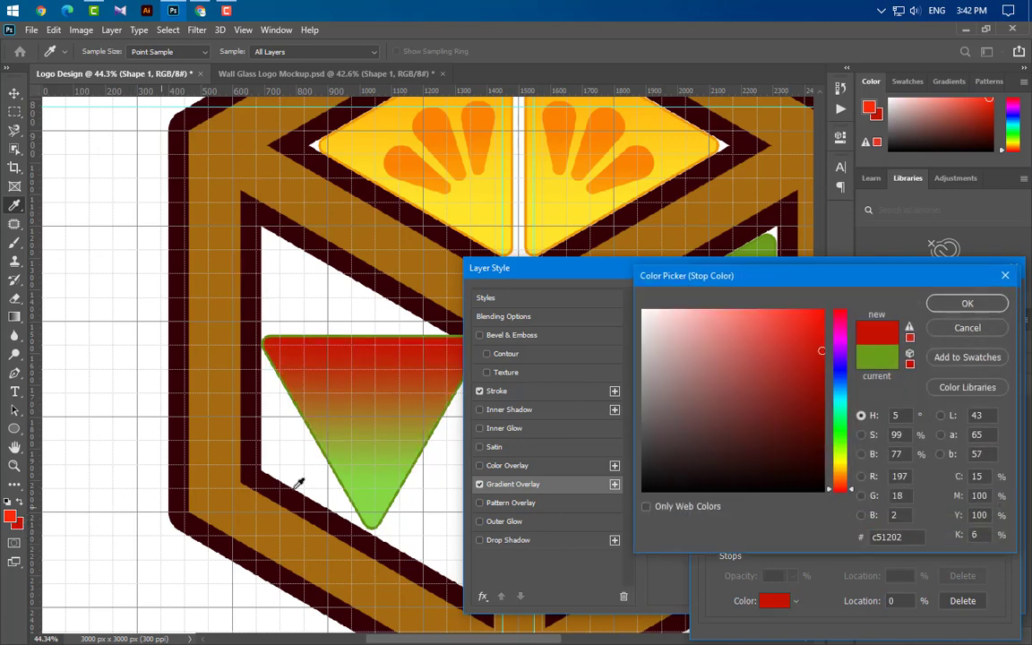
left_click(968, 308)
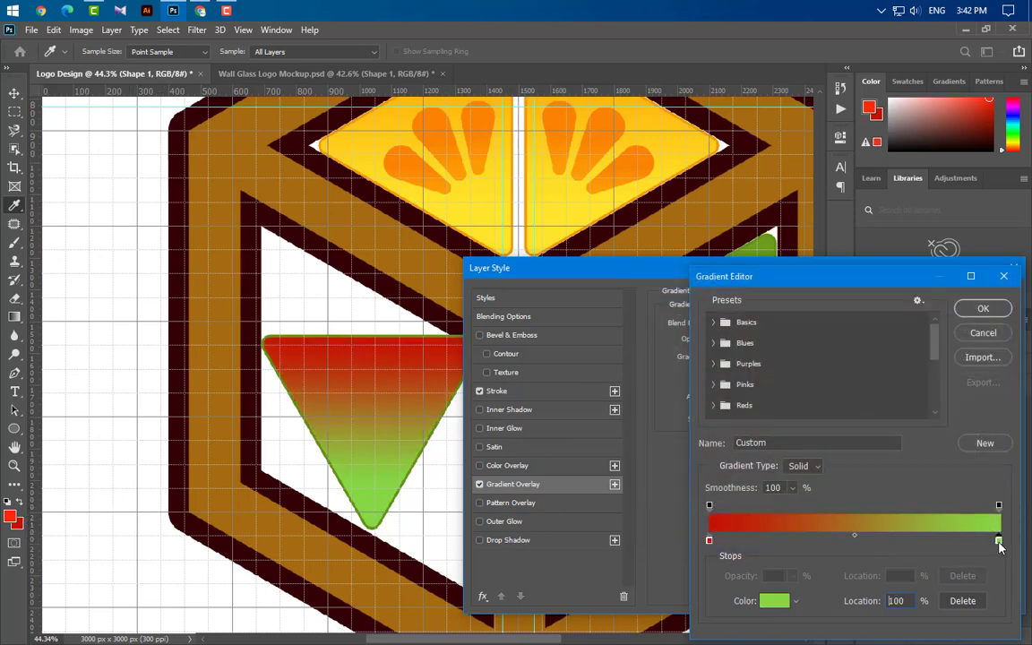
double_click(998, 542)
left_click(10, 517)
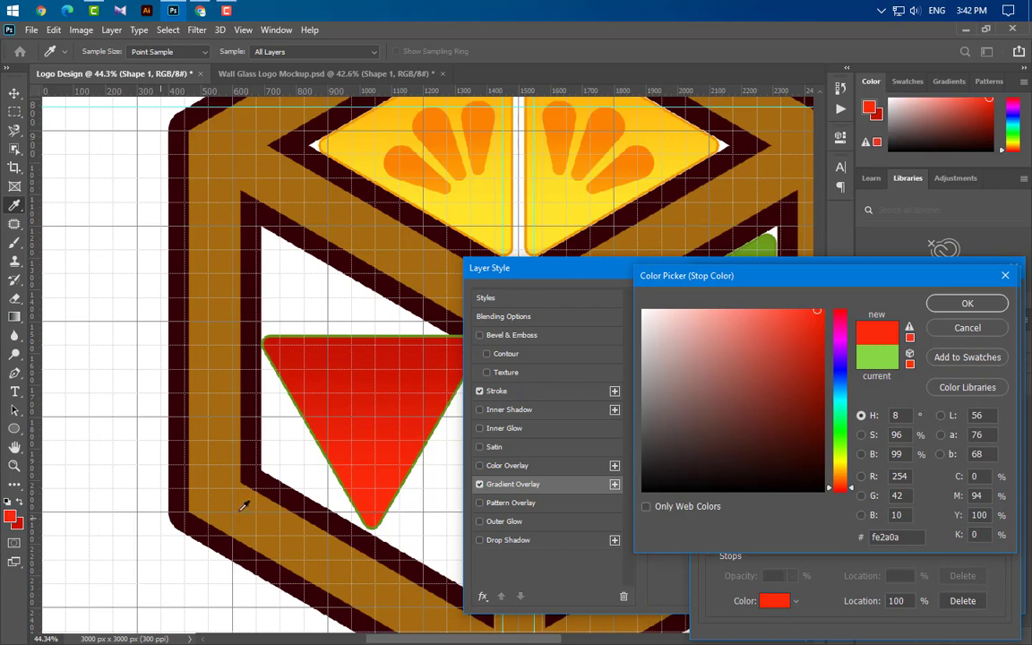
left_click(967, 304)
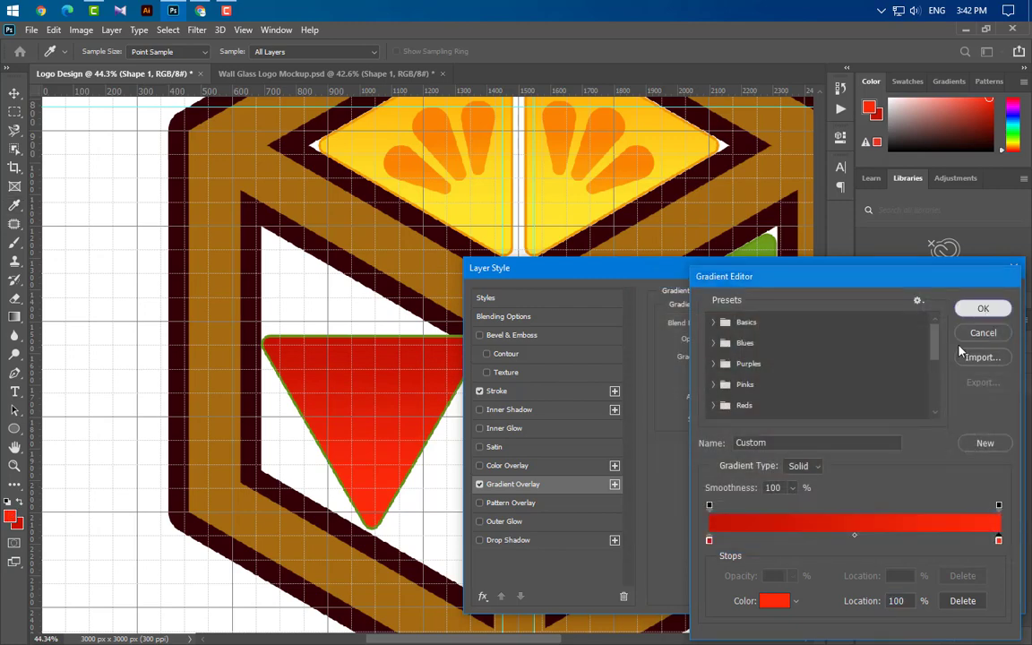
left_click(985, 307)
Step: Set the stroke colour of Shape 1 to dark red b40f01 and apply the layer style
left_click(527, 392)
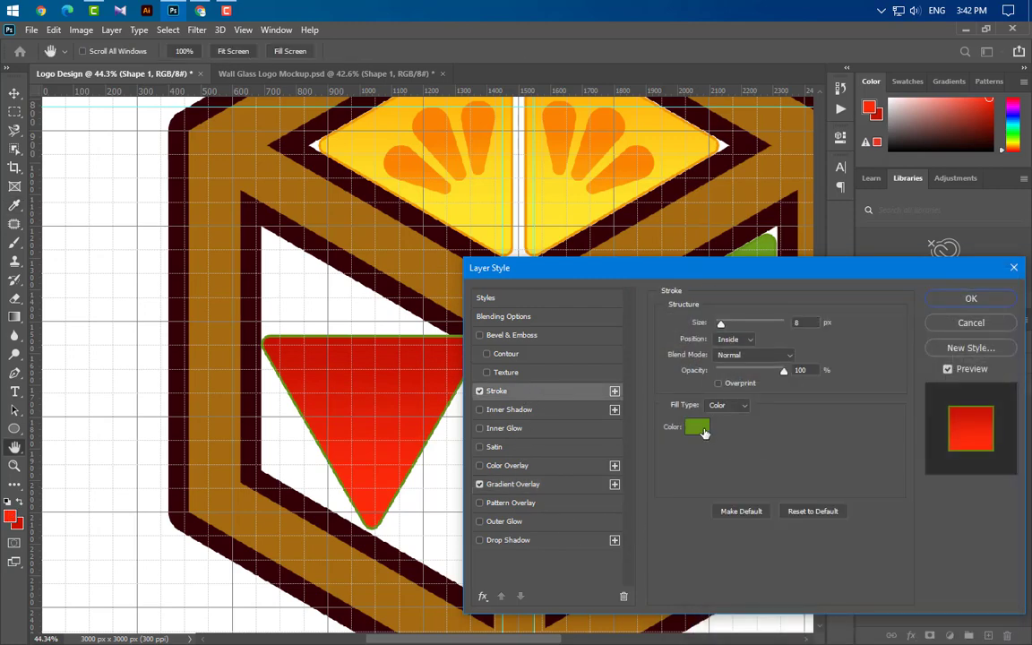
left_click(698, 428)
left_click(22, 522)
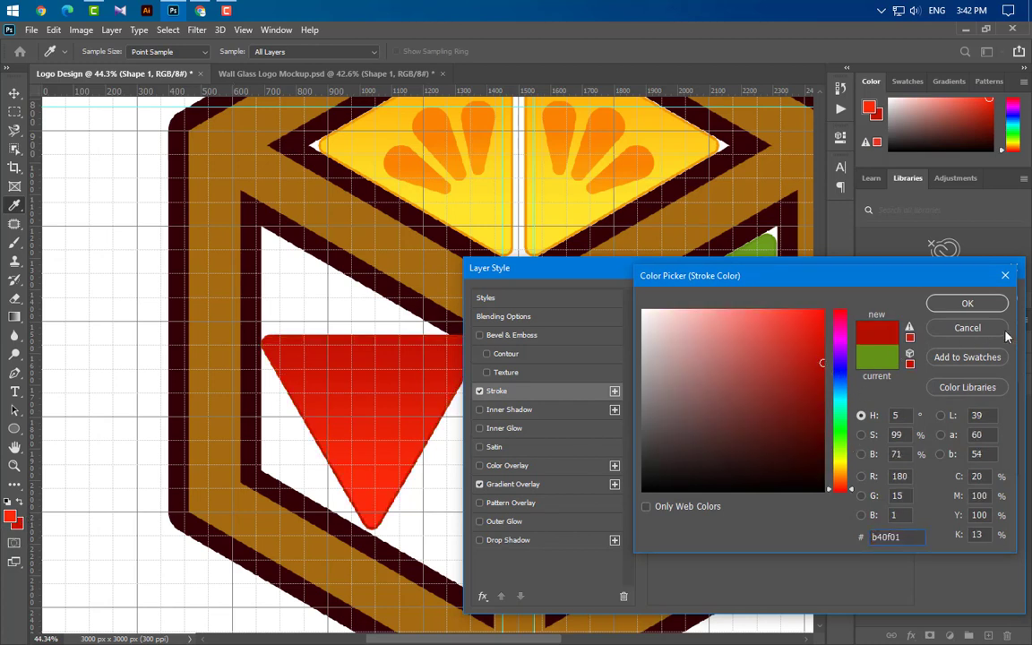
left_click(967, 304)
left_click(970, 300)
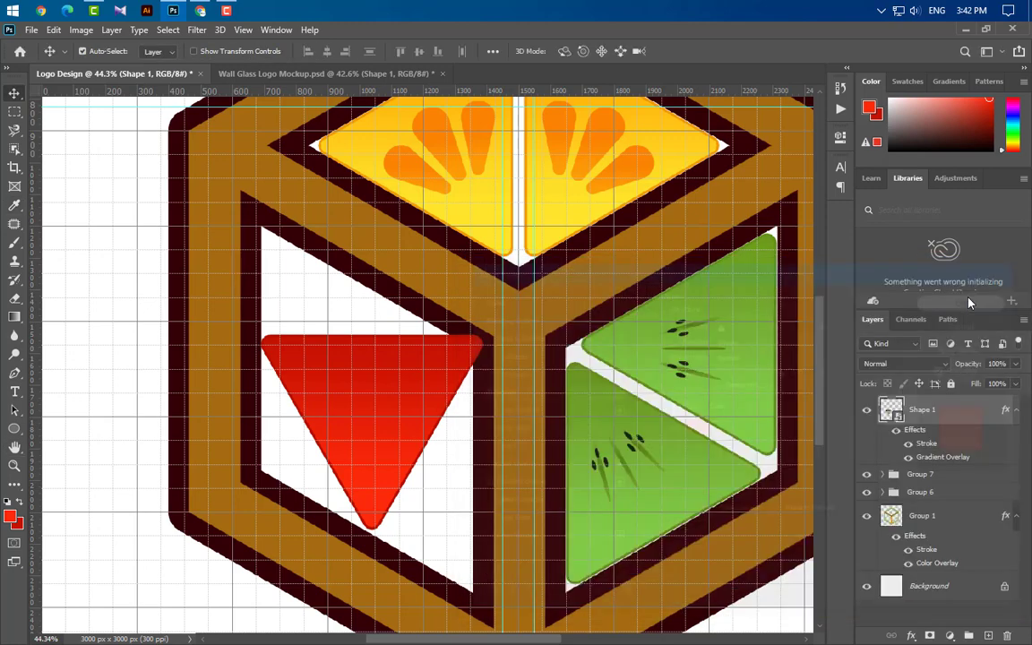
Step: Draw a narrow upright ellipse about 12 px wide and 41 px high as a seed in the upper-left part of the red triangle
scroll(372, 475, "up", 5)
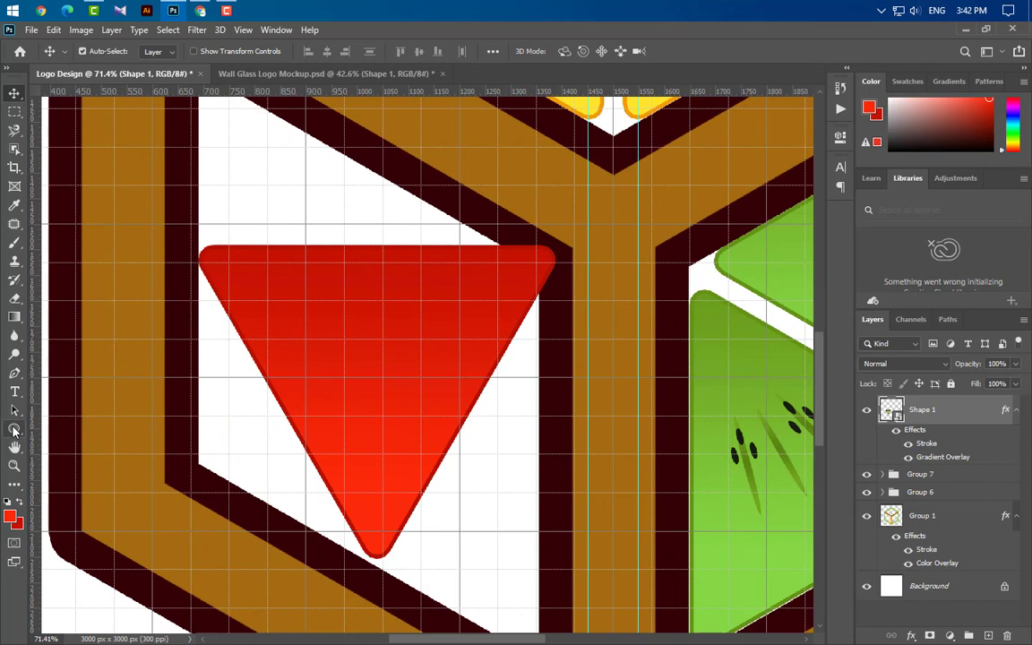
left_click(14, 430)
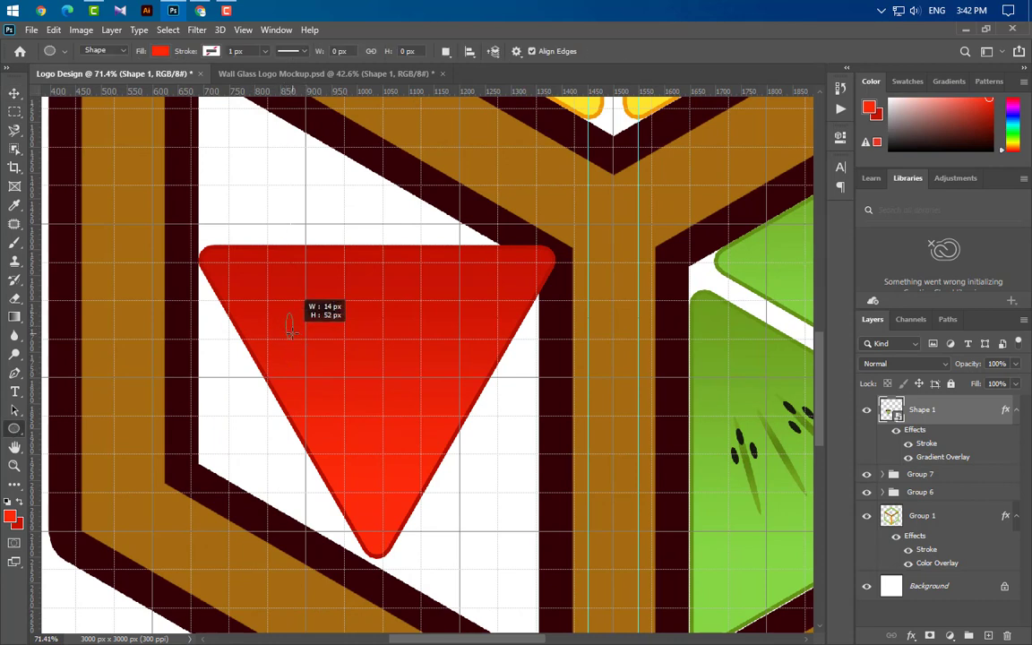
left_click_drag(288, 324, 293, 337)
left_click(800, 133)
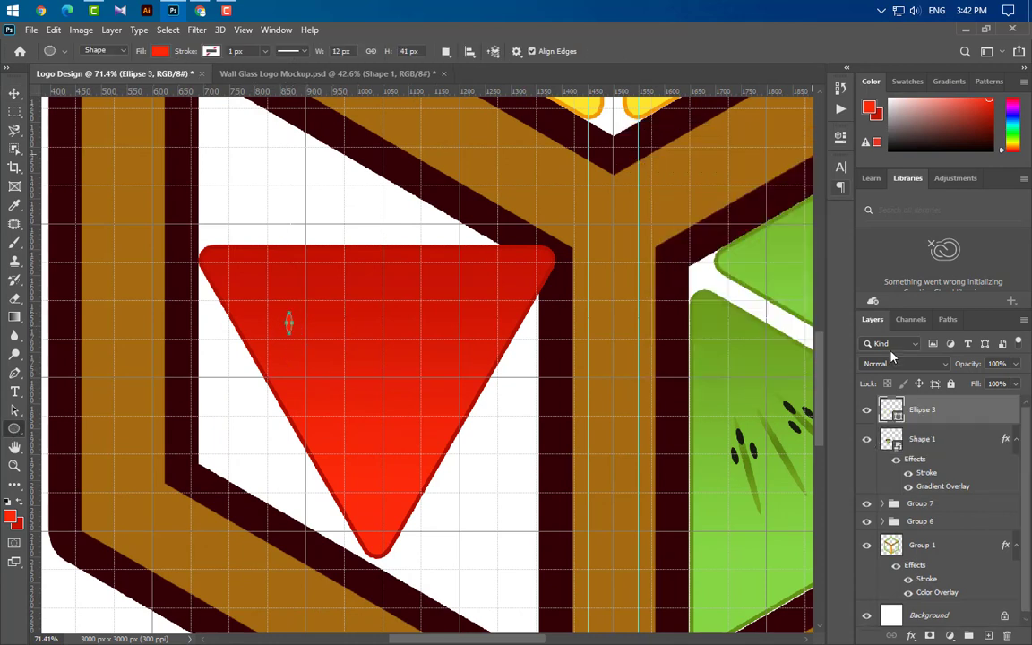
Step: Recolour the seed ellipse to the near-black 191d0d
double_click(891, 410)
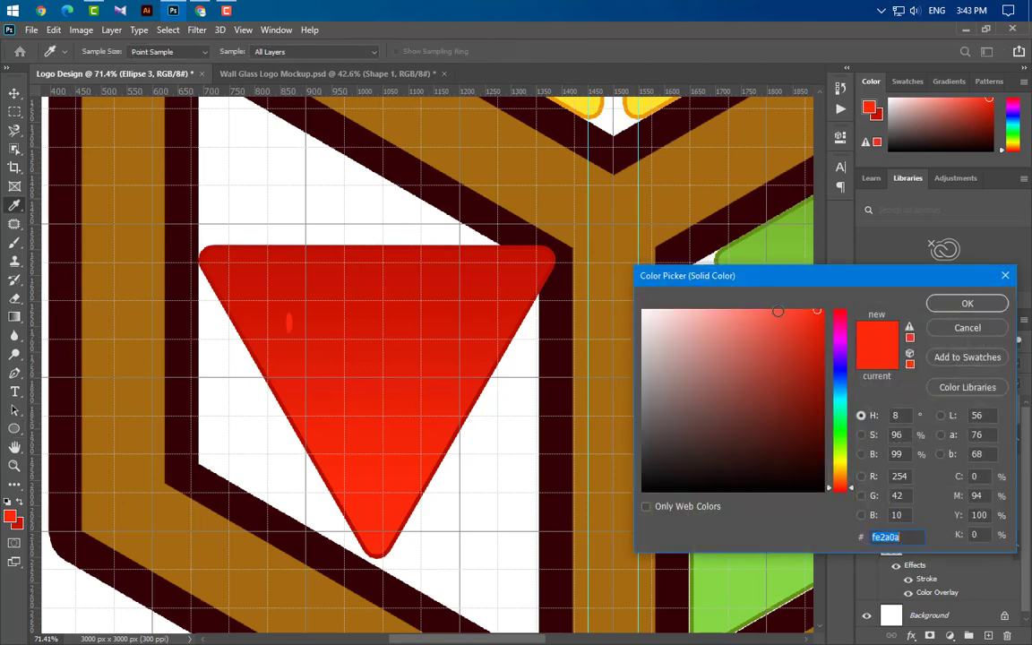
left_click_drag(699, 280, 706, 524)
left_click(740, 436)
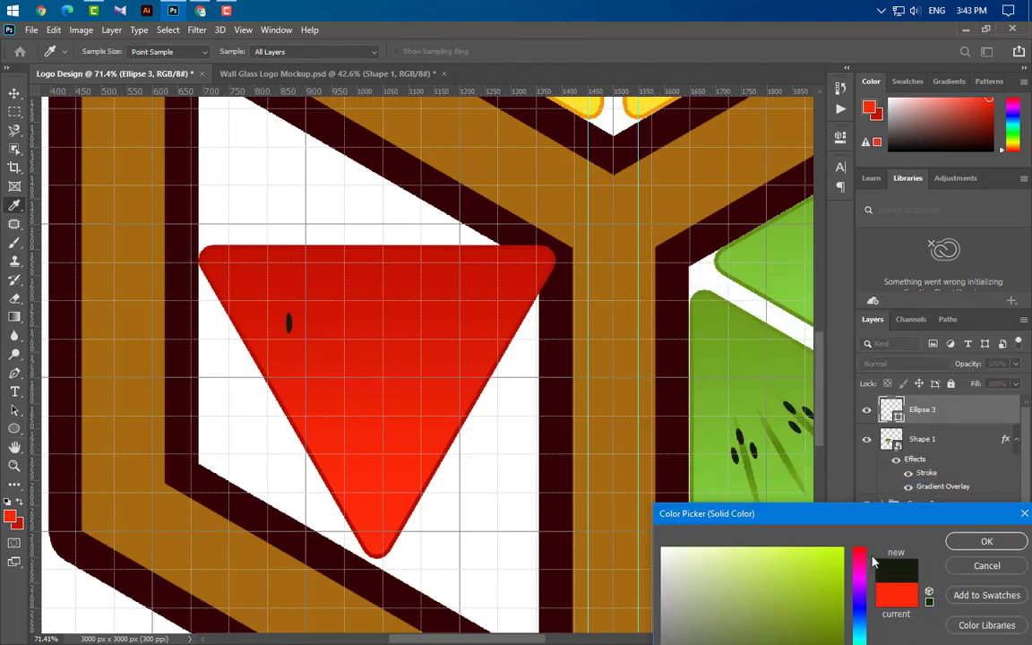
left_click_drag(873, 513, 864, 347)
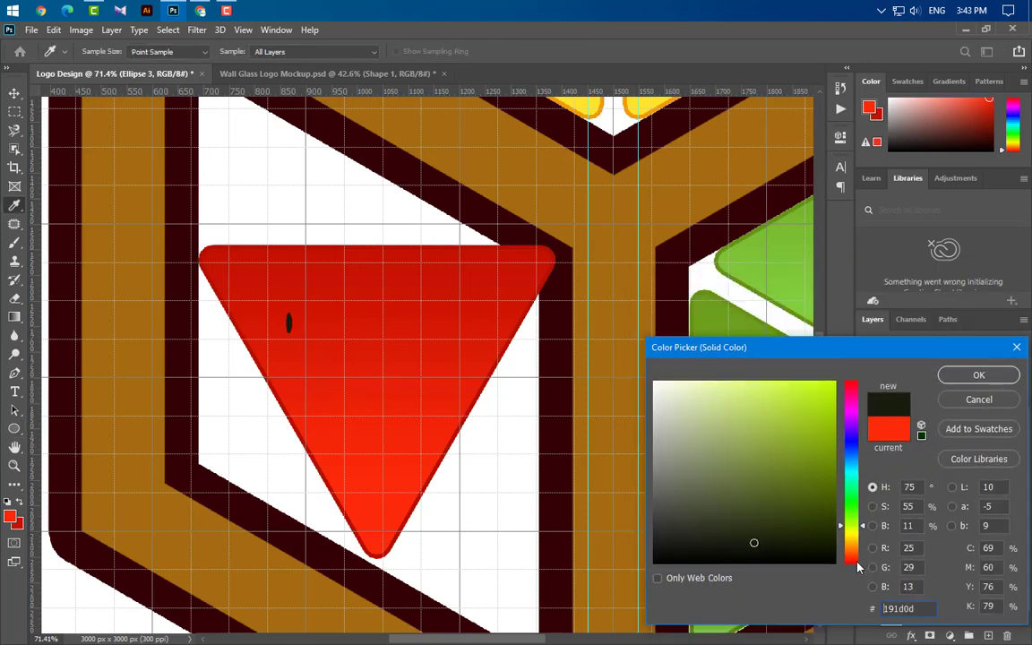
left_click(978, 374)
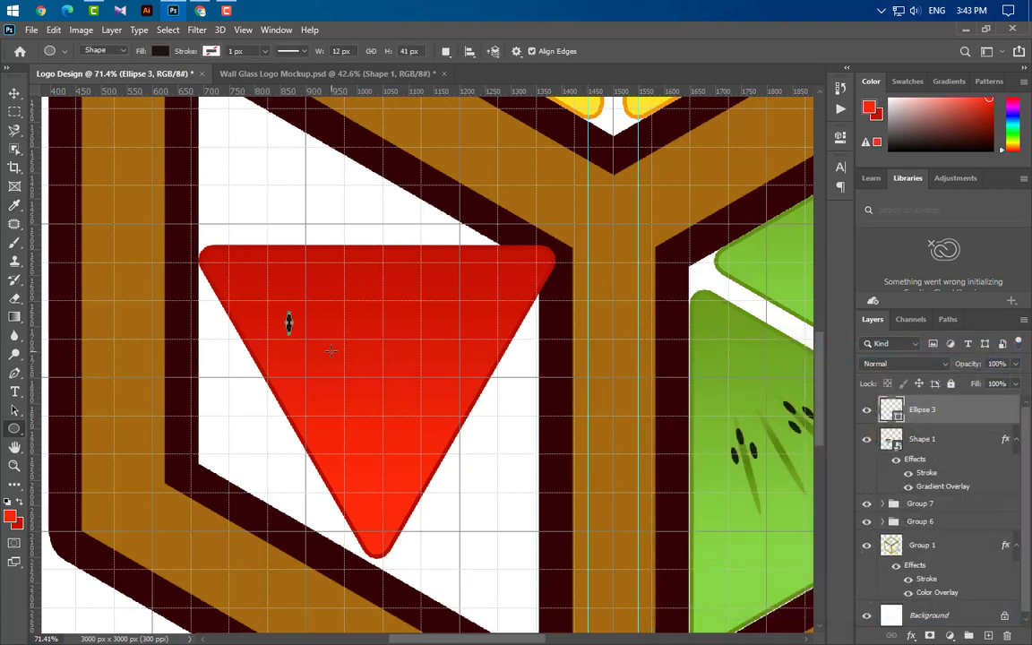
Step: Scale the seed ellipse to about 115% width and 109% height and apply the transform
left_click(14, 93)
key("ctrl+t")
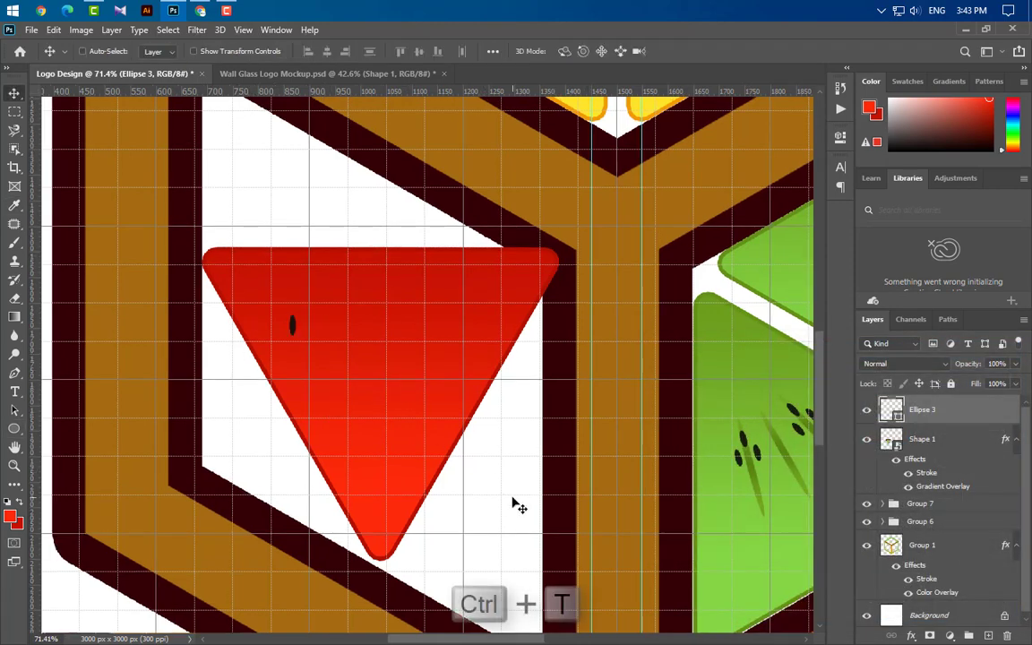
scroll(296, 327, "up", 5)
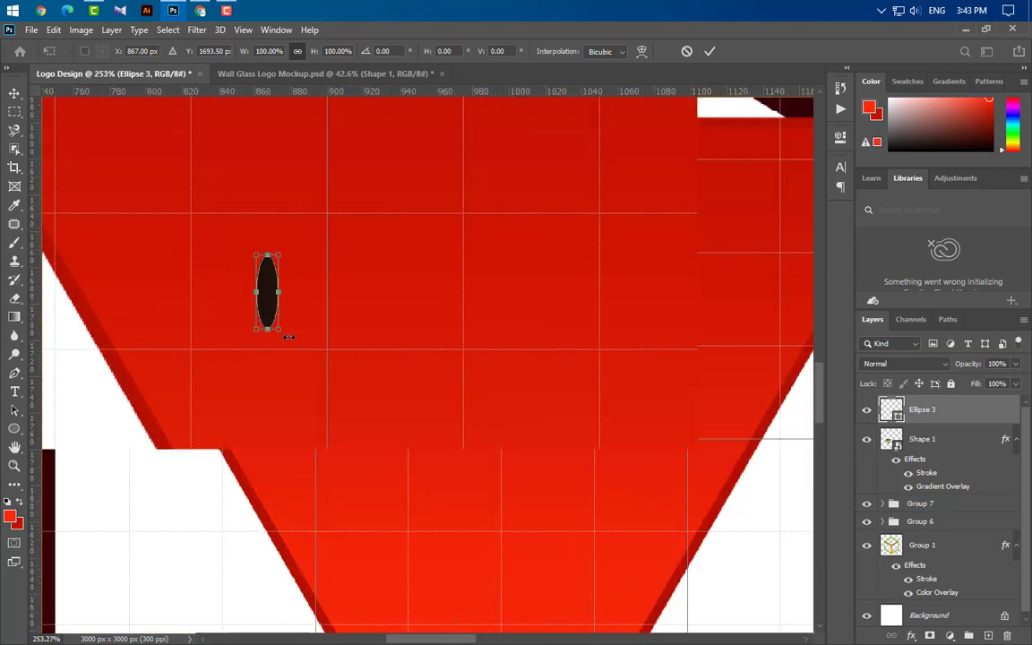
left_click_drag(261, 328, 261, 336)
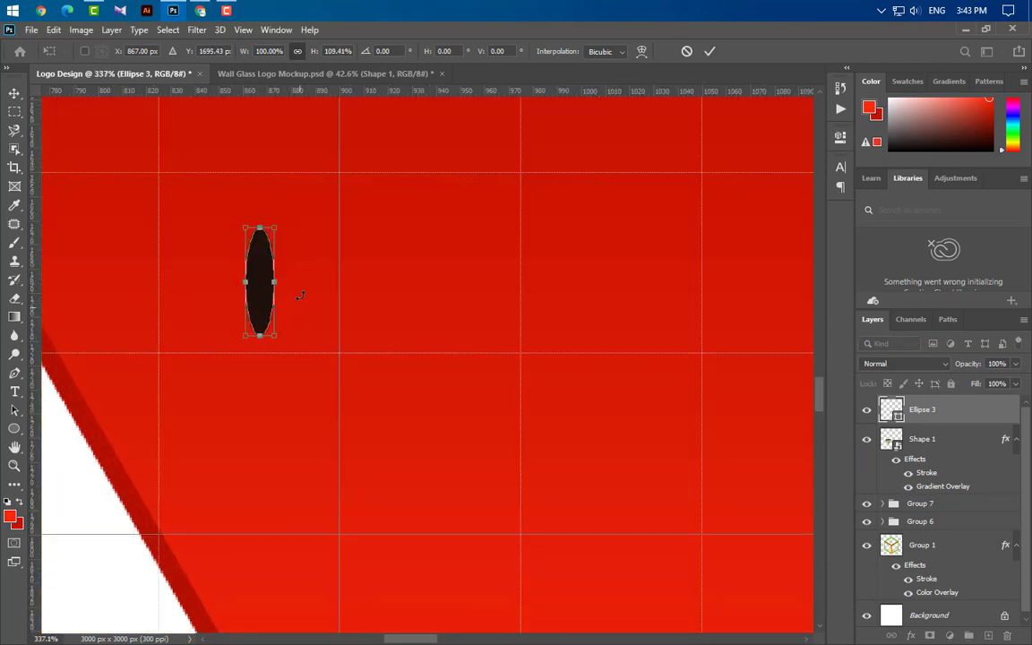
left_click_drag(278, 282, 281, 282)
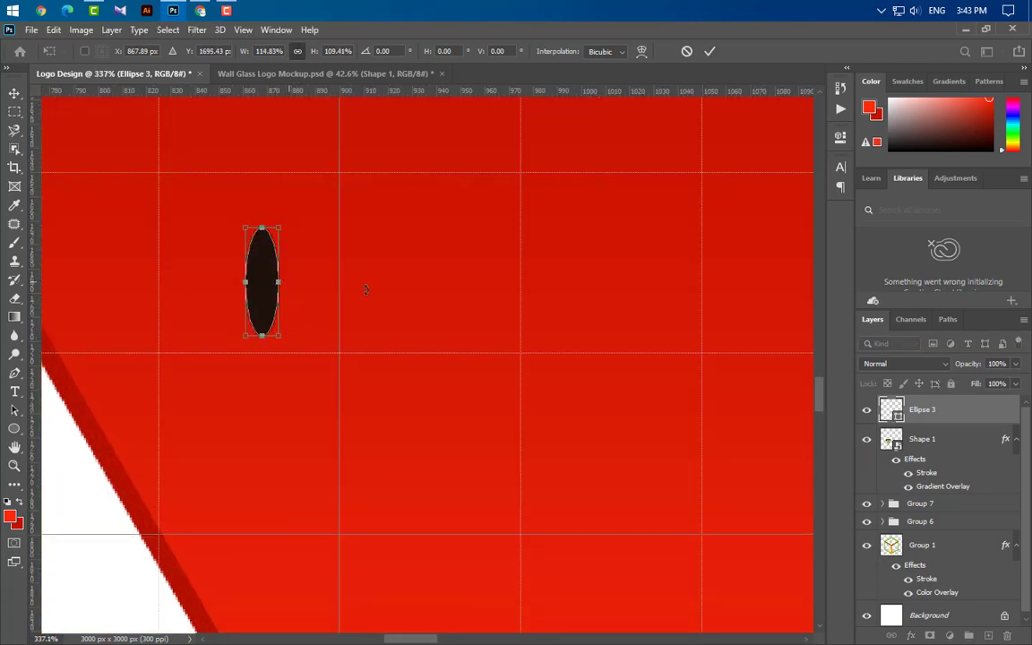
left_click(712, 51)
scroll(189, 353, "down", 5)
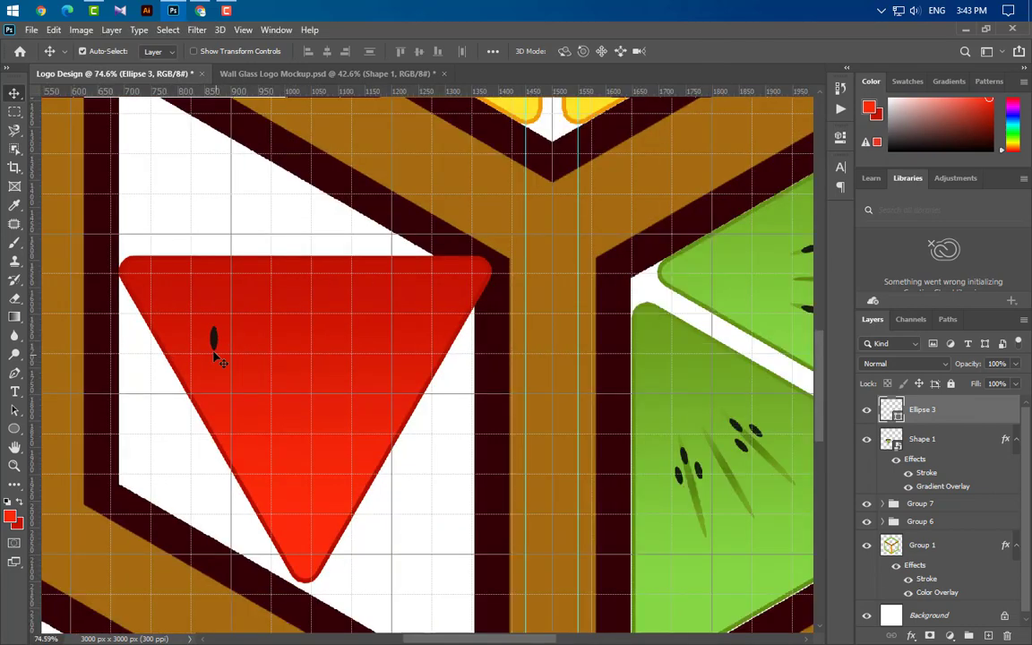
Step: Duplicate the seed a short distance to its right at the same height and group the two seeds
left_click_drag(214, 340, 235, 340)
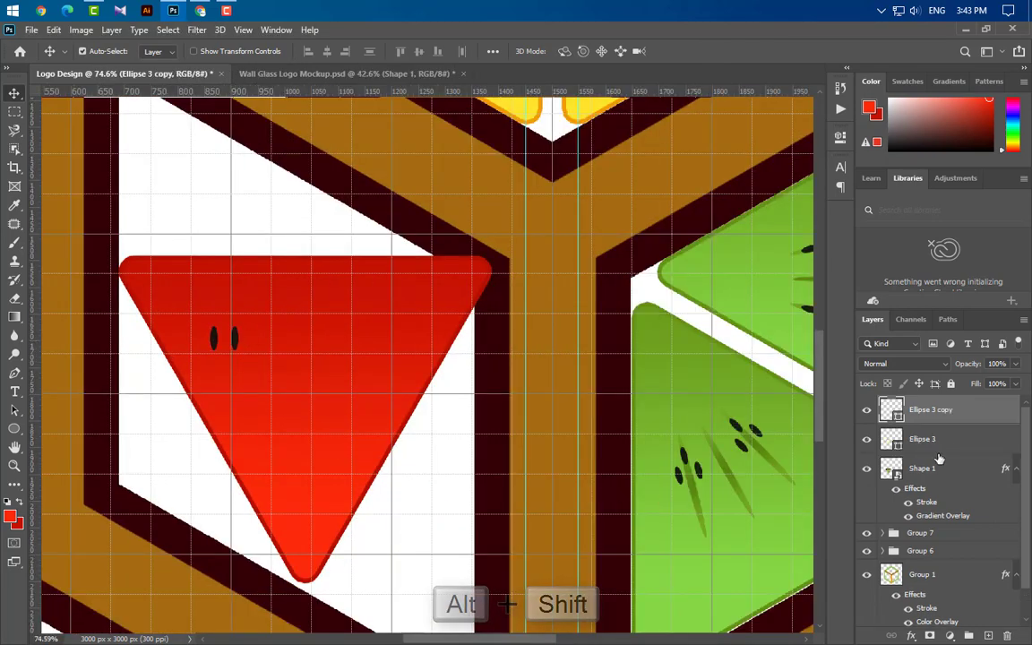
left_click(939, 453, "shift")
left_click(971, 635)
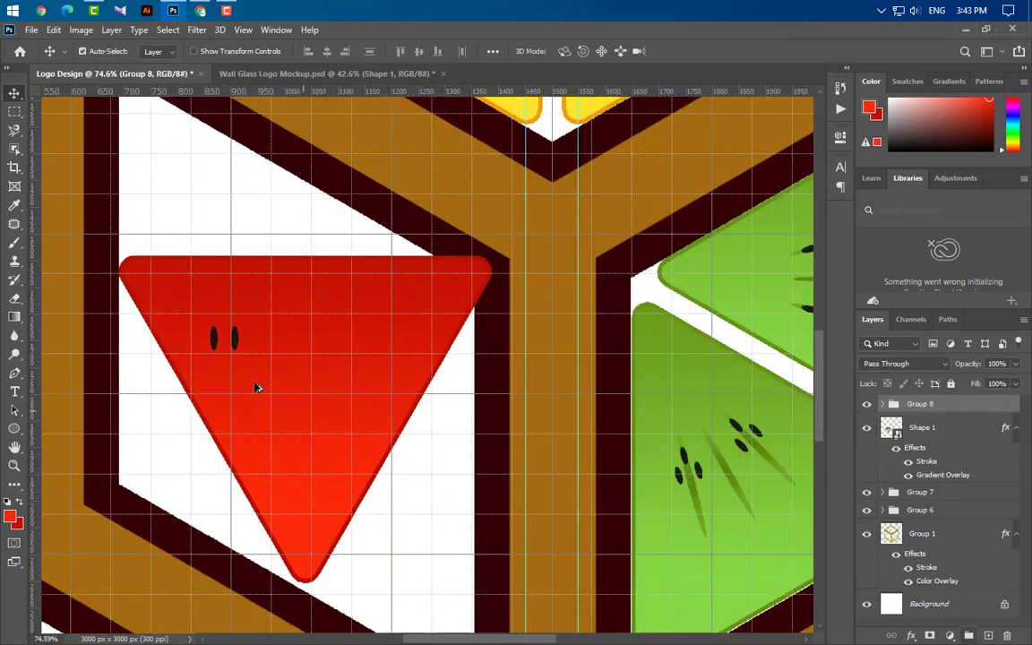
Step: Duplicate the seed pair twice along a horizontal row across the red triangle and group the three evenly spaced pairs together
left_click_drag(239, 341, 380, 346)
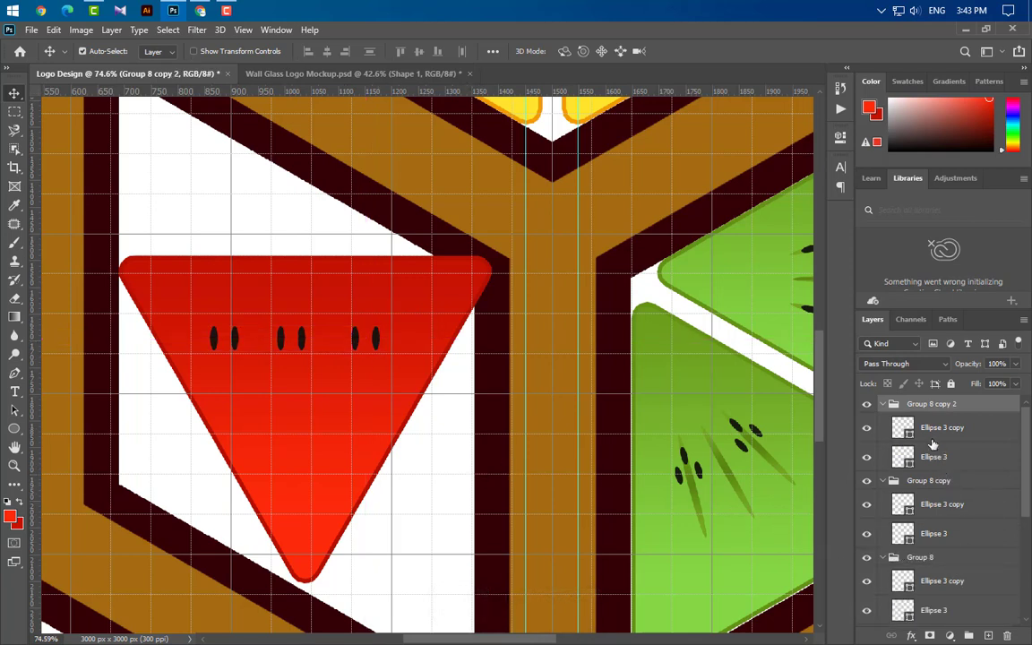
left_click(883, 405)
left_click(884, 422)
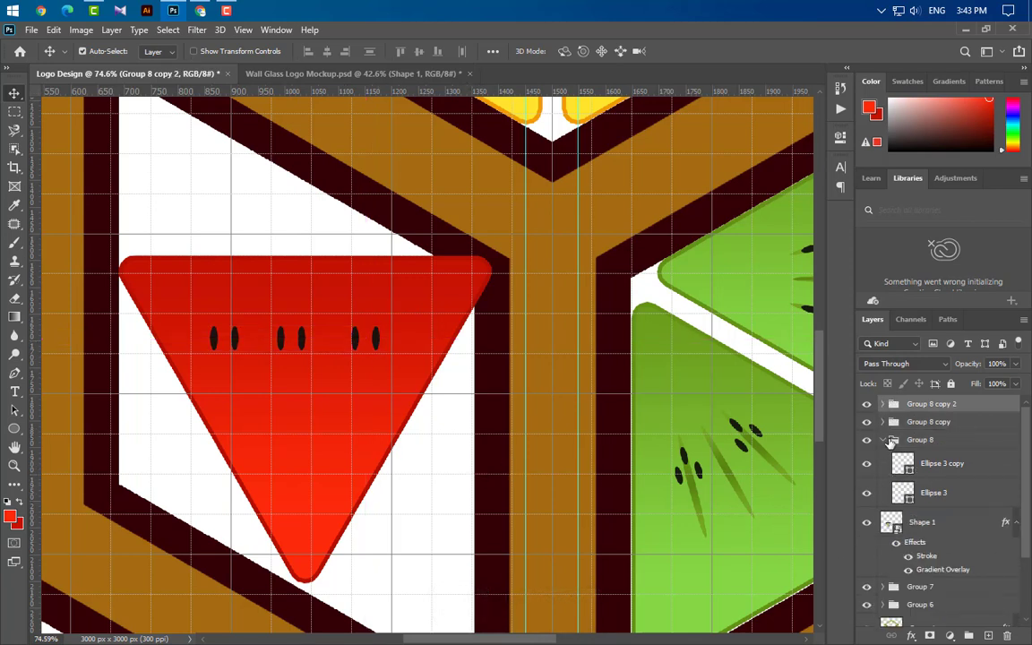
left_click(883, 439)
left_click(923, 440, "shift")
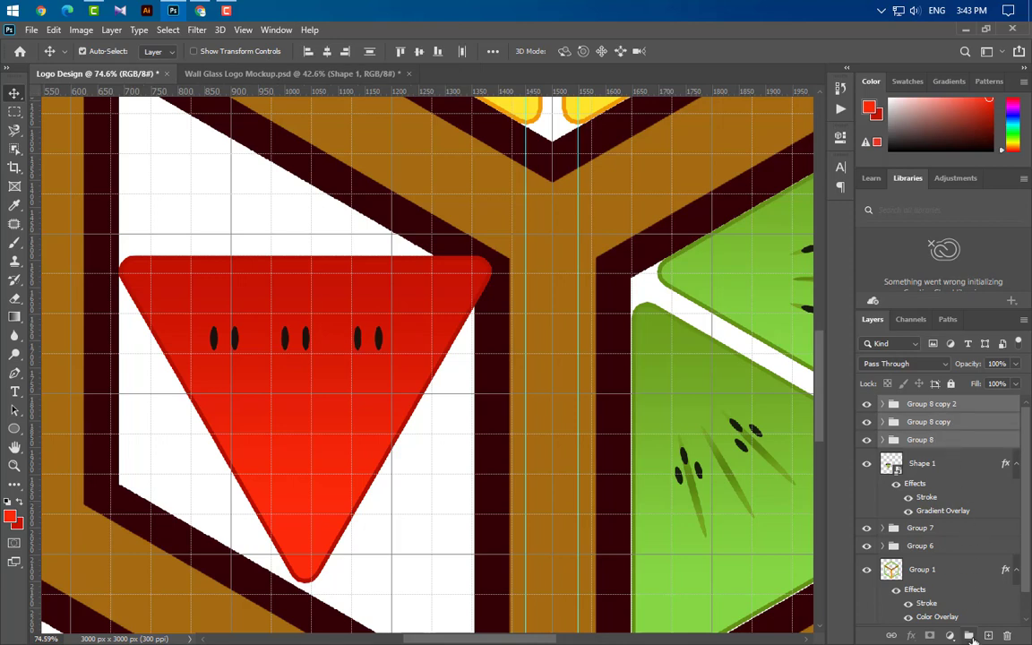
left_click(970, 635)
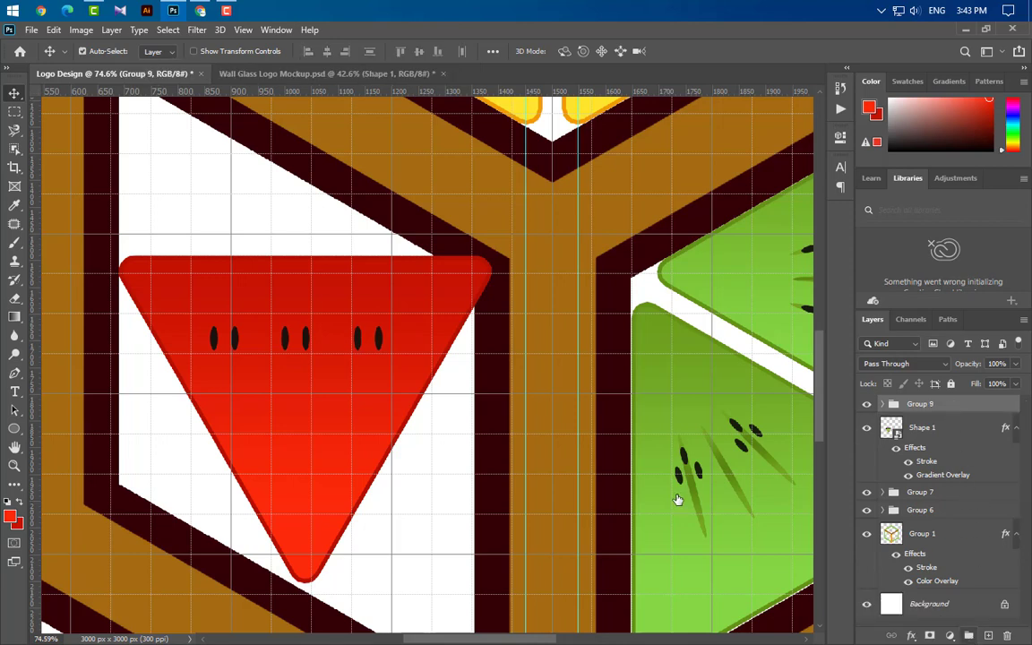
Step: Centre the seed group horizontally on the outline of Shape 1 and clear the selection
left_click(891, 429, "ctrl")
left_click(327, 52)
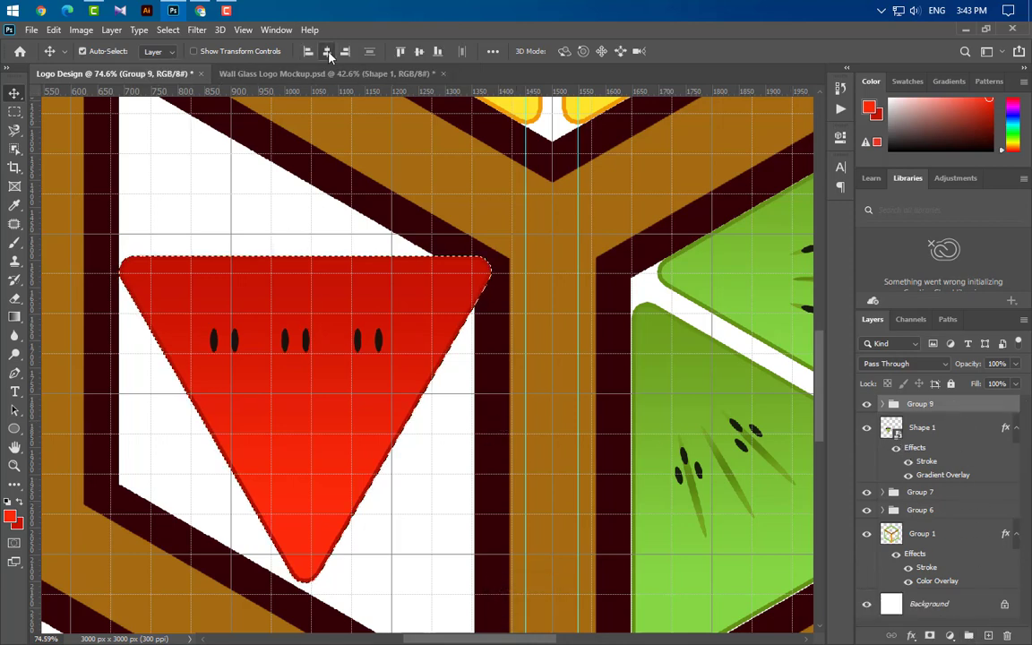
key("ctrl+d")
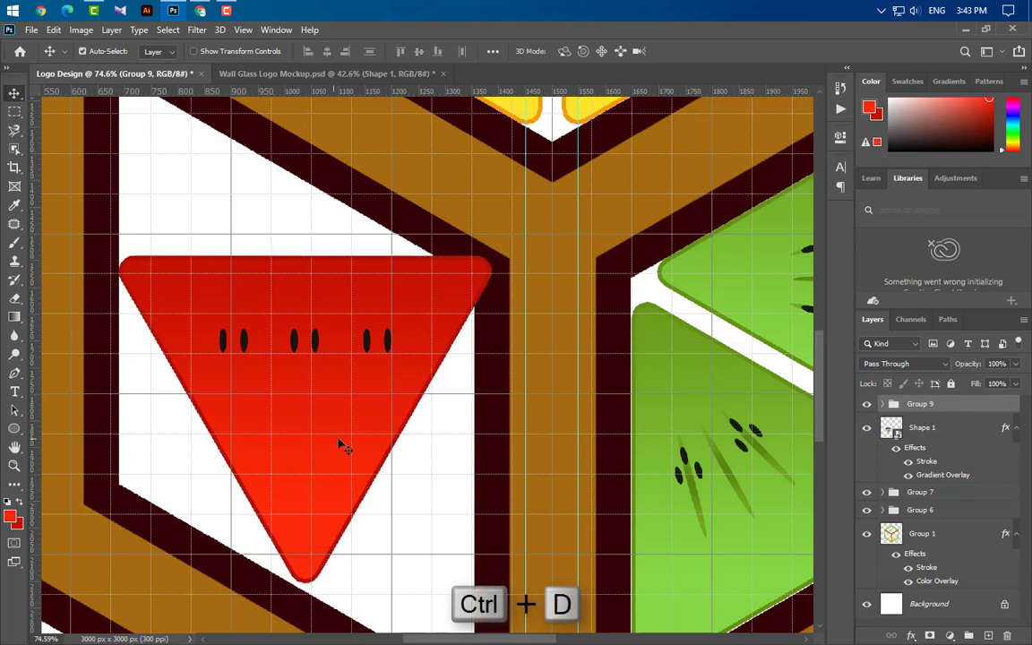
Step: Move the Shape 1 layer into Group 9 beneath the seeds and collapse the group
scroll(338, 453, "down", 3)
scroll(337, 470, "down", 1)
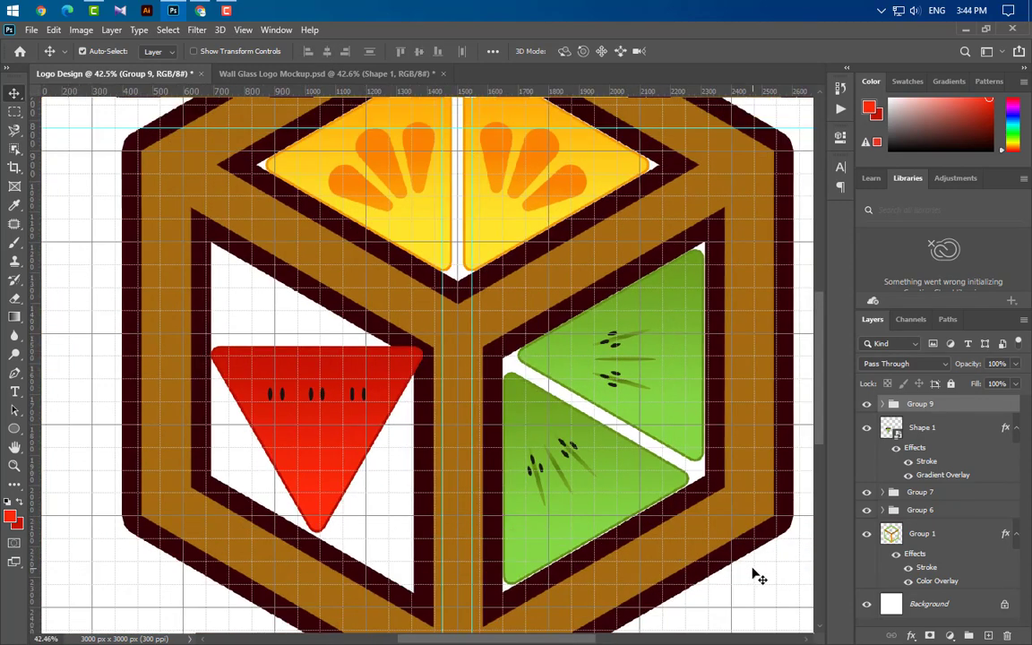
scroll(909, 495, "up", 2)
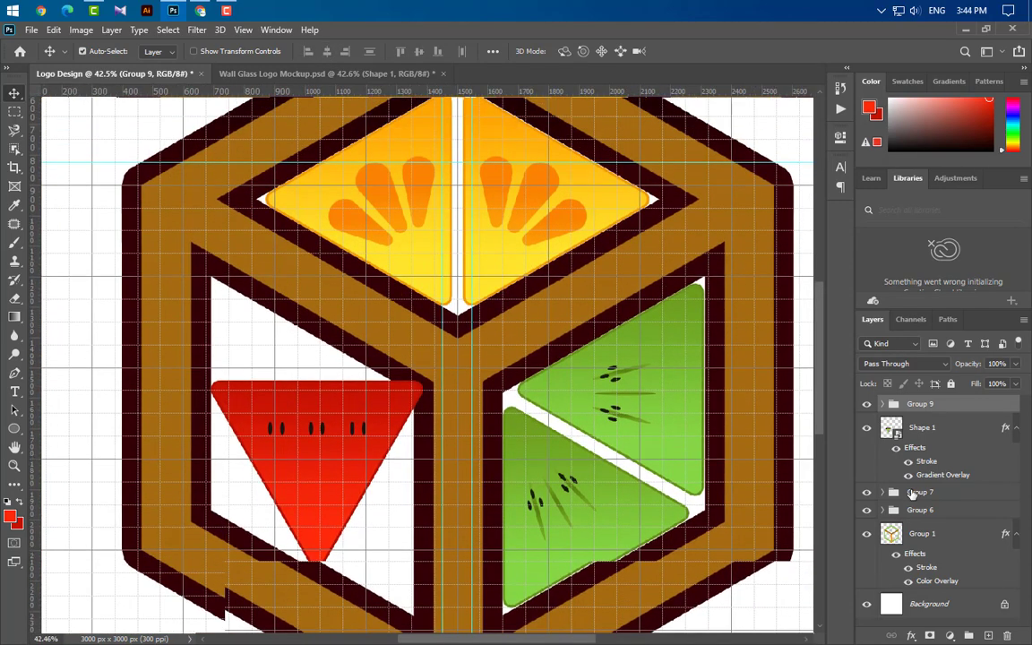
left_click(883, 404)
left_click_drag(927, 478, 948, 461)
left_click(884, 405)
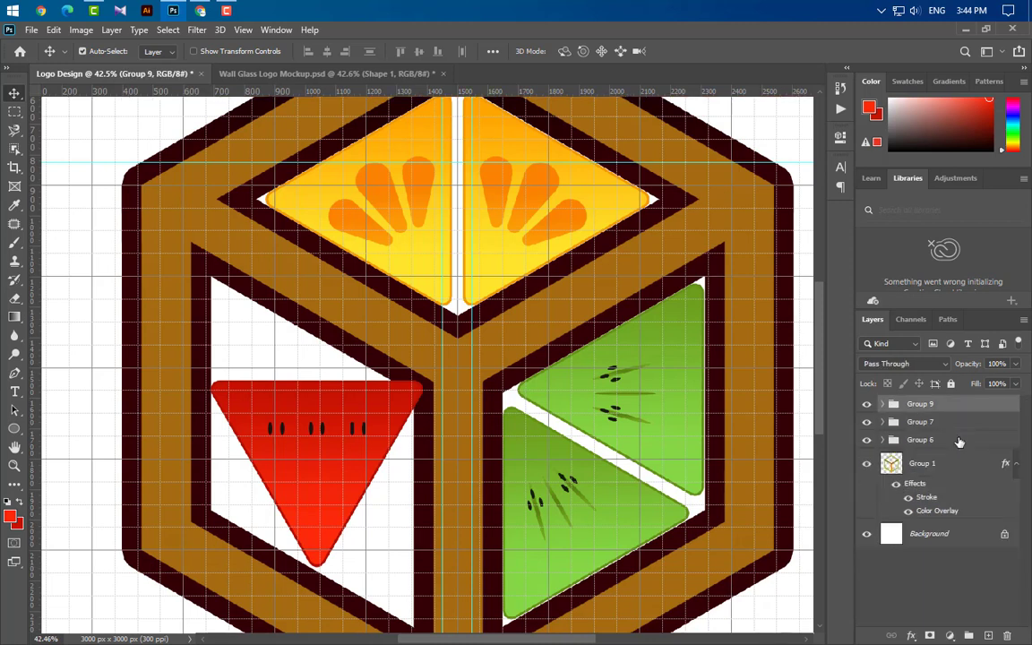
Step: Rotate the watermelon slice in Group 9 by -90 degrees
key("ctrl+t")
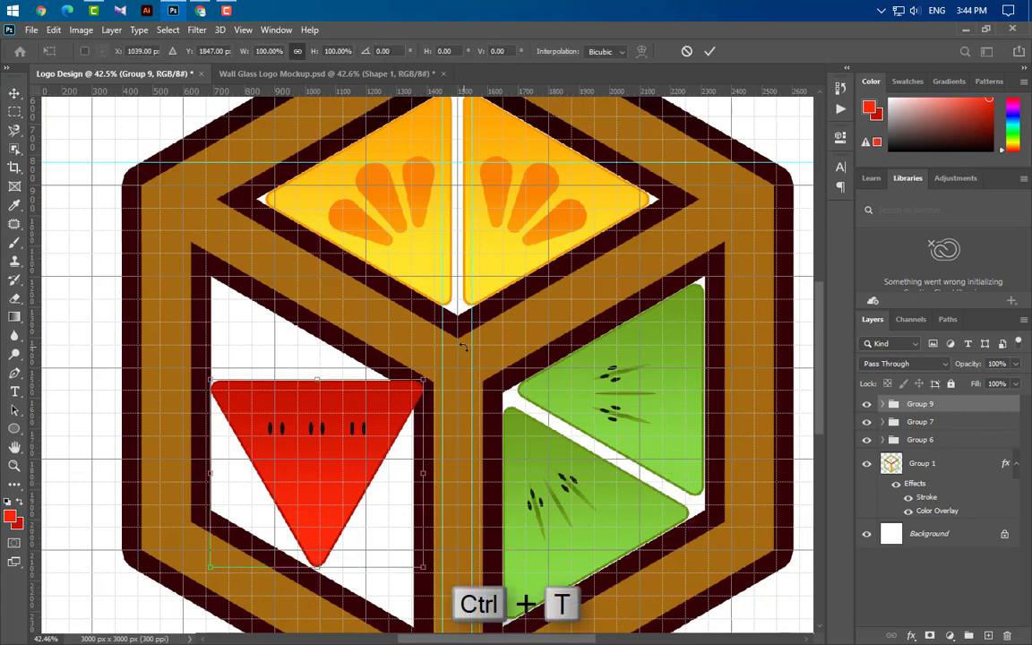
left_click_drag(455, 338, 167, 303)
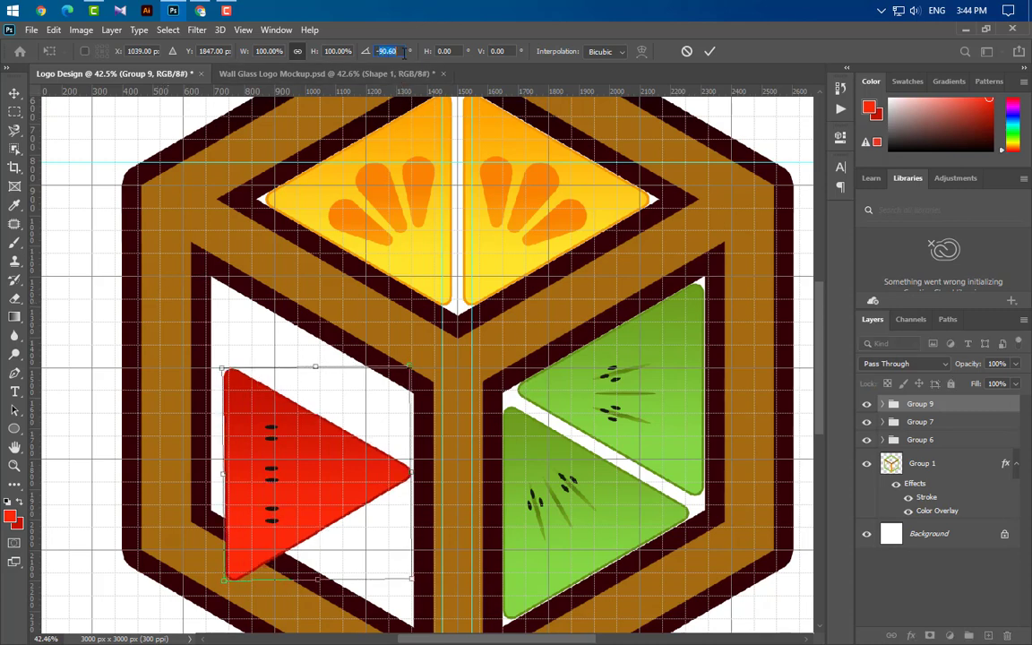
type("-90")
key("Return")
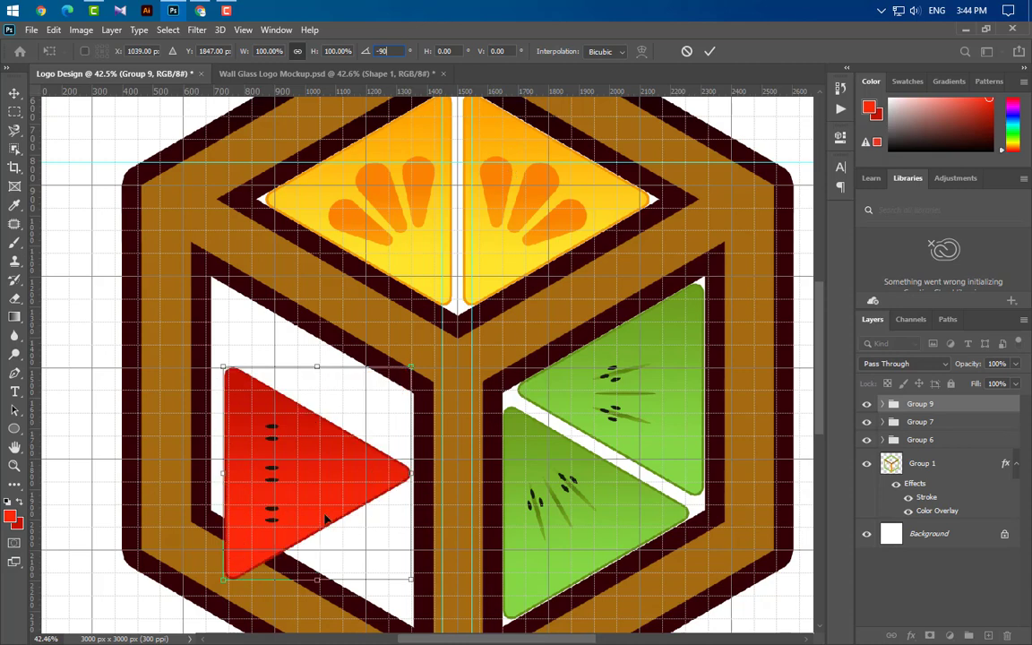
Step: Fit the rotated slice into the upper-left corner of the cube's left face, against the inner frame edges, and apply the transform
left_click_drag(294, 484, 288, 410)
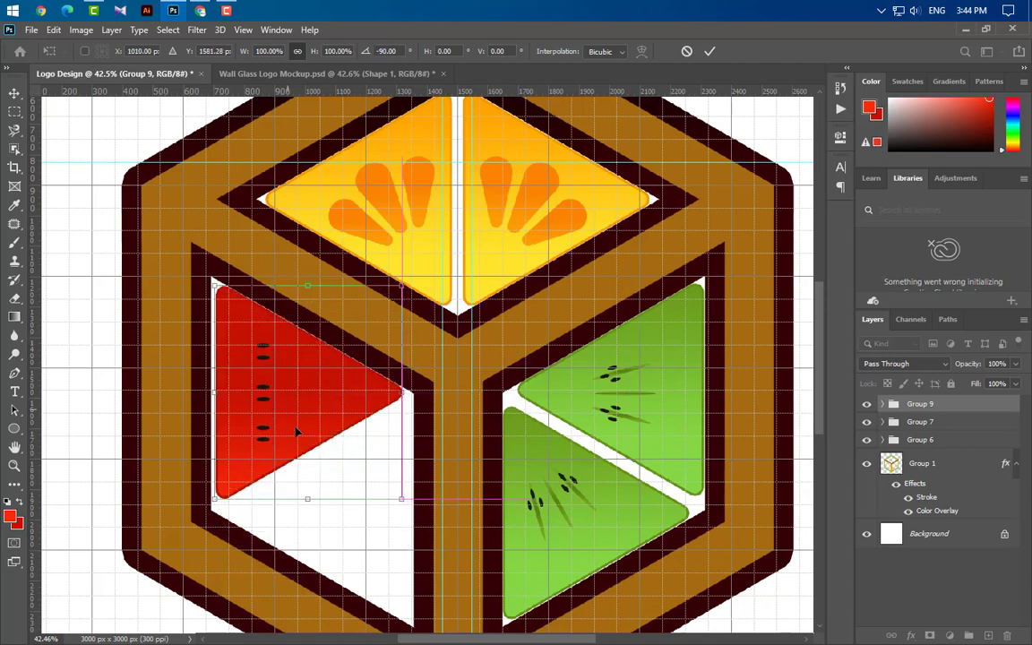
key("Left")
key("Left")
key("Left")
key("Left")
key("Left")
key("Left")
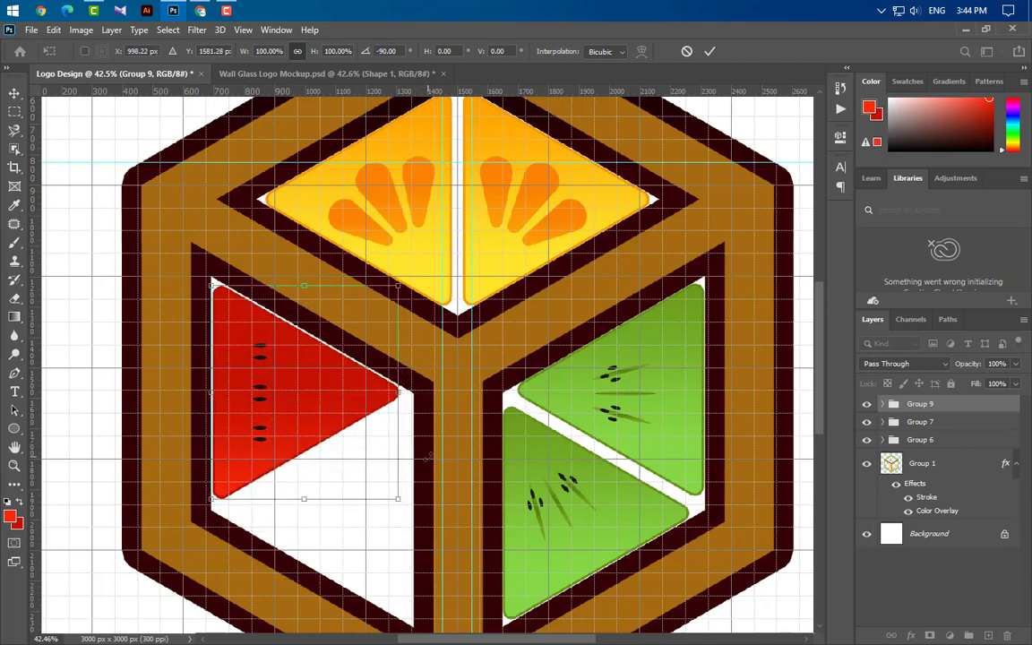
key("Up")
key("Up")
key("Up")
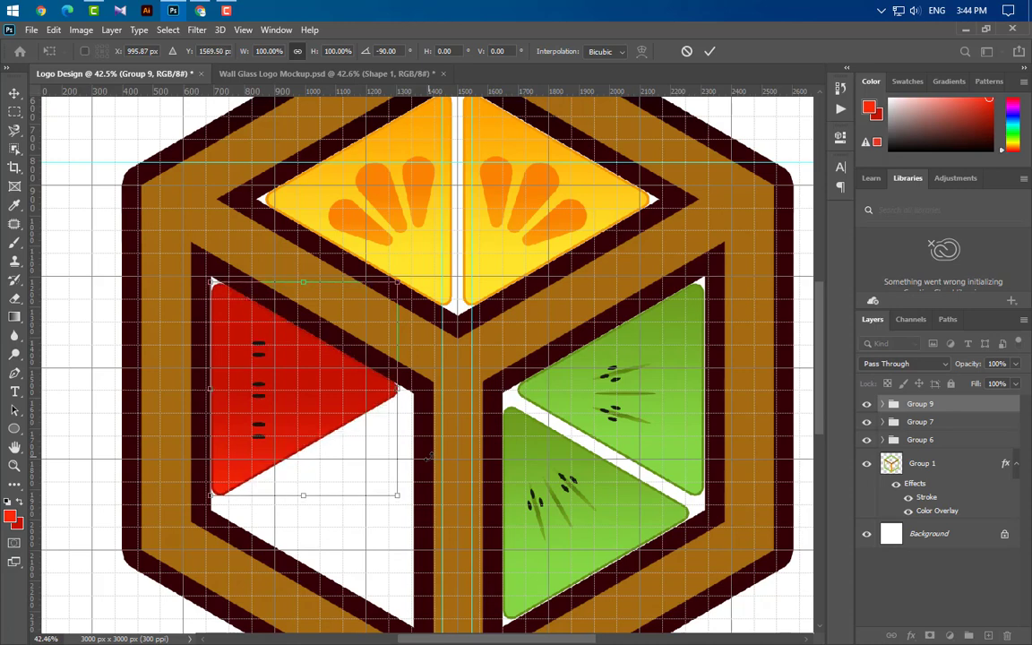
key("Up")
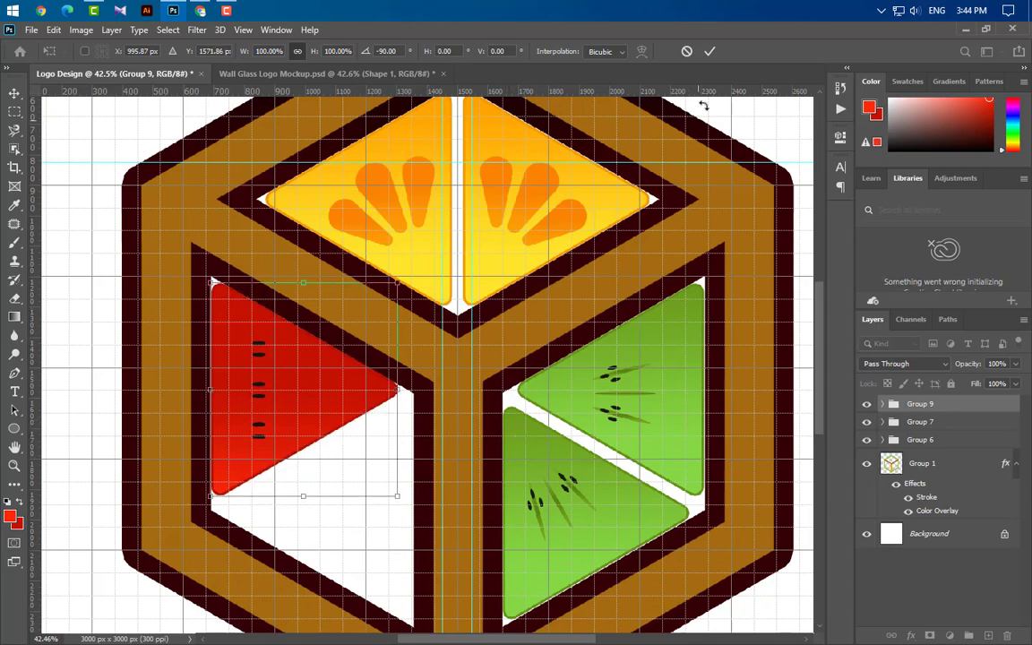
left_click(708, 52)
Step: Place a duplicate of Group 9, rotated by -60 degrees, into the lower-right corner of the cube's left face
left_click_drag(990, 407, 989, 635)
key("ctrl+t")
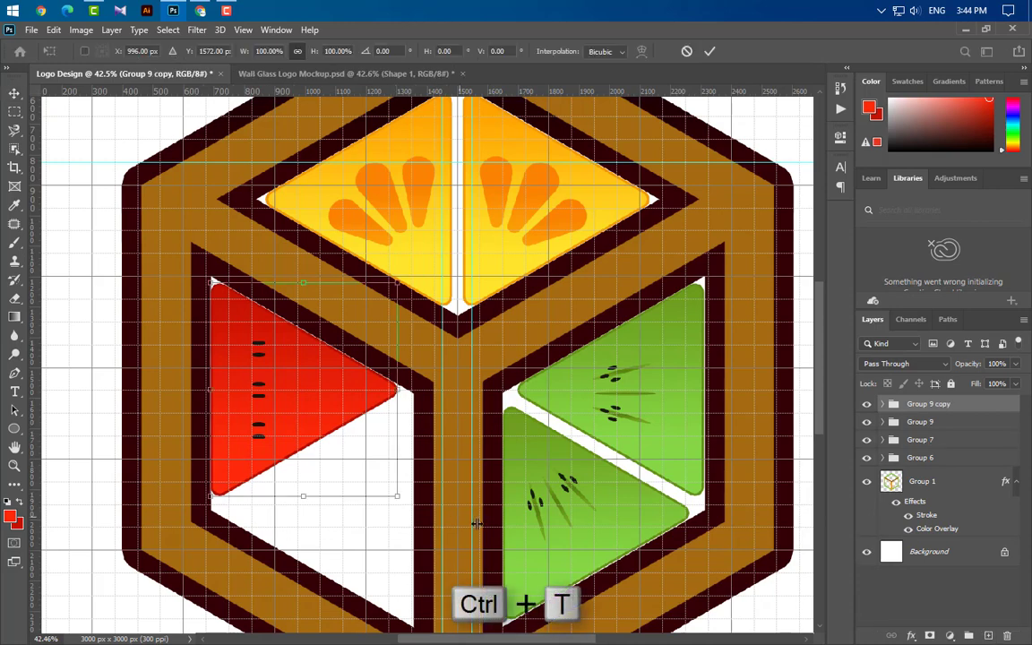
left_click_drag(504, 421, 503, 430)
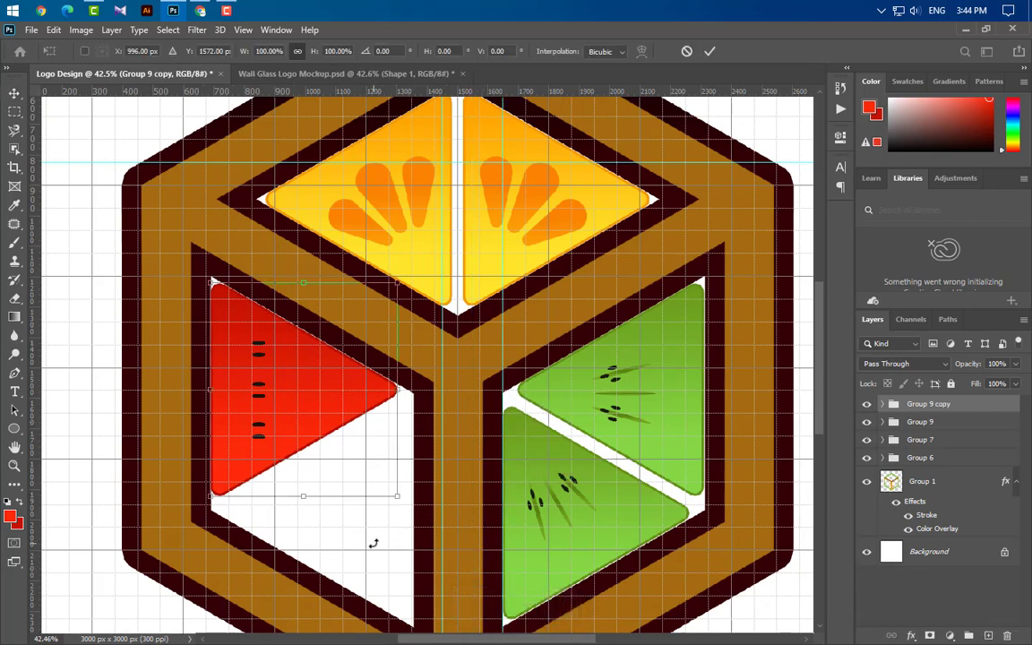
left_click_drag(373, 543, 483, 424)
left_click_drag(485, 416, 484, 415)
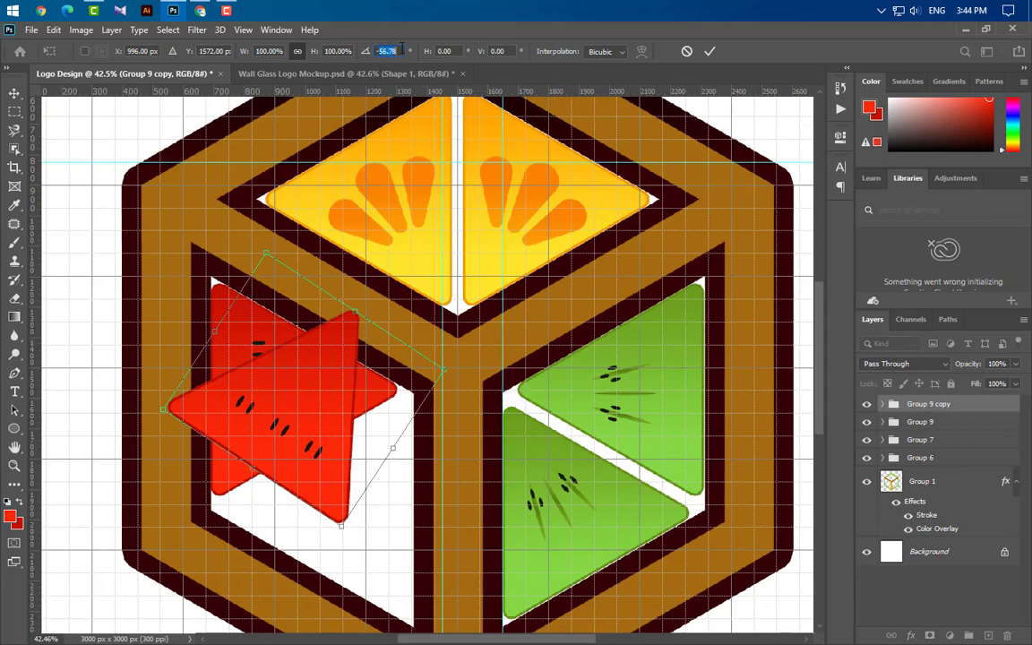
type("-60")
key("Return")
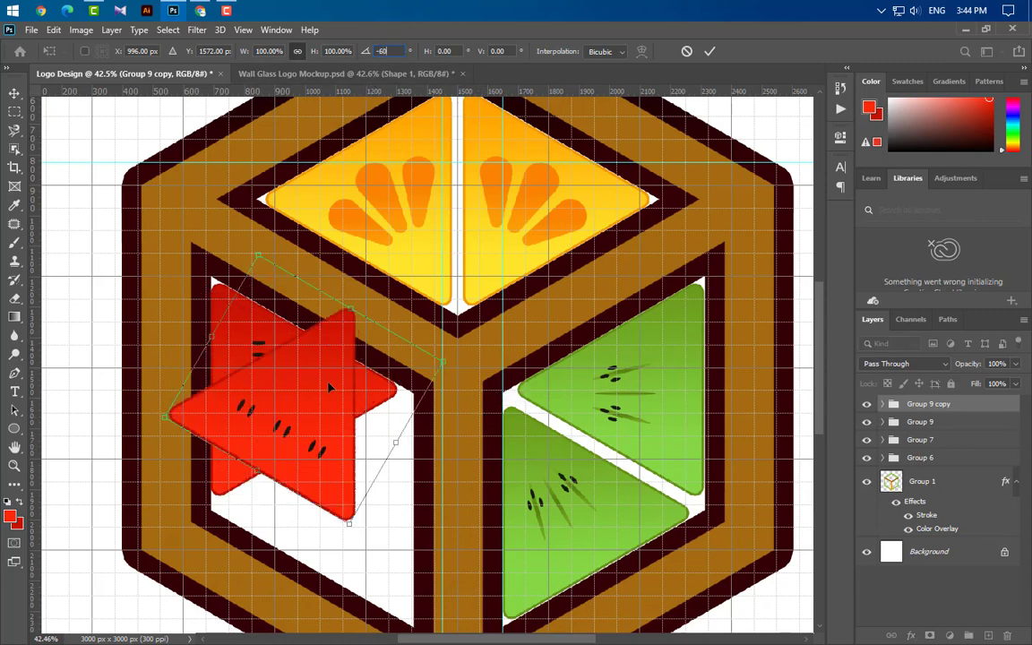
left_click_drag(295, 379, 367, 501)
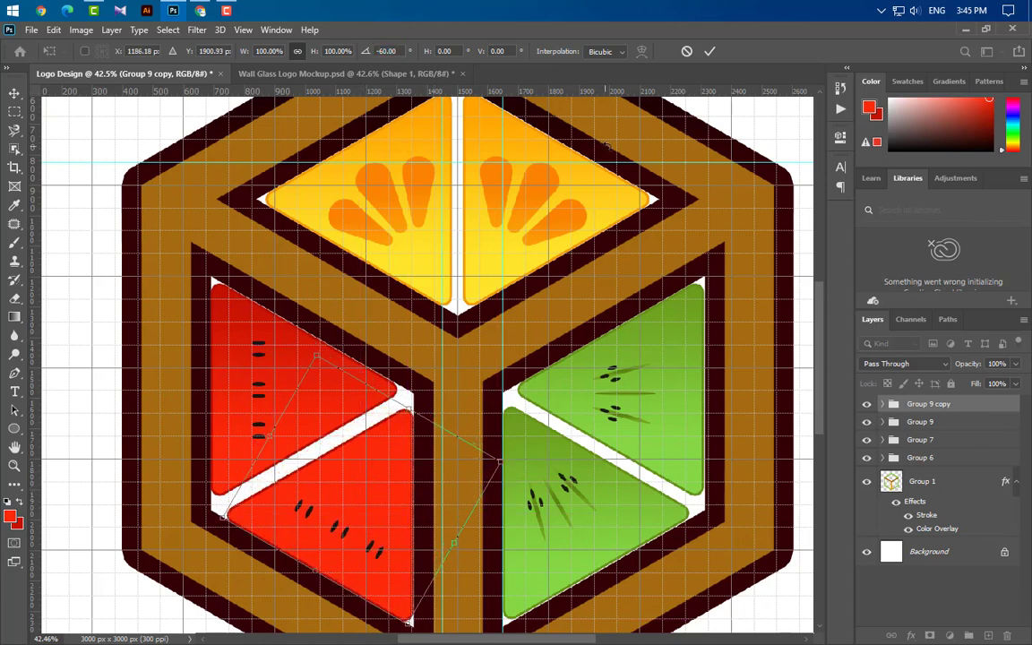
left_click(709, 52)
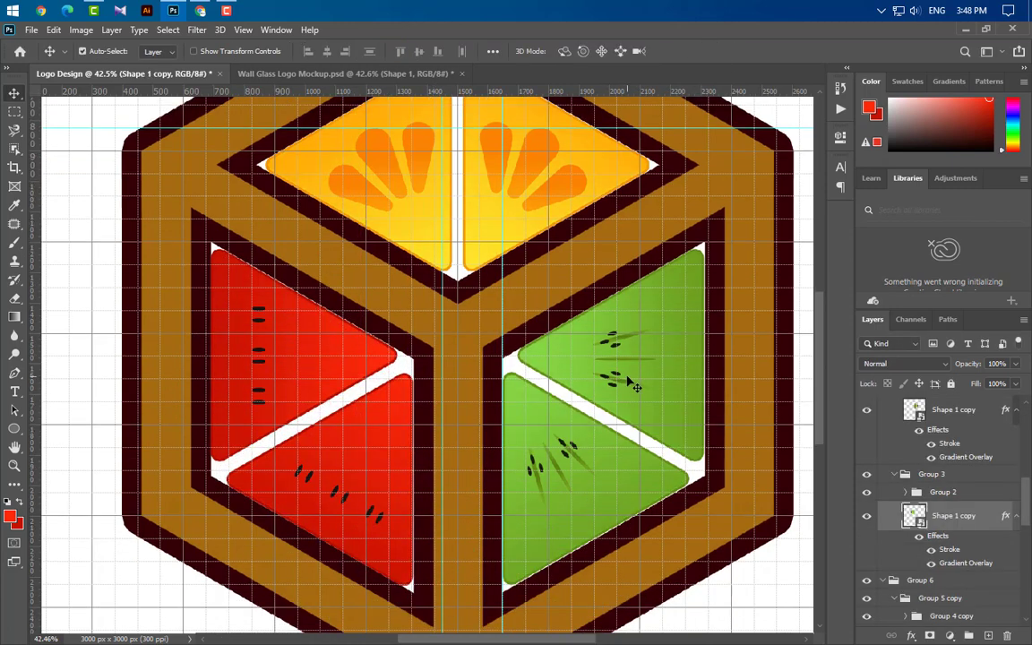
Step: Collapse the layer groups Group 9 copy, Group 9, Group 7 and Group 6
key("ctrl+0")
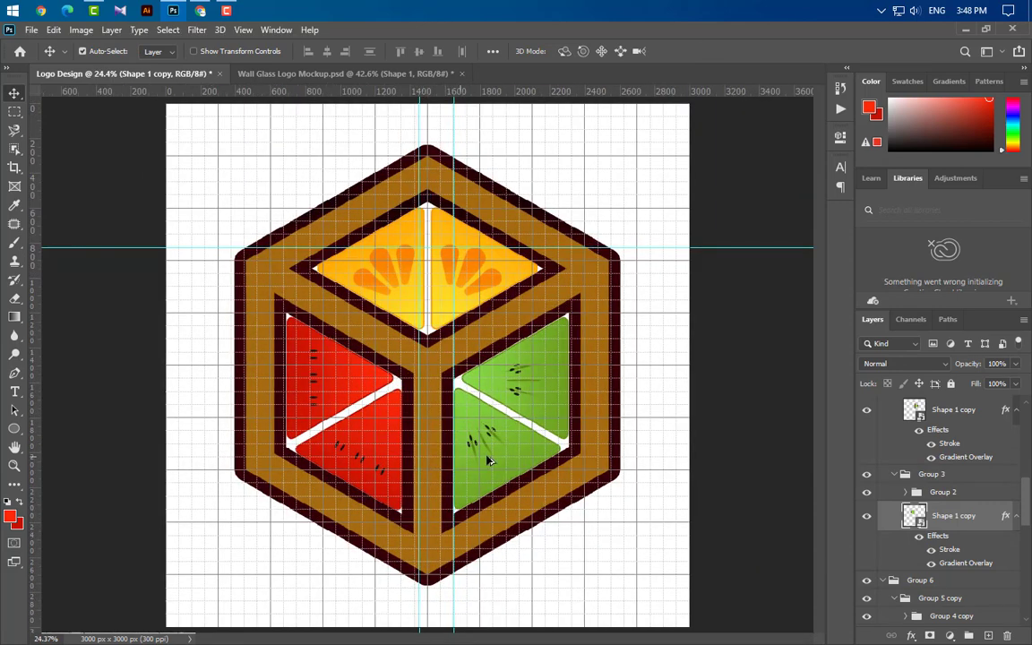
scroll(875, 517, "up", 2)
scroll(875, 517, "up", 5)
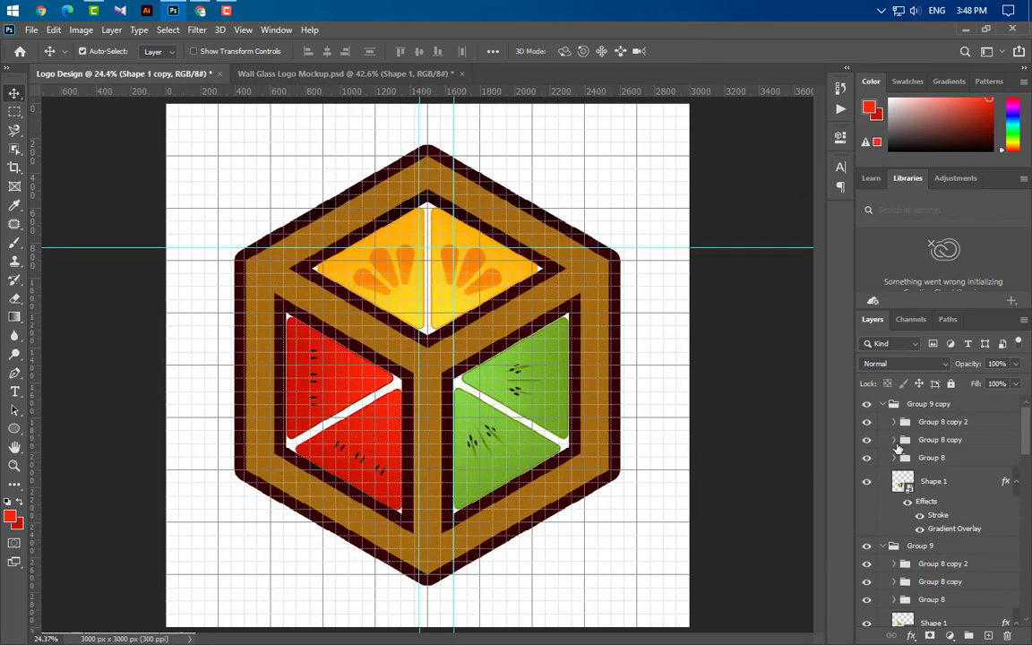
left_click(883, 404)
left_click(882, 422)
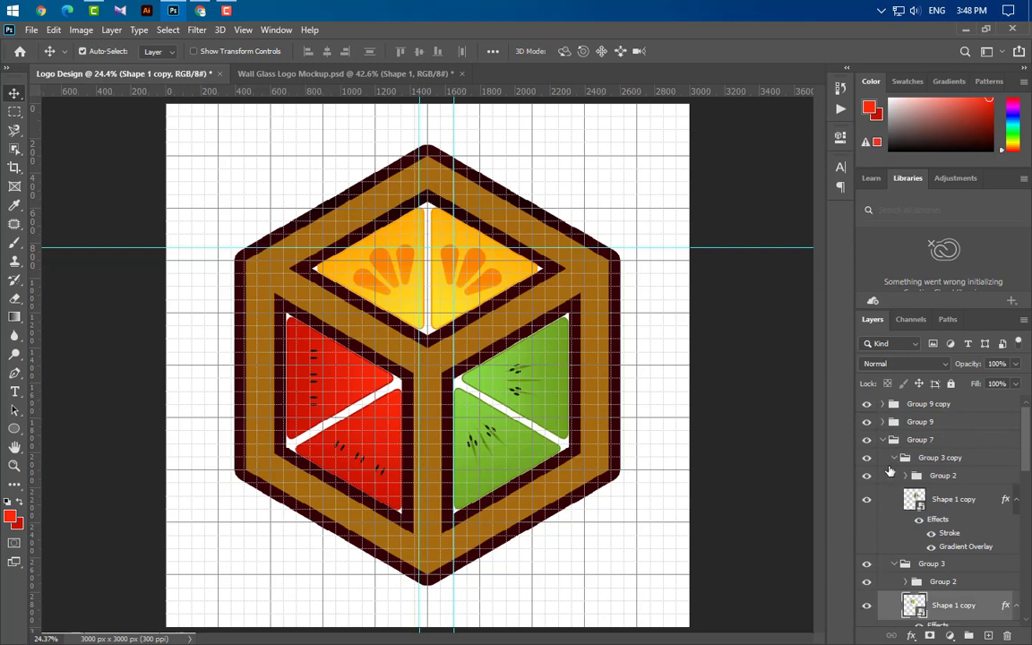
left_click(883, 440)
left_click(882, 458)
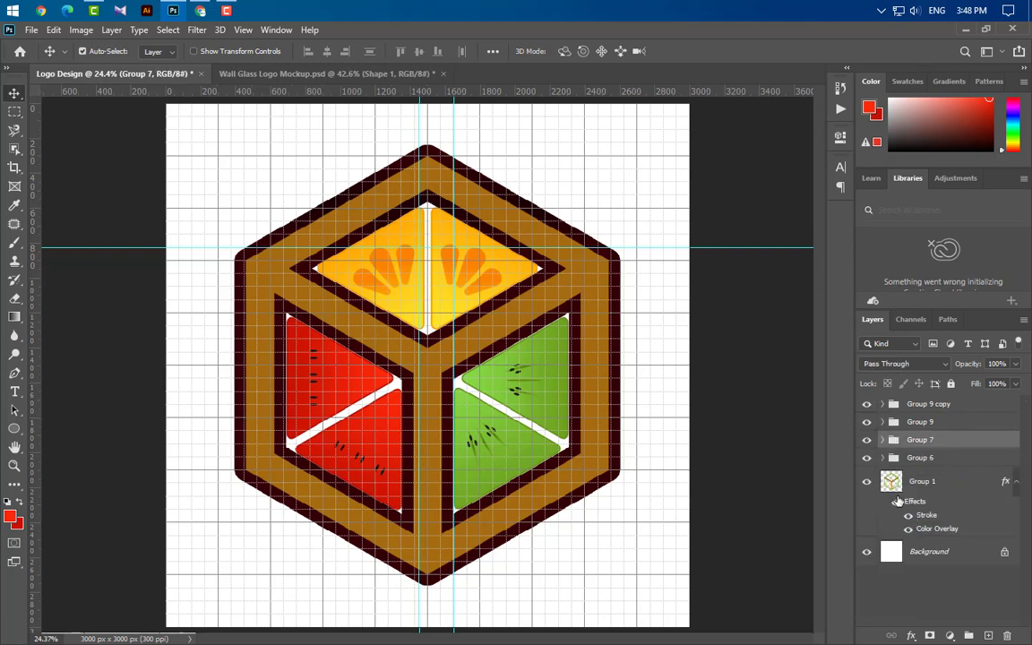
Step: Delete the Stroke effect from the Group 1 cube frame, keeping its Color Overlay
key("ctrl+plus")
left_click_drag(930, 517, 1008, 566)
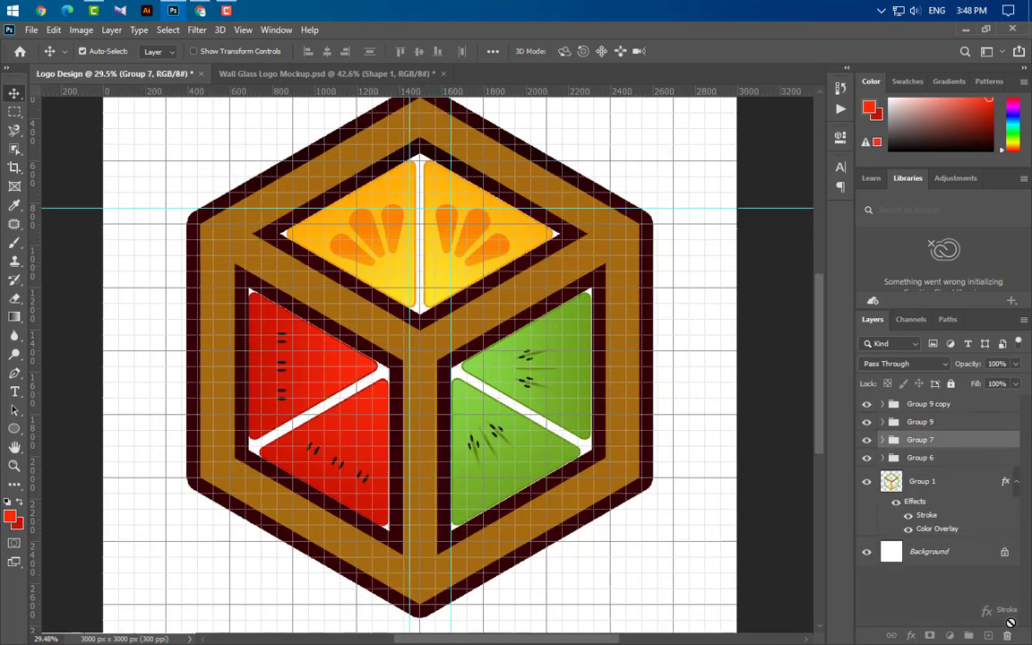
left_click_drag(1010, 621, 1007, 635)
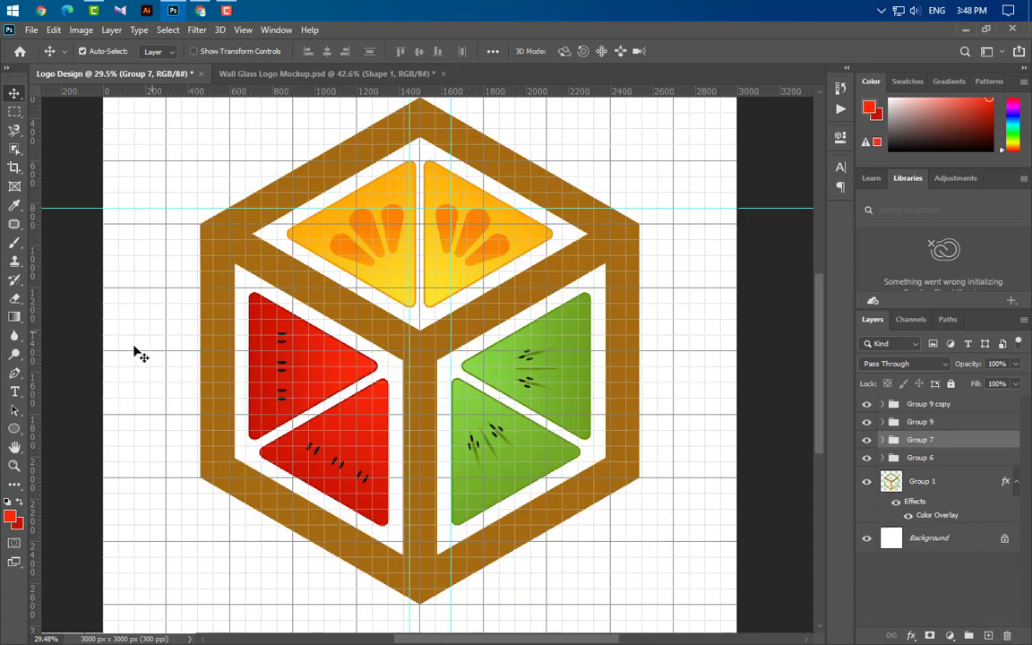
Step: Draw a tall red rectangle of about 184 x 876 px over the lower kiwi slice, extending below the cube frame
left_click_drag(15, 431, 56, 393)
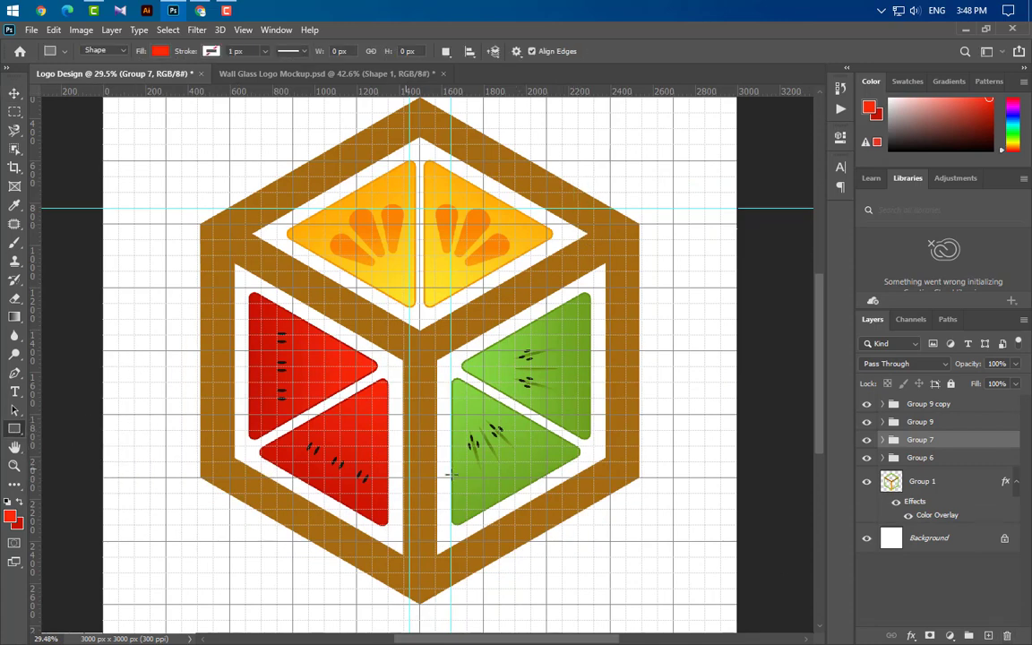
scroll(482, 527, "up", 3)
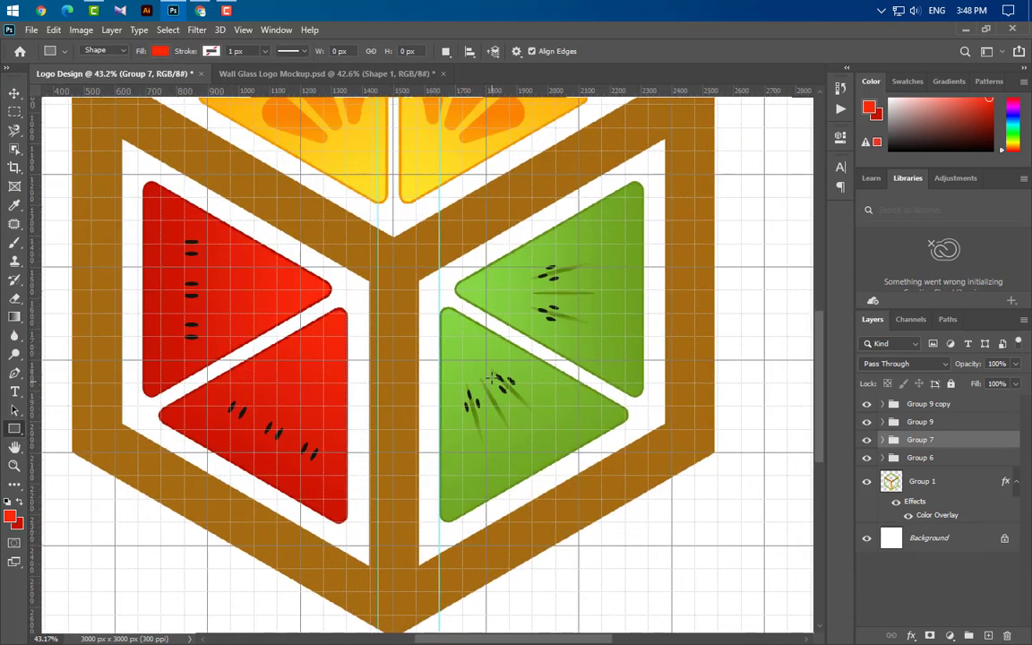
left_click_drag(485, 361, 542, 627)
scroll(534, 494, "down", 2)
left_click(801, 134)
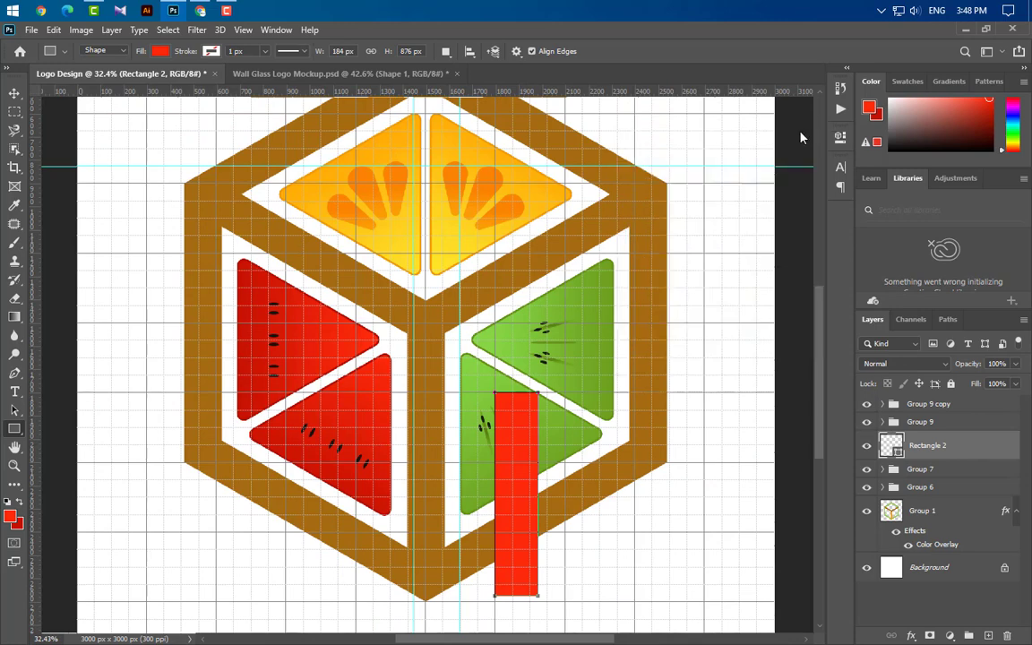
Step: Move the red rectangle flush against the right edge of the cube's central vertical bar and apply the transform
key("ctrl+t")
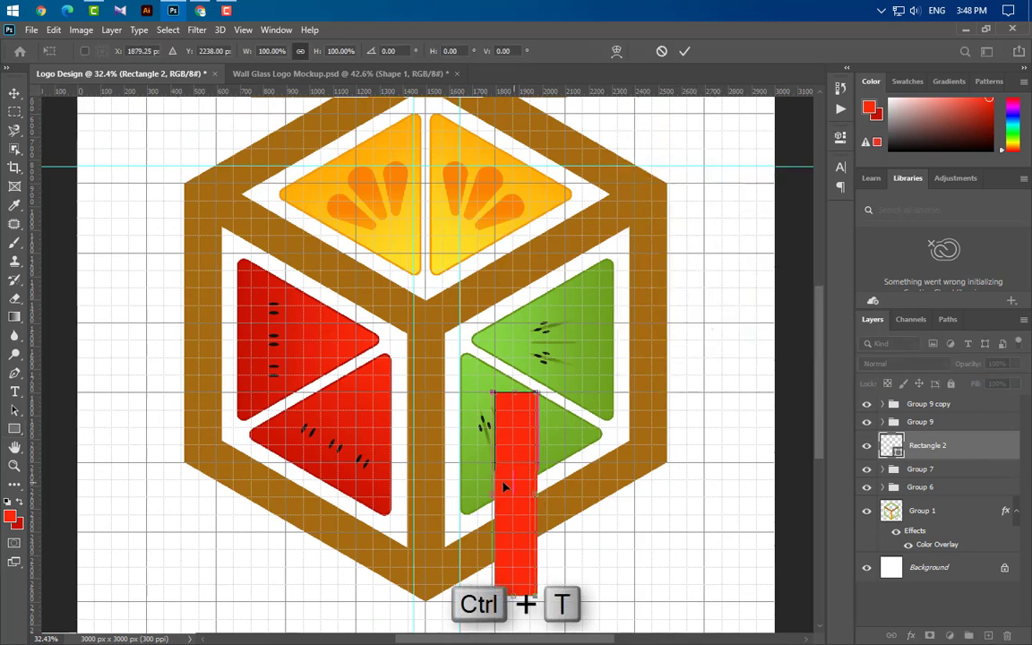
left_click_drag(500, 488, 464, 490)
scroll(449, 502, "up", 7)
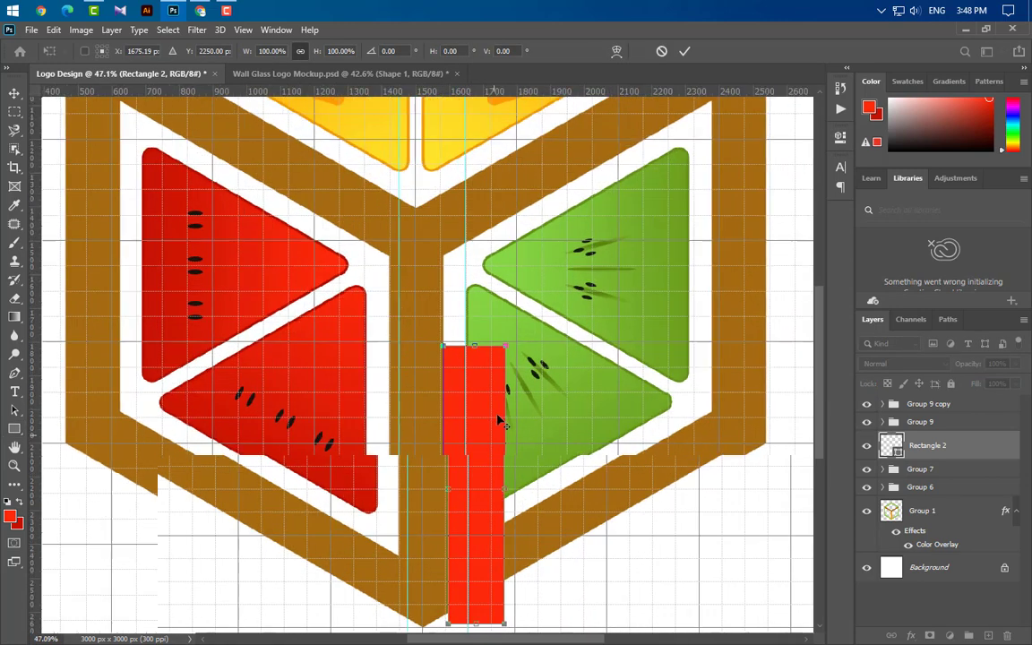
scroll(451, 354, "up", 3)
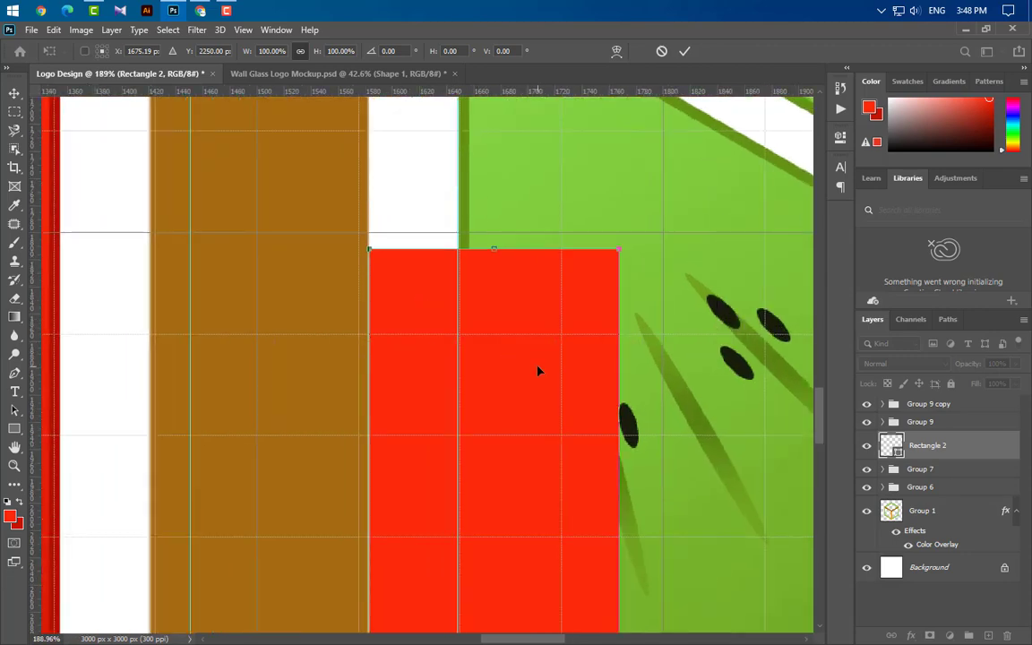
scroll(536, 371, "down", 5)
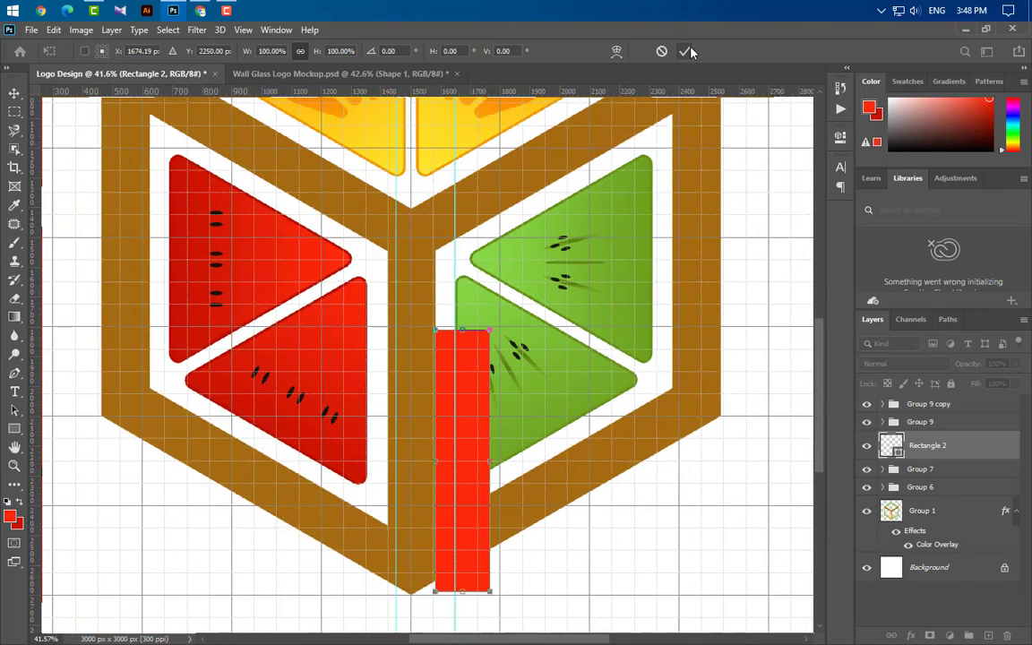
left_click(690, 52)
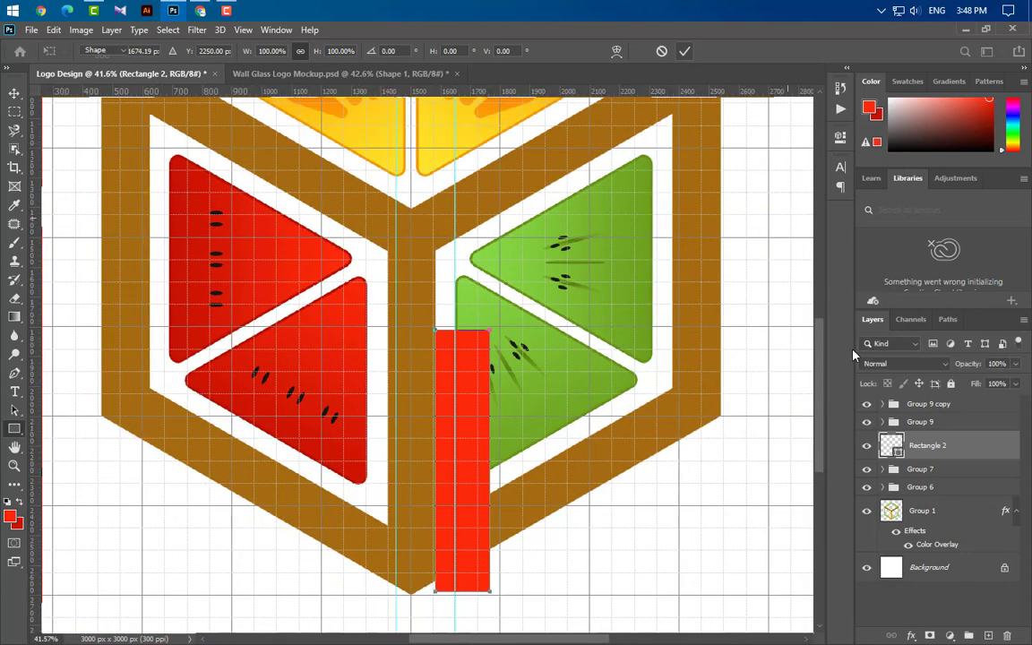
Step: Duplicate the Rectangle 2 layer and rotate the copy by 60 degrees
left_click_drag(899, 443, 986, 634)
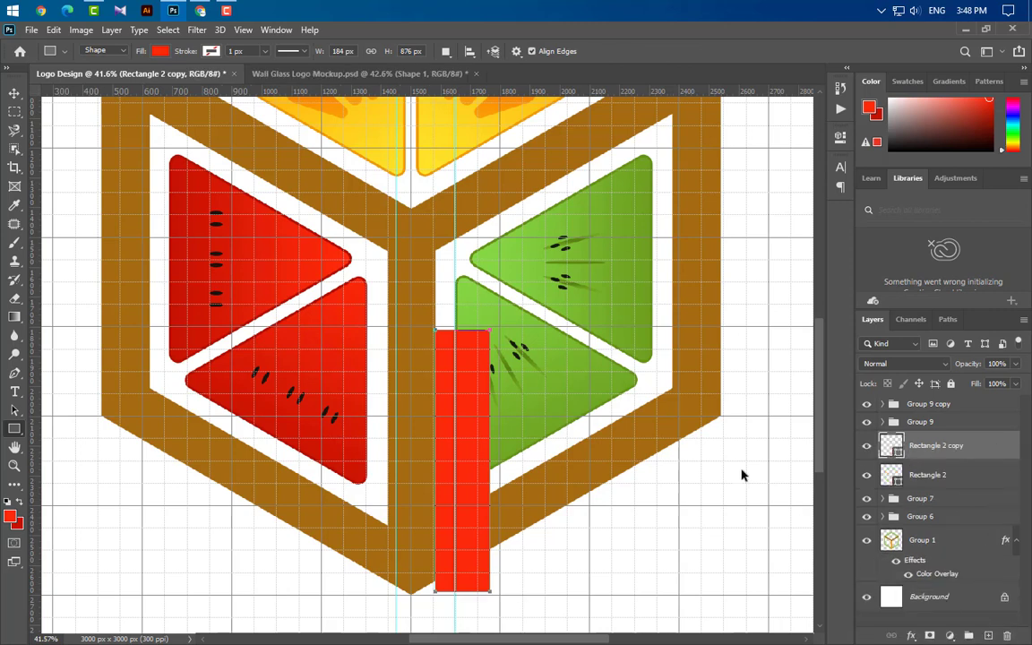
key("ctrl+t")
left_click_drag(517, 296, 658, 399)
left_click(405, 51)
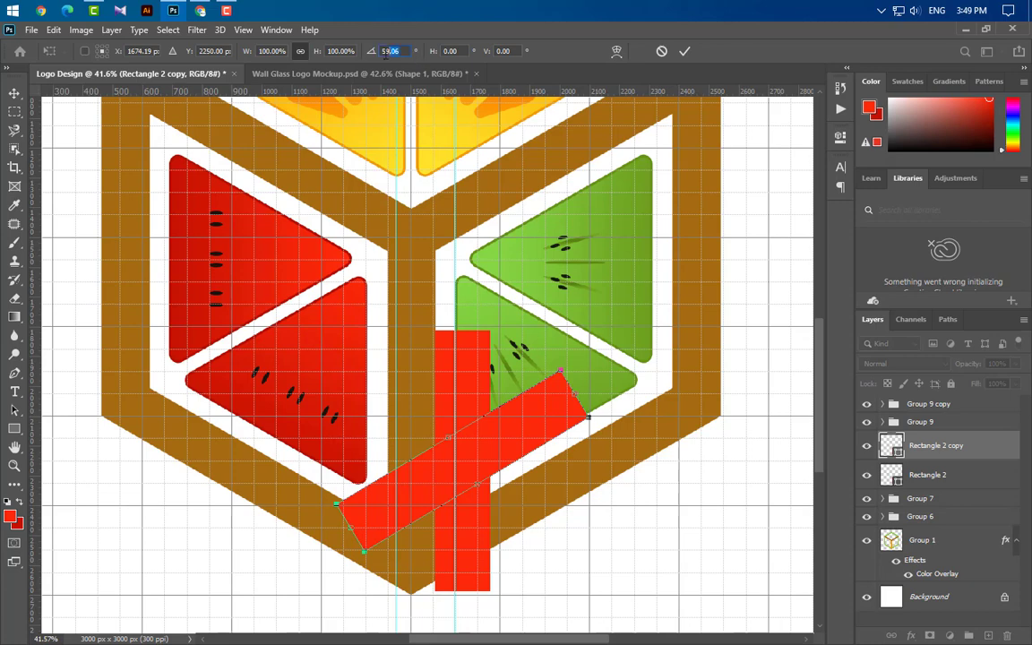
type("60")
key("Return")
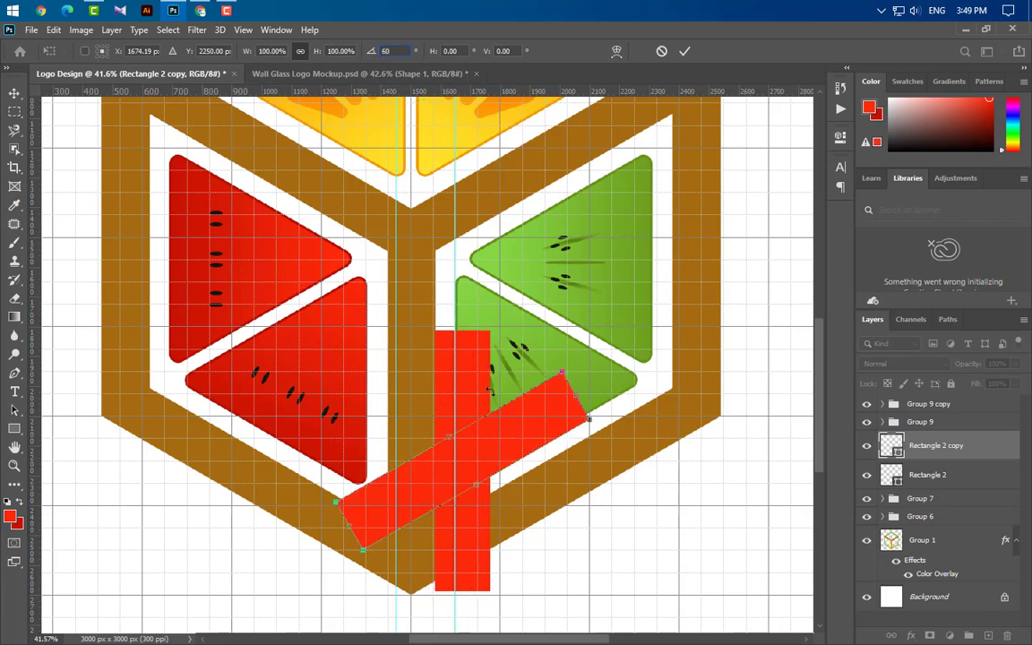
Step: Align the rotated rectangle with the upper edge of the frame's right inner diagonal bar and apply the transform as a regular path
left_click_drag(515, 430, 625, 66)
scroll(652, 310, "up", 5)
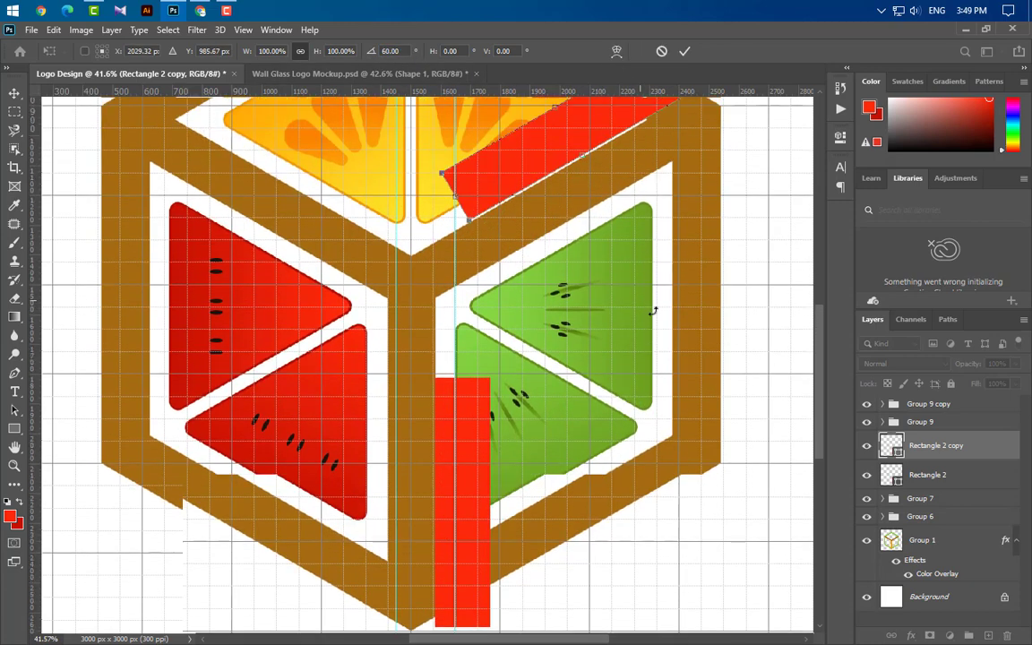
left_click_drag(604, 233, 622, 222)
scroll(693, 231, "up", 5)
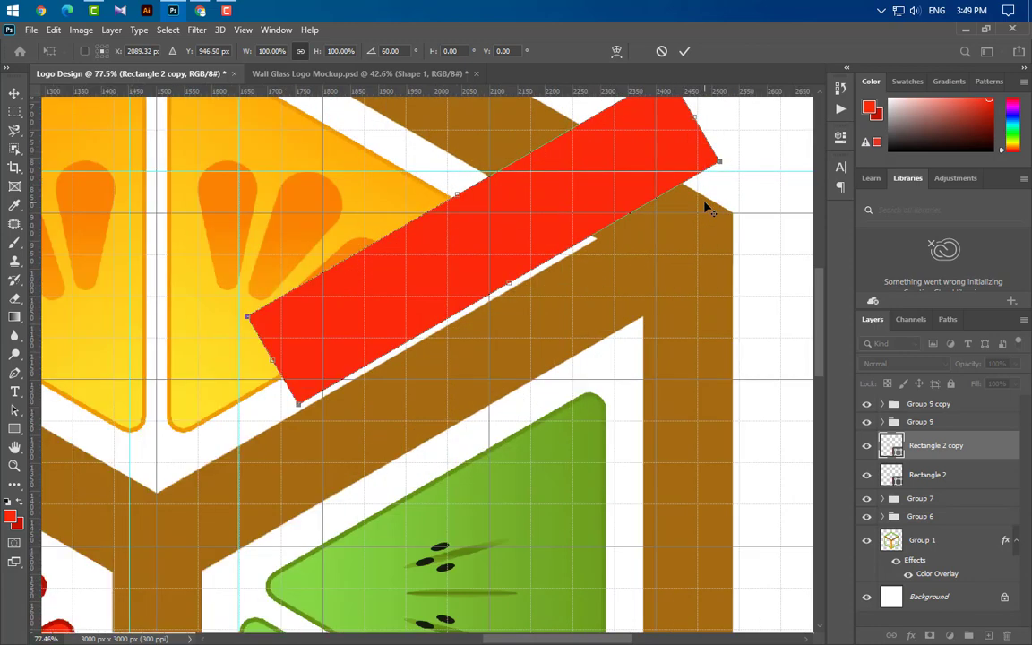
key("Down")
key("Down")
key("Down")
key("Down")
key("Down")
key("Down")
key("Down")
key("Down")
key("Down")
key("Down")
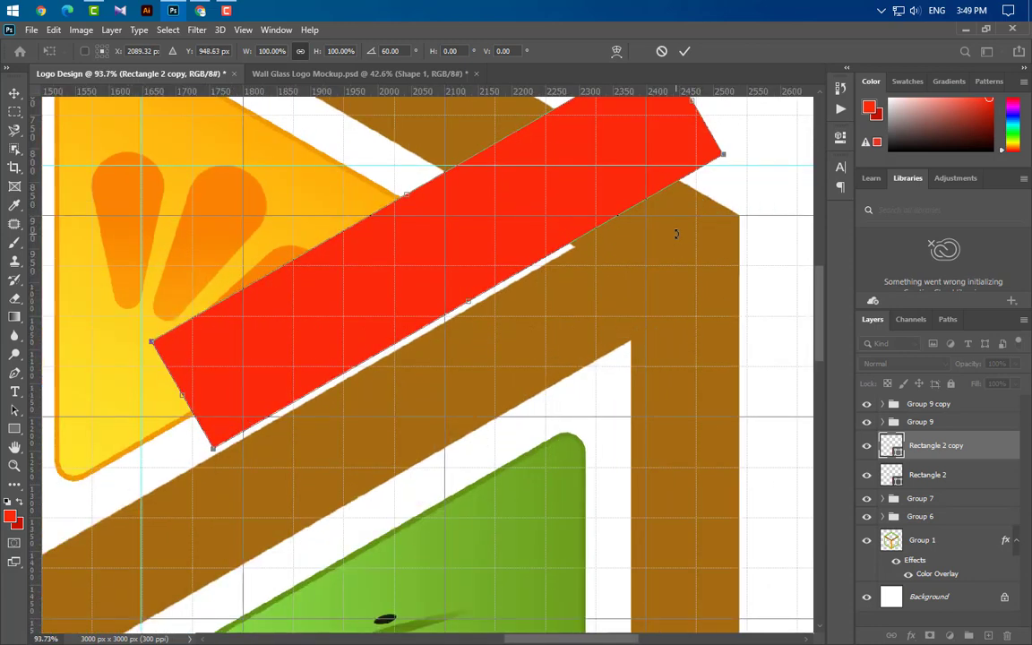
key("Down")
key("Down")
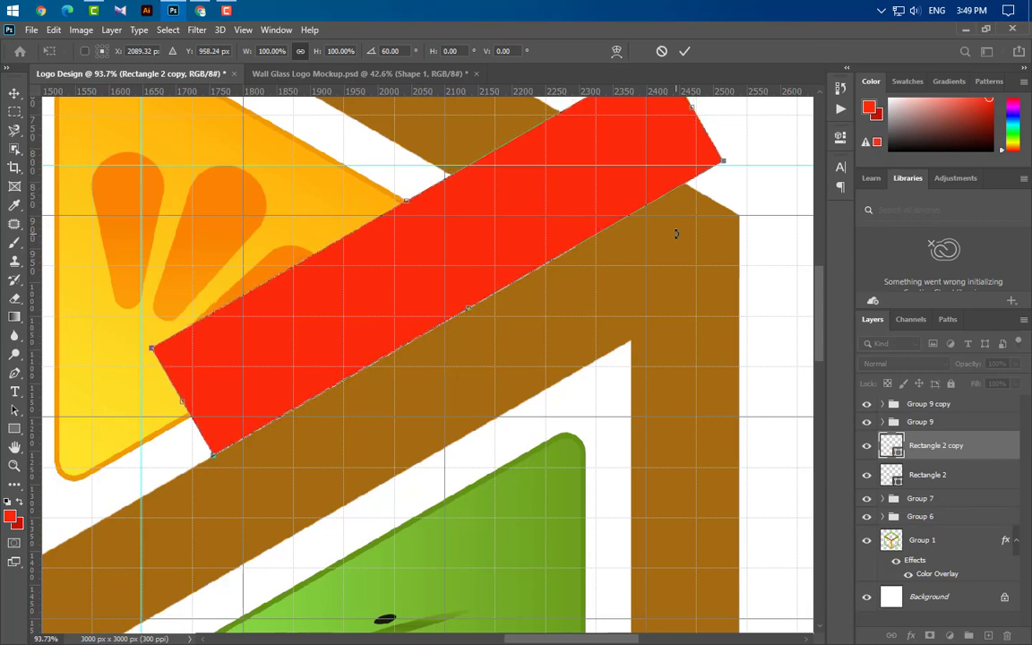
left_click(684, 52)
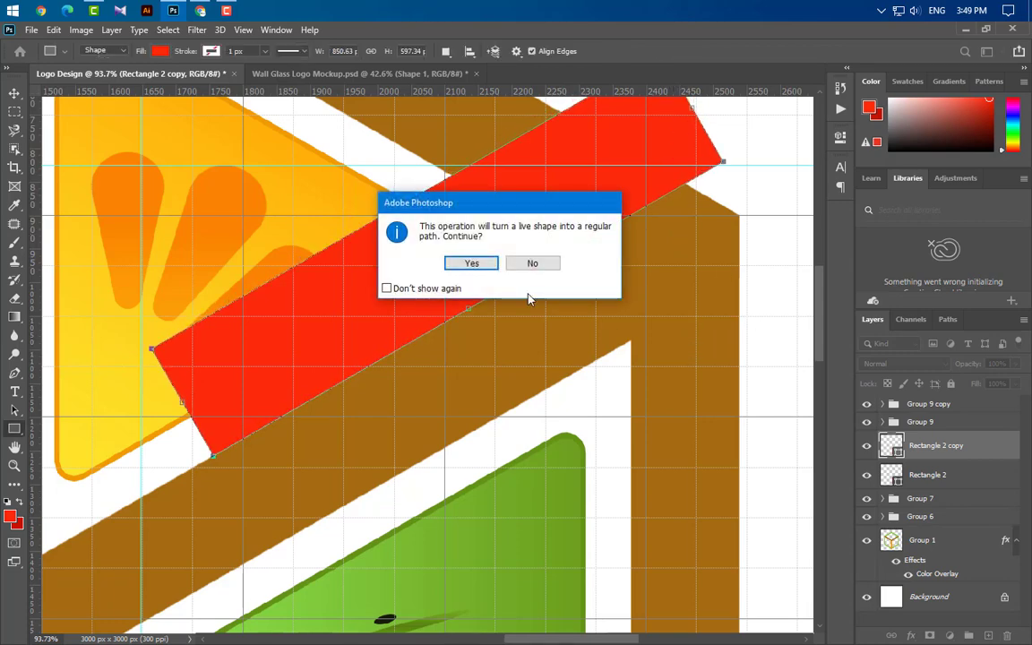
left_click(488, 263)
Step: Duplicate the Rectangle 2 copy layer and flip the new rectangle horizontally
scroll(598, 409, "down", 5)
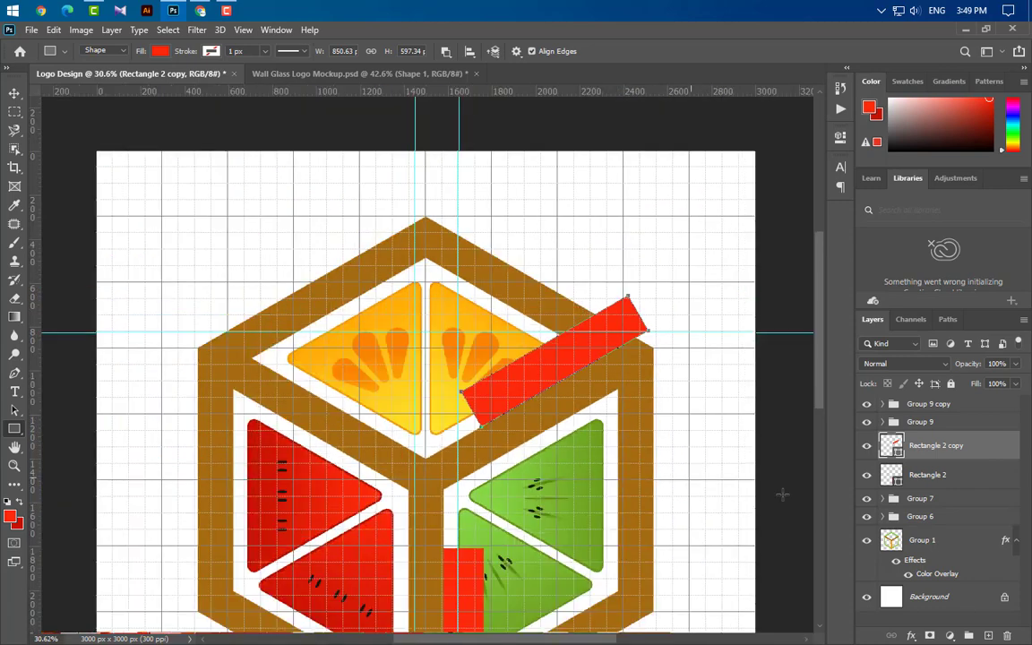
left_click_drag(983, 461, 988, 635)
key("ctrl+t")
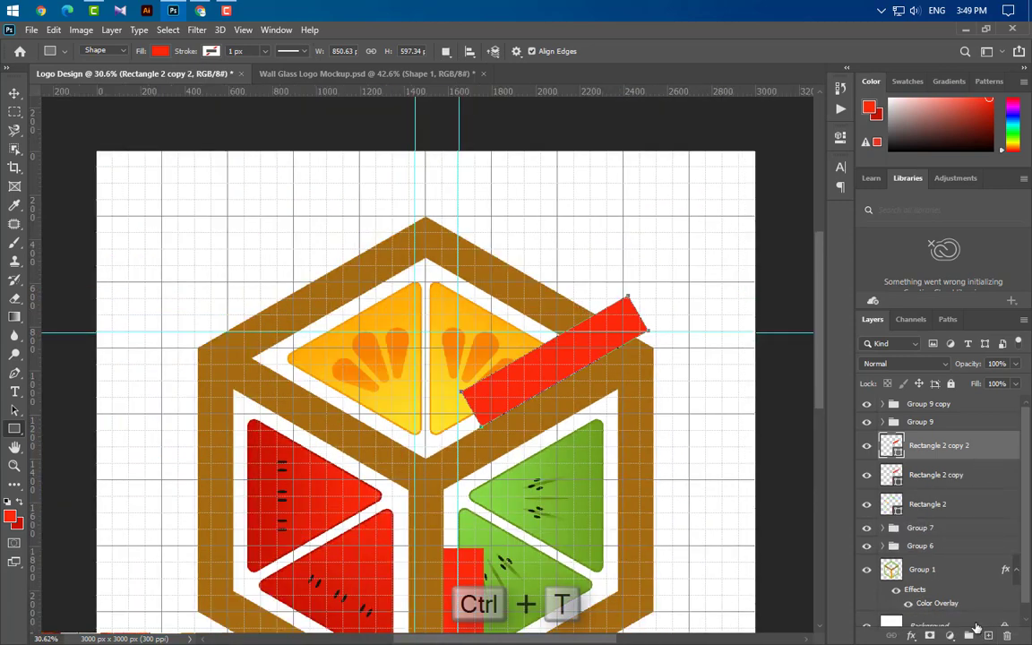
right_click(562, 289)
left_click(617, 528)
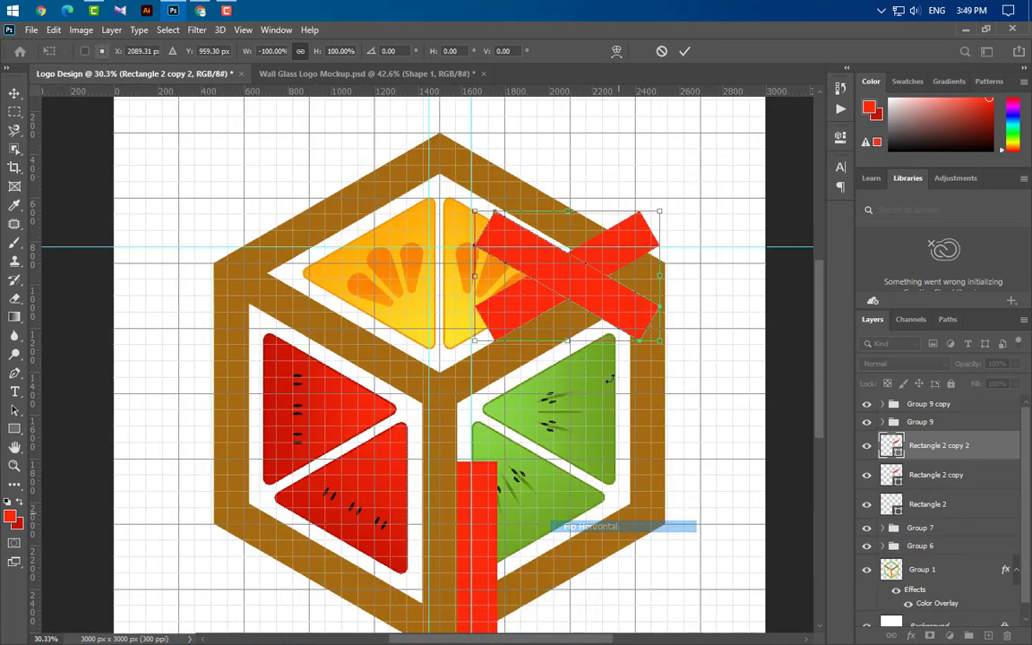
Step: Align the flipped rectangle with the lower edge of the frame's left inner diagonal bar and apply the transform
left_click_drag(548, 319, 273, 332)
scroll(273, 332, "up", 4)
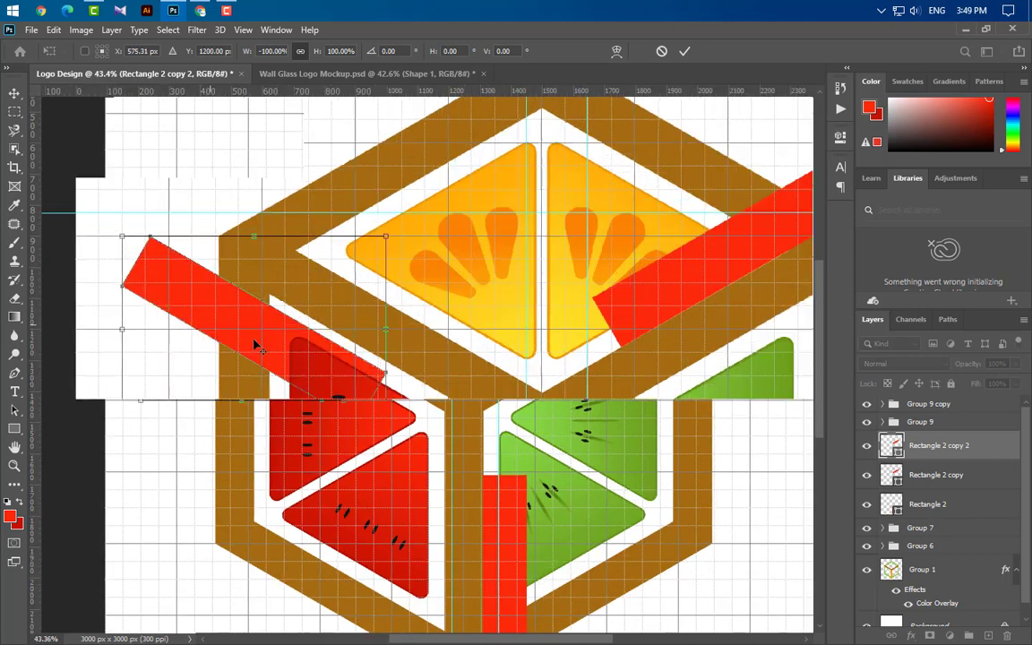
scroll(292, 342, "up", 1)
key("Up")
key("Up")
key("Up")
key("Up")
key("Up")
key("Up")
key("Up")
key("Up")
key("Up")
key("Up")
key("Up")
key("Up")
key("Up")
key("Up")
key("Up")
key("Up")
key("Up")
key("Up")
key("Up")
key("Up")
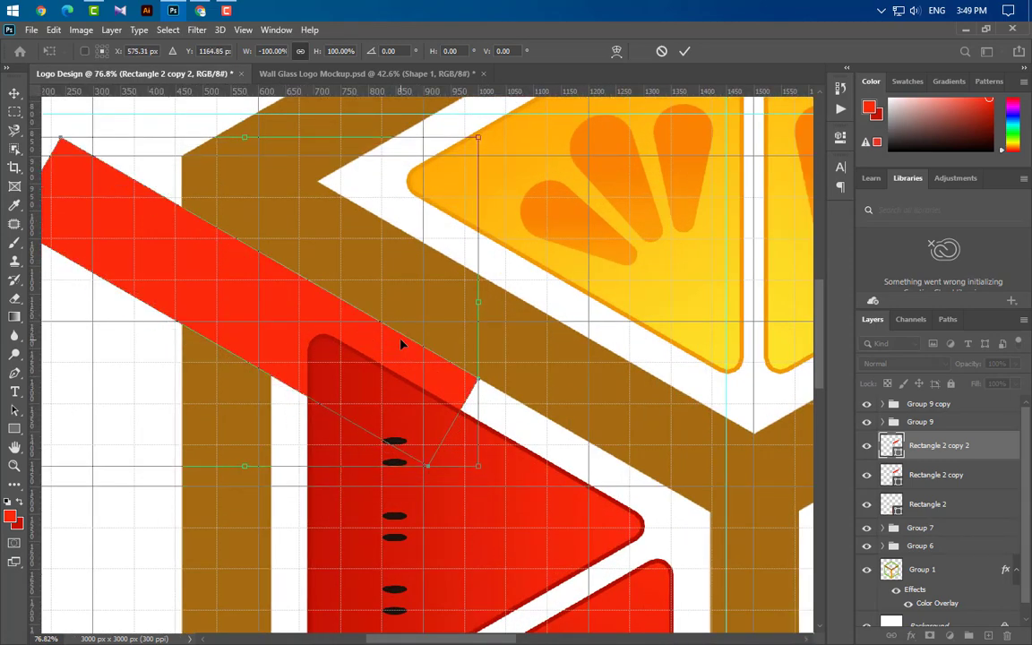
key("Return")
Step: Convert the Rectangle 2, Rectangle 2 copy and Rectangle 2 copy 2 layers together into one smart object
scroll(424, 222, "down", 6)
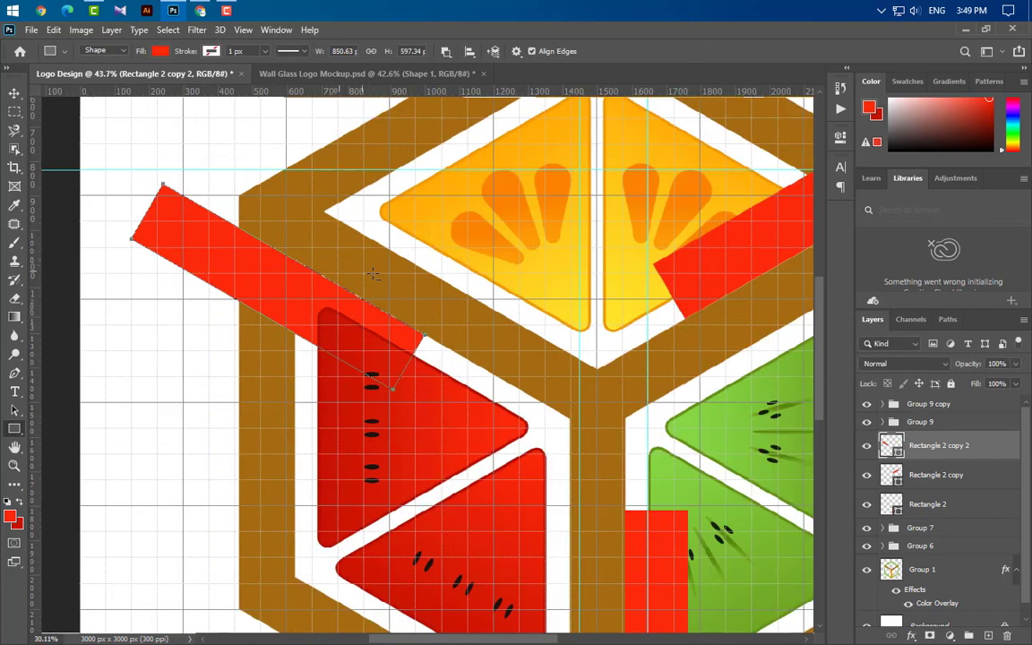
left_click(994, 503, "shift")
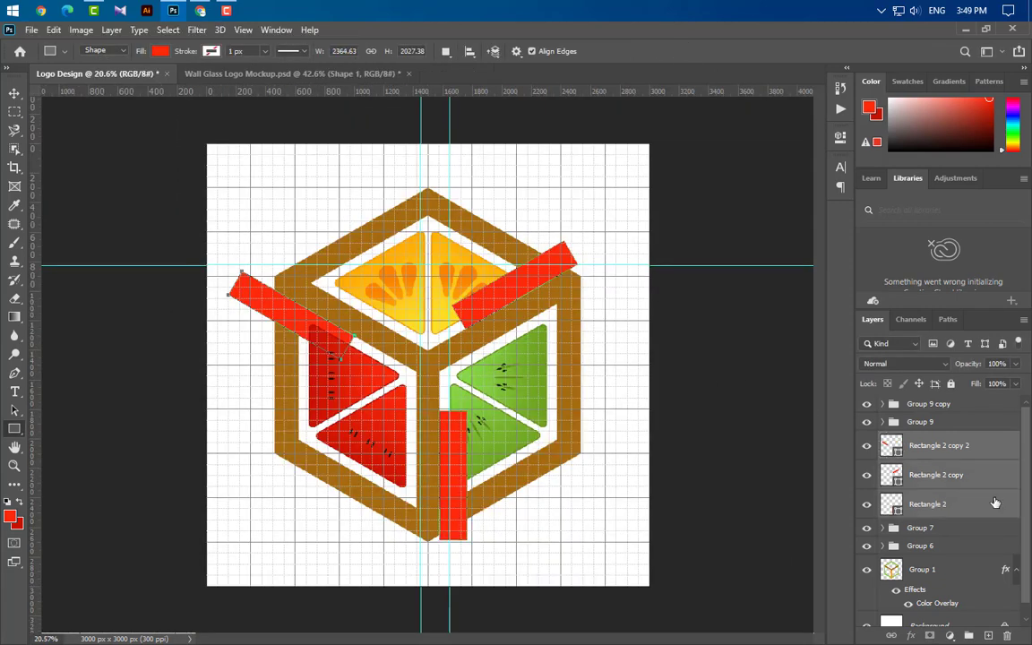
right_click(982, 442)
left_click(842, 234)
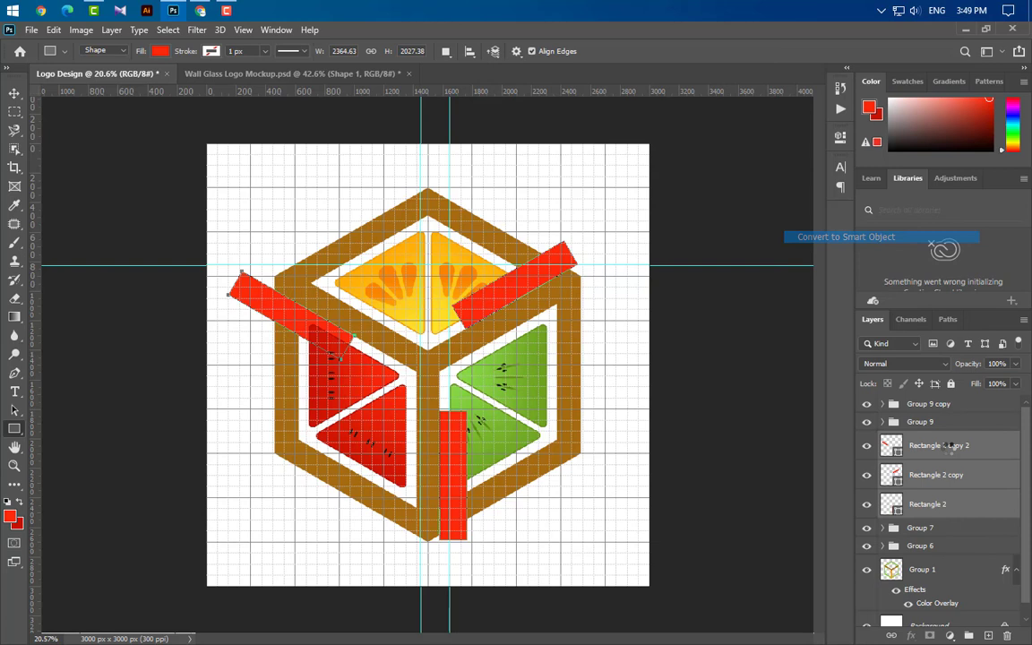
Step: Load the merged rectangles' outline as a selection, discard their layer, and erase the selected areas from the Group 1 frame
left_click(891, 446, "ctrl")
left_click_drag(1008, 450, 1007, 635)
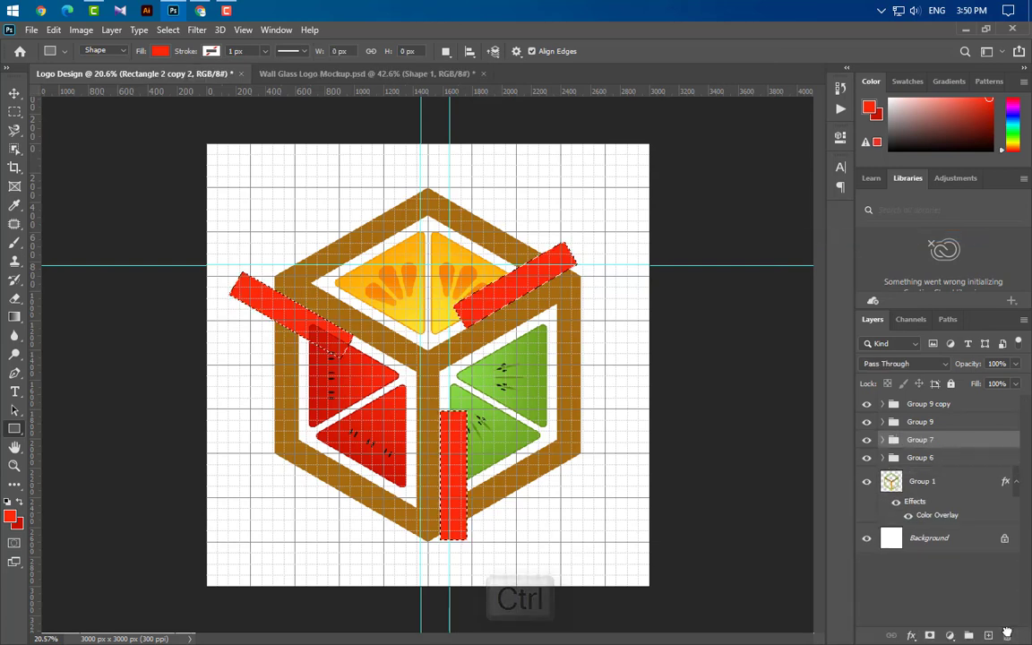
left_click(952, 493)
key("Delete")
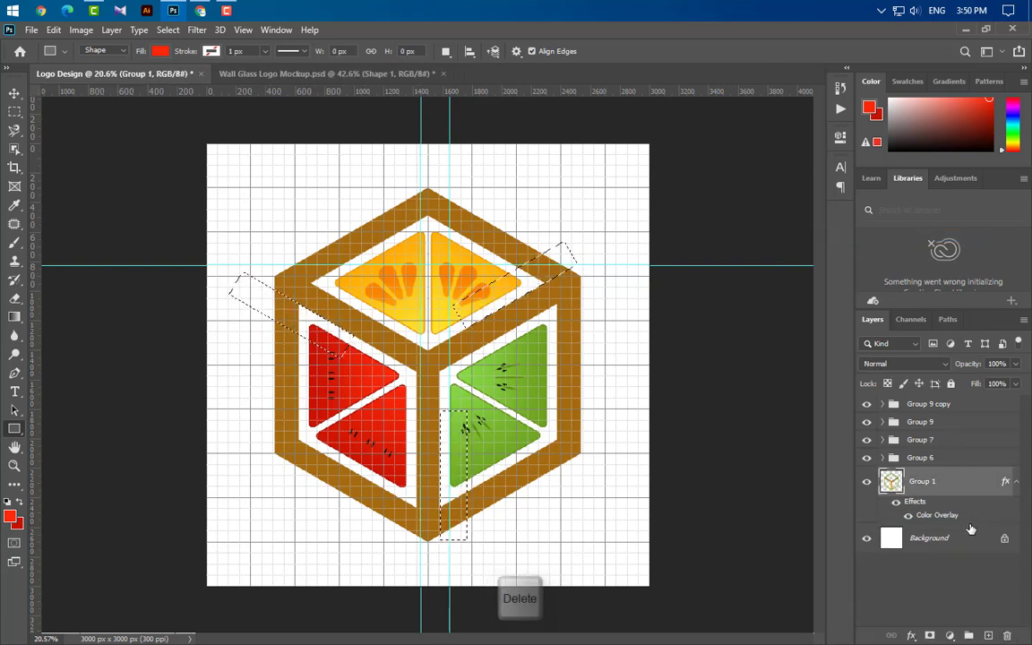
key("ctrl+d")
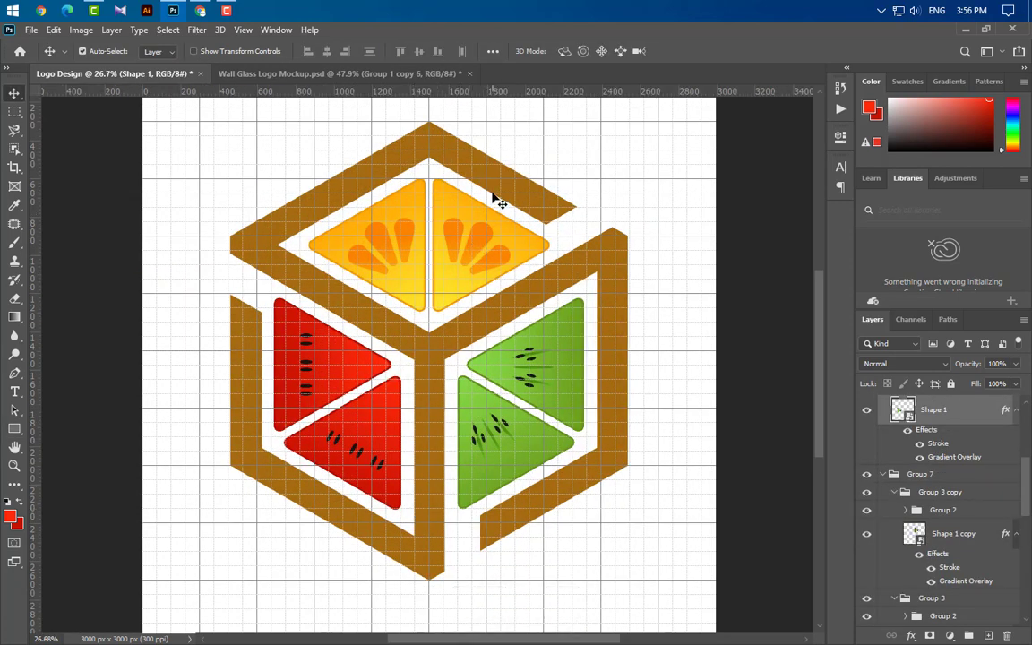
Step: Remove the Color Overlay effect from the Group 1 frame layer
left_click(493, 190)
scroll(980, 611, "down", 2)
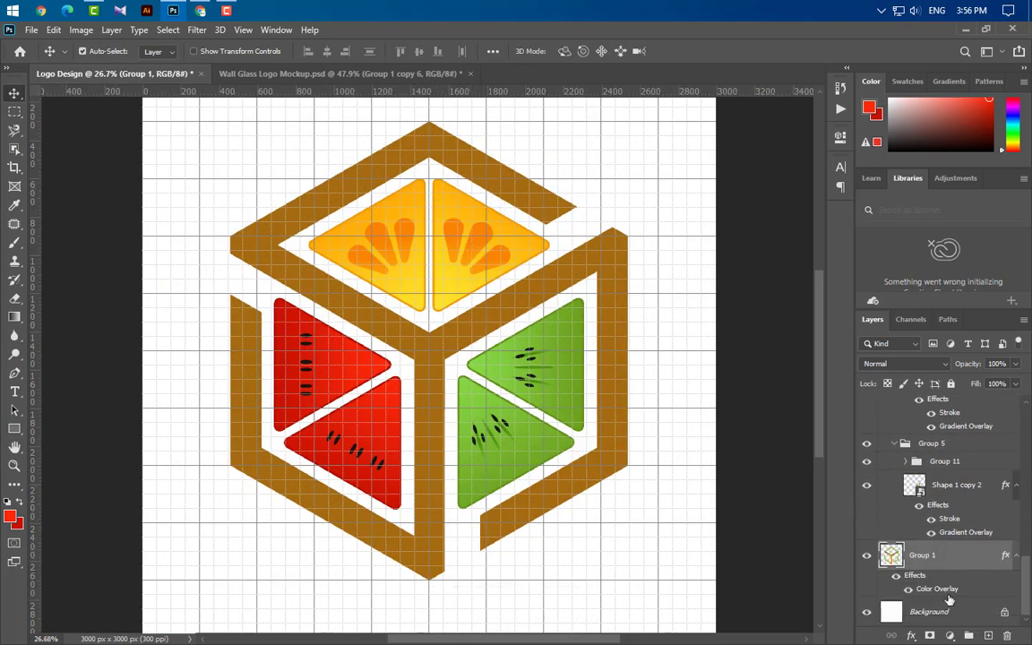
left_click_drag(947, 592, 1006, 635)
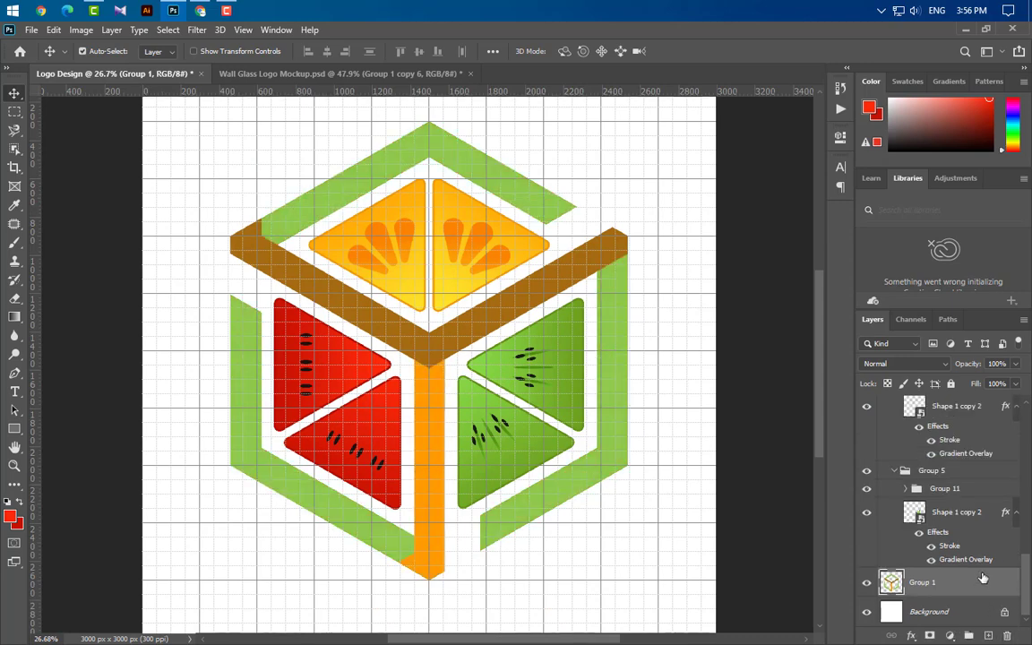
Step: Add a Gradient Overlay effect to the Group 1 frame layer, keeping the artwork in view beside the layer style settings
scroll(531, 606, "up", 1)
left_click_drag(525, 639, 541, 639)
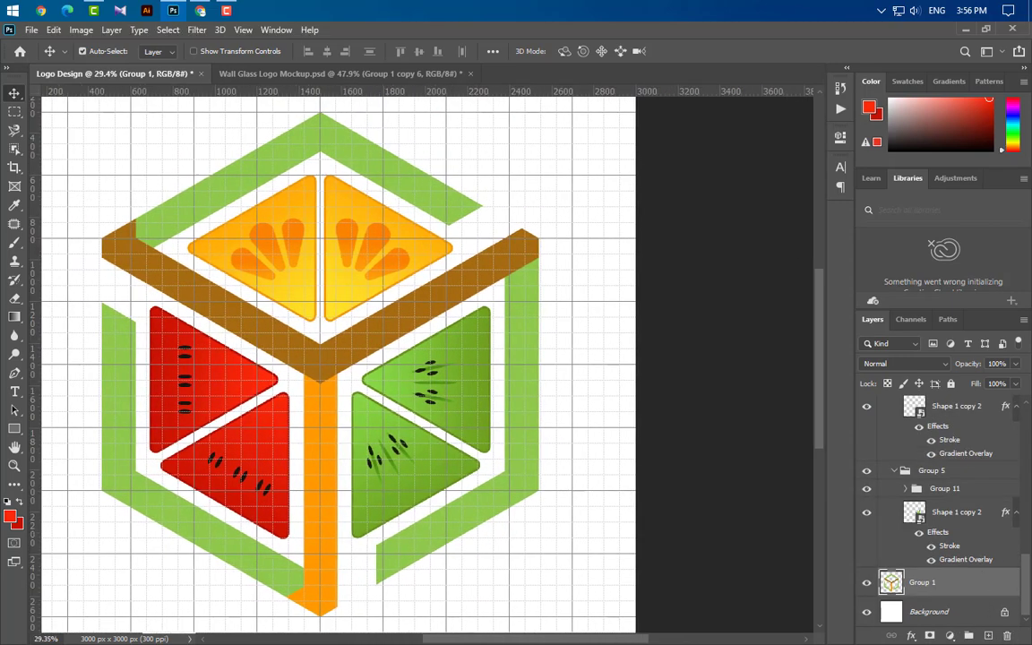
double_click(1000, 591)
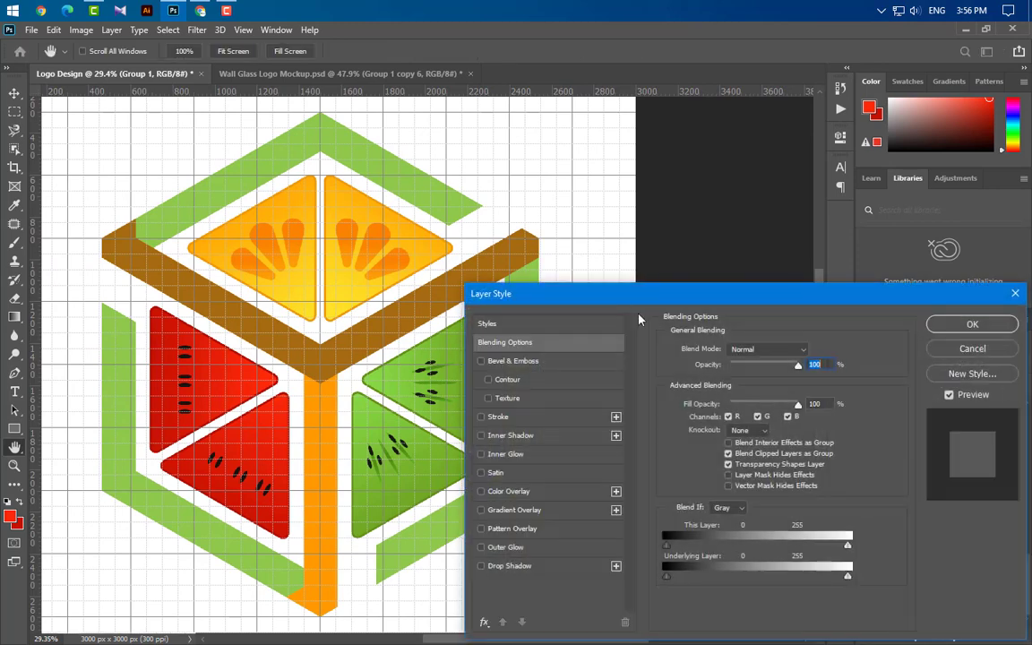
left_click_drag(630, 295, 691, 233)
left_click(641, 438)
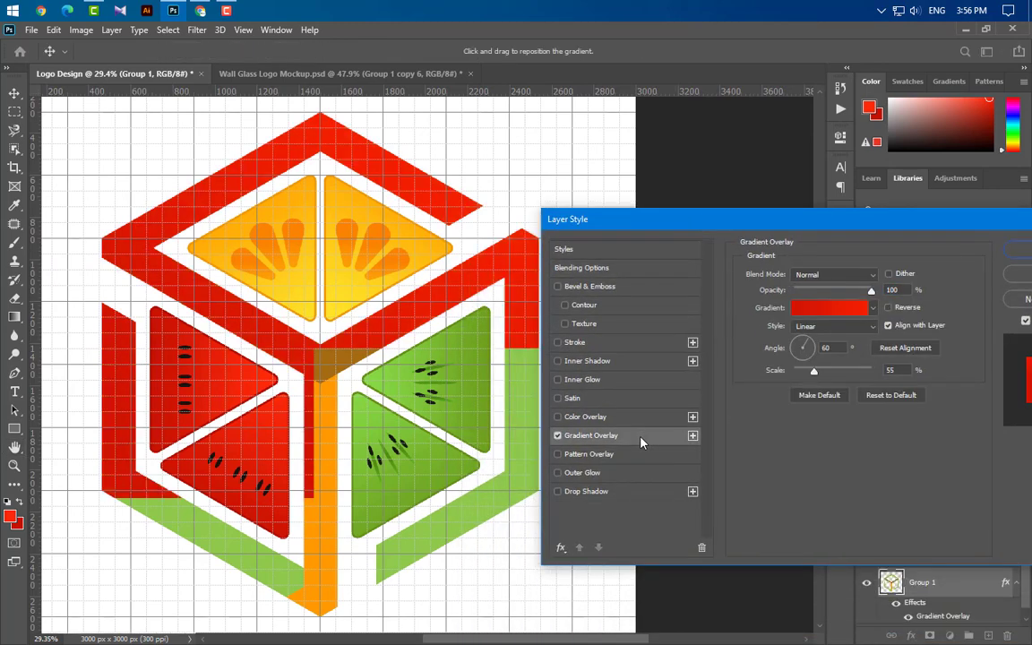
Step: Set the gradient's start stop to kiwi green 78ba30 and add a stop at 50% with yellow fec415 sampled from the orange slice
left_click(834, 309)
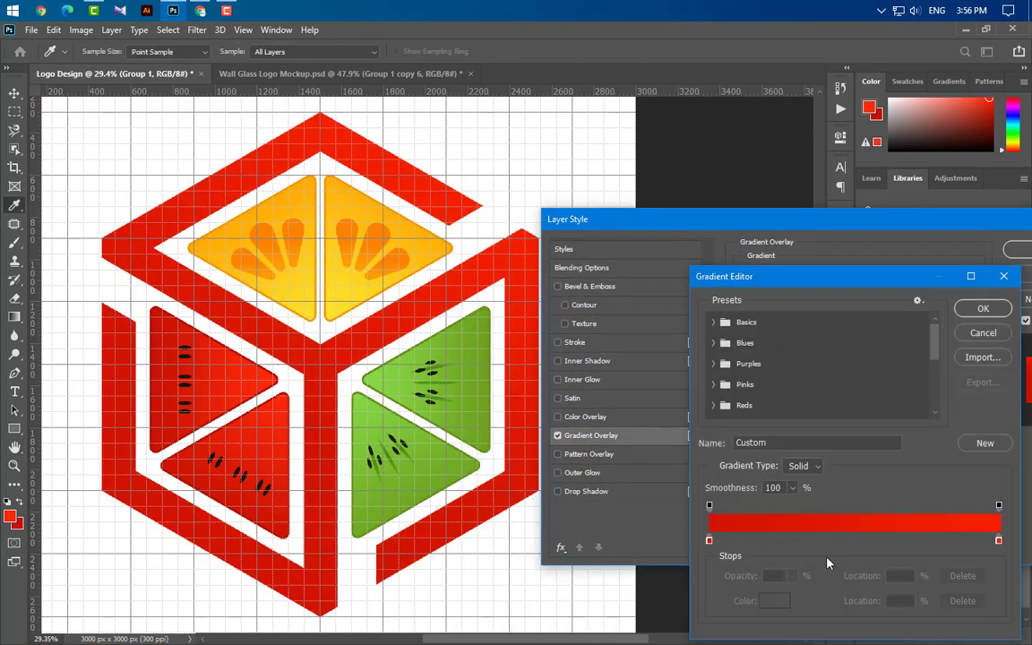
double_click(708, 540)
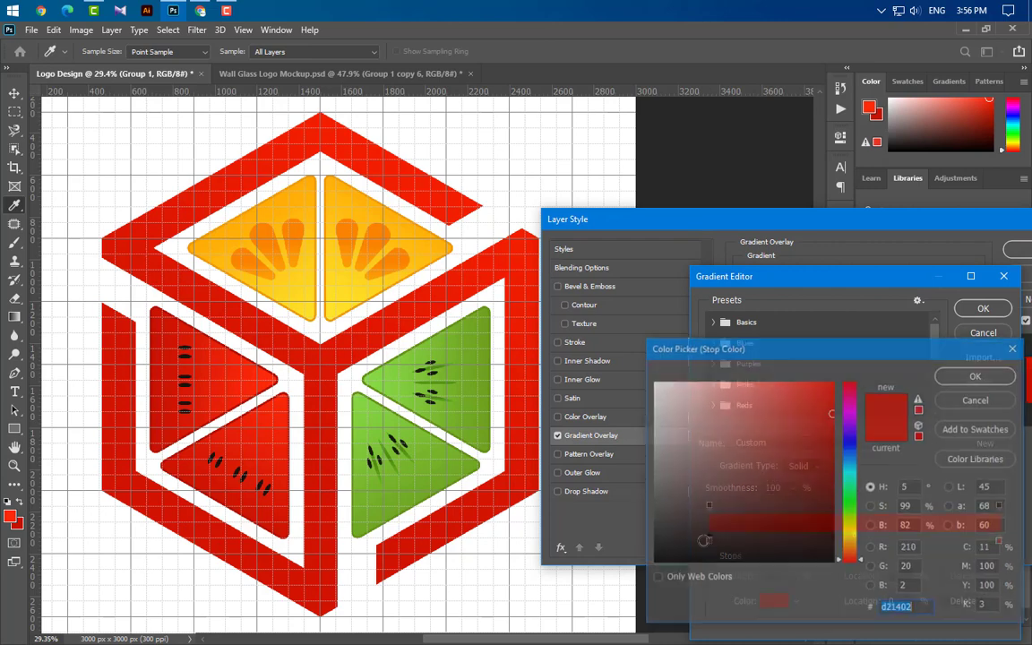
left_click(440, 352)
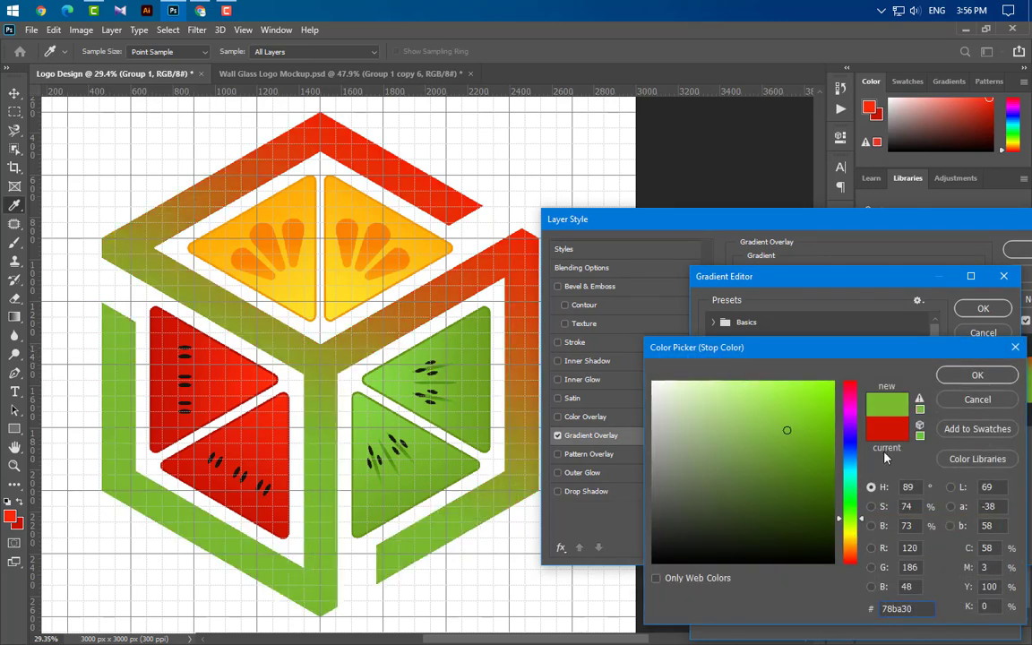
left_click(979, 375)
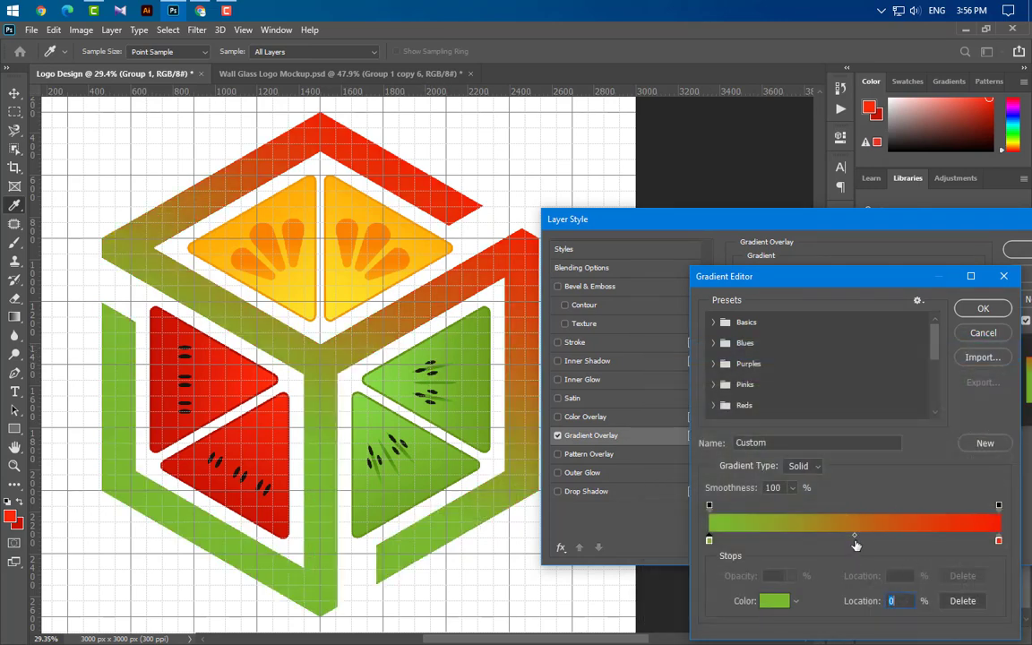
left_click(855, 542)
double_click(854, 541)
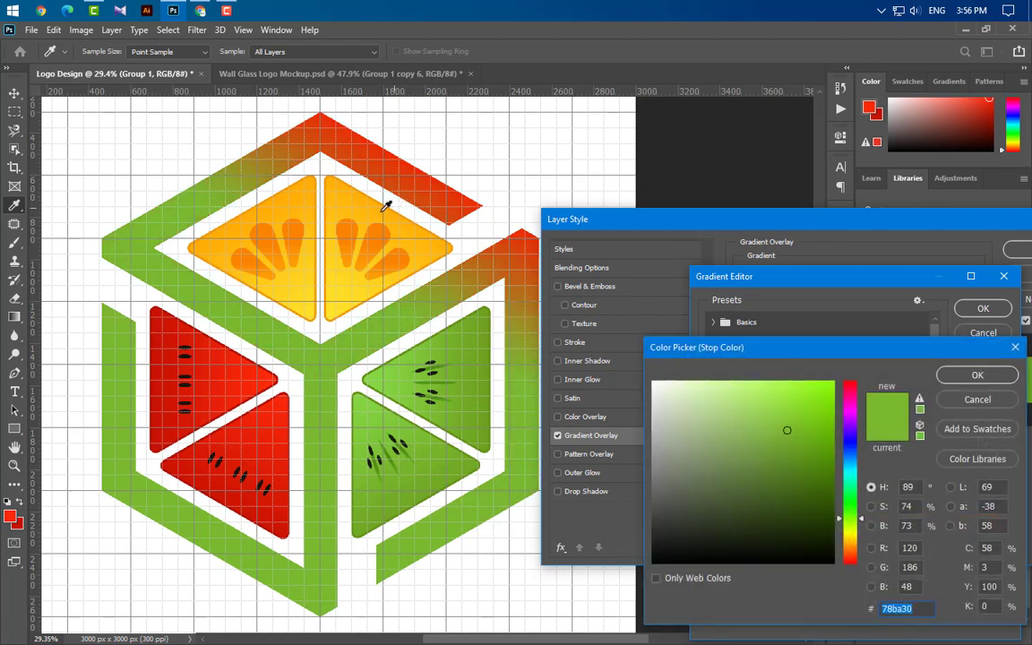
left_click(336, 217)
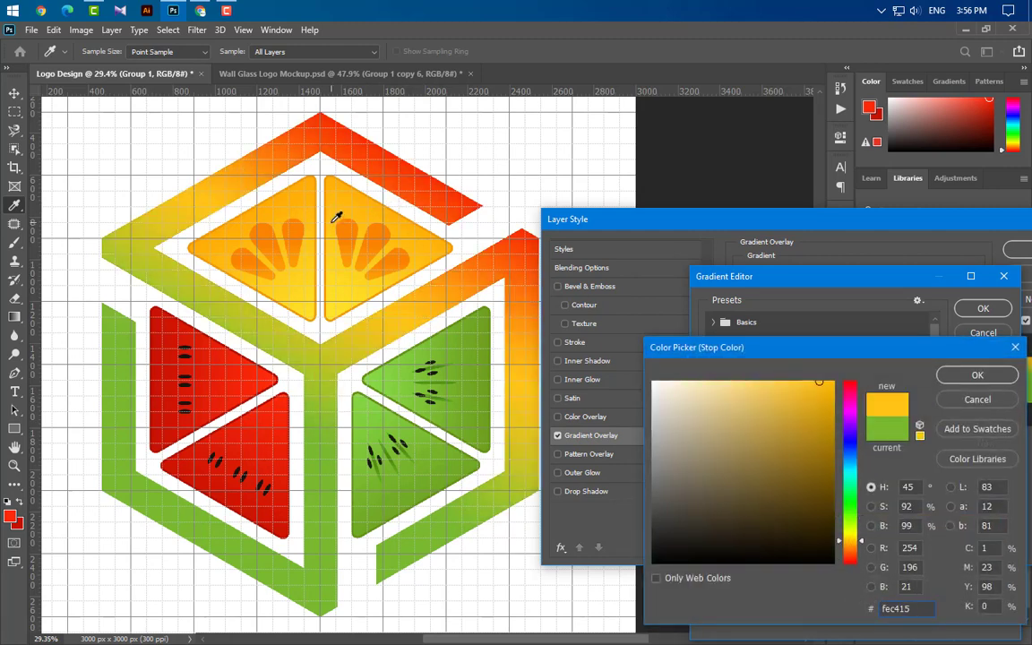
left_click(978, 381)
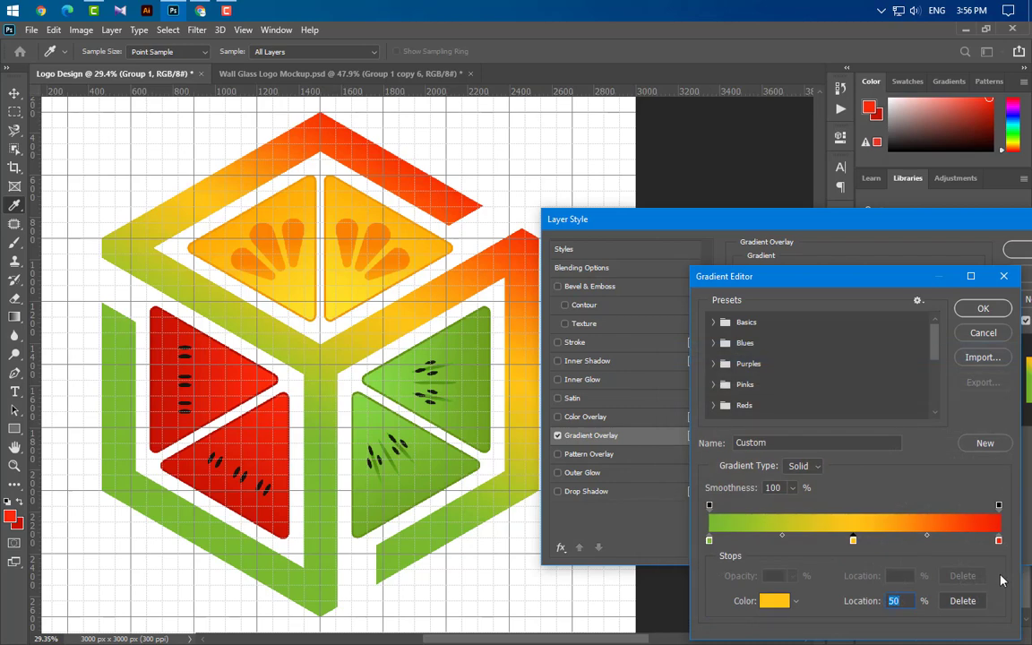
Step: Set the gradient's end stop to a red sampled from the upper watermelon slice and accept the gradient
double_click(999, 541)
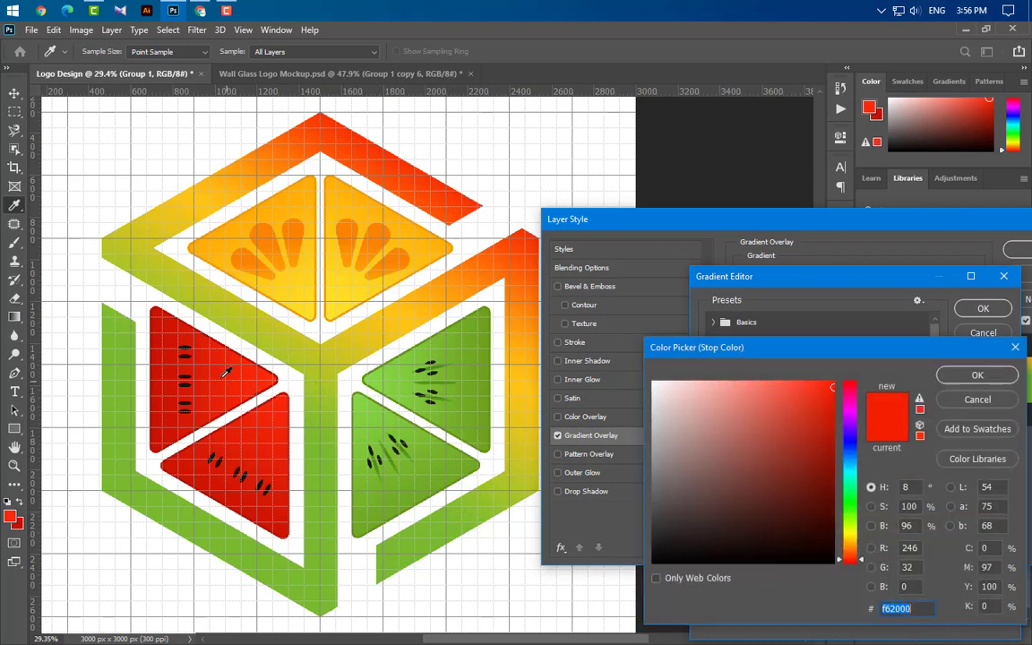
left_click(206, 367)
left_click(977, 377)
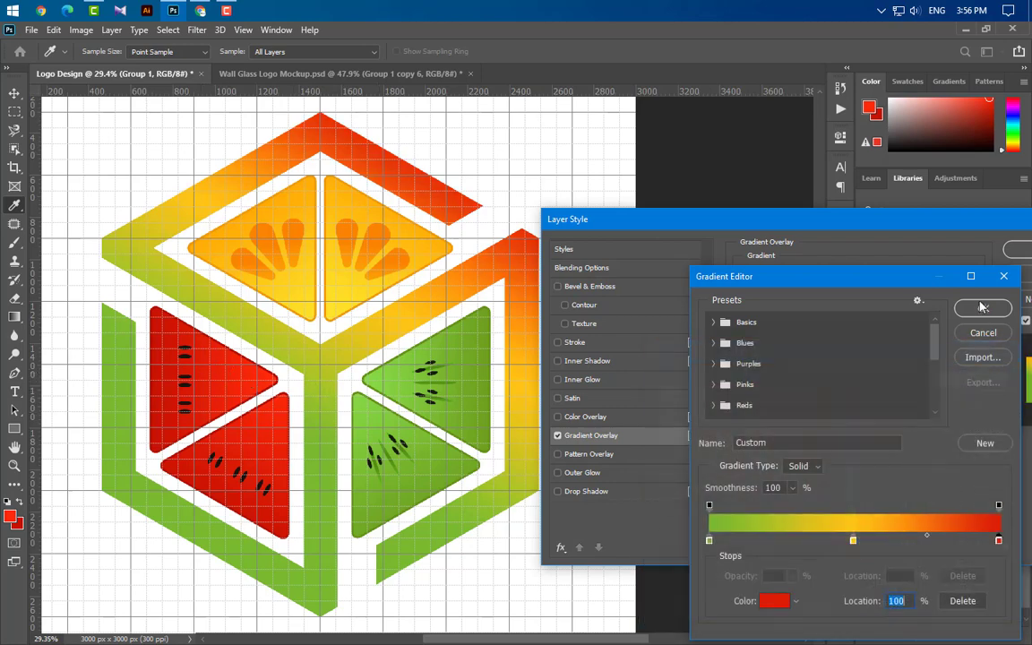
left_click(982, 309)
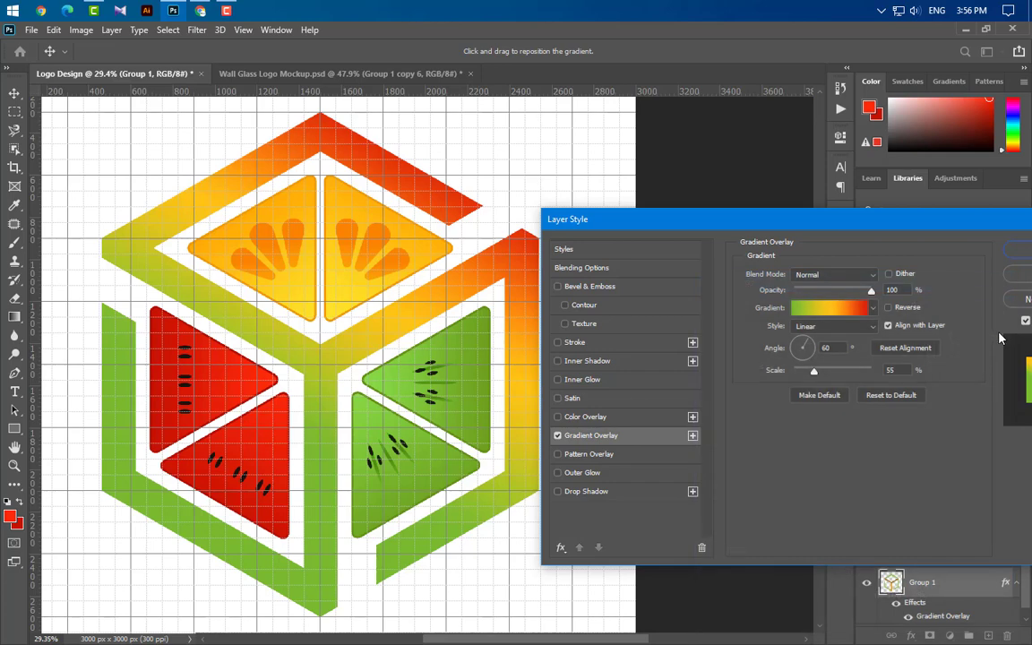
Step: Make the gradient overlay radial and reversed, and center it on the junction of the frame's inner bars
left_click(834, 334)
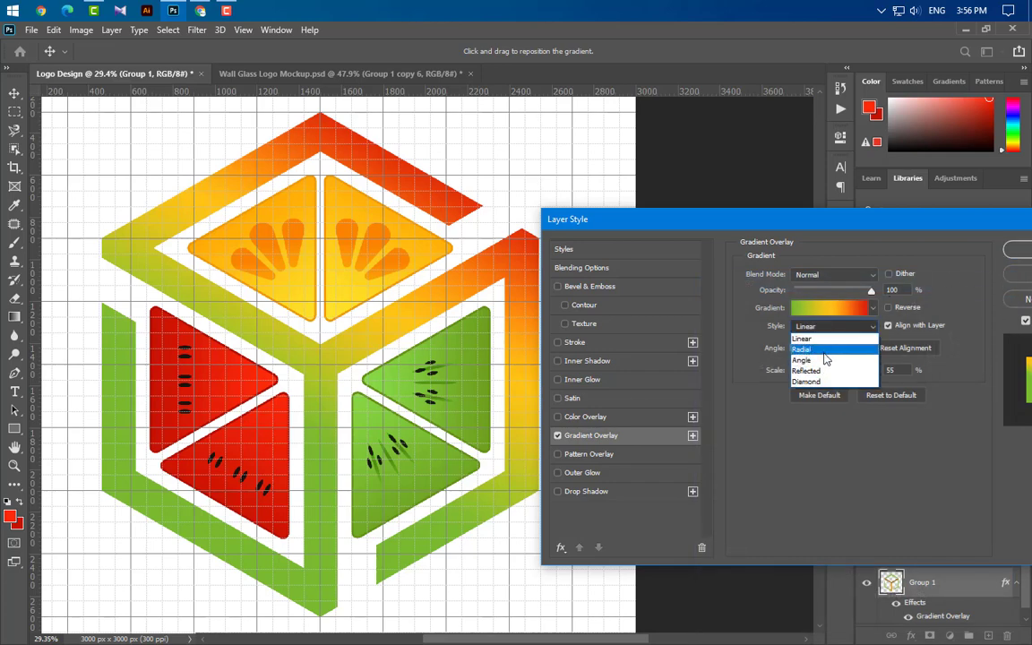
left_click(825, 352)
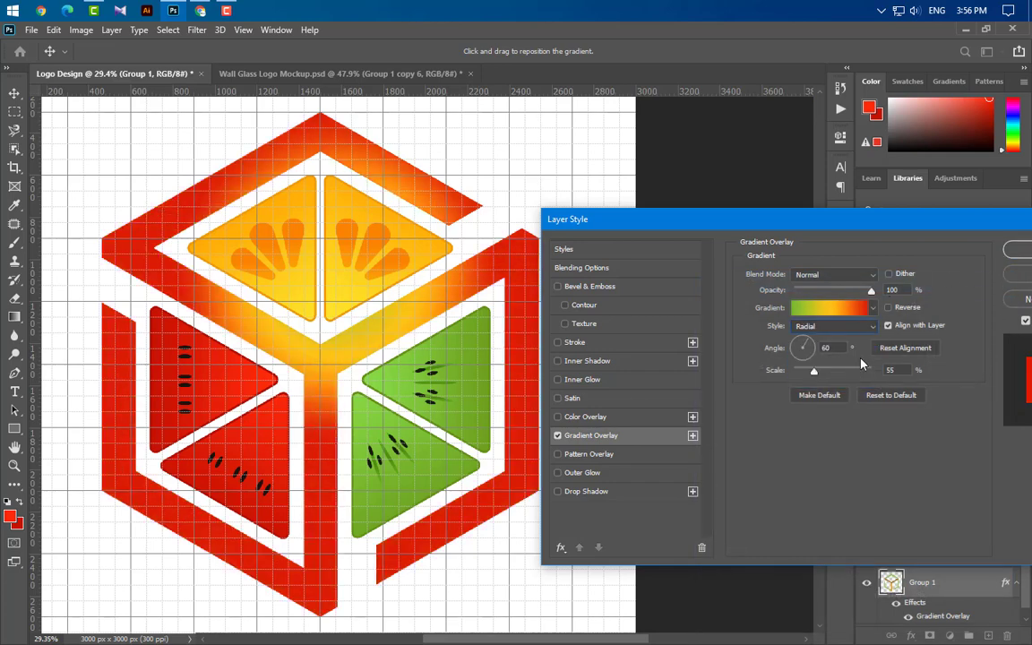
left_click(887, 309)
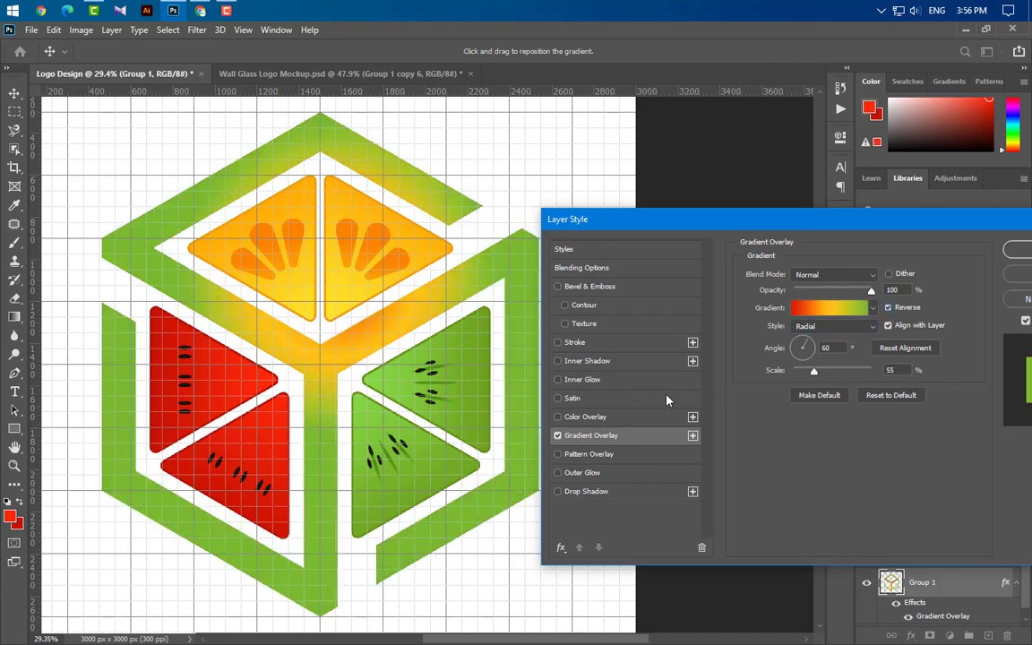
left_click_drag(400, 350, 340, 368)
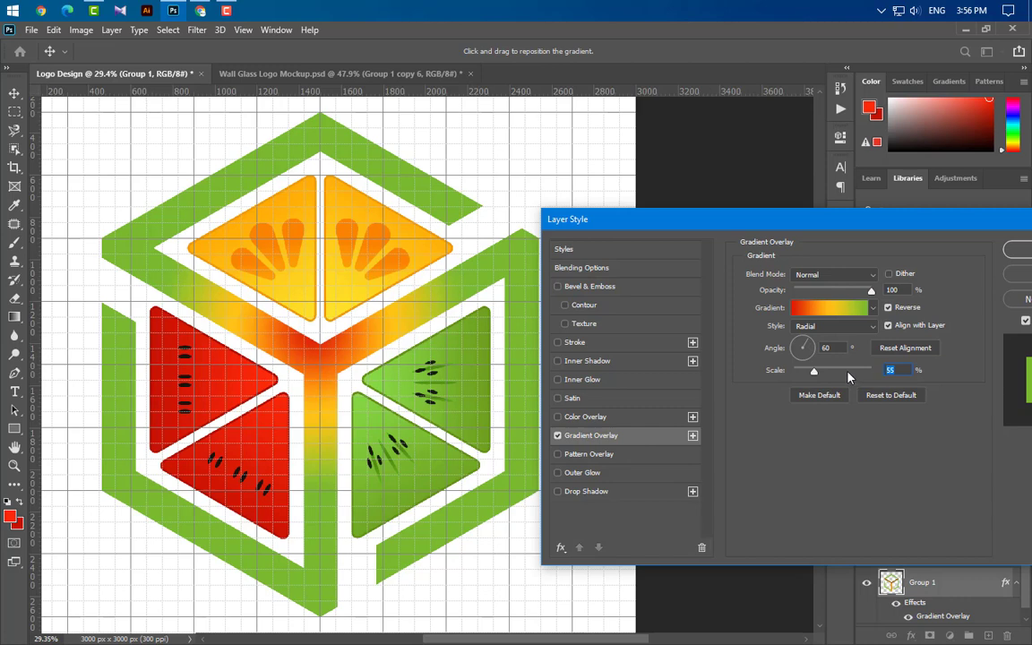
Step: Set the gradient overlay's scale to 85% and apply the layer style
type("100")
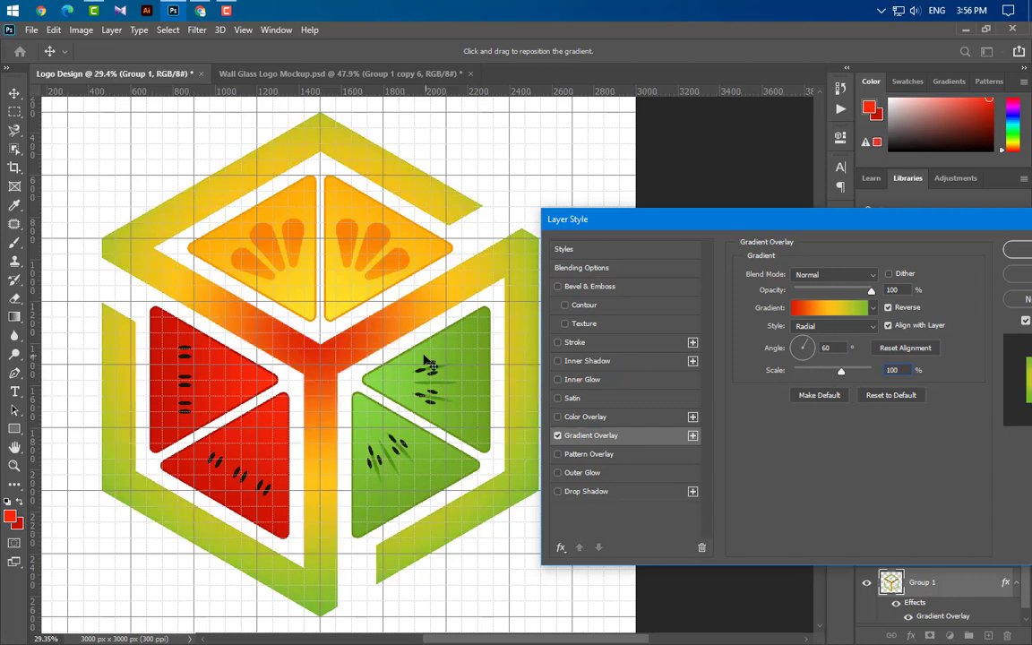
left_click_drag(627, 219, 614, 203)
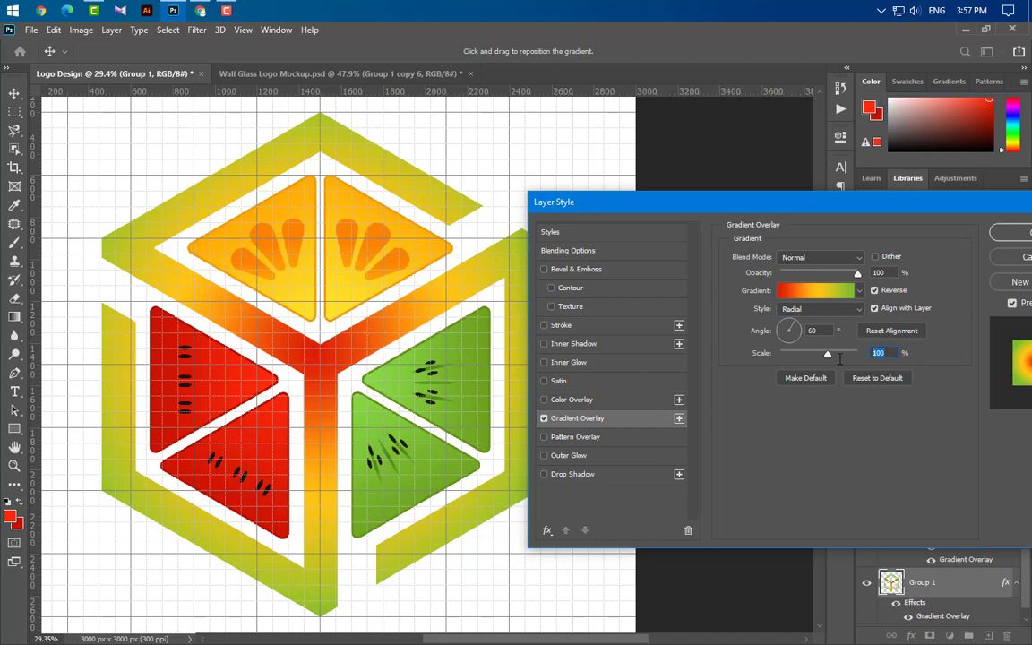
type("85")
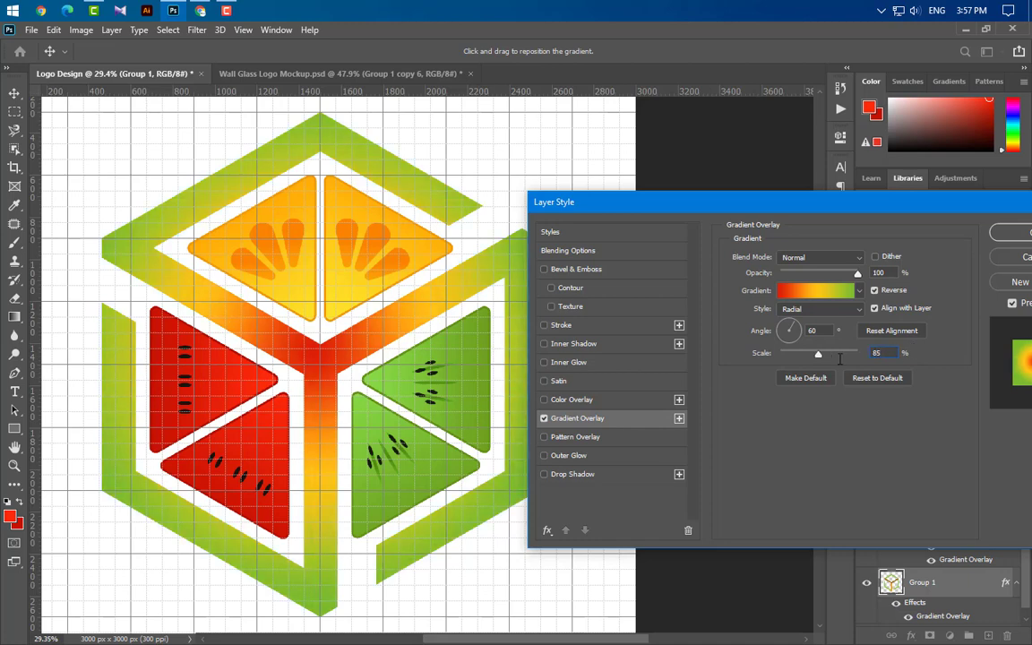
left_click(1013, 231)
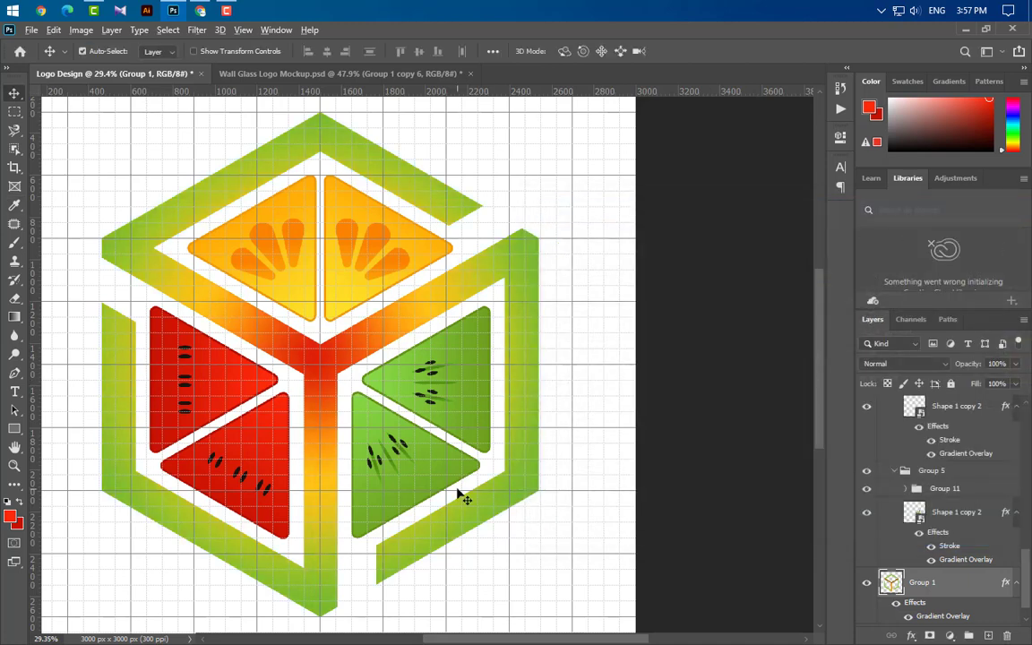
Step: Collapse the expanded layer groups Group 9 copy, Group 9, Group 7 and Group 6
scroll(459, 493, "down", 3)
scroll(938, 560, "up", 3)
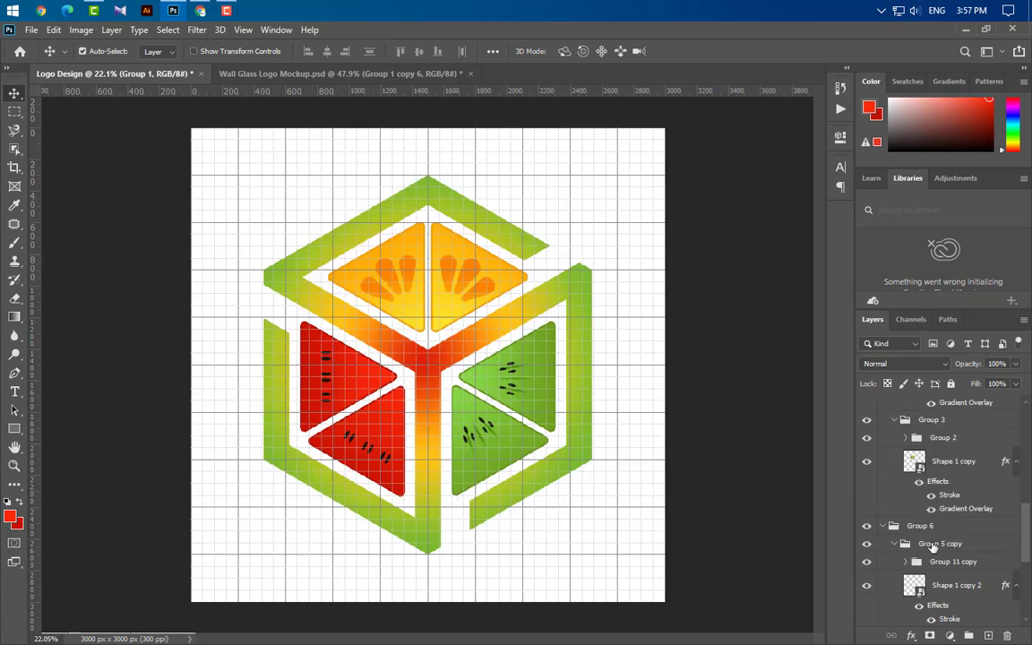
scroll(931, 546, "down", 5)
scroll(929, 538, "up", 7)
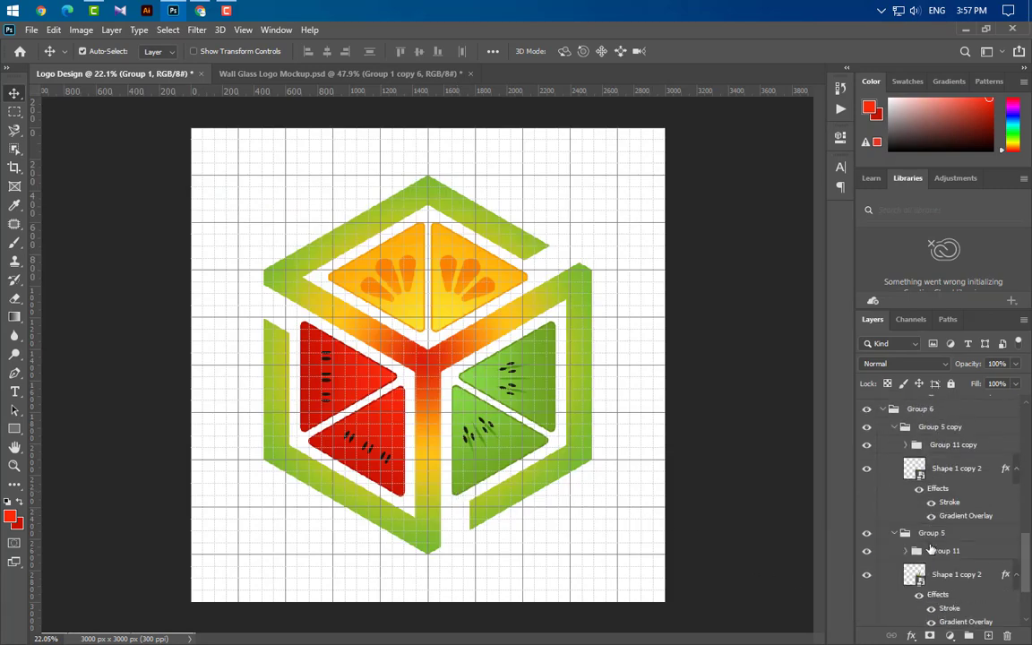
scroll(929, 537, "up", 5)
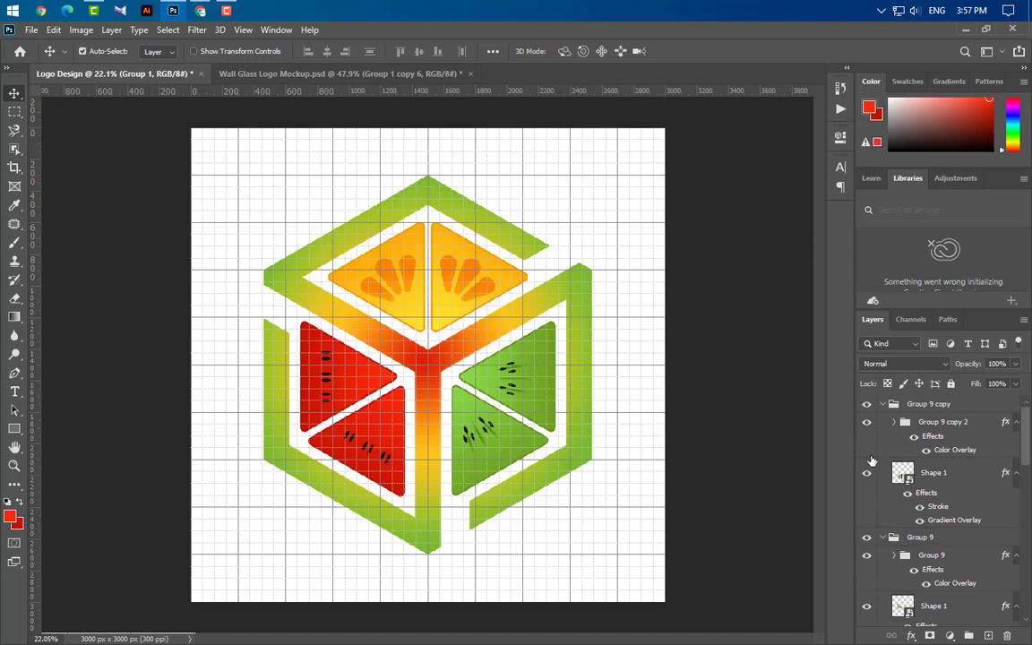
left_click(883, 405)
left_click(883, 422)
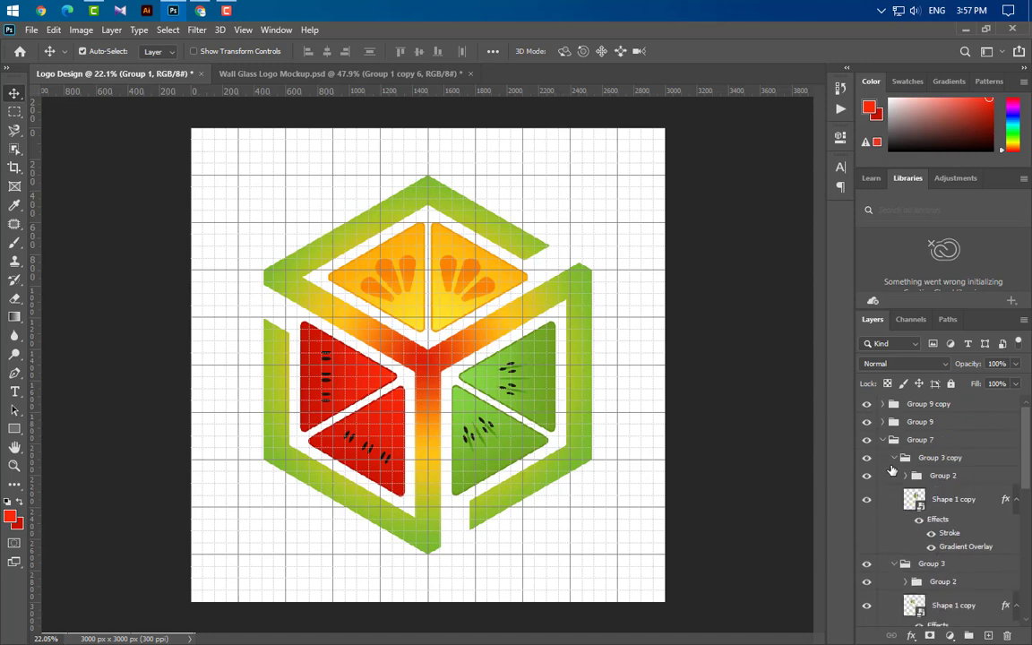
left_click(882, 440)
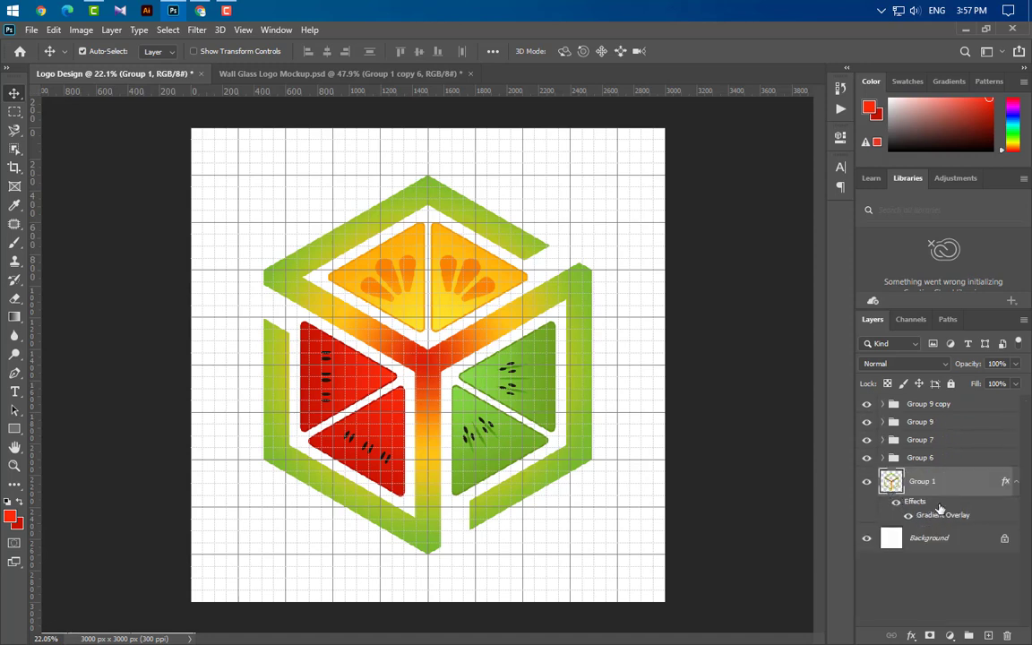
Step: Combine the four fruit-slice groups and the Group 1 frame layer into one new layer group
left_click(937, 407)
left_click(956, 425, "ctrl")
left_click(952, 442, "ctrl")
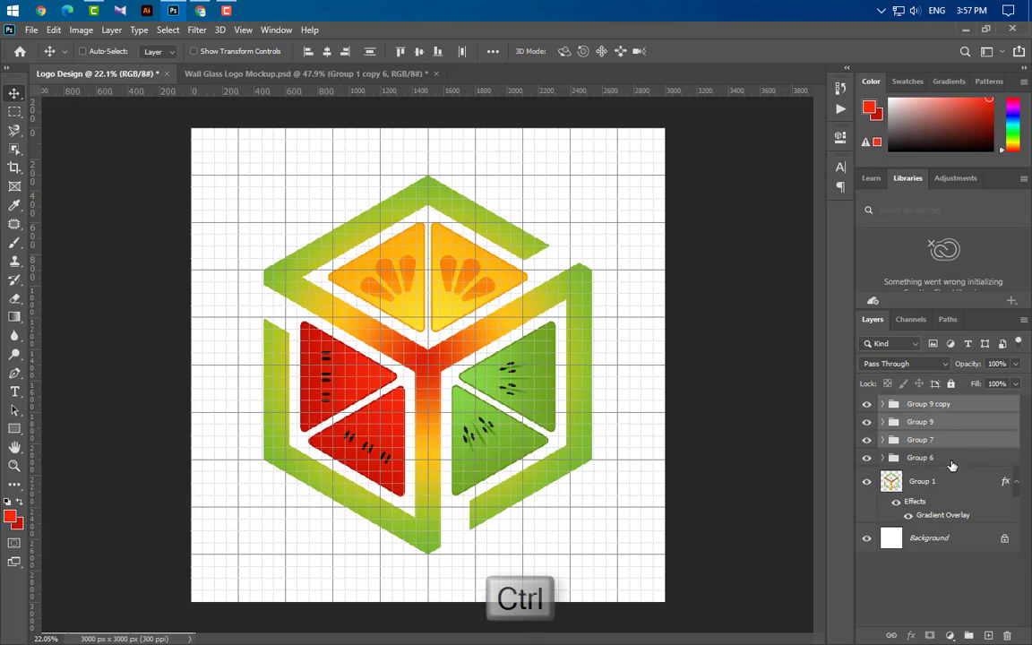
left_click(953, 459, "ctrl")
left_click_drag(954, 486, 969, 637)
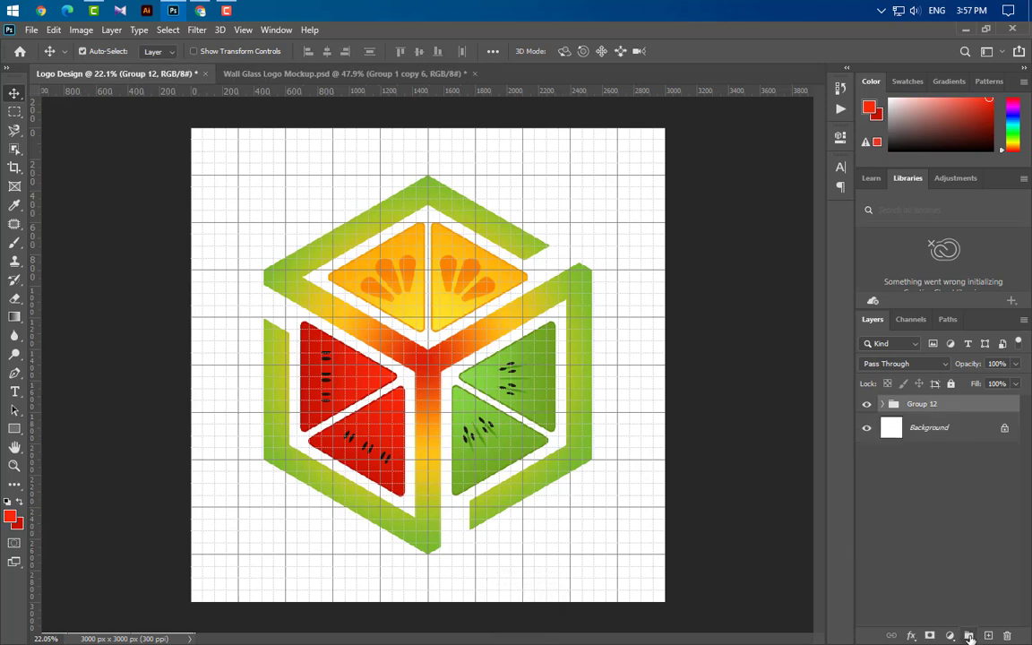
Step: Scale the whole logo group proportionally to 75%, keeping its top point in place
key("ctrl+t")
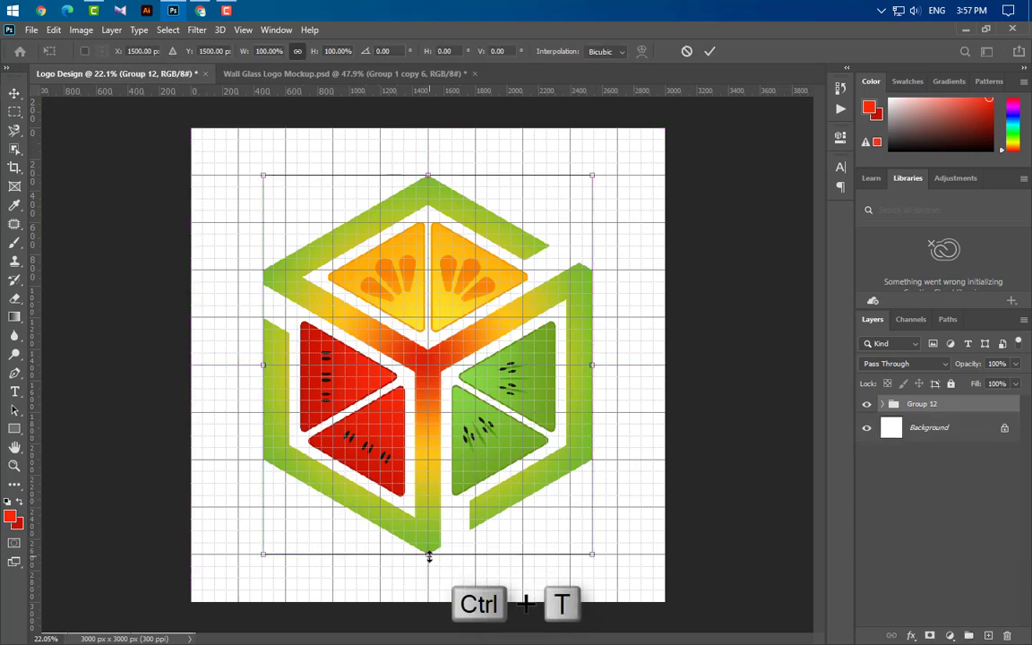
left_click_drag(429, 554, 427, 458)
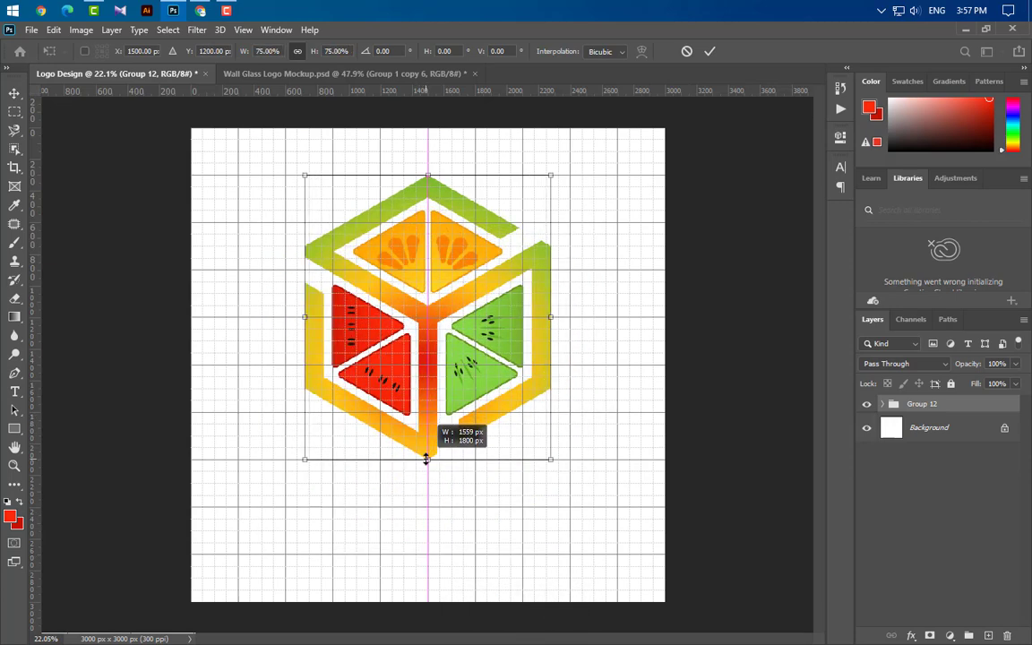
left_click(709, 51)
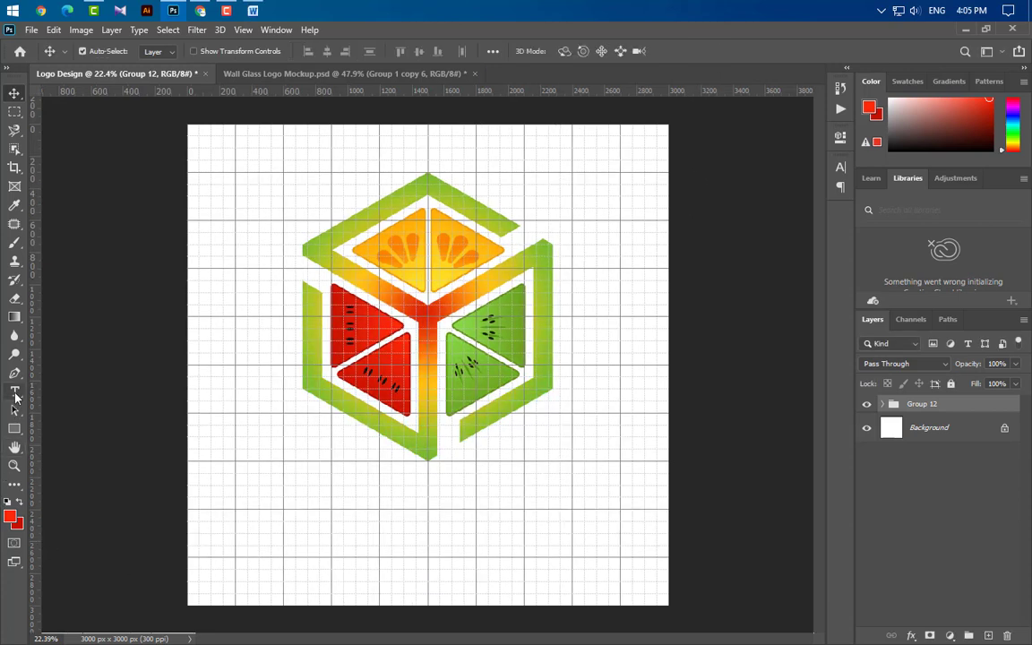
Step: Add the red text "FRUIT BOX" below the cube frame in Armstrong Extrabold
left_click(15, 393)
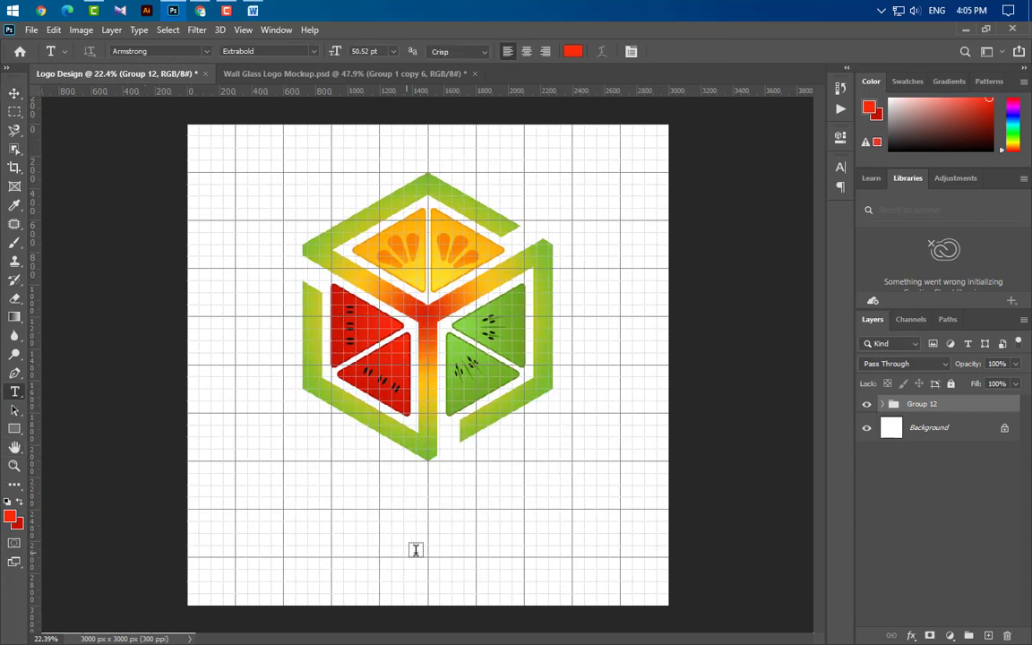
left_click(283, 501)
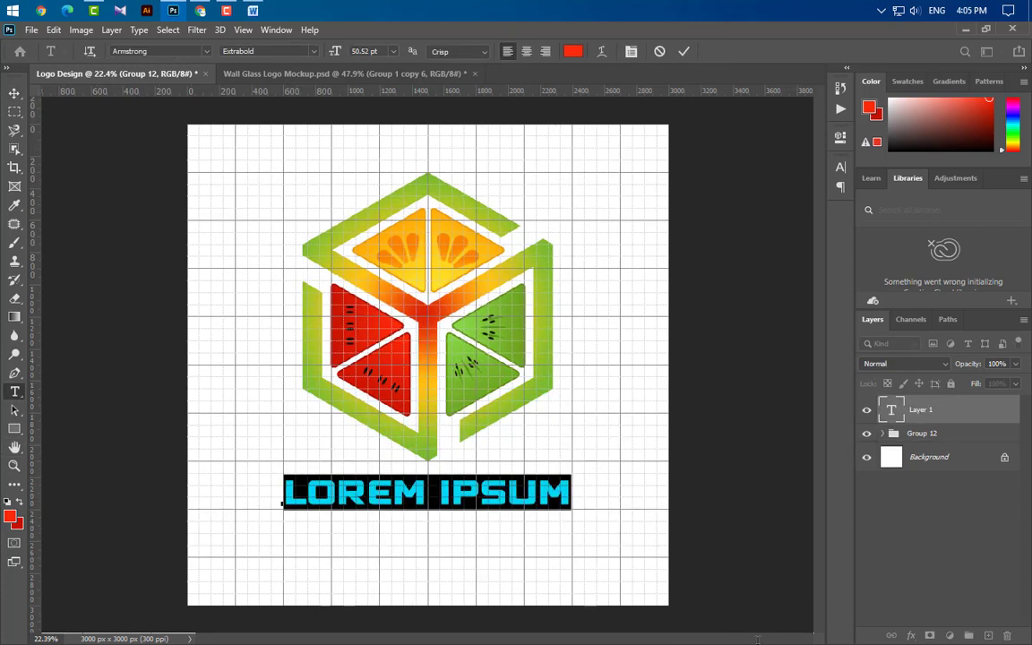
type("FRUI")
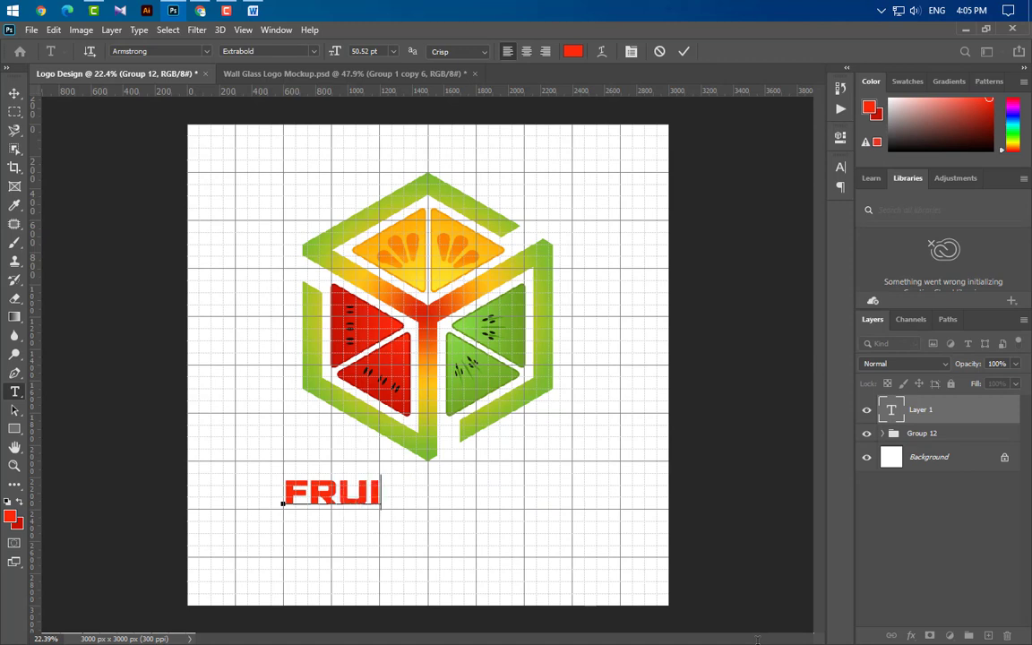
type("T BOX")
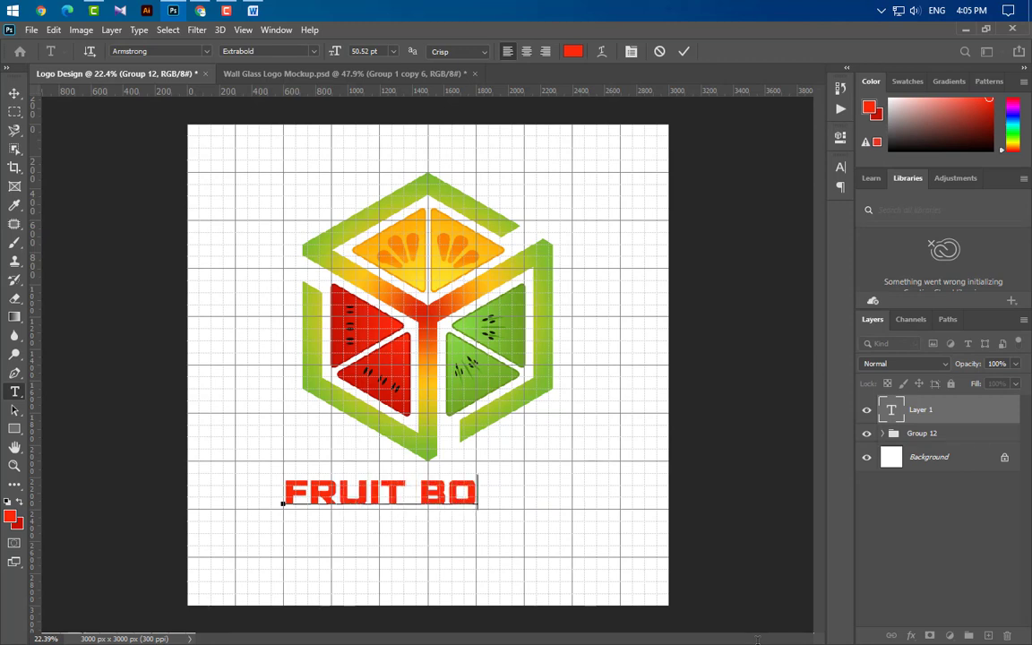
left_click(685, 55)
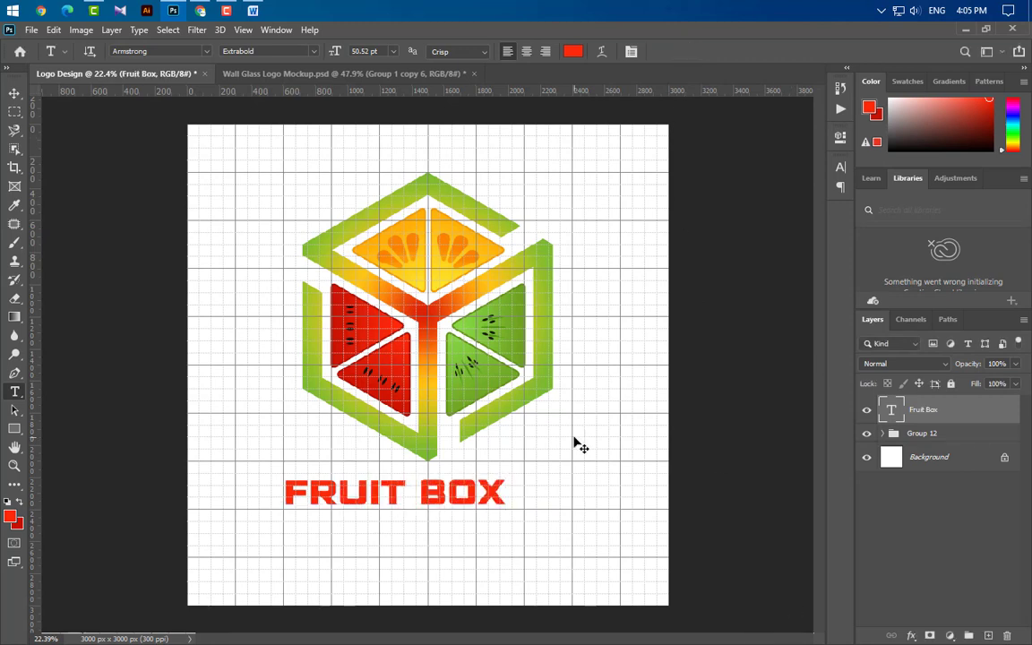
Step: Scale the FRUIT BOX text to about 130% width and 148% height, center it under the cube and nudge it down slightly
key("ctrl+t")
left_click_drag(506, 498, 571, 507)
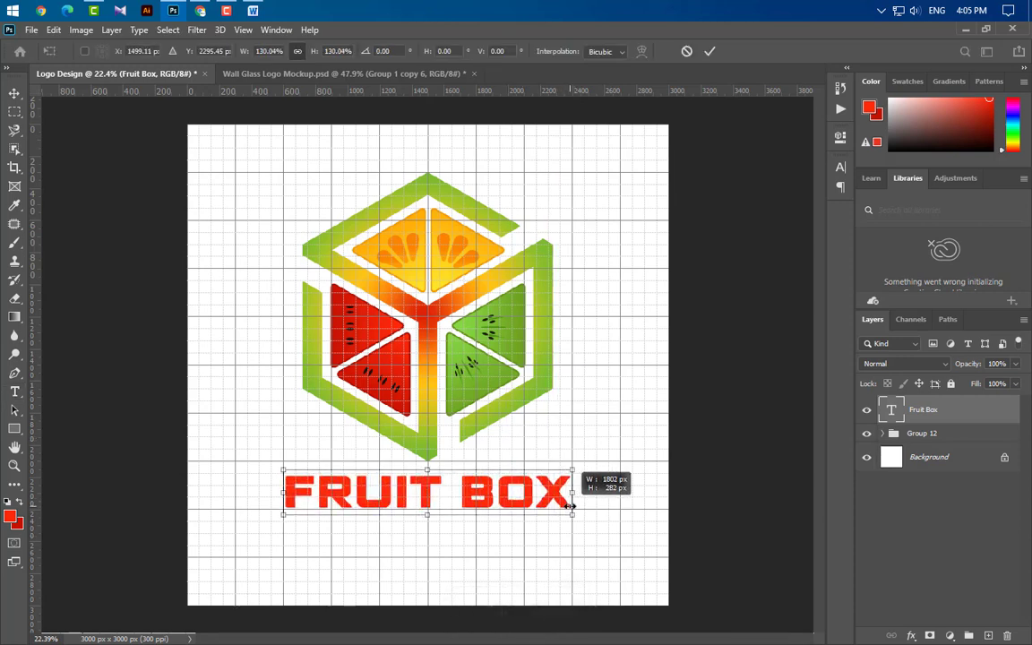
scroll(417, 555, "up", 5)
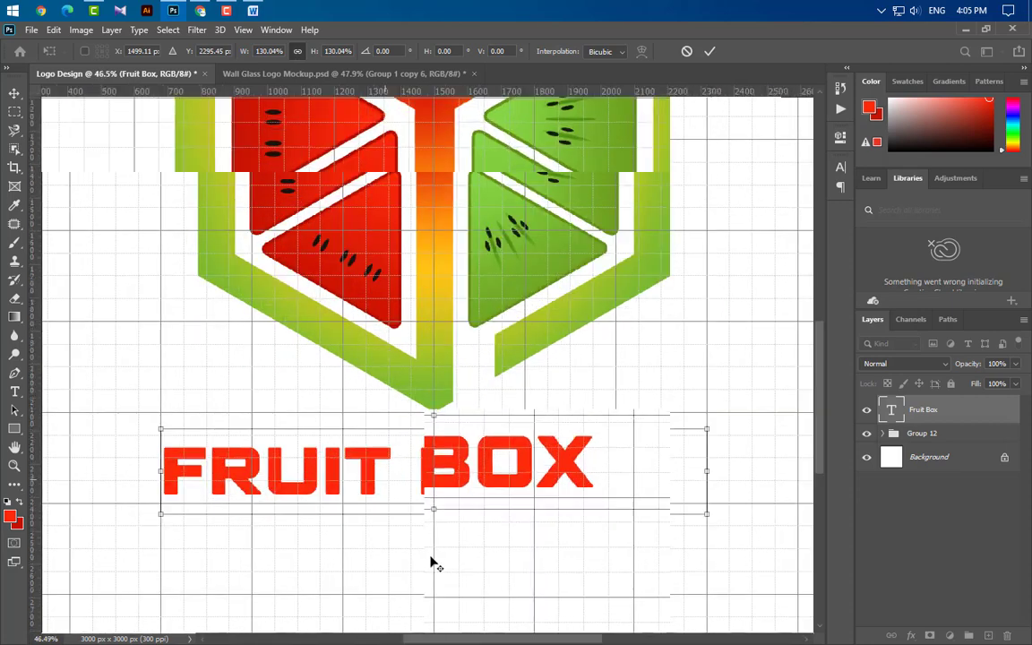
key("shift")
left_click_drag(435, 386, 435, 369)
key("Down")
key("Down")
key("Down")
key("Down")
key("Down")
key("Down")
key("Down")
key("Down")
key("Down")
key("Down")
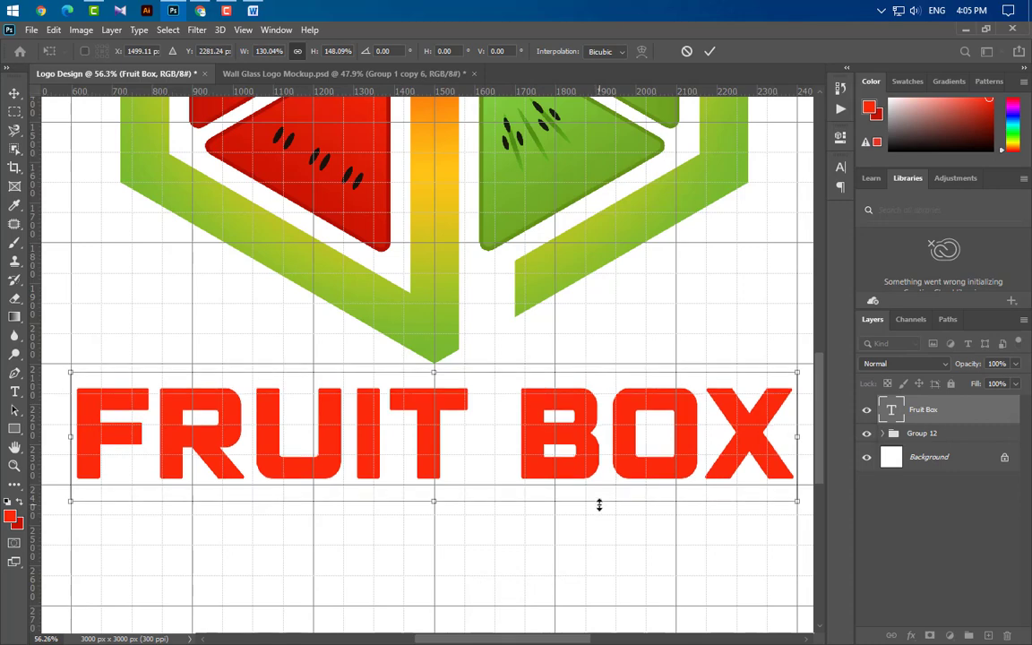
left_click(709, 51)
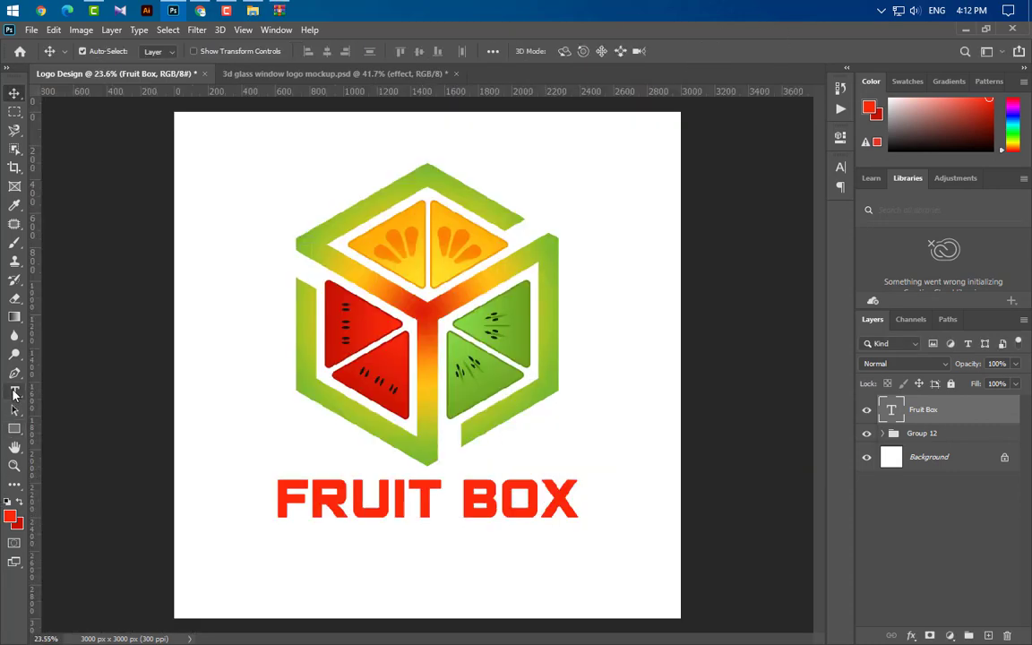
Step: Recolor the word FRUIT with a green sampled from the upper kiwi slice
left_click(14, 392)
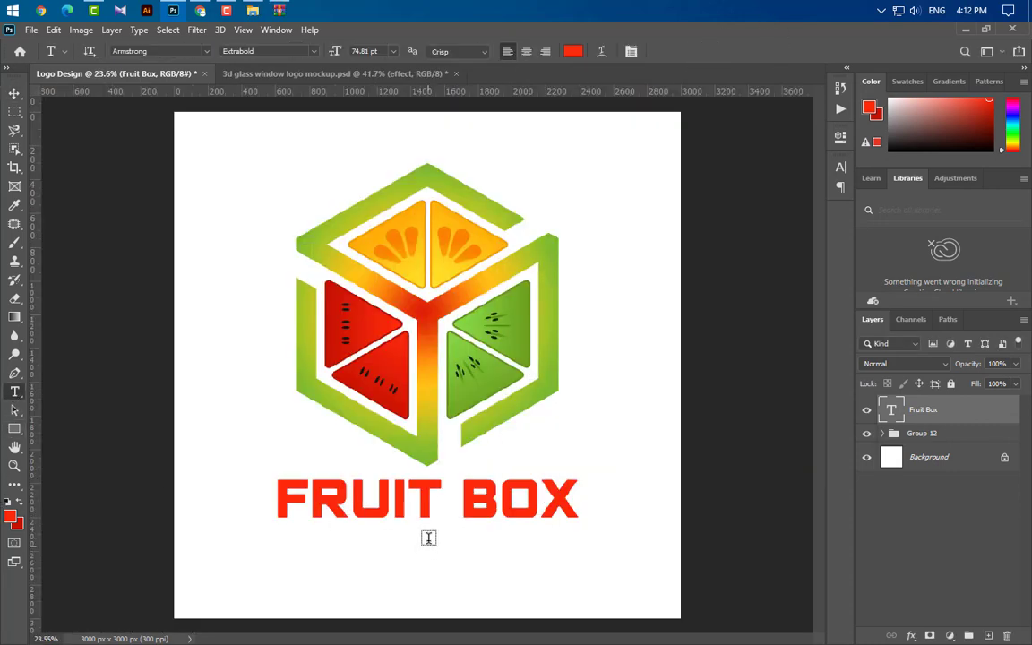
left_click(442, 512)
left_click_drag(443, 511, 273, 511)
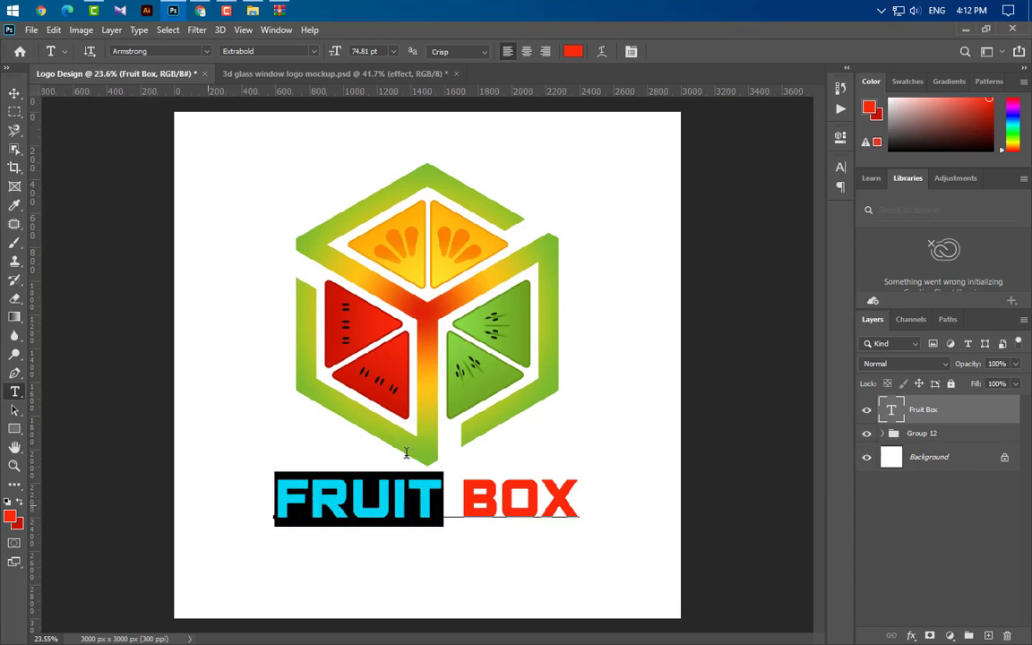
left_click(835, 170)
left_click(802, 248)
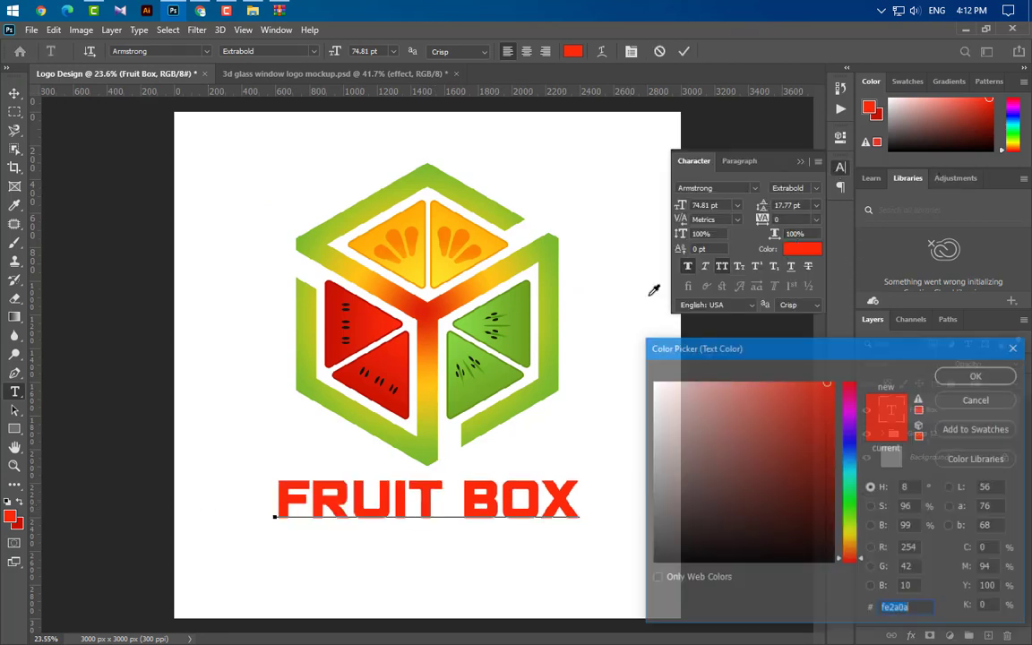
left_click(518, 340)
left_click(976, 377)
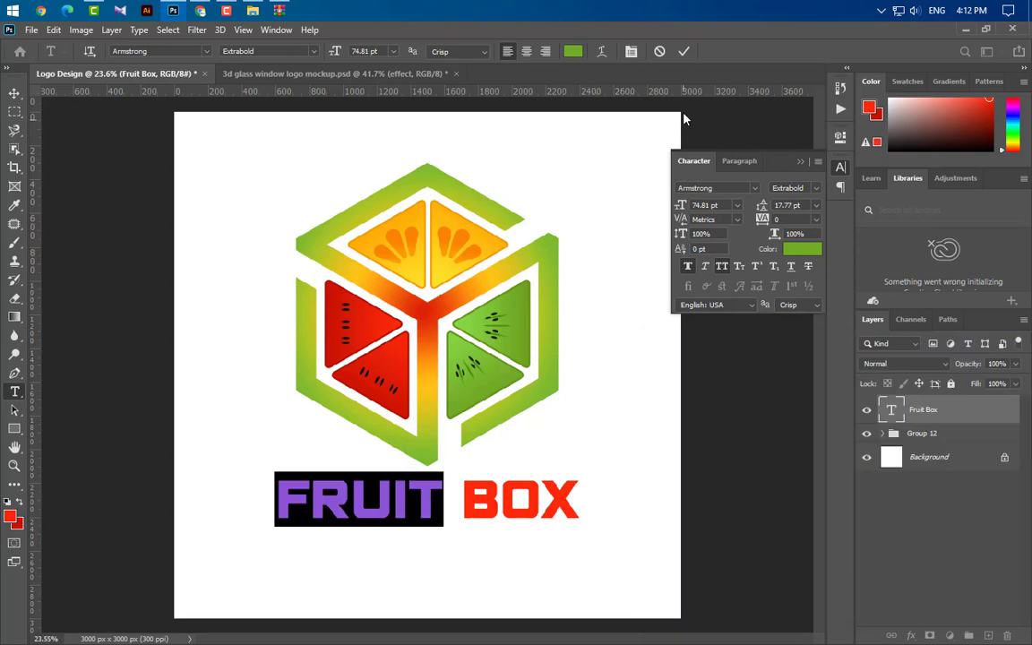
left_click(679, 53)
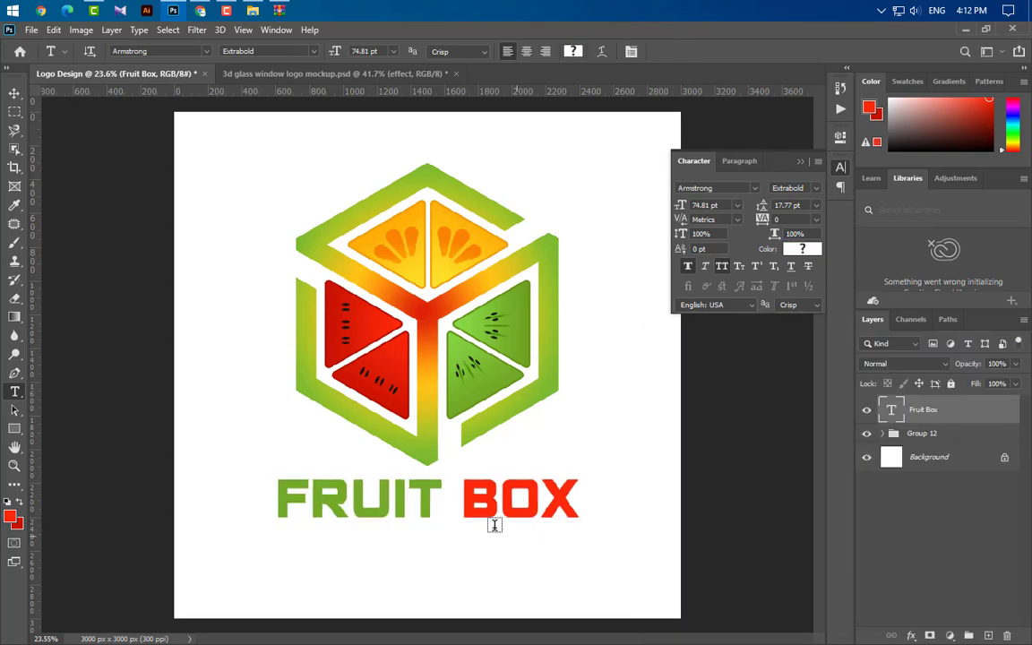
Step: Recolor the word BOX with the yellow-orange ffbf12 sampled from the right orange slice
left_click_drag(466, 508, 584, 506)
left_click(788, 250)
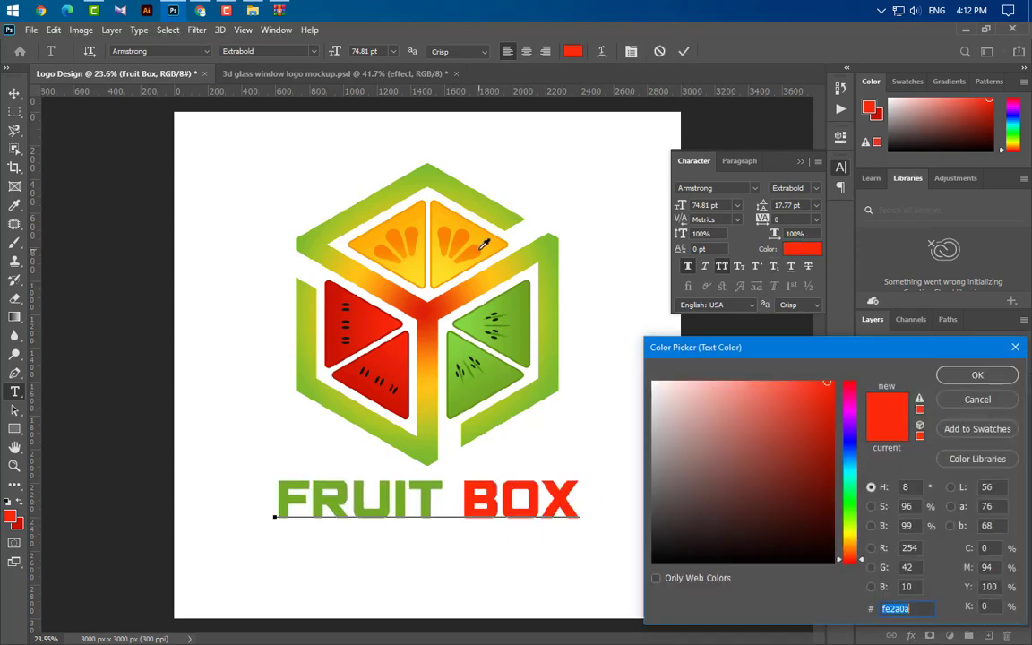
left_click(490, 249)
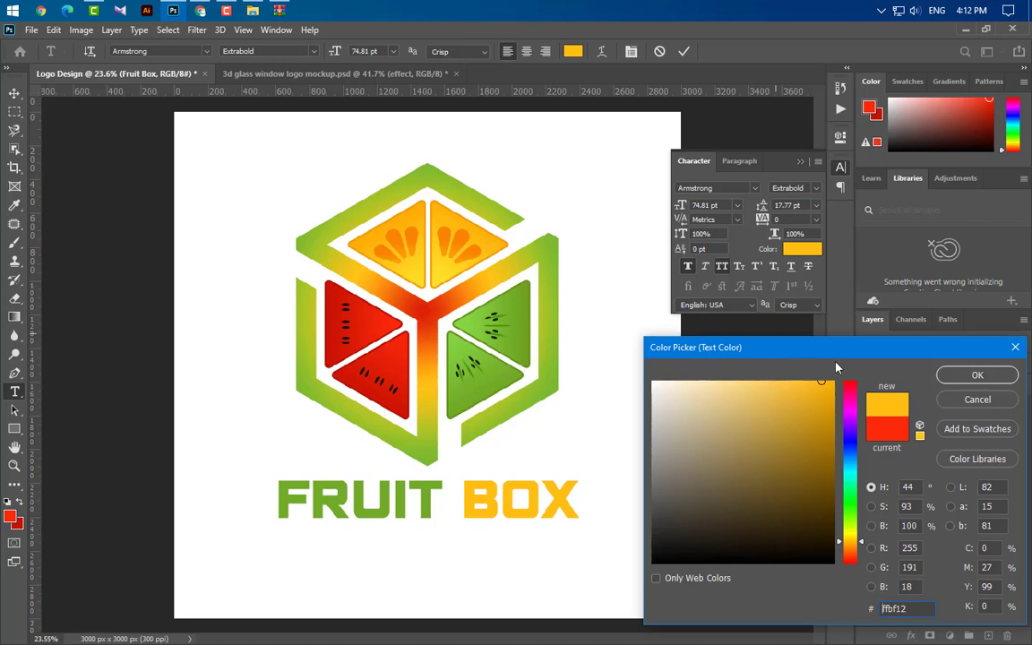
left_click(963, 377)
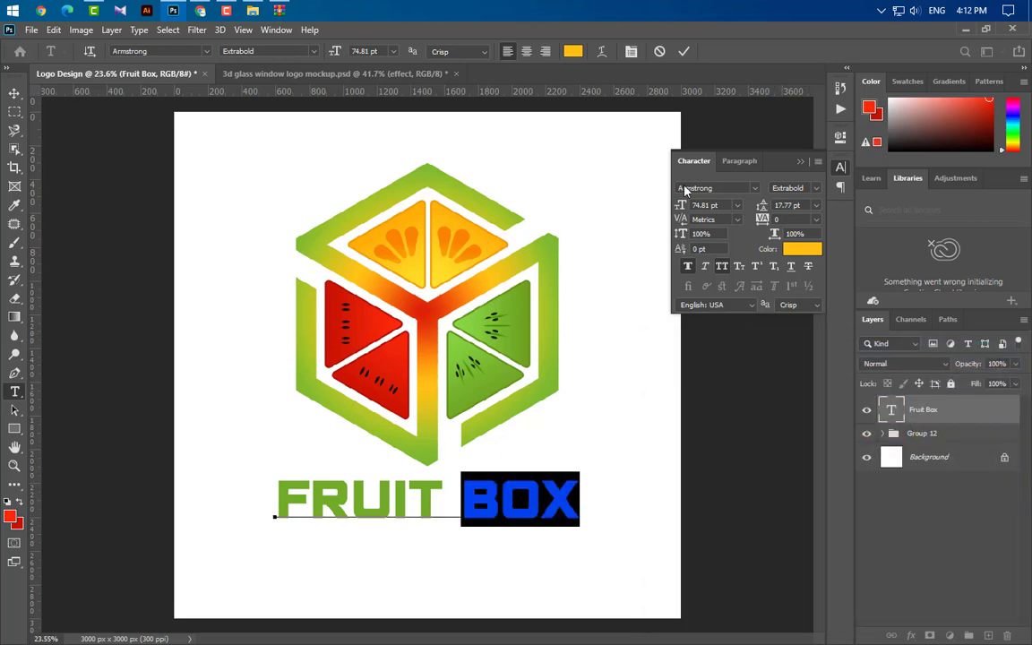
Step: Add a separate text line "Company Slogan Here" beneath the FRUIT BOX text
left_click(326, 543)
type("c")
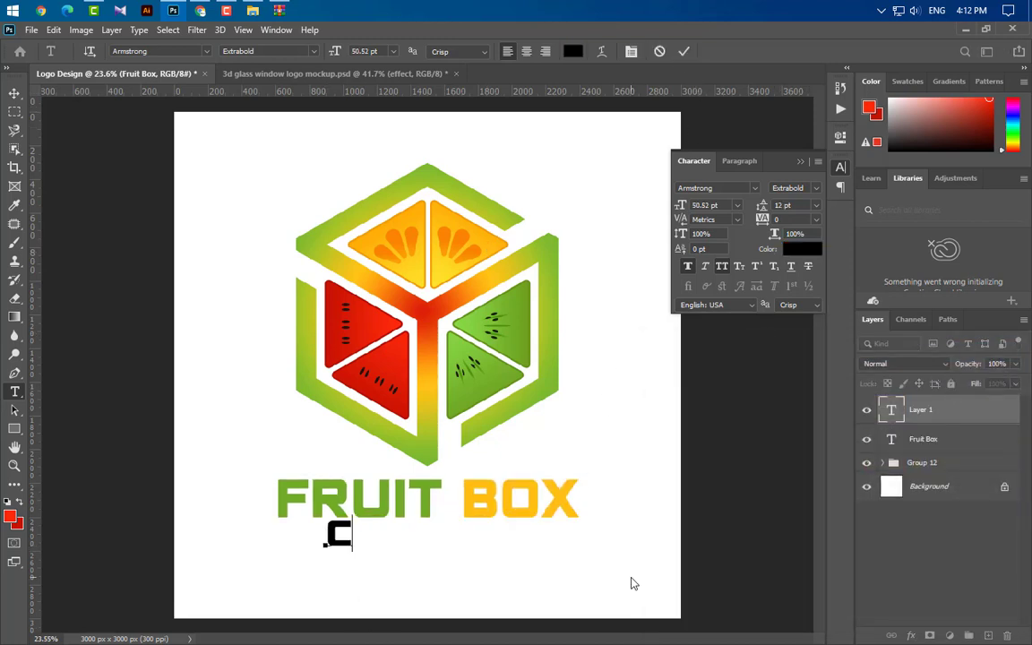
type("ompany")
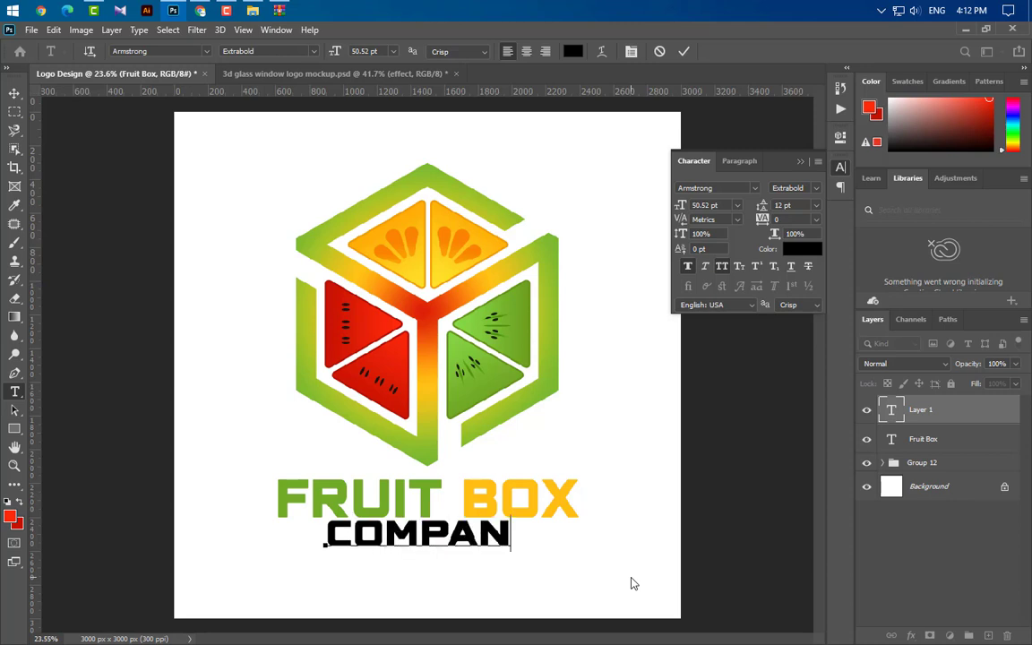
type(" sloh")
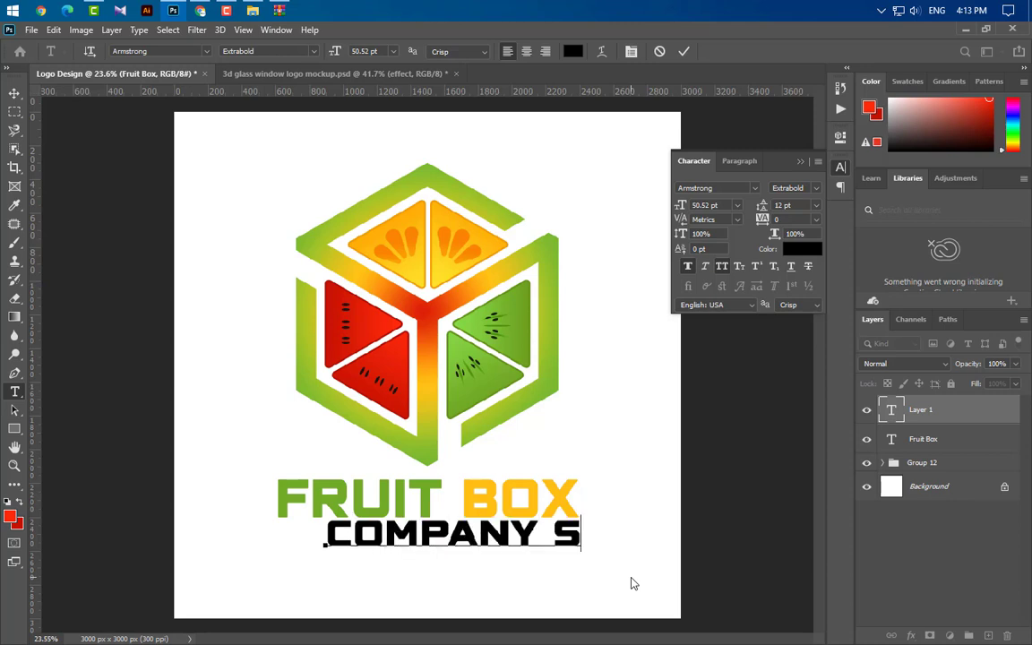
key("BackSpace")
type("ga")
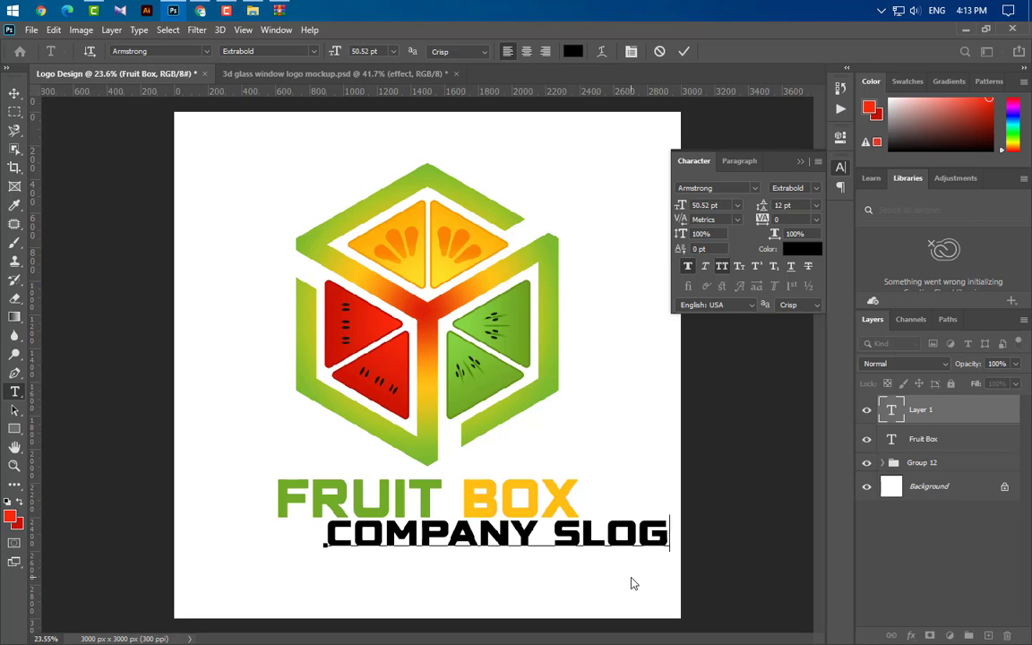
type("n he")
left_click(682, 52)
Step: Turn off faux bold and all caps for the slogan text and set its font to Armstrong Regular
left_click(688, 268)
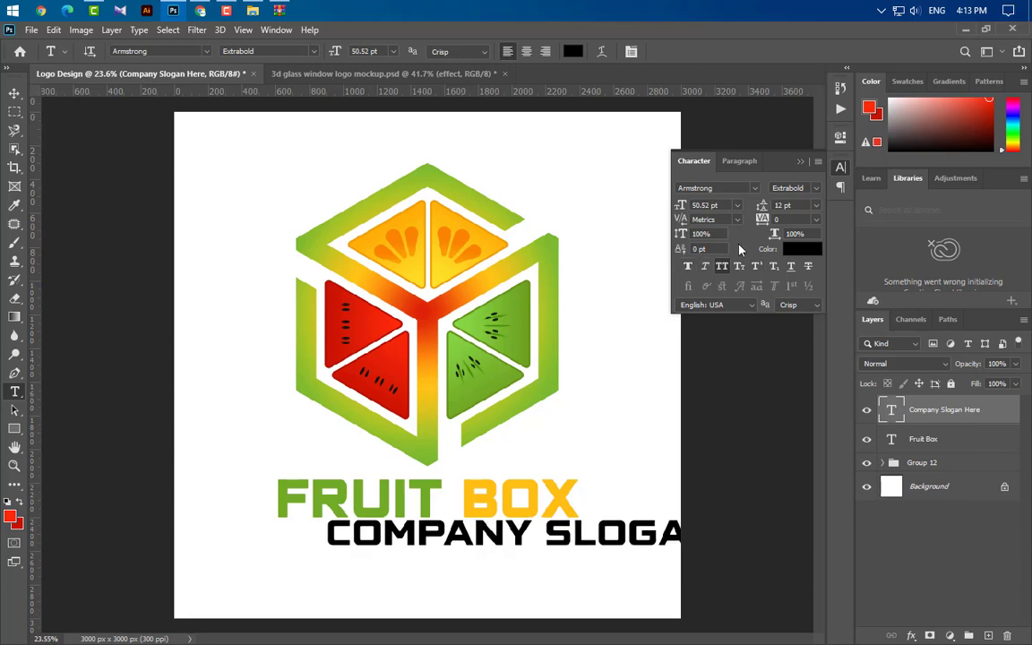
left_click(724, 273)
left_click(754, 188)
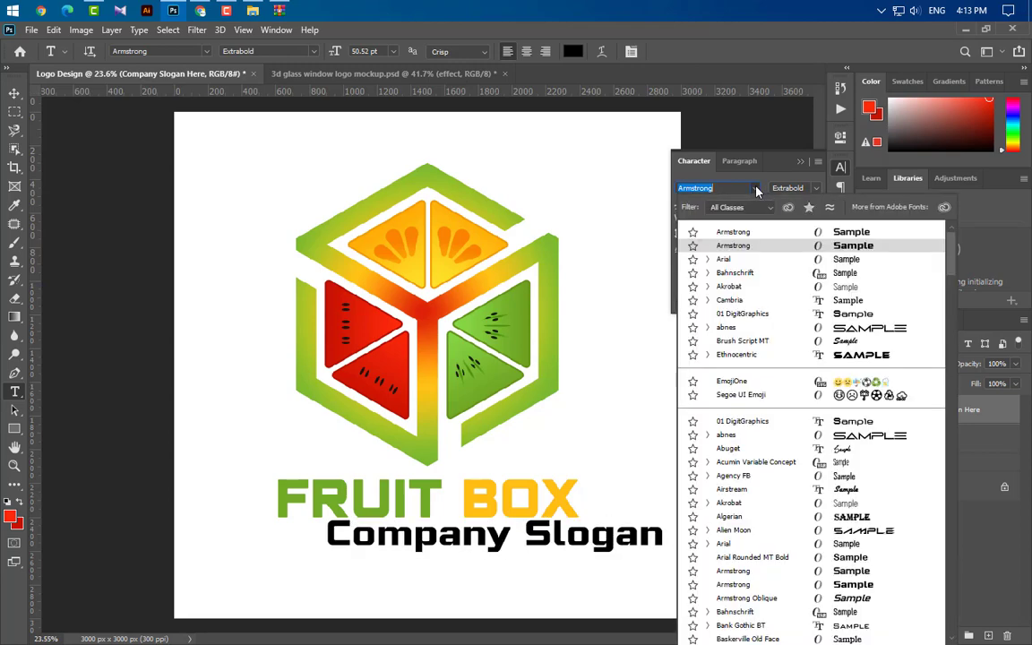
left_click(753, 235)
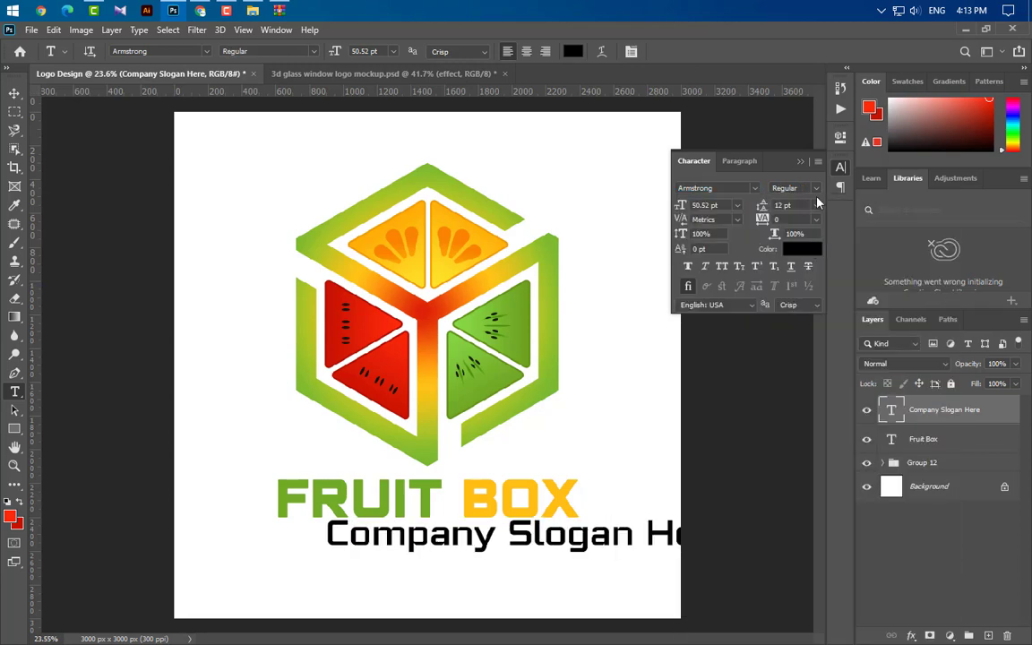
Step: Color the slogan text with a red sampled from the center of the cube frame
left_click(800, 249)
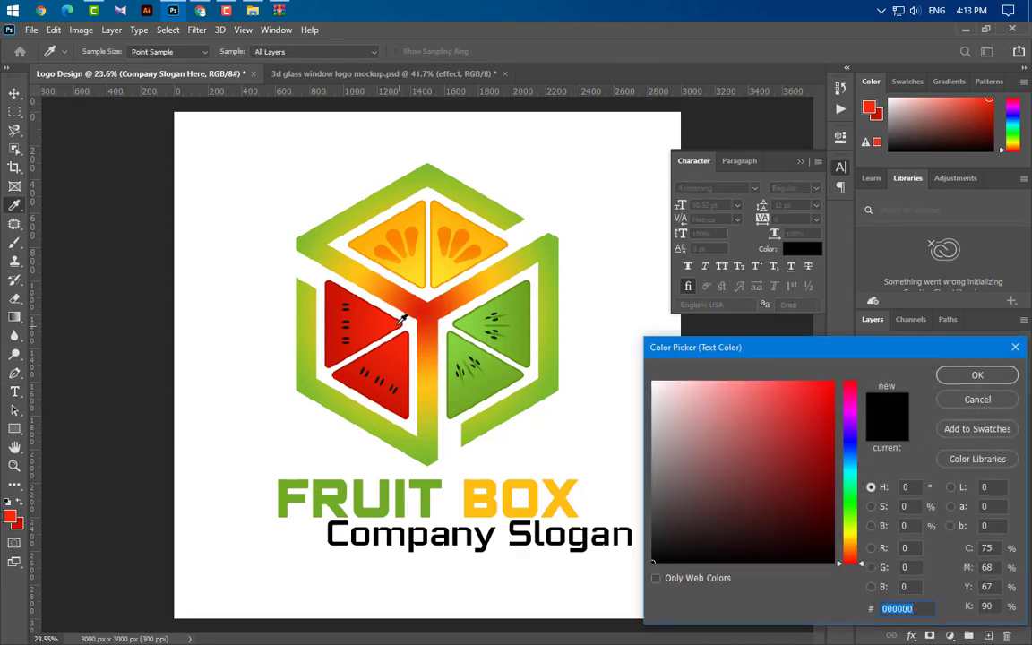
left_click(425, 328)
key("Return")
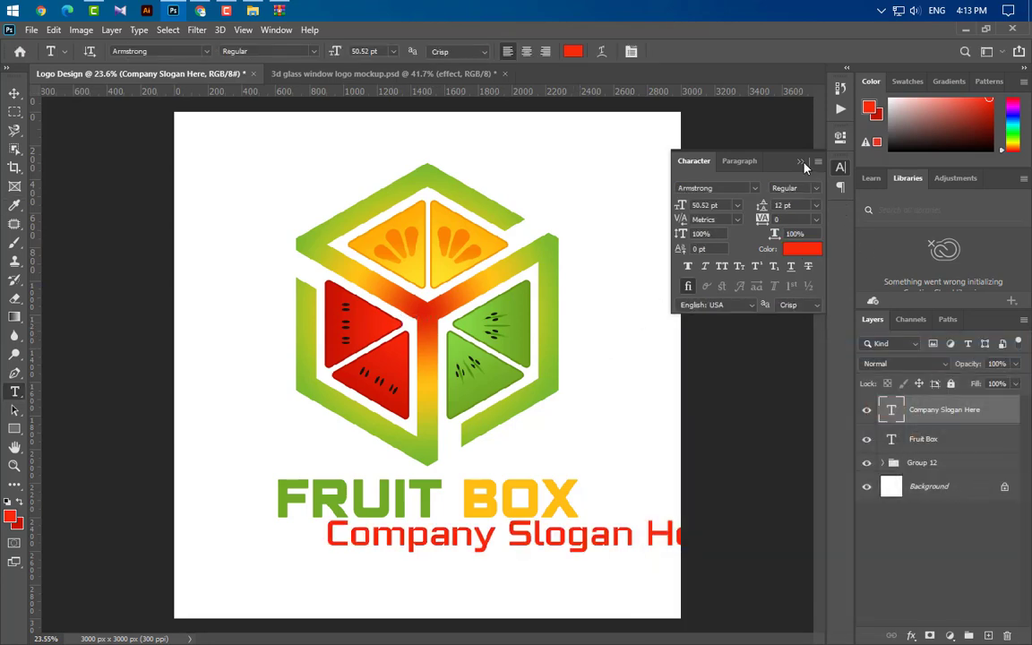
Step: Scale the slogan text to about 52% and center it beneath the FRUIT BOX text
key("ctrl+t")
key("ctrl+t")
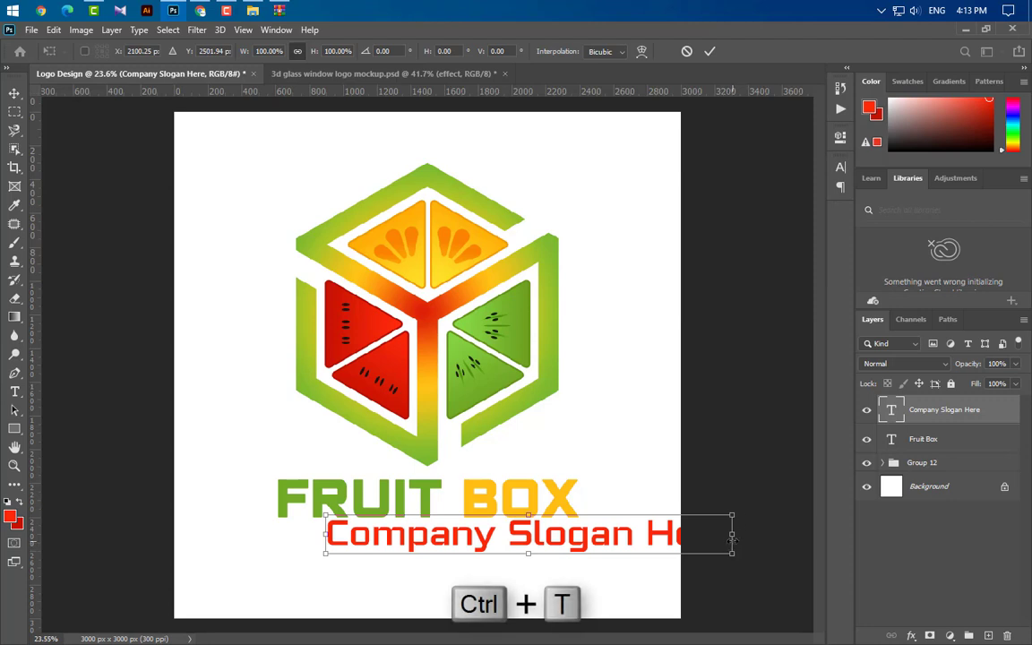
left_click_drag(733, 533, 499, 537)
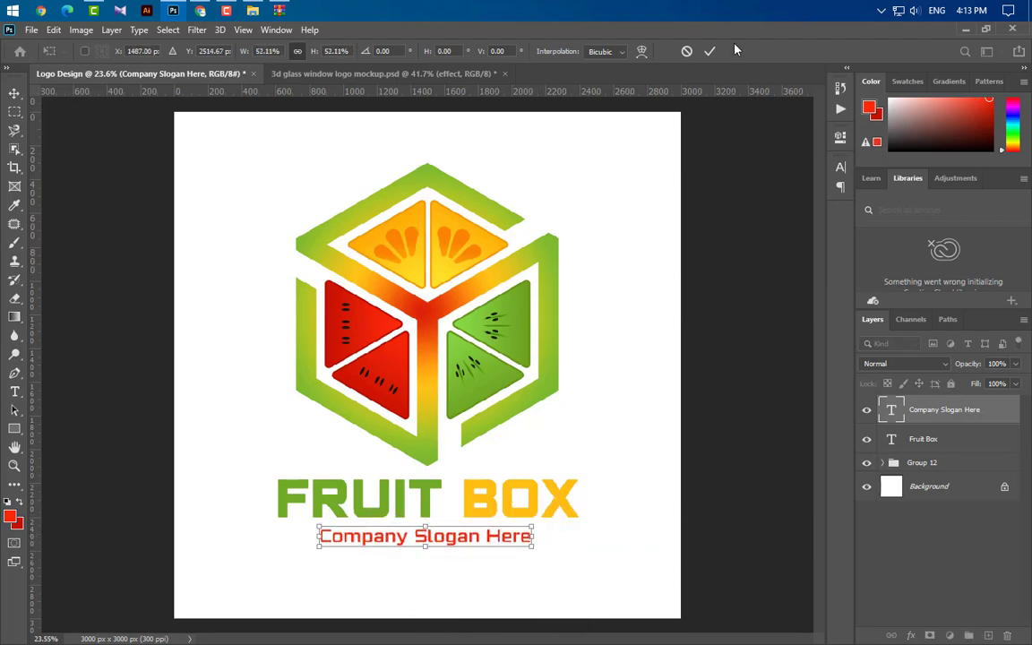
left_click(710, 51)
Step: Nudge the slogan text up slightly, closer to the FRUIT BOX text
key("t")
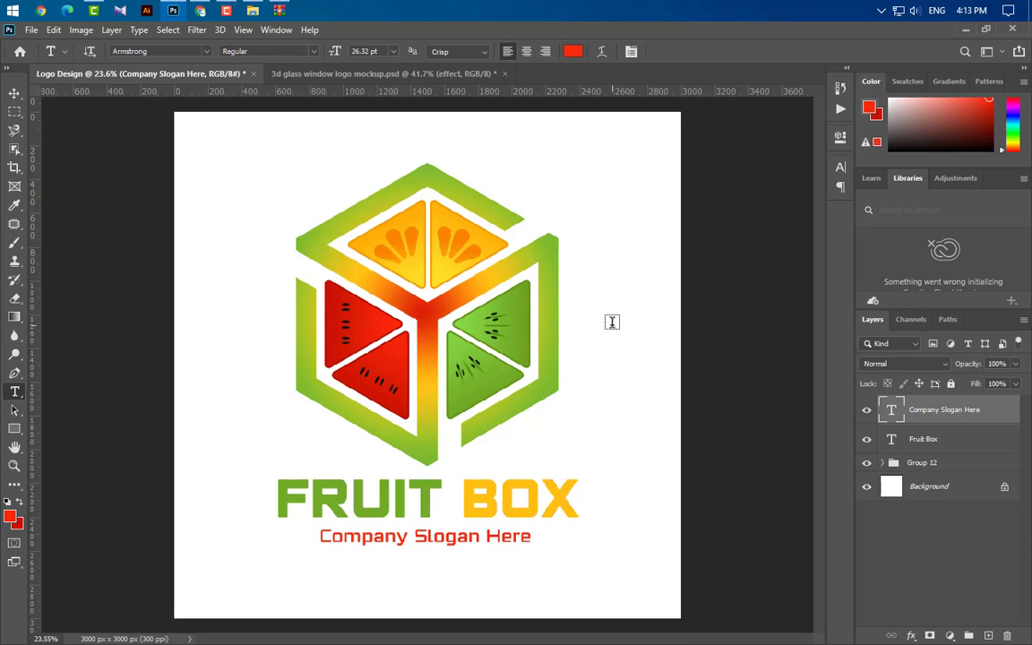
left_click(14, 93)
key("shift+Up")
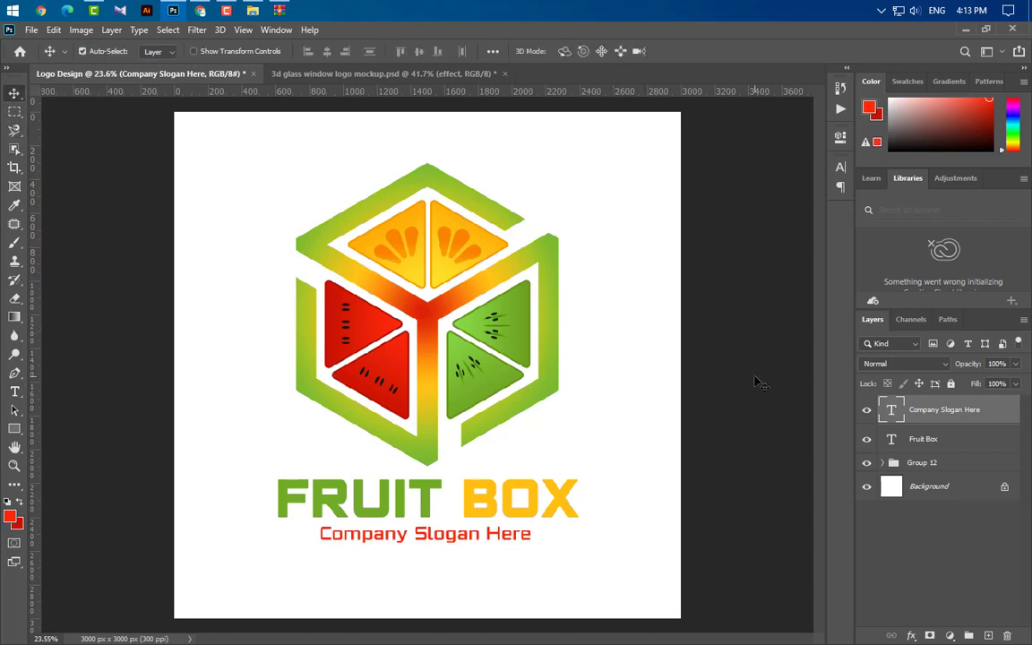
Step: Group the slogan, Fruit Box text and Group 12 layers together and hide the Background layer
left_click(949, 447, "ctrl")
left_click(951, 464, "ctrl")
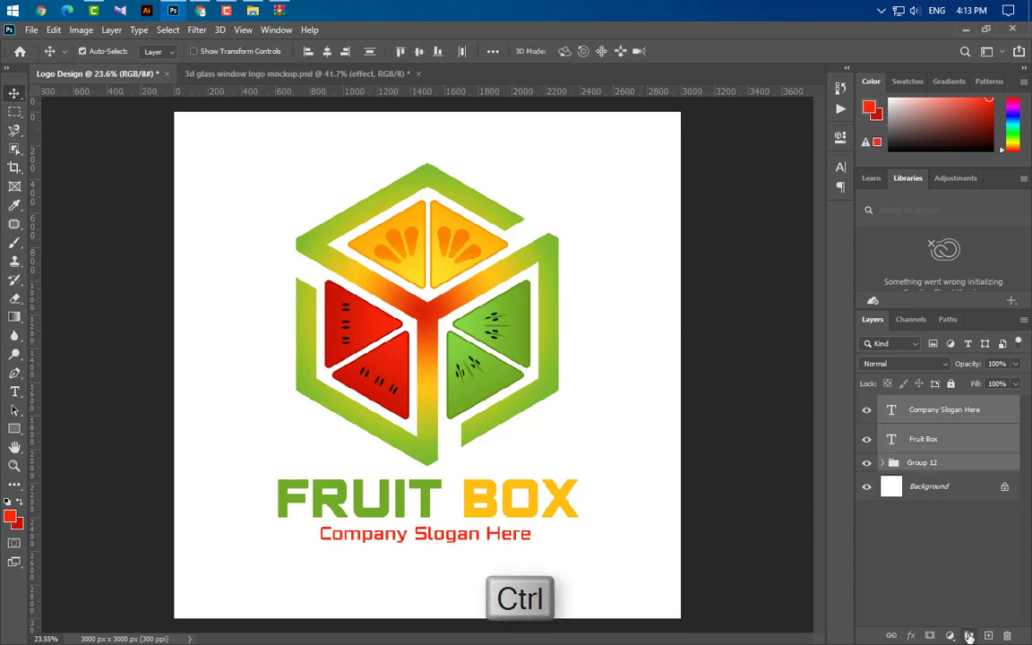
left_click(969, 636)
left_click(866, 426)
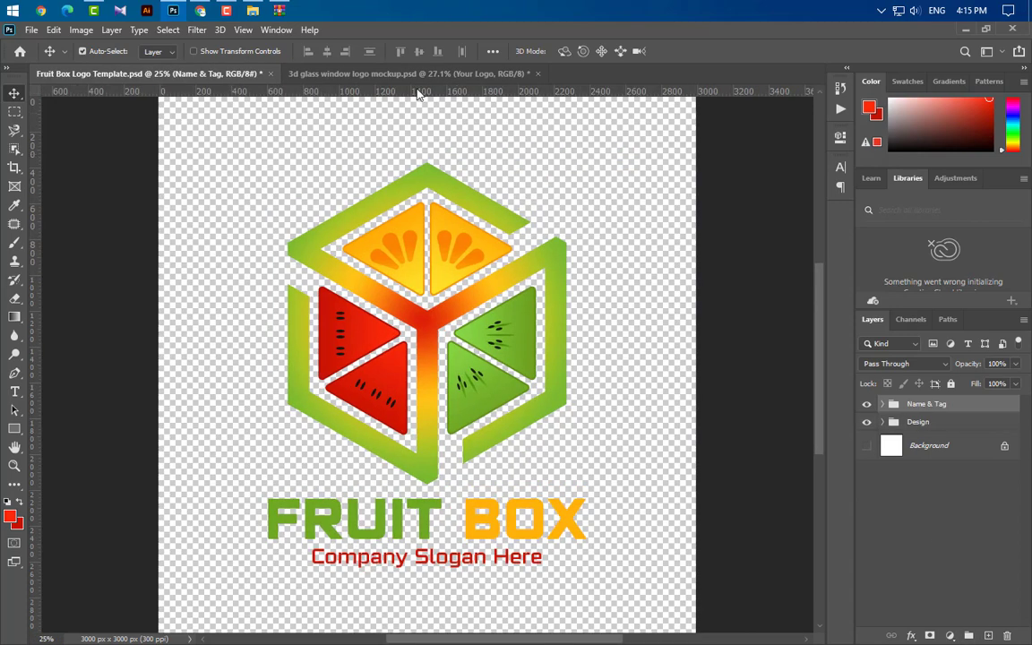
Step: Open the Your Logo smart object of the 3d glass window mockup and bring in a merged stamp of the visible fruit-box logo
left_click(417, 73)
double_click(893, 408)
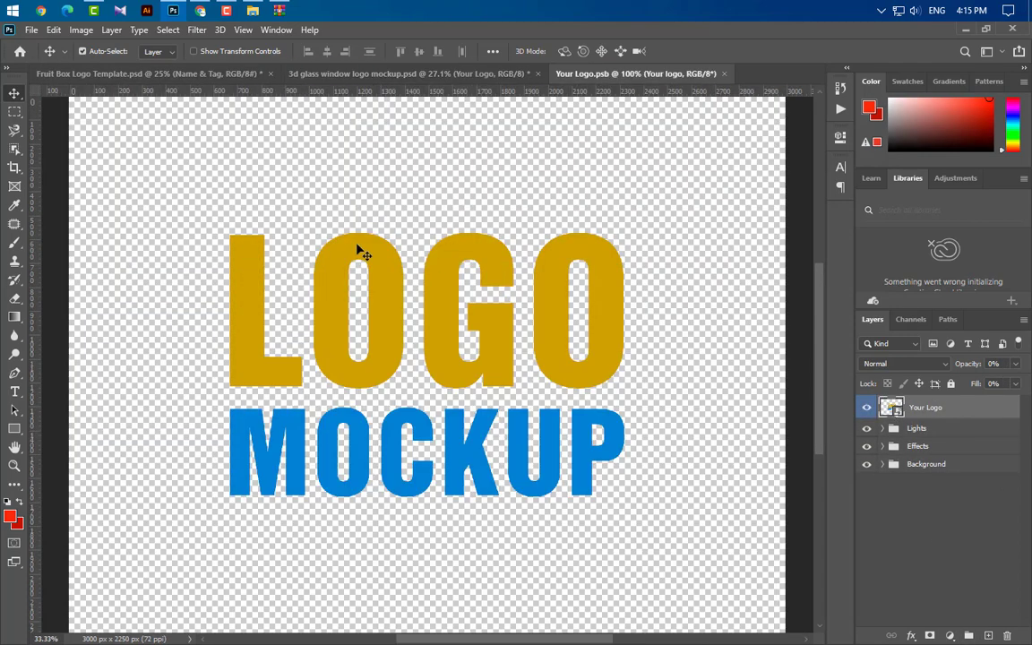
left_click(125, 74)
key("ctrl+alt+shift+e")
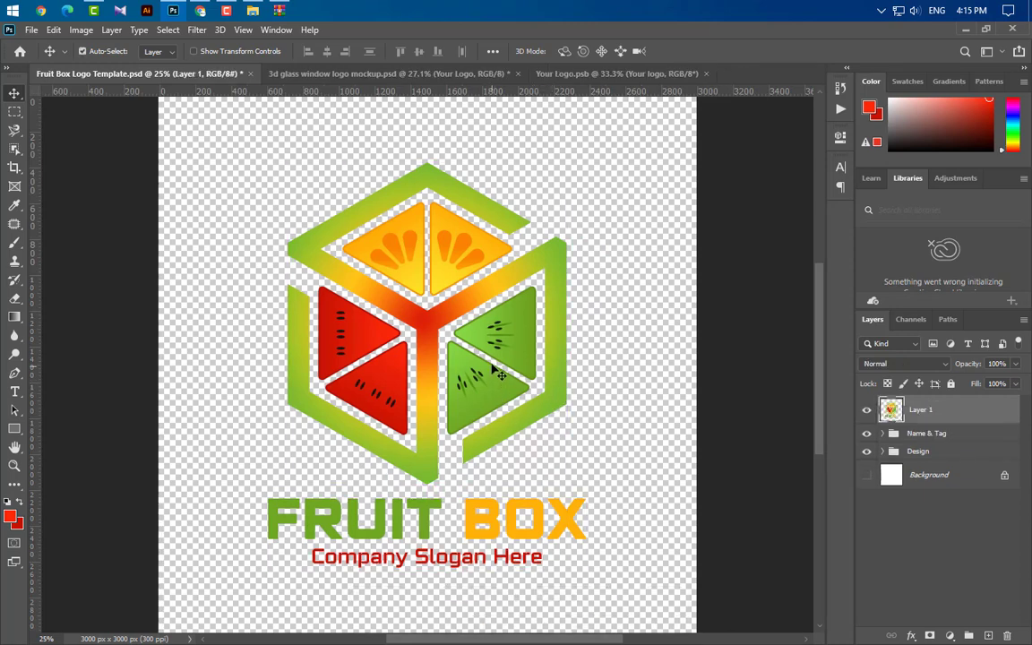
left_click_drag(555, 347, 466, 414)
Step: Scale the merged logo to about 76.55% and center it on the smart object canvas at X 1500 px, Y 1125 px
key("ctrl+t")
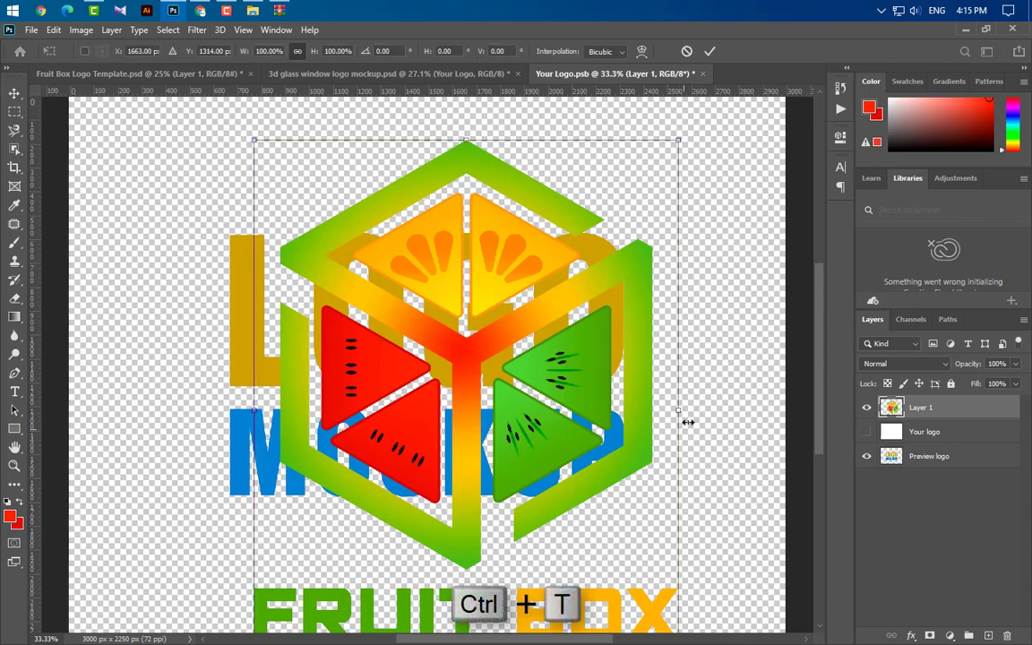
left_click_drag(679, 411, 625, 411)
left_click_drag(249, 410, 300, 413)
left_click_drag(506, 395, 472, 351)
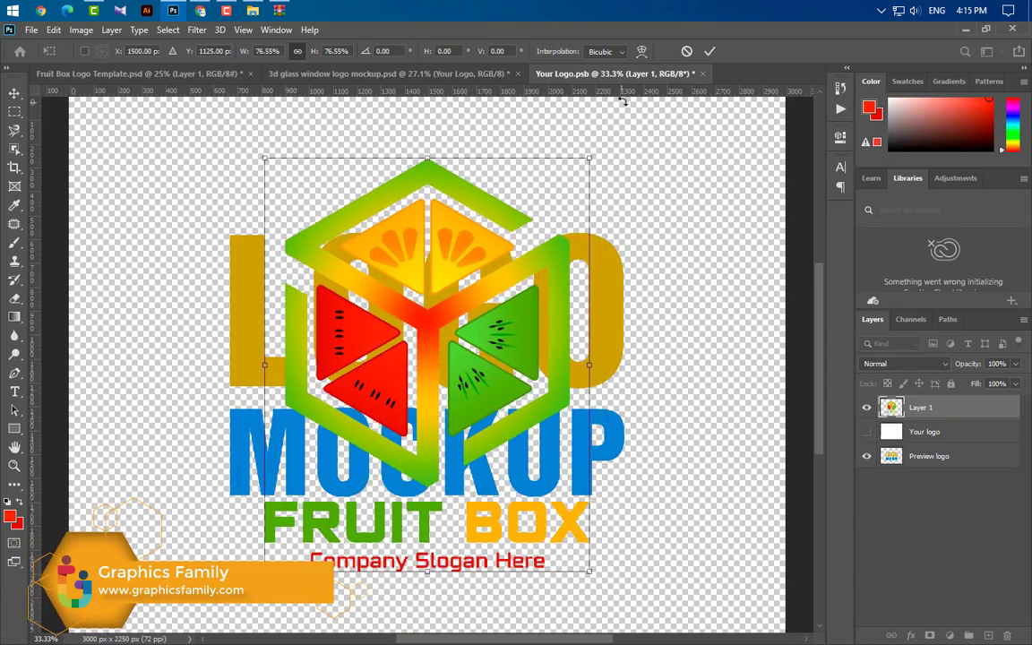
left_click(710, 51)
Step: Hide the Preview logo layer, then close Your Logo.psb and save its changes
left_click(866, 457)
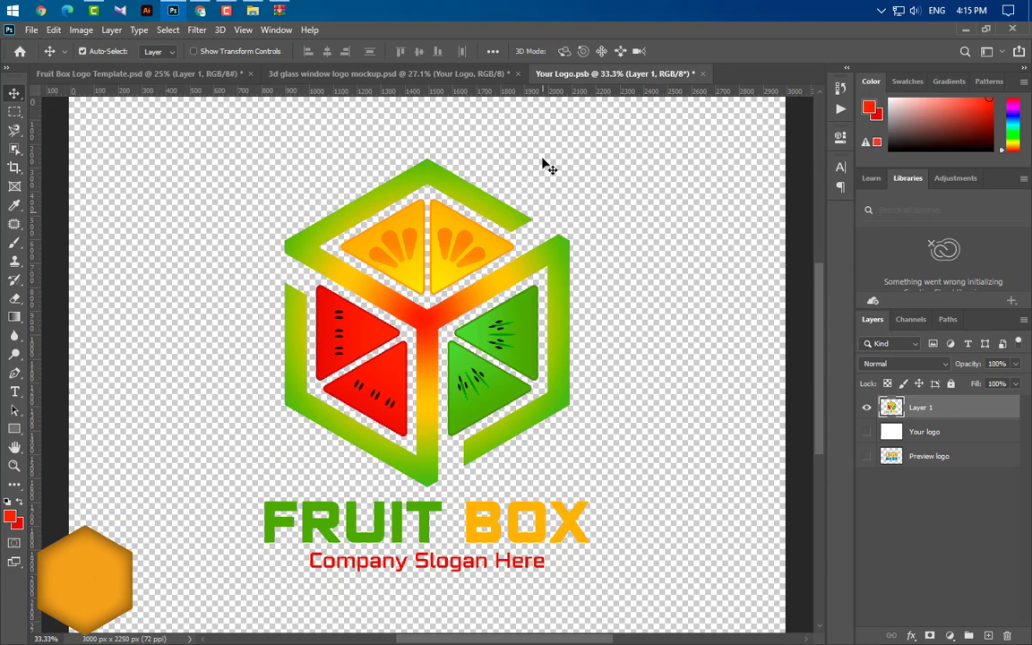
left_click(702, 74)
left_click(450, 263)
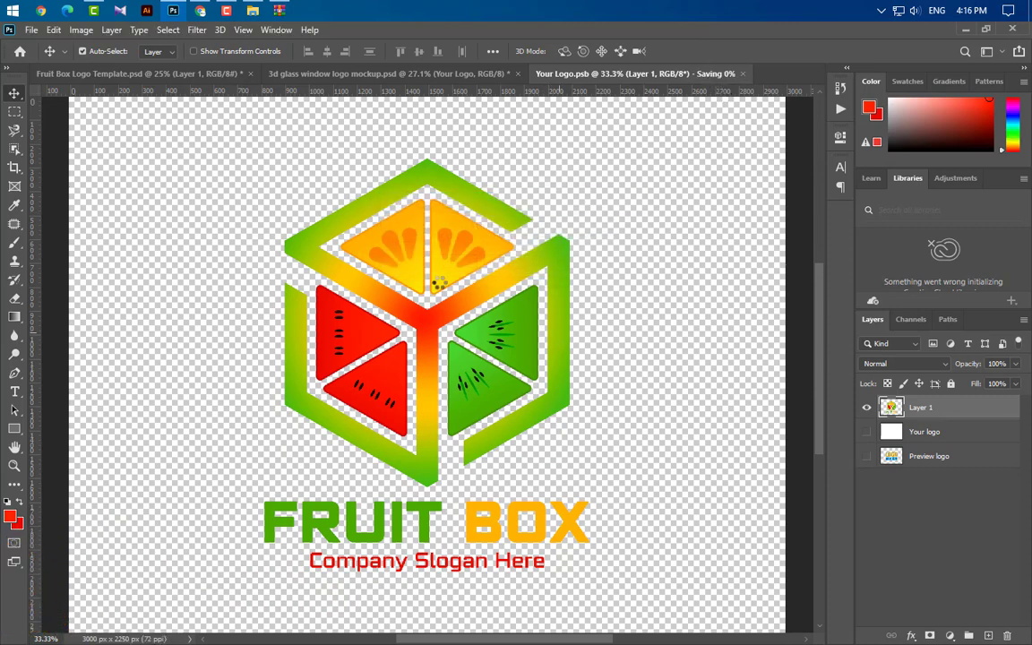